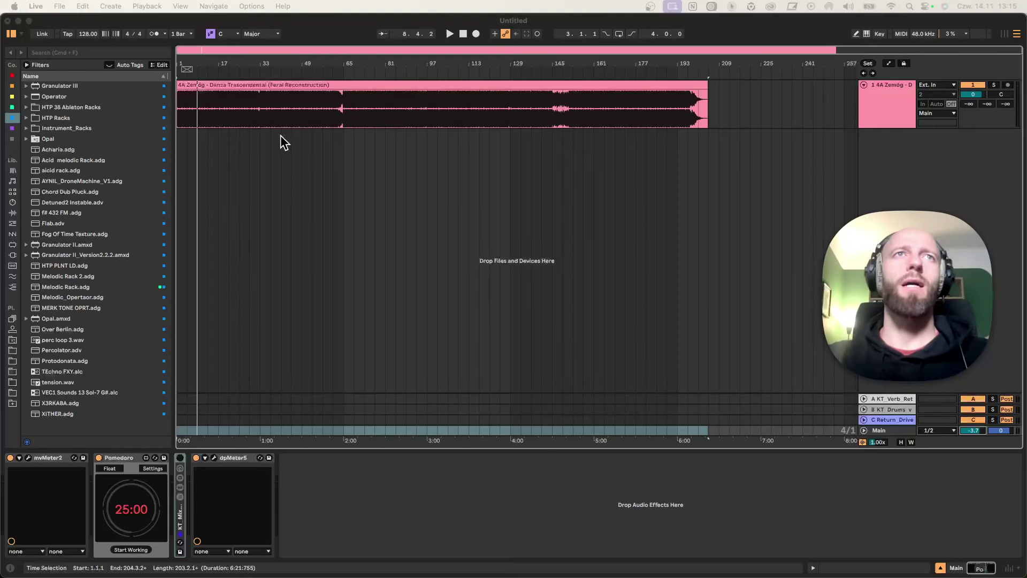
{"action": "left_click", "coordinate": [285, 86]}
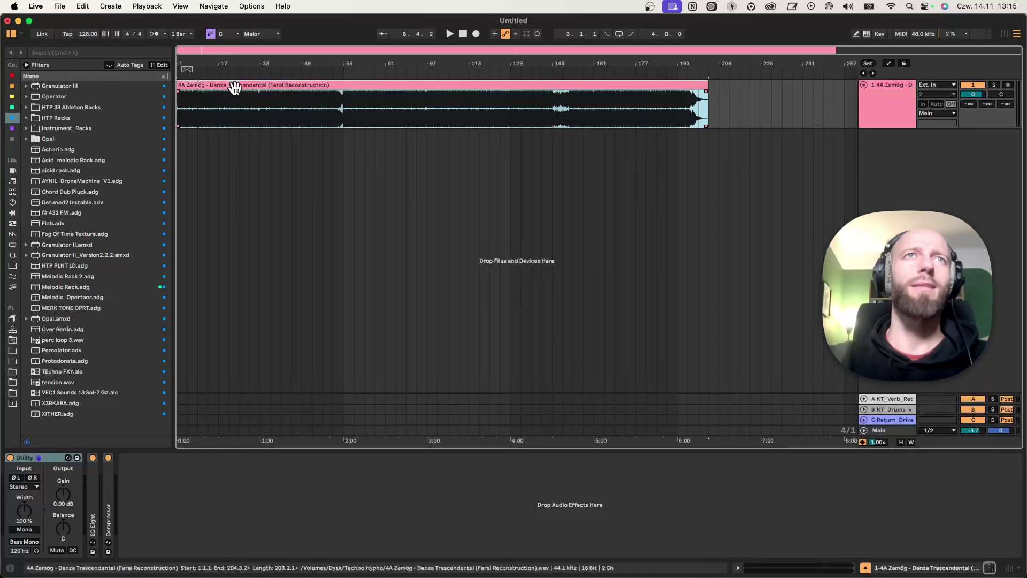
{"action": "left_click", "coordinate": [687, 165]}
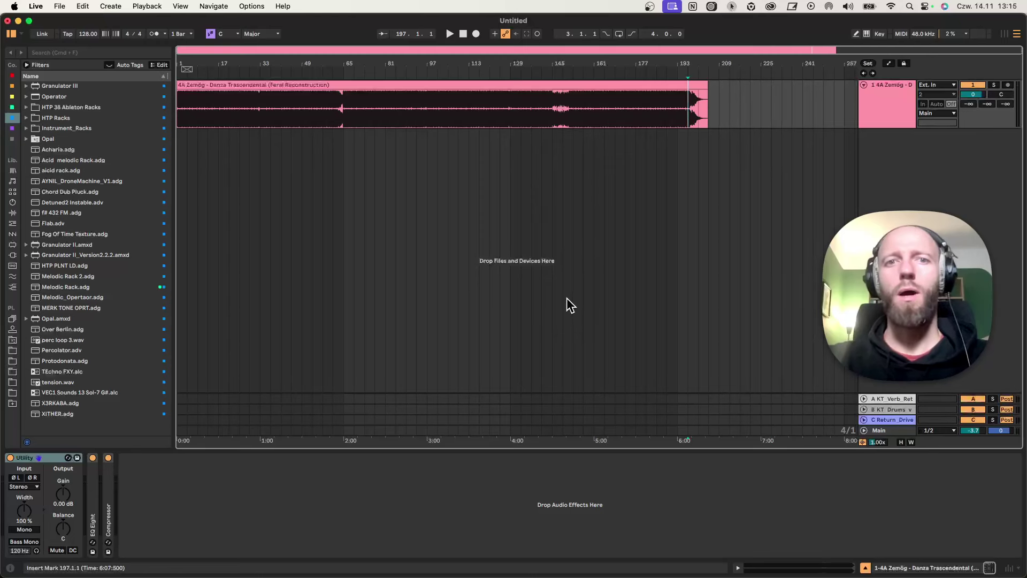
{"action": "left_click", "coordinate": [876, 100]}
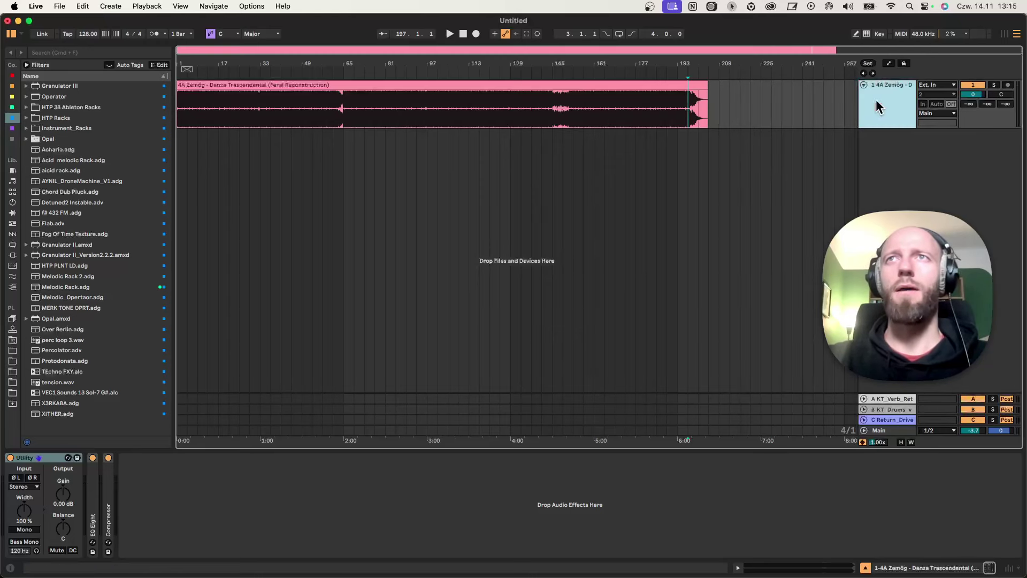
{"action": "left_click", "coordinate": [648, 85]}
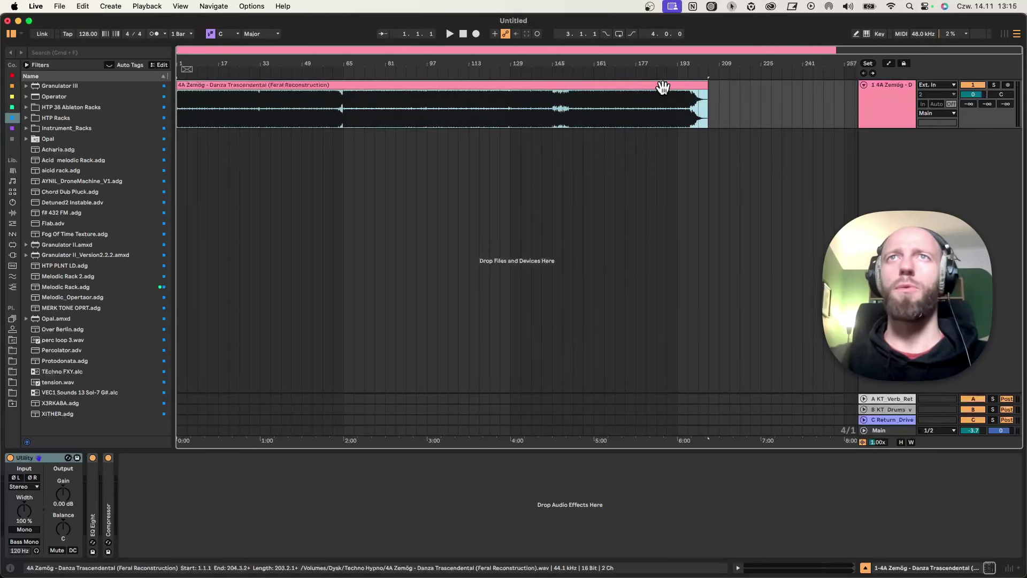
{"action": "left_click", "coordinate": [881, 147]}
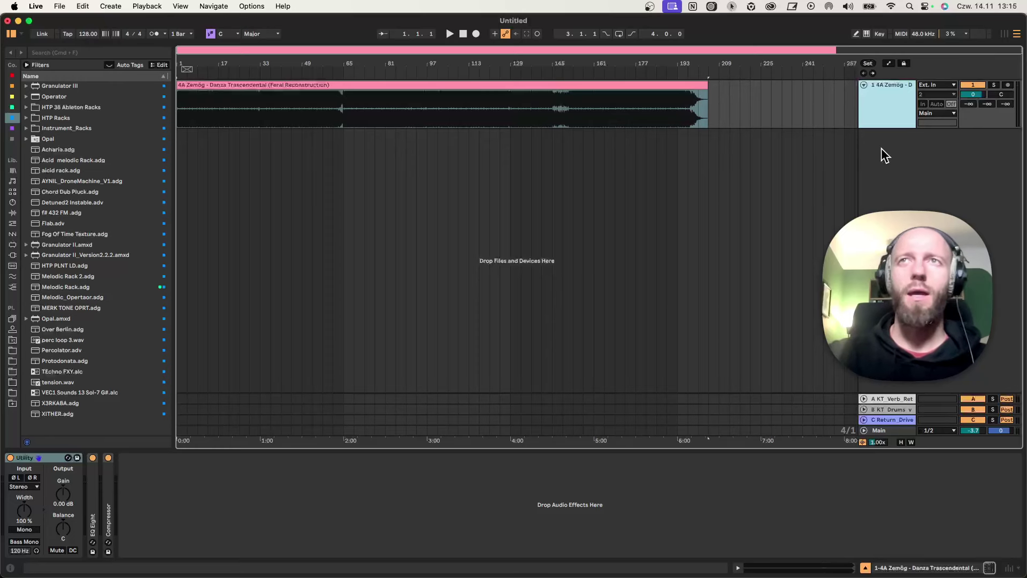
{"action": "left_click", "coordinate": [791, 196]}
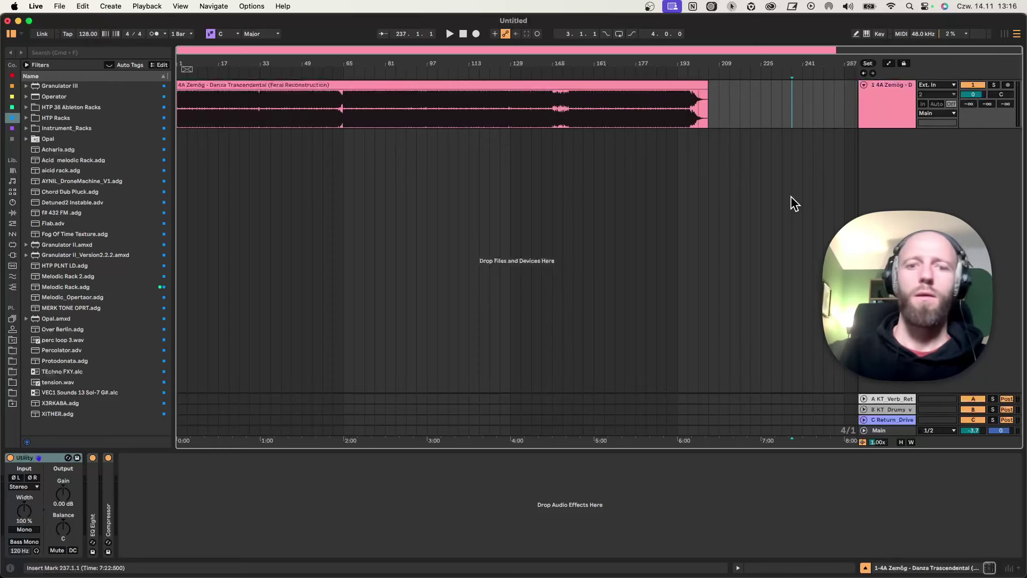
Step: Insert three new MIDI tracks below the reference audio track
{"action": "key", "text": "shift+super+t"}
{"action": "key", "text": "shift+super+r"}
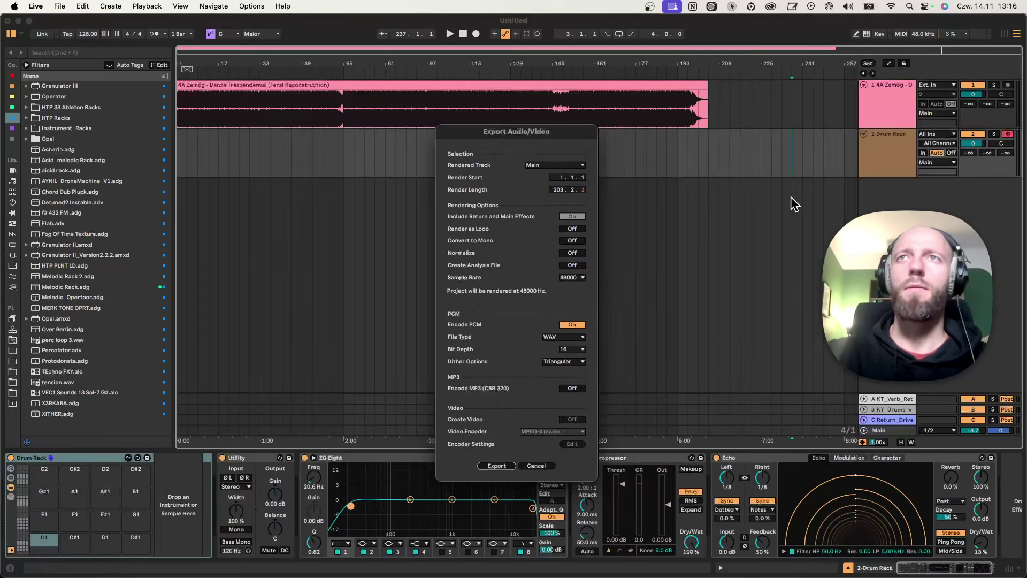
{"action": "key", "text": "Escape"}
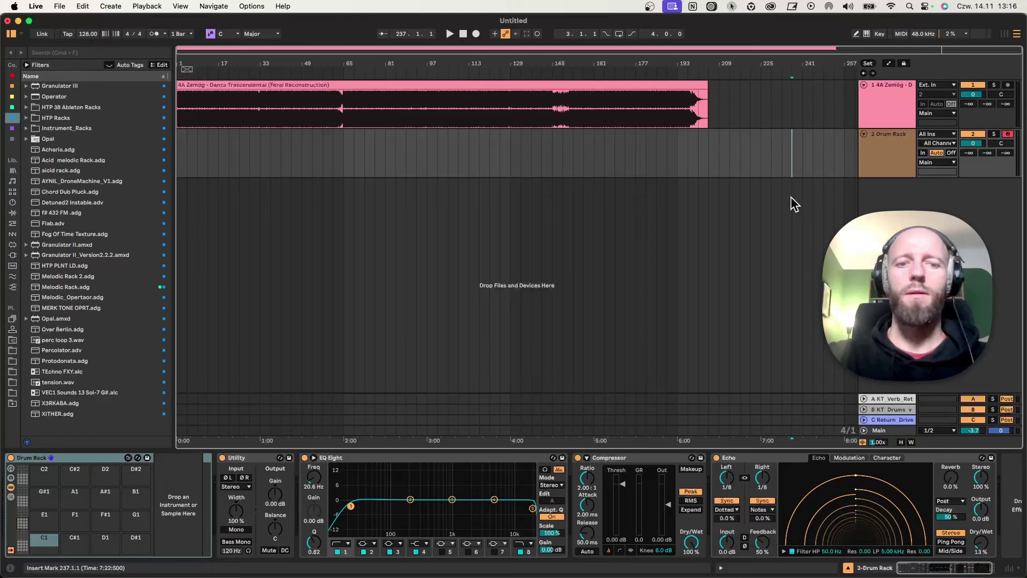
{"action": "key", "text": "shift+super+t"}
{"action": "key", "text": "shift+super+t"}
Step: Rename the first new MIDI track, directly below the reference track, as drums
{"action": "key", "text": "Up"}
{"action": "key", "text": "Up"}
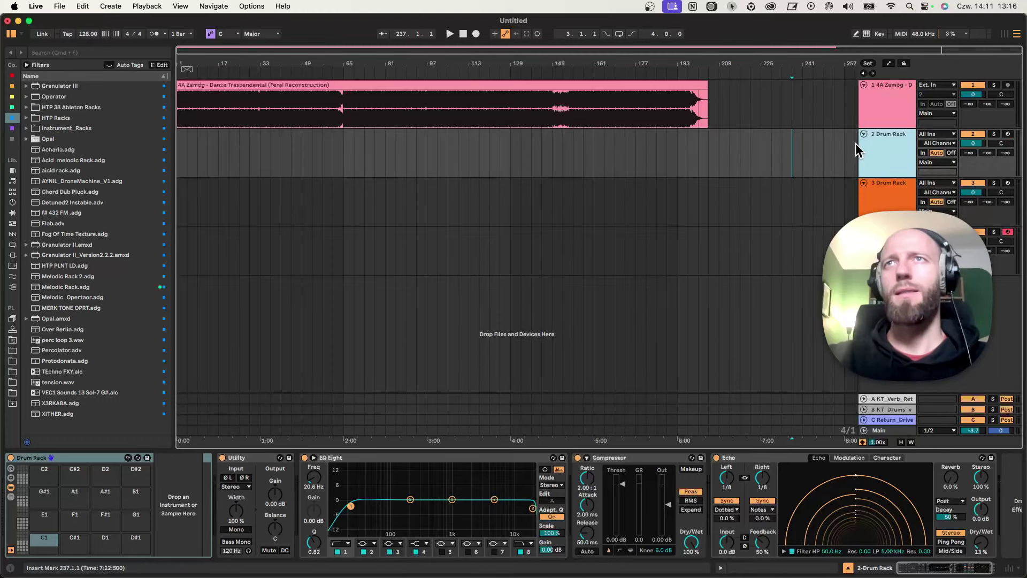
{"action": "key", "text": "super+r"}
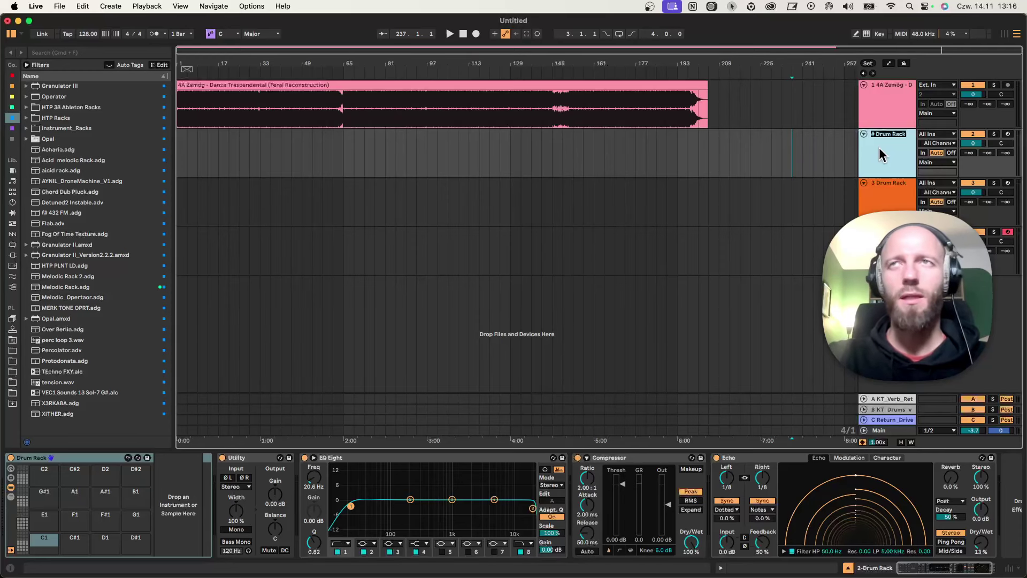
{"action": "type", "text": "drums"}
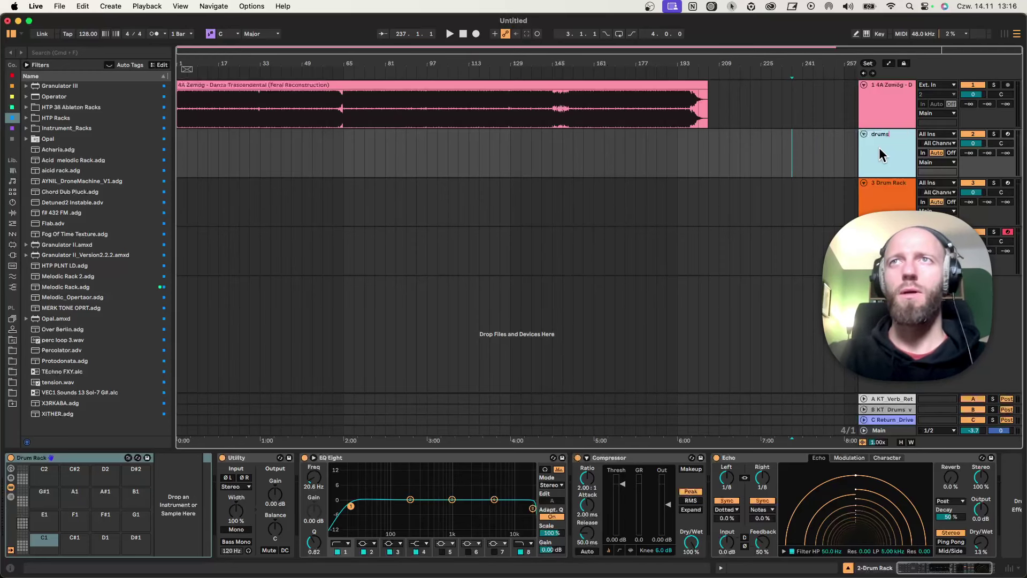
{"action": "key", "text": "Return"}
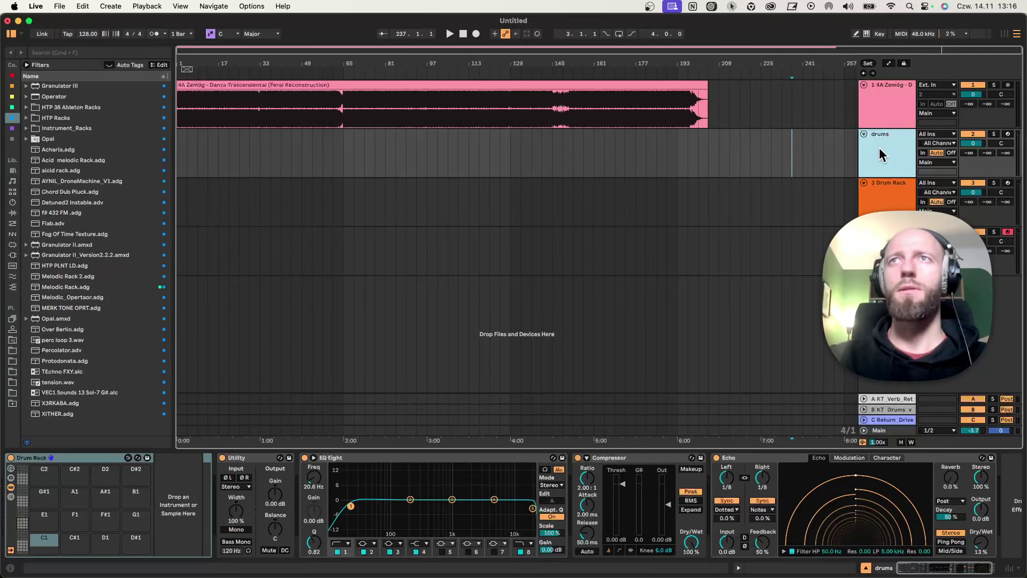
Step: Rename the second new MIDI track, below drums, as baslines
{"action": "left_click", "coordinate": [899, 209]}
{"action": "key", "text": "super+r"}
{"action": "type", "text": "basline"}
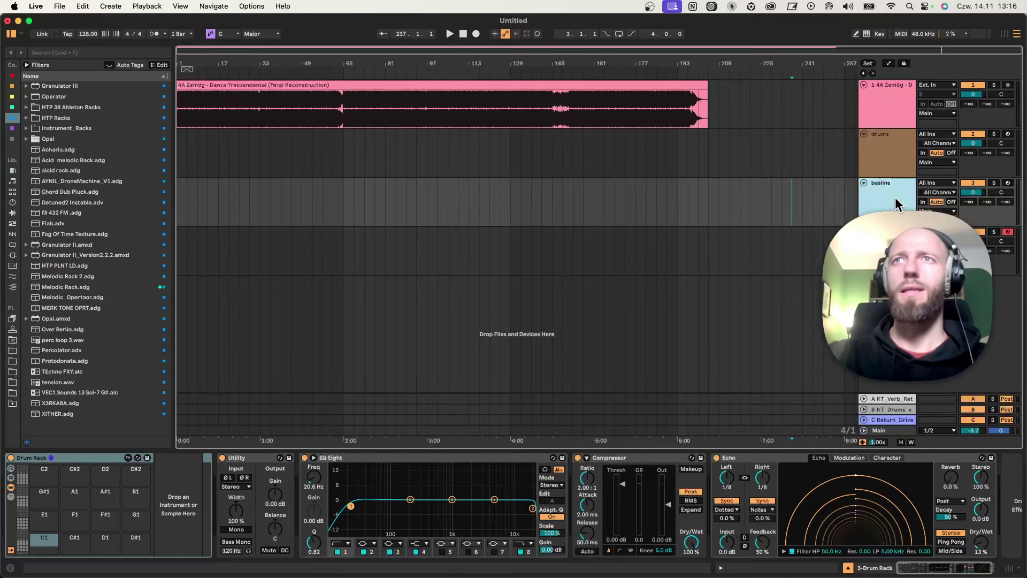
{"action": "type", "text": "s"}
Step: Rename the third new MIDI track as leads
{"action": "left_click", "coordinate": [886, 249]}
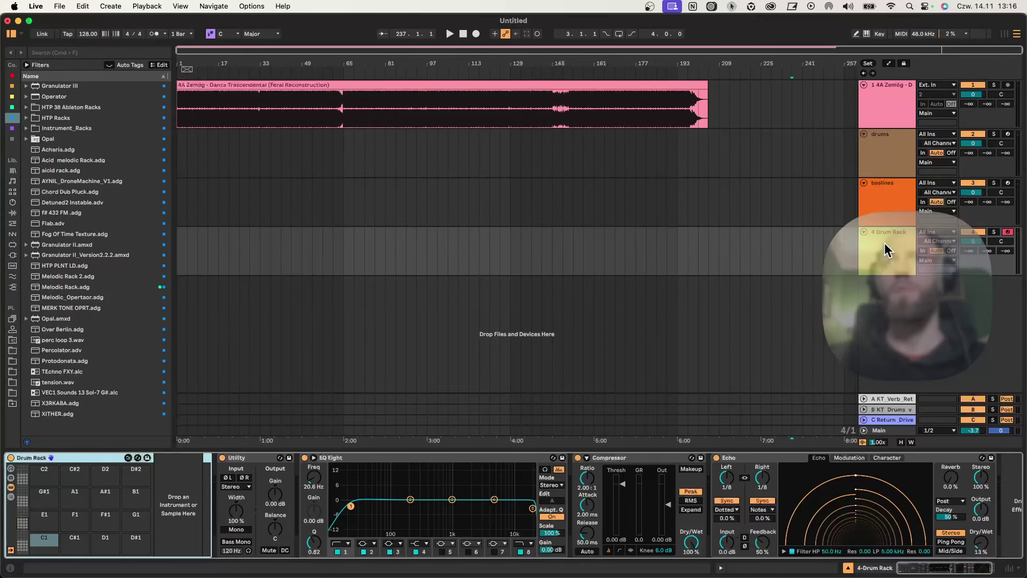
{"action": "key", "text": "super+r"}
{"action": "type", "text": "lead"}
{"action": "key", "text": "Return"}
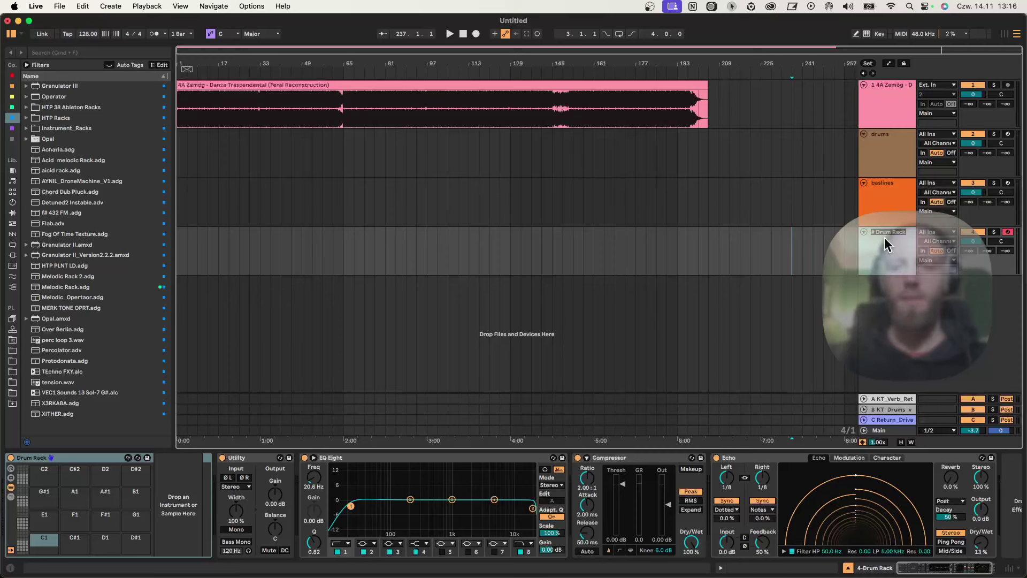
{"action": "type", "text": "s"}
{"action": "key", "text": "Return"}
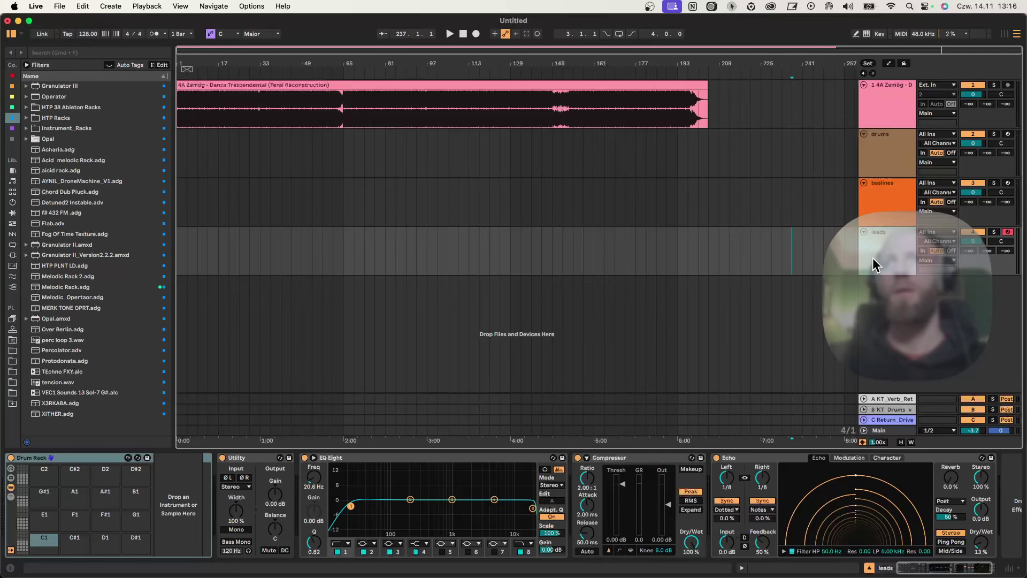
Step: Duplicate the leads track twice and rename the last copy as fx
{"action": "key", "text": "super+d"}
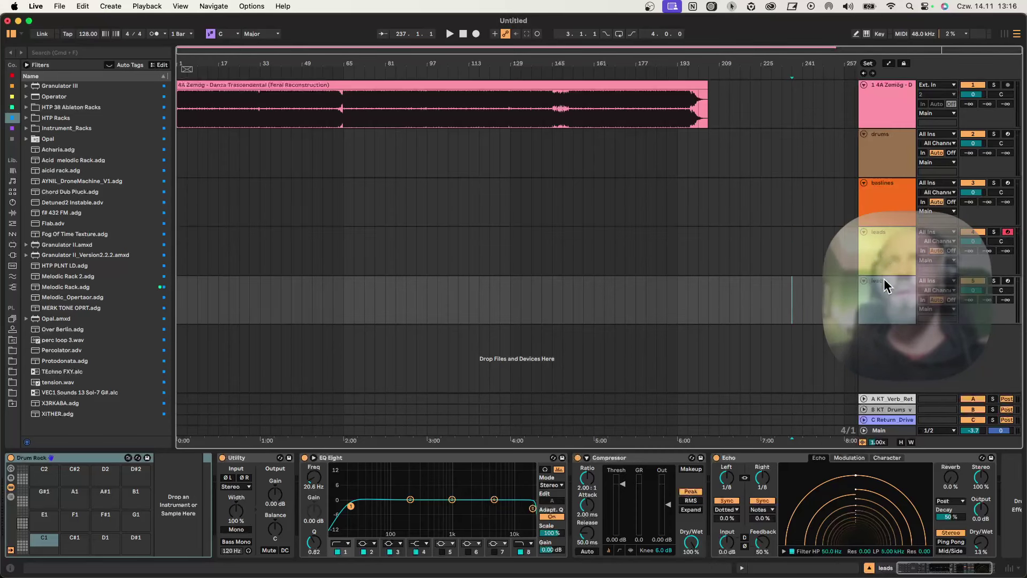
{"action": "key", "text": "super+d"}
{"action": "key", "text": "super+r"}
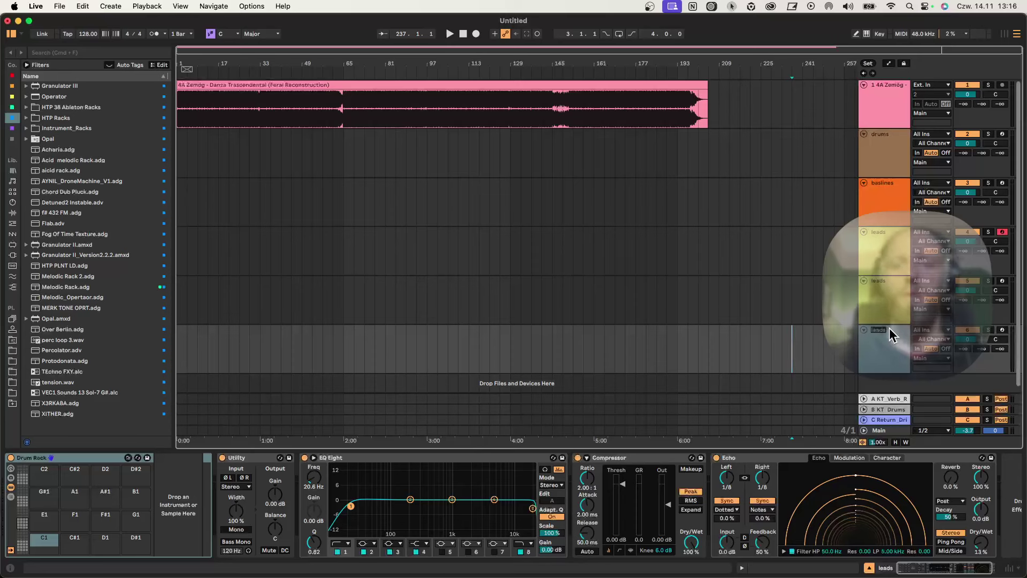
{"action": "type", "text": "fx"}
{"action": "key", "text": "Return"}
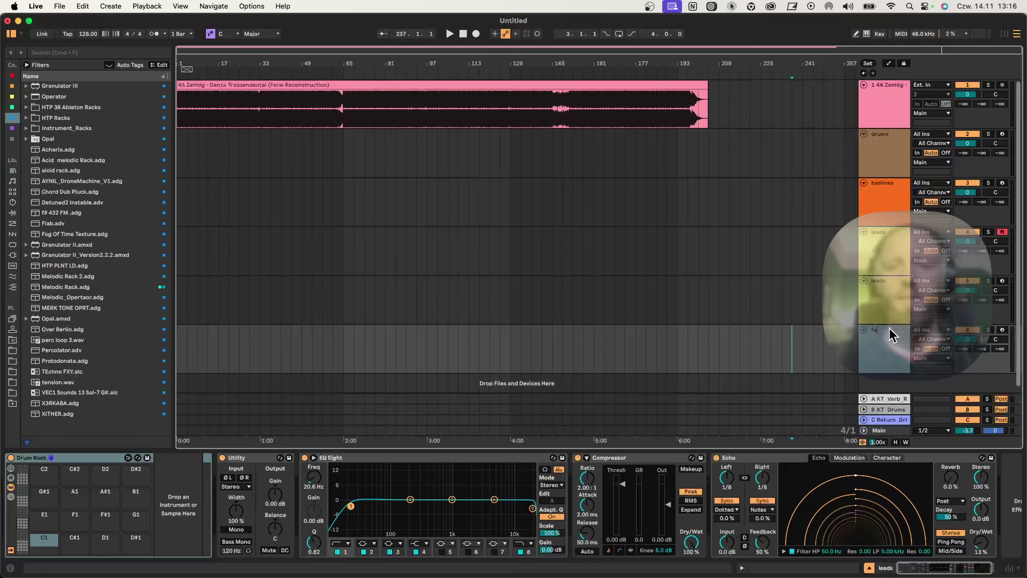
Step: Color both leads tracks cyan and the fx track light grey
{"action": "left_click", "coordinate": [884, 274]}
{"action": "left_click", "coordinate": [885, 287]}
{"action": "right_click", "coordinate": [885, 287]}
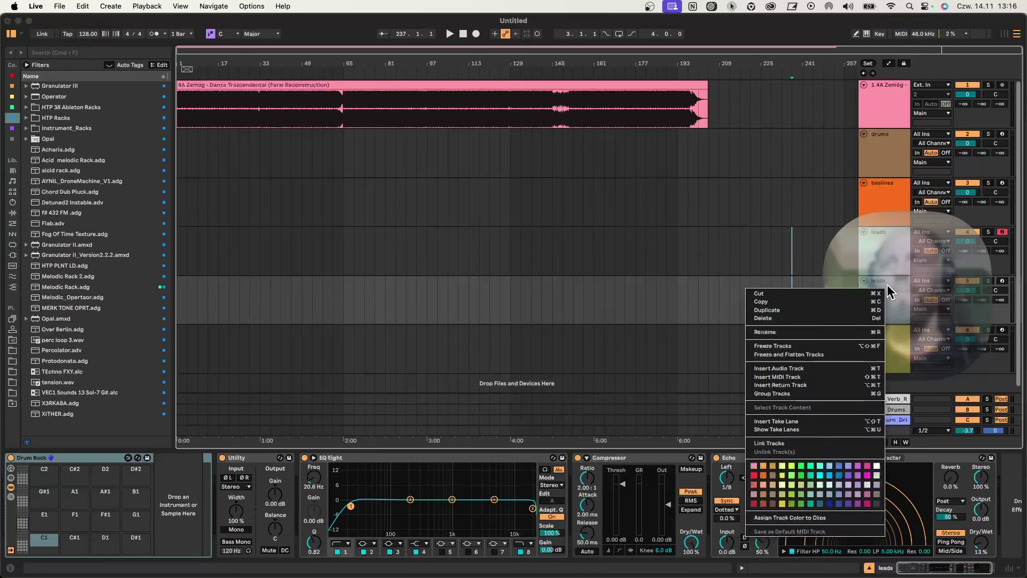
{"action": "left_click", "coordinate": [819, 473]}
{"action": "right_click", "coordinate": [904, 362]}
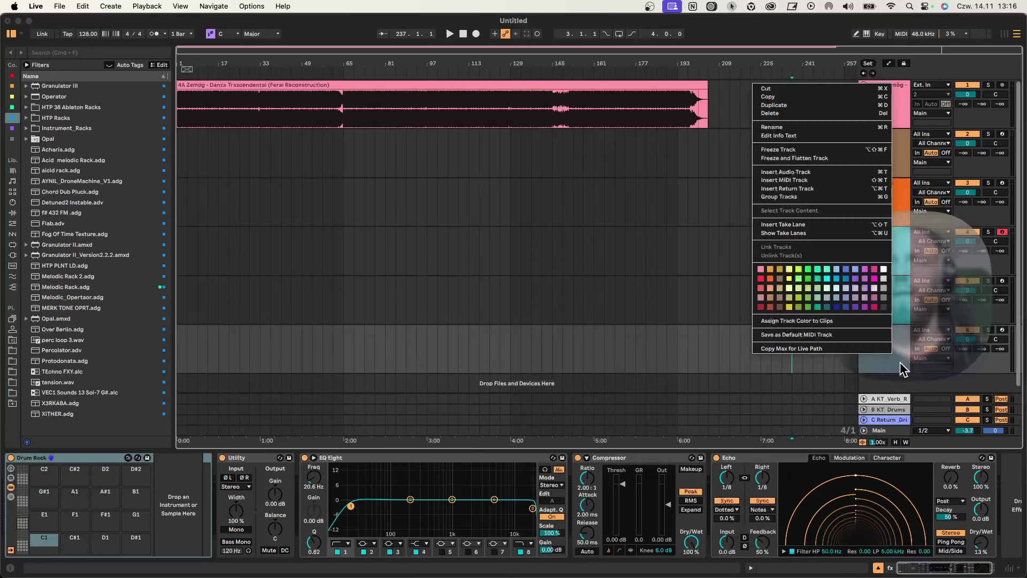
{"action": "left_click", "coordinate": [884, 275]}
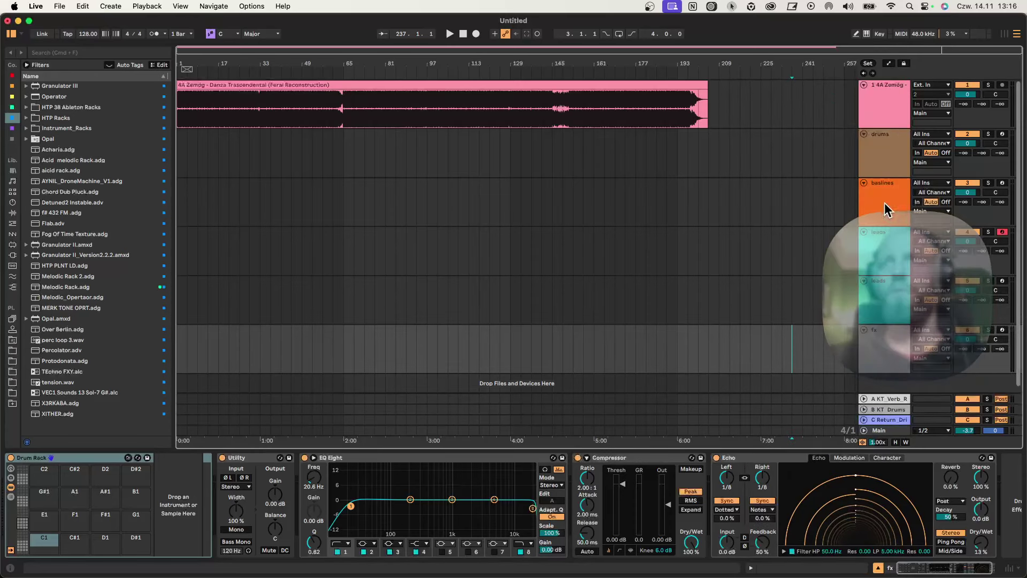
Step: Collapse all tracks in the arrangement, leaving only the drums track and the reference audio track unfolded
{"action": "left_click", "coordinate": [867, 141]}
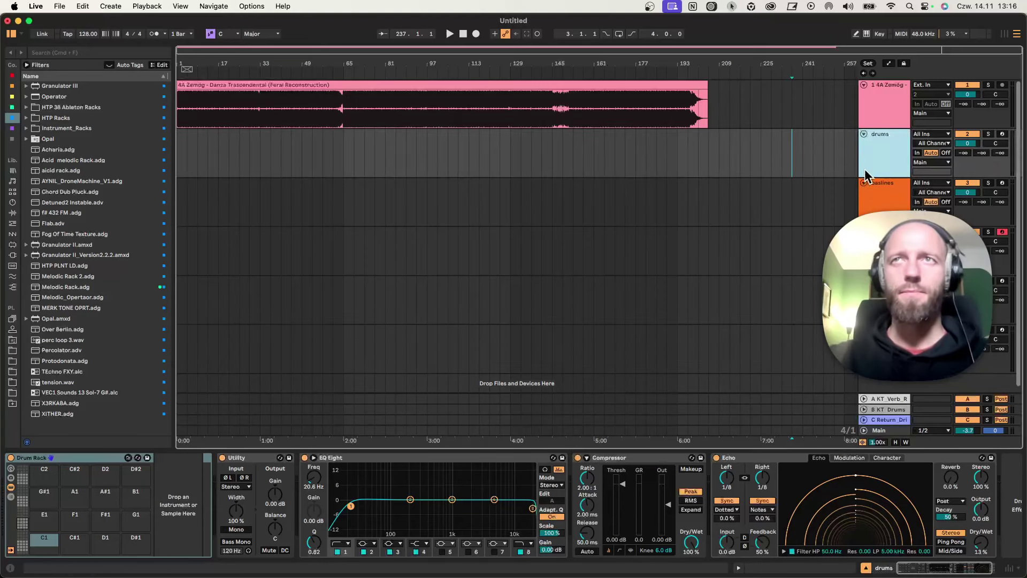
{"action": "left_click", "coordinate": [863, 133], "text": "alt"}
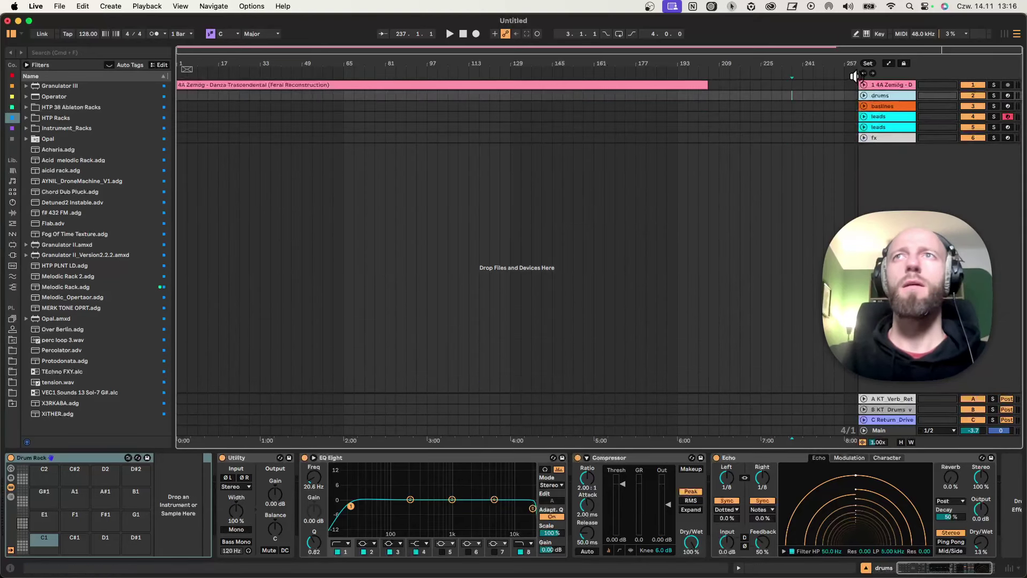
{"action": "left_click", "coordinate": [863, 95]}
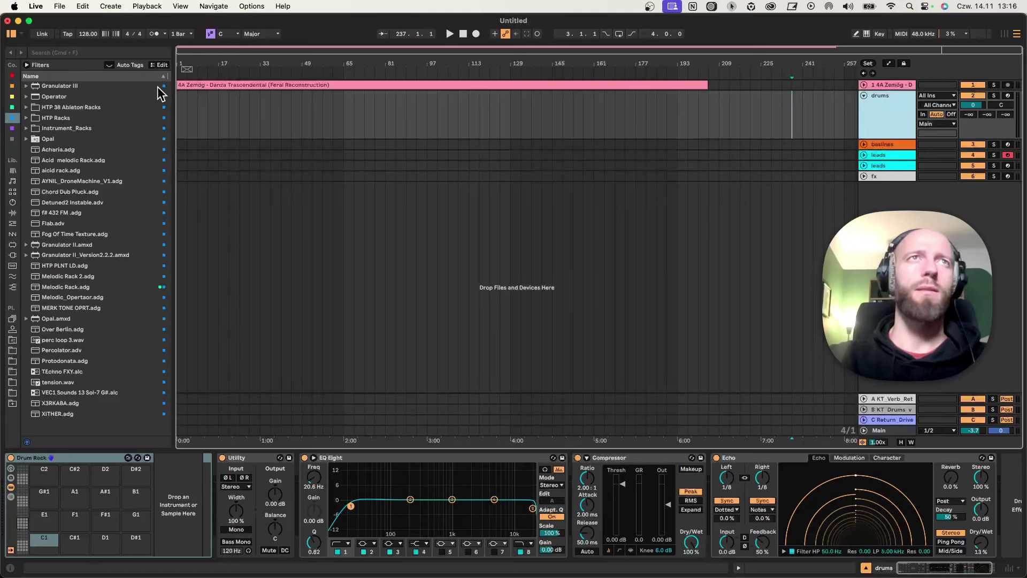
{"action": "left_click", "coordinate": [863, 85]}
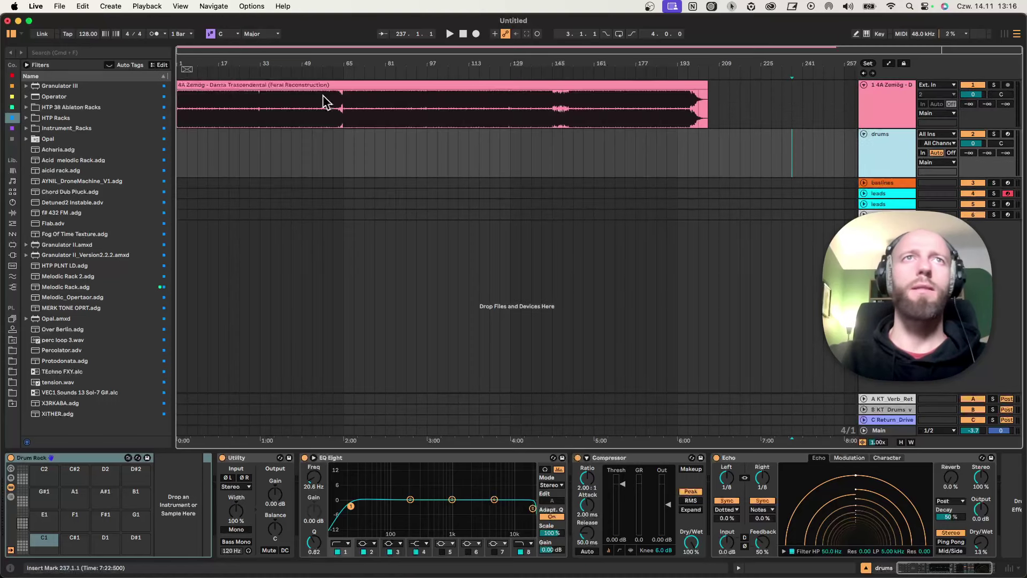
Step: Play the reference track and insert an empty 16-bar MIDI clip at bar 1 on the drums track
{"action": "left_click", "coordinate": [207, 86]}
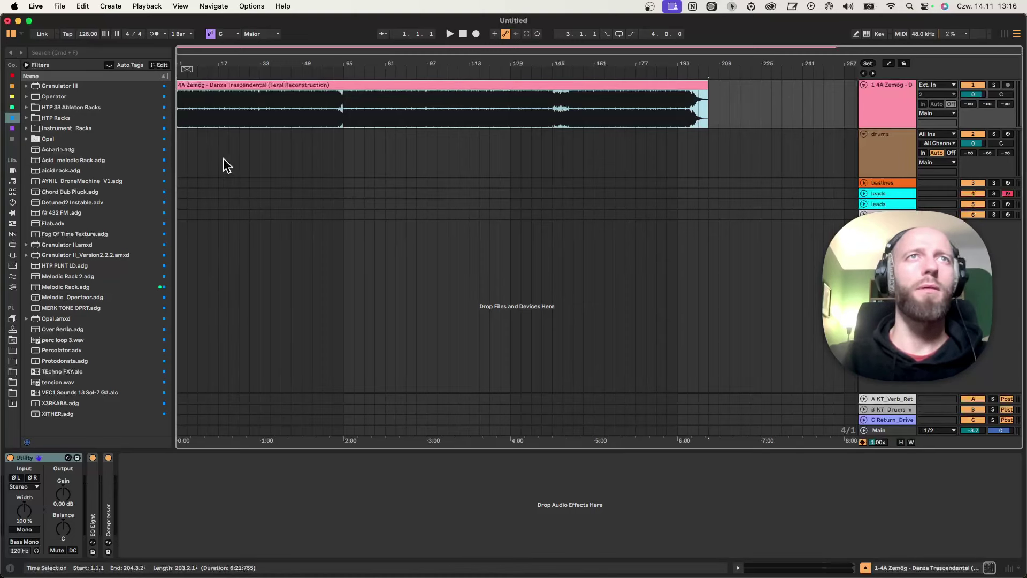
{"action": "left_click_drag", "start_coordinate": [216, 155], "coordinate": [177, 154]}
{"action": "key", "text": "space"}
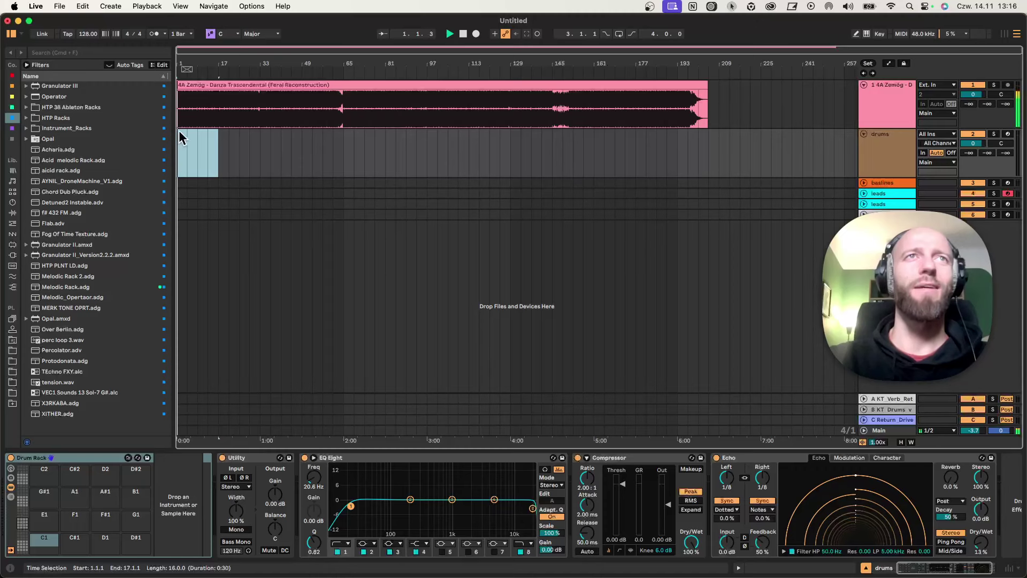
{"action": "left_click_drag", "start_coordinate": [217, 156], "coordinate": [209, 157]}
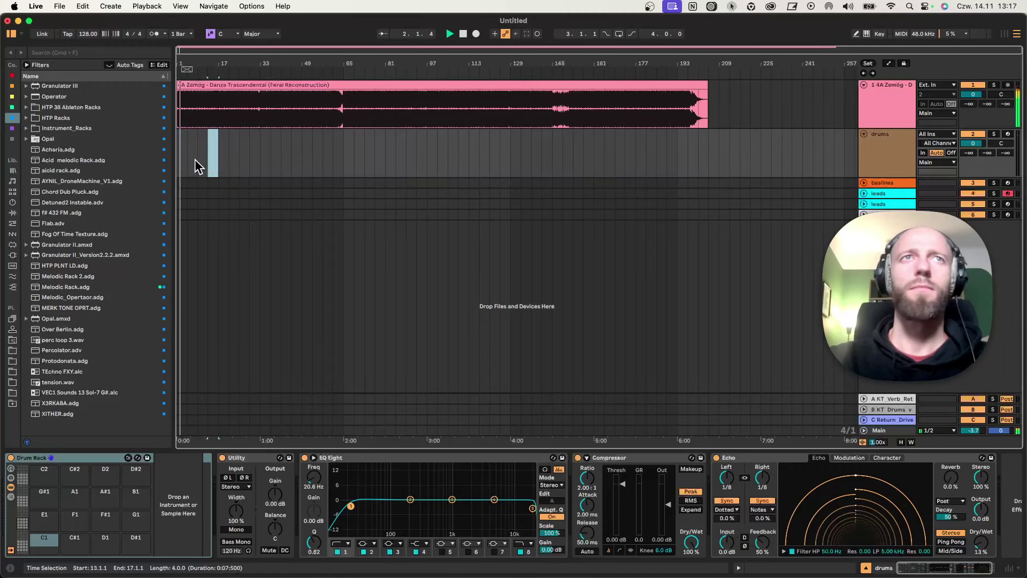
{"action": "key", "text": "super+shift+m"}
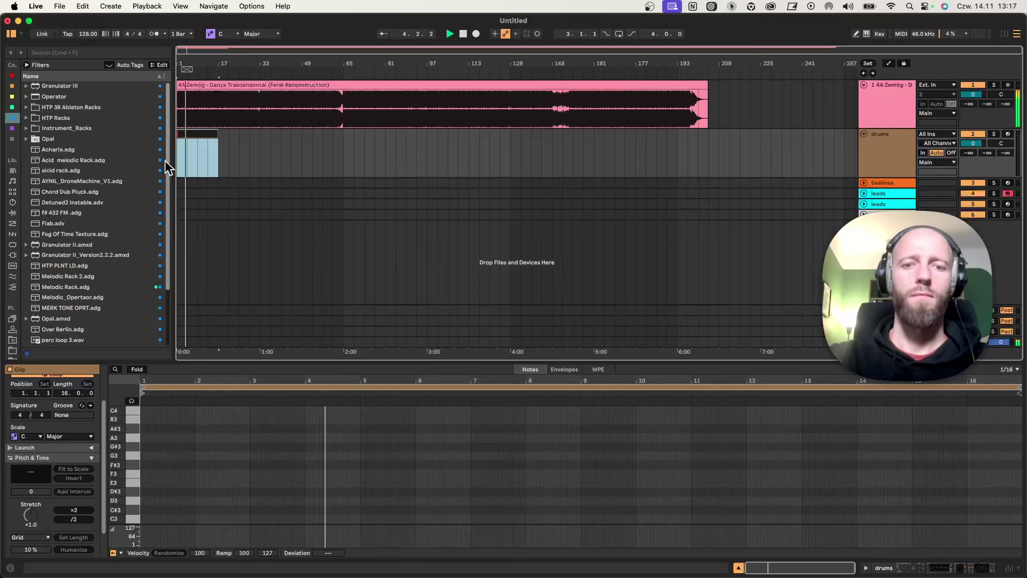
Step: Name the new clip on the drums track kick & Bass
{"action": "type", "text": "ki"}
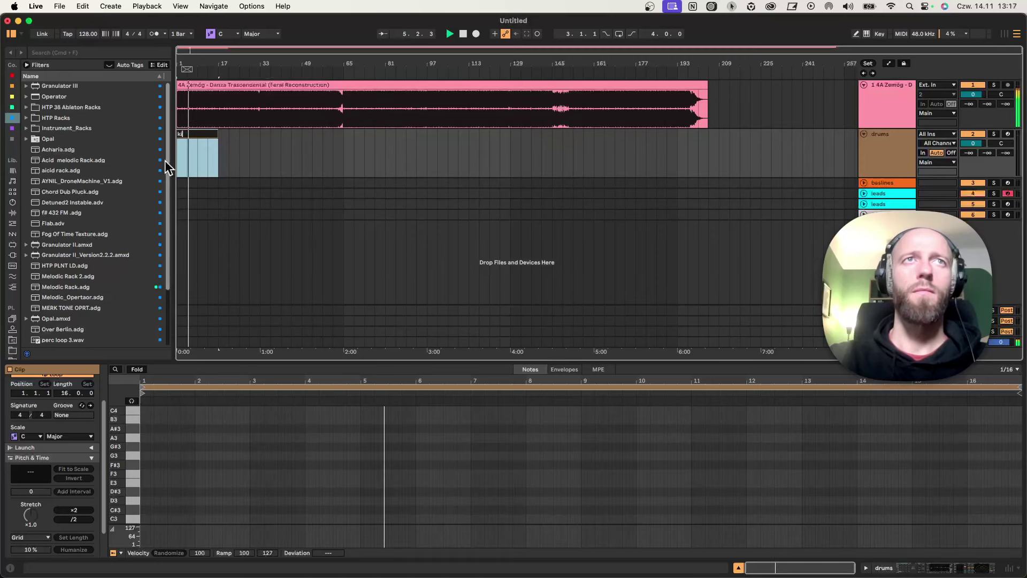
{"action": "type", "text": "ck & Bas"}
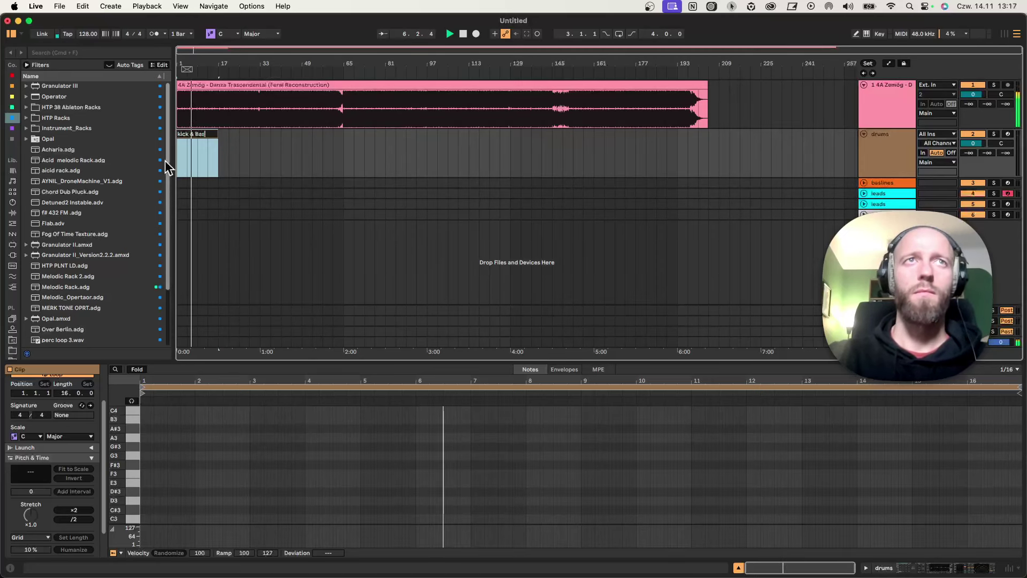
{"action": "type", "text": "s"}
{"action": "key", "text": "Return"}
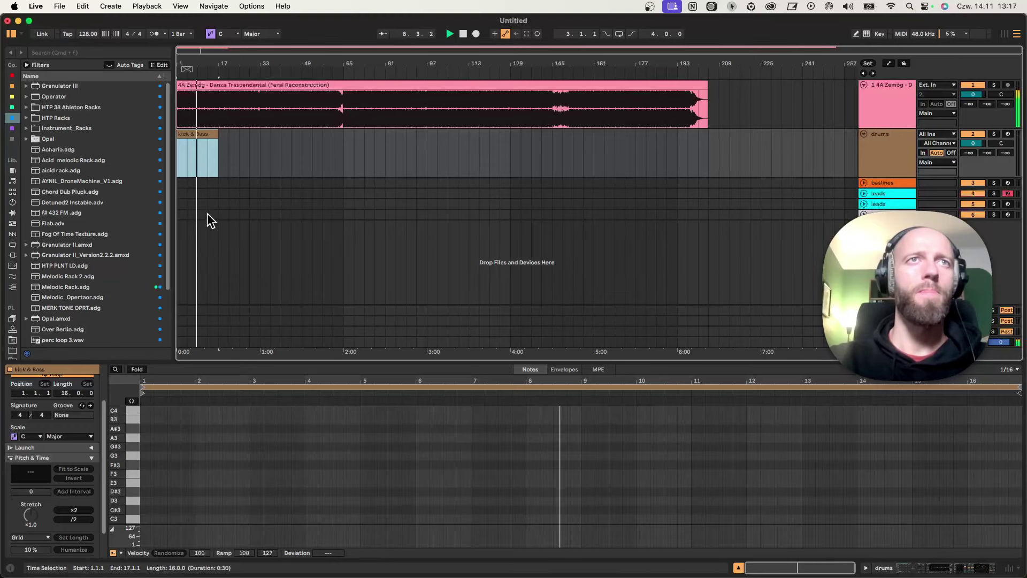
Step: Insert an empty 16-bar MIDI clip at bar 1 on the light grey fx track and name it textture
{"action": "left_click_drag", "start_coordinate": [216, 215], "coordinate": [177, 217]}
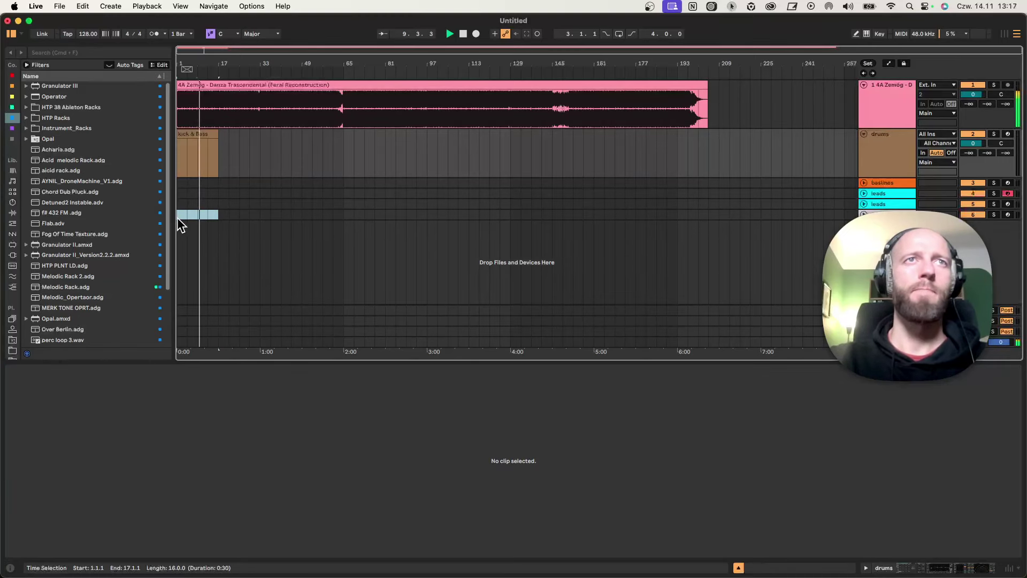
{"action": "key", "text": "super+shift+m"}
{"action": "type", "text": "t"}
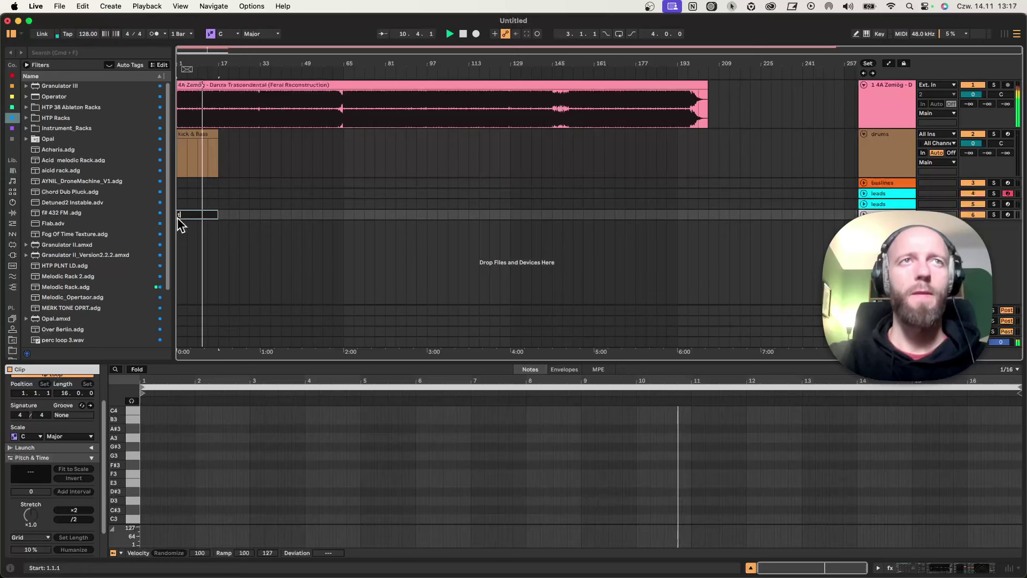
{"action": "type", "text": "ext"}
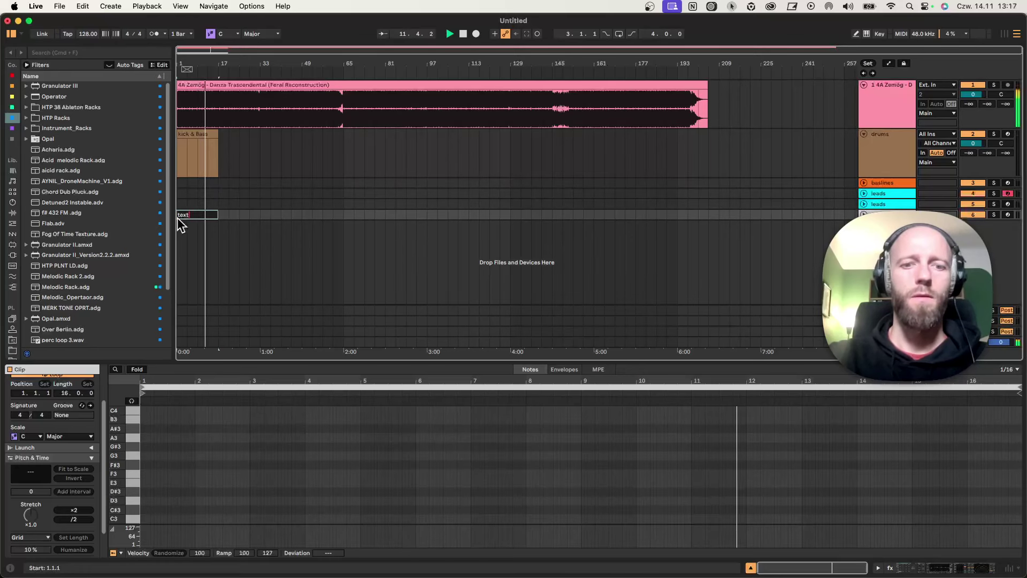
{"action": "type", "text": "ture"}
{"action": "key", "text": "Return"}
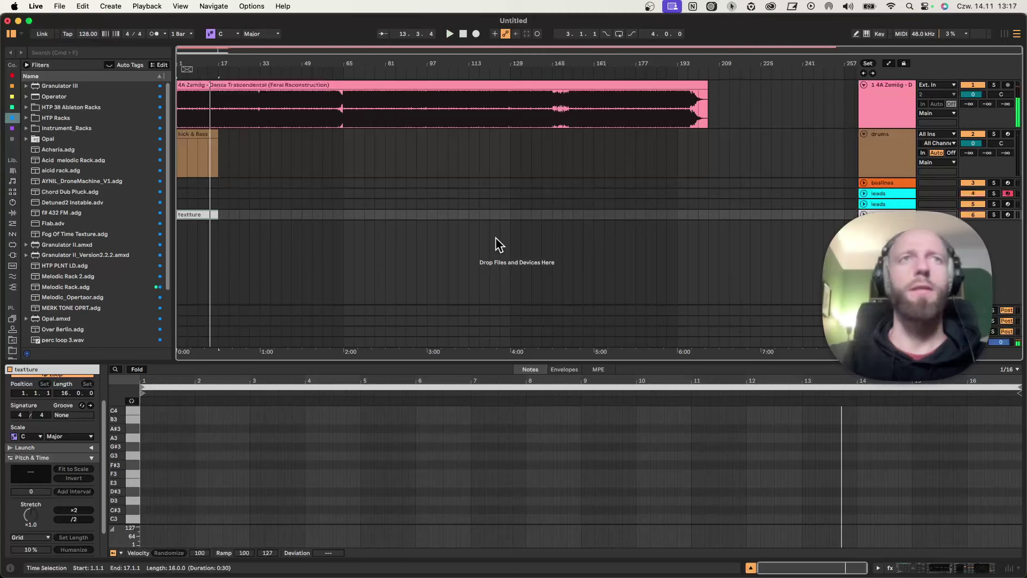
Step: Rename the kick & Bass clip on the drums track as kcik 4/4
{"action": "left_click", "coordinate": [193, 133]}
{"action": "left_click", "coordinate": [195, 157], "text": "shift"}
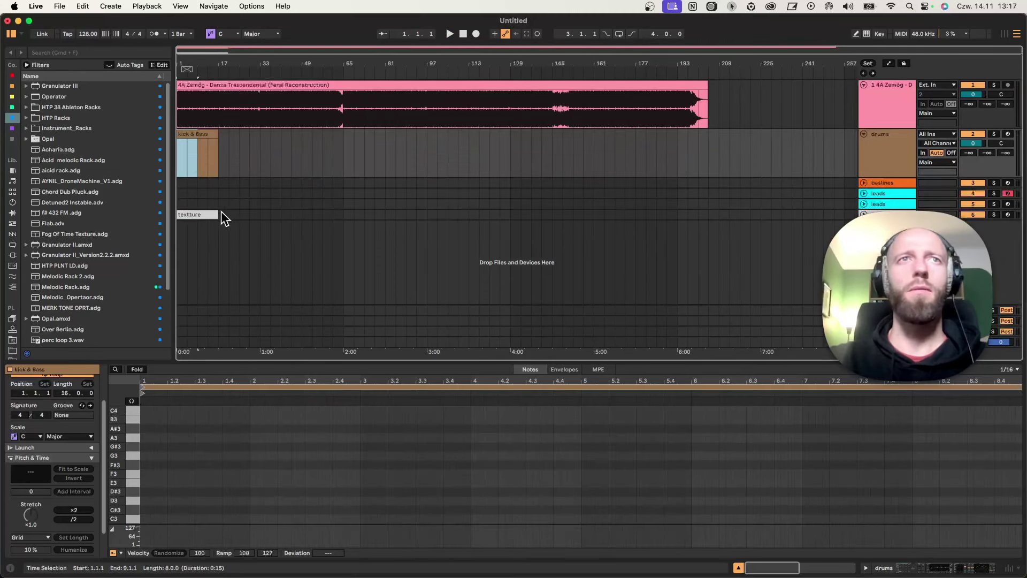
{"action": "left_click", "coordinate": [881, 183]}
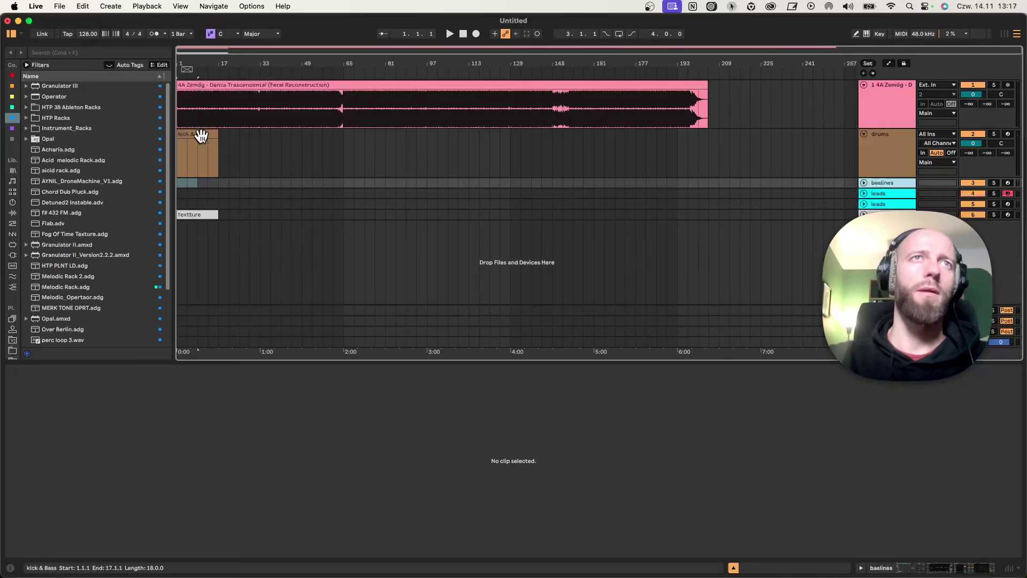
{"action": "left_click", "coordinate": [201, 135]}
{"action": "key", "text": "super+r"}
{"action": "type", "text": "kcik"}
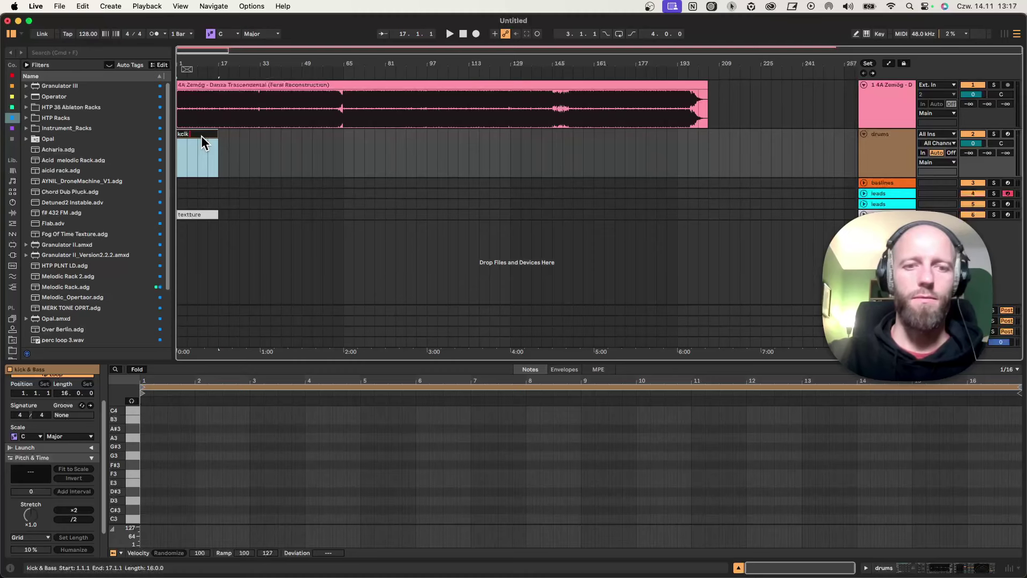
{"action": "type", "text": " 4/4"}
{"action": "key", "text": "Return"}
Step: Insert an empty 16-bar MIDI clip at bar 1 on the baslines track and name it basline
{"action": "left_click", "coordinate": [212, 183]}
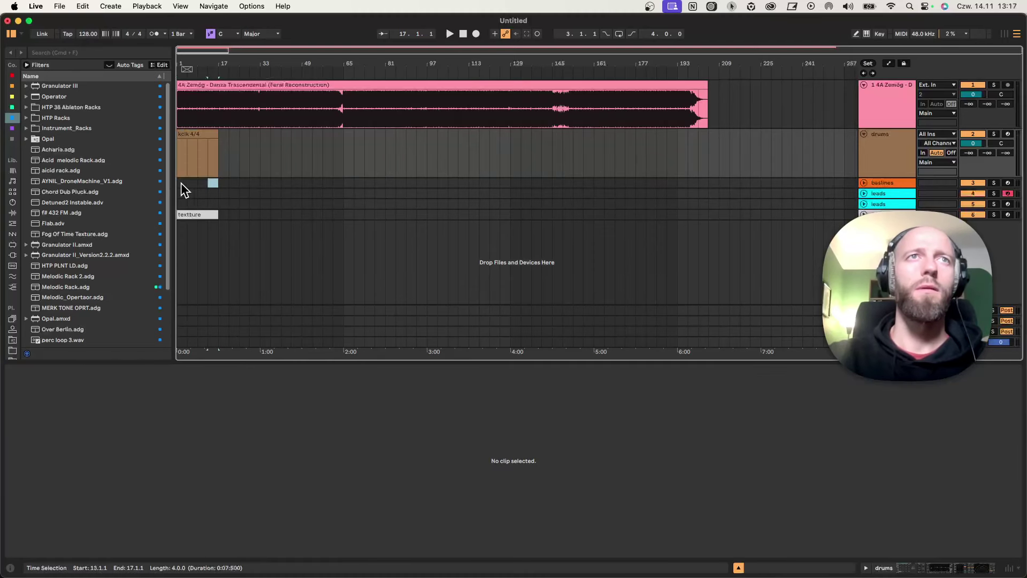
{"action": "left_click", "coordinate": [180, 183], "text": "shift"}
{"action": "key", "text": "super+shift+m"}
{"action": "key", "text": "super+r"}
{"action": "type", "text": "ba"}
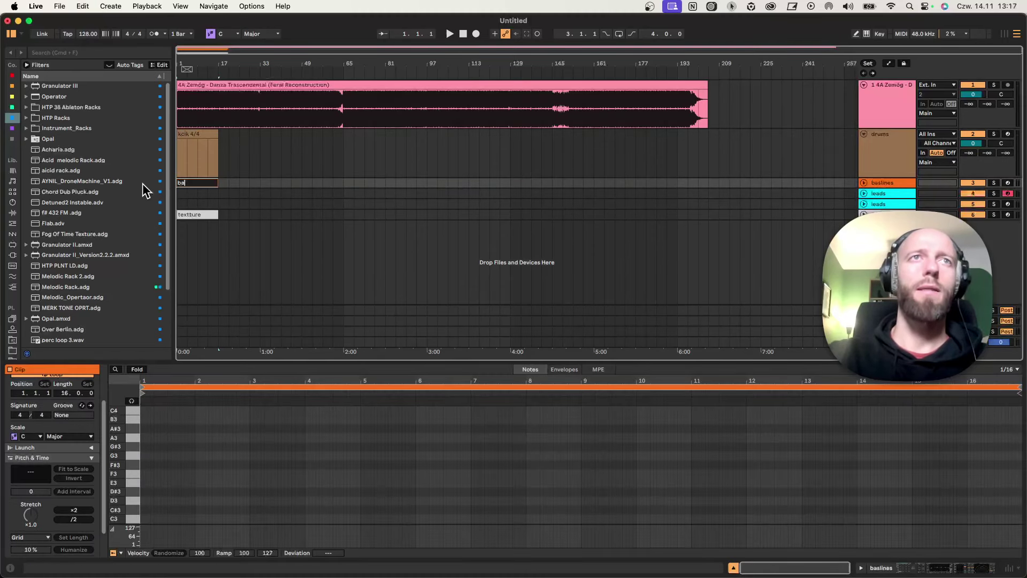
{"action": "type", "text": "sline"}
{"action": "key", "text": "Return"}
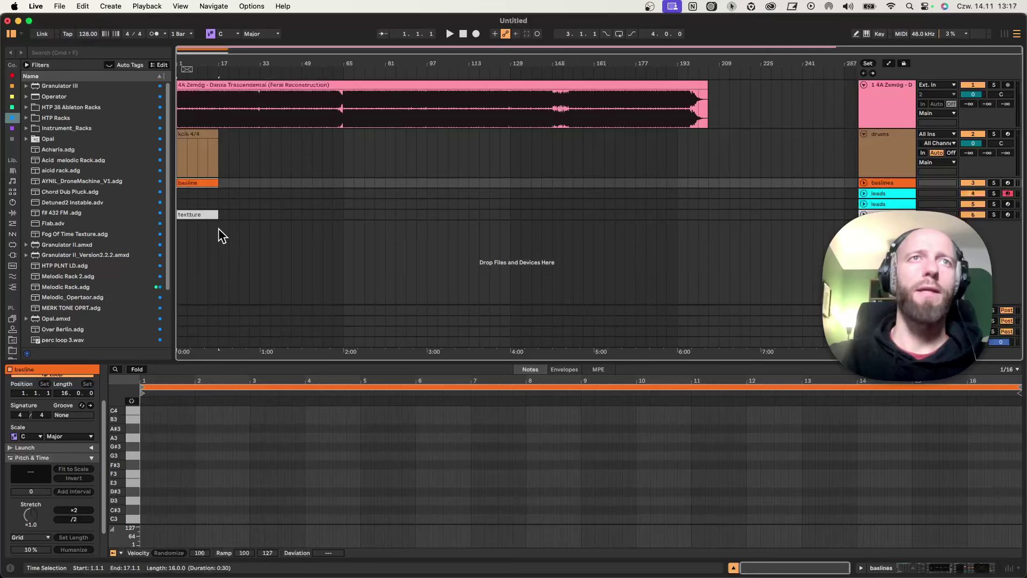
Step: Rename the light grey fx track as txtr, then duplicate it and name the duplicate fx
{"action": "left_click", "coordinate": [894, 217]}
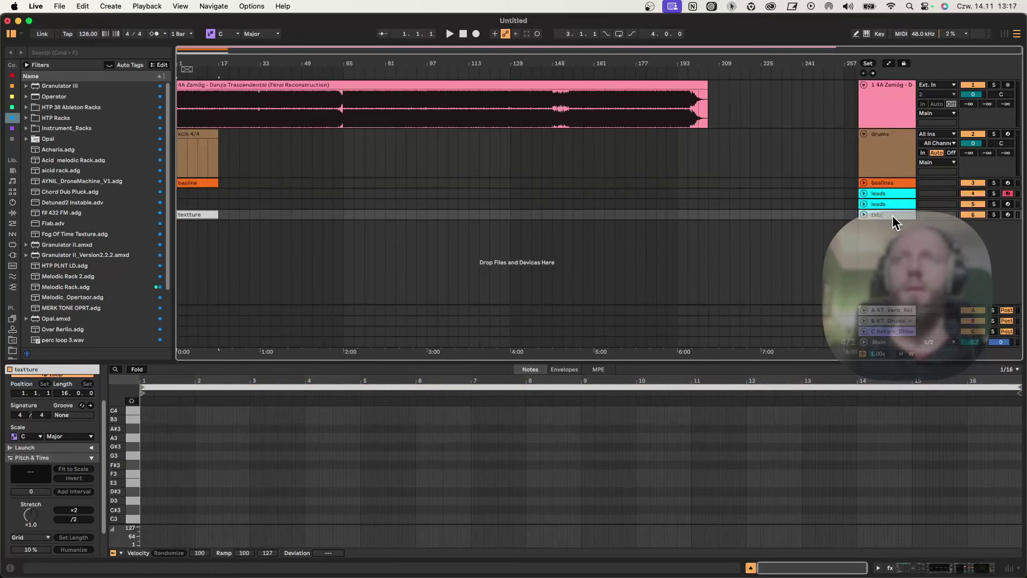
{"action": "type", "text": "r"}
{"action": "key", "text": "Return"}
{"action": "key", "text": "cmd+d"}
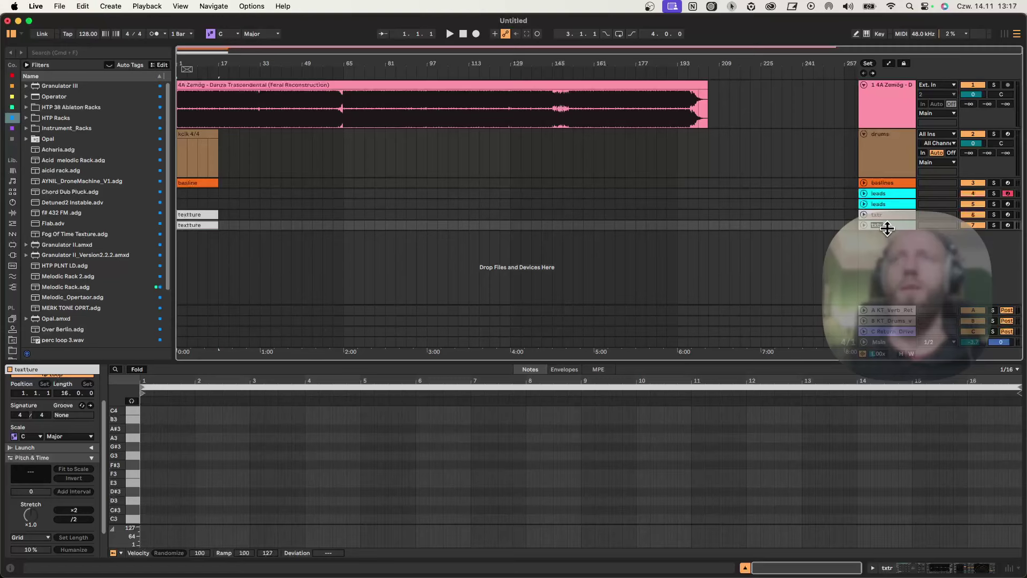
{"action": "key", "text": "cmd+r"}
{"action": "type", "text": "fx"}
{"action": "key", "text": "Return"}
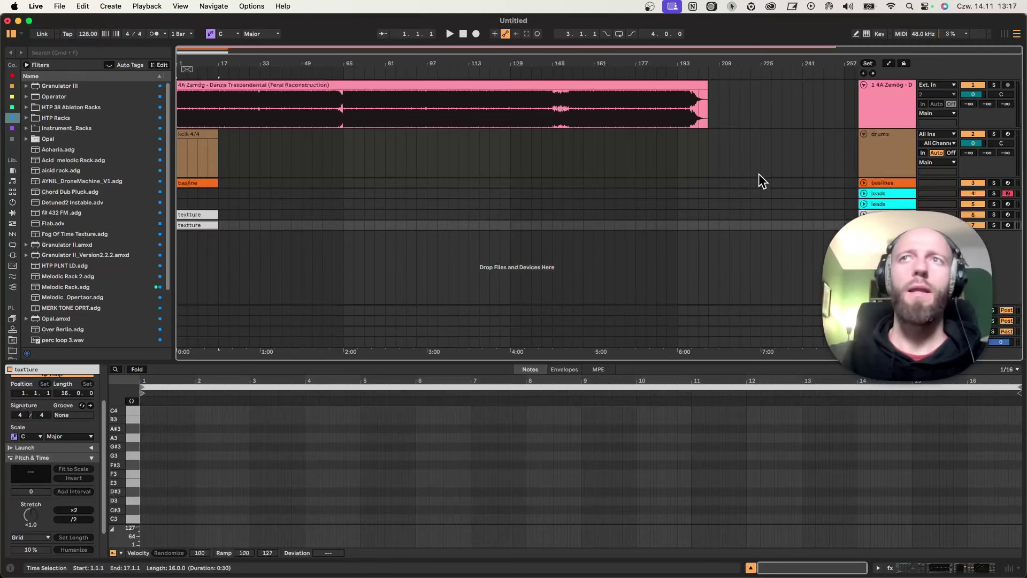
Step: Unfold the duplicated fx track and delete its copied textture clip
{"action": "left_click", "coordinate": [862, 225]}
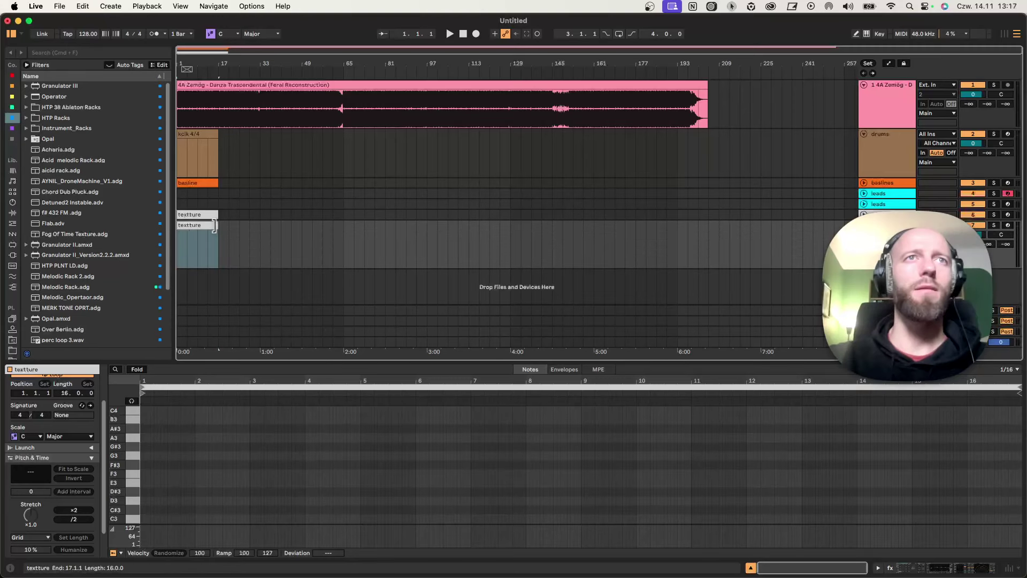
{"action": "left_click", "coordinate": [202, 229]}
{"action": "left_click", "coordinate": [193, 236]}
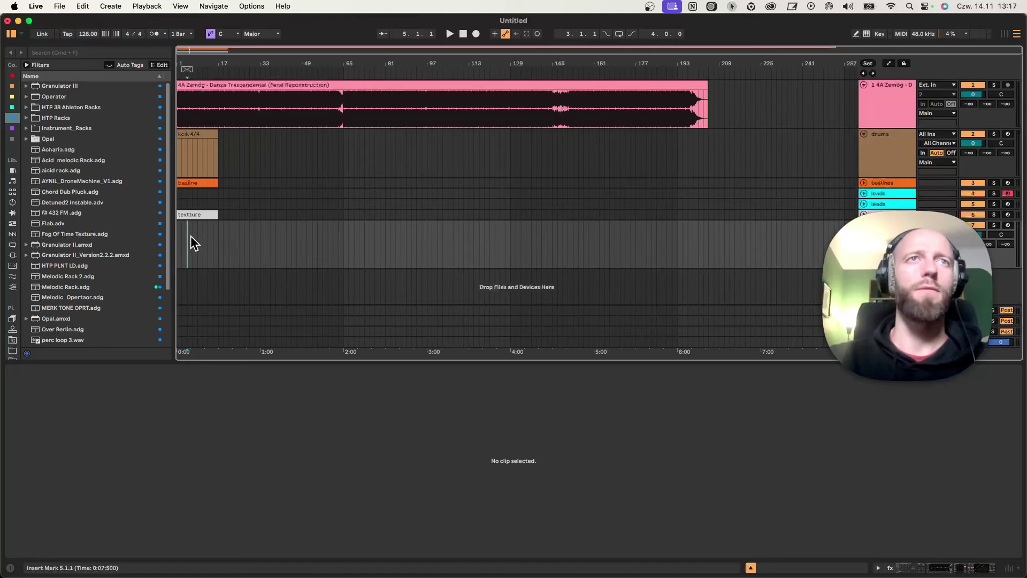
Step: Play the reference track and insert an empty one-bar MIDI clip at bar 10 on the fx track
{"action": "key", "text": "space"}
{"action": "left_click_drag", "start_coordinate": [195, 63], "coordinate": [241, 62]}
{"action": "left_click_drag", "start_coordinate": [238, 235], "coordinate": [229, 238]}
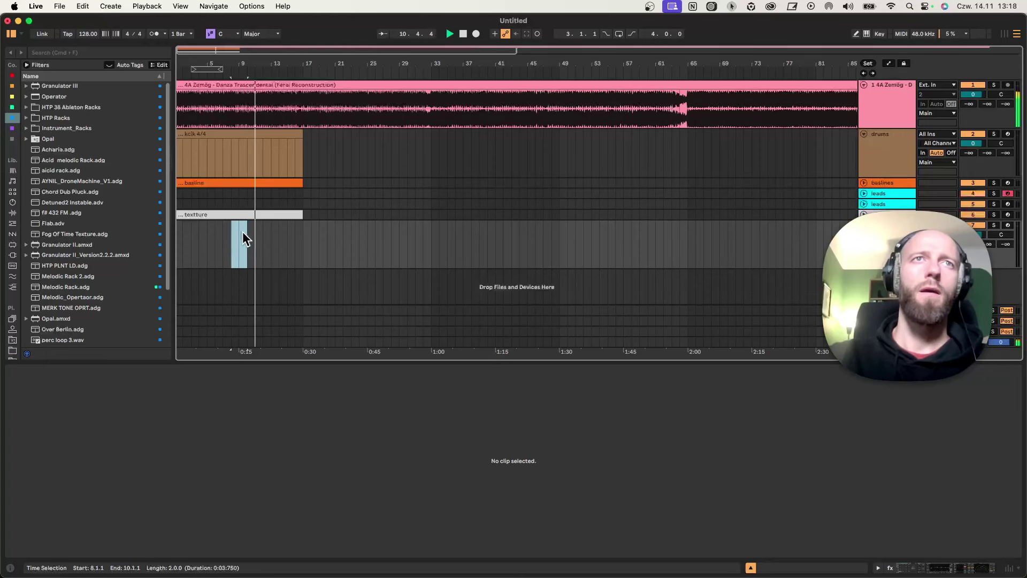
{"action": "key", "text": "space"}
{"action": "left_click_drag", "start_coordinate": [248, 234], "coordinate": [257, 235]}
{"action": "key", "text": "super+shift+m"}
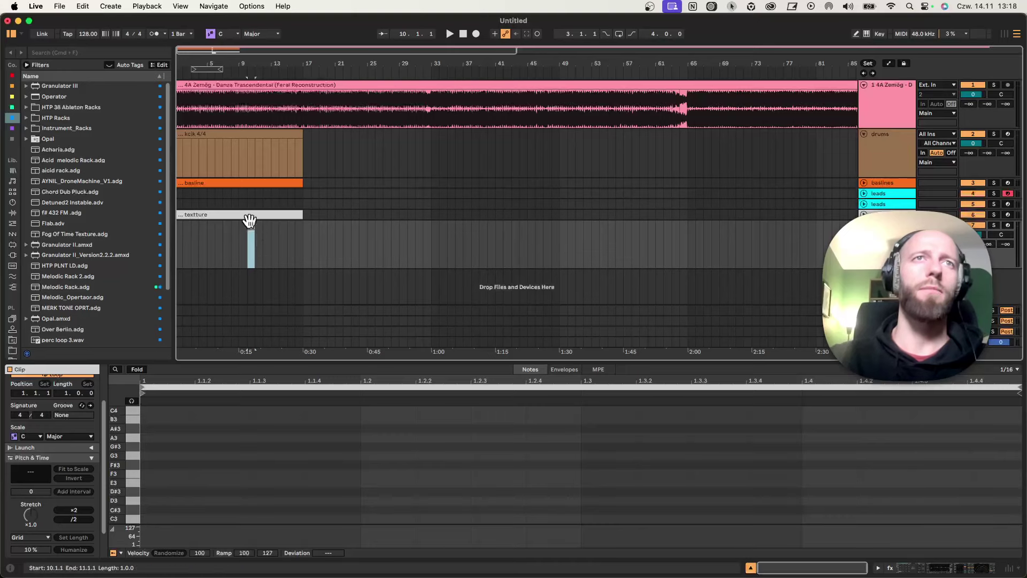
{"action": "left_click", "coordinate": [244, 242]}
{"action": "key", "text": "space"}
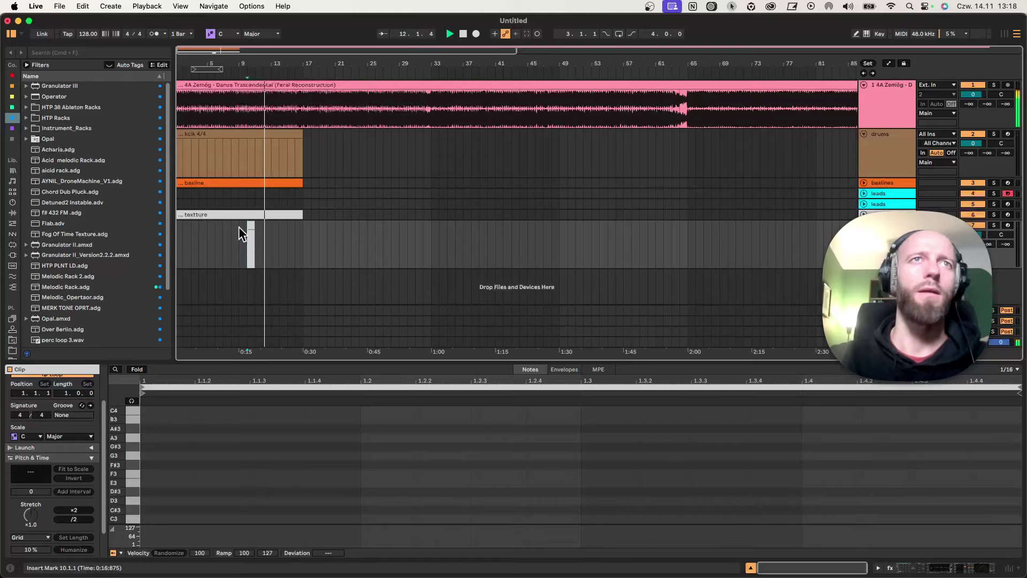
Step: Show the Utility gain automation on the unfolded txtr track and ramp it from 0 dB at bar 1 to 10.4 dB at bar 17
{"action": "left_click", "coordinate": [876, 215]}
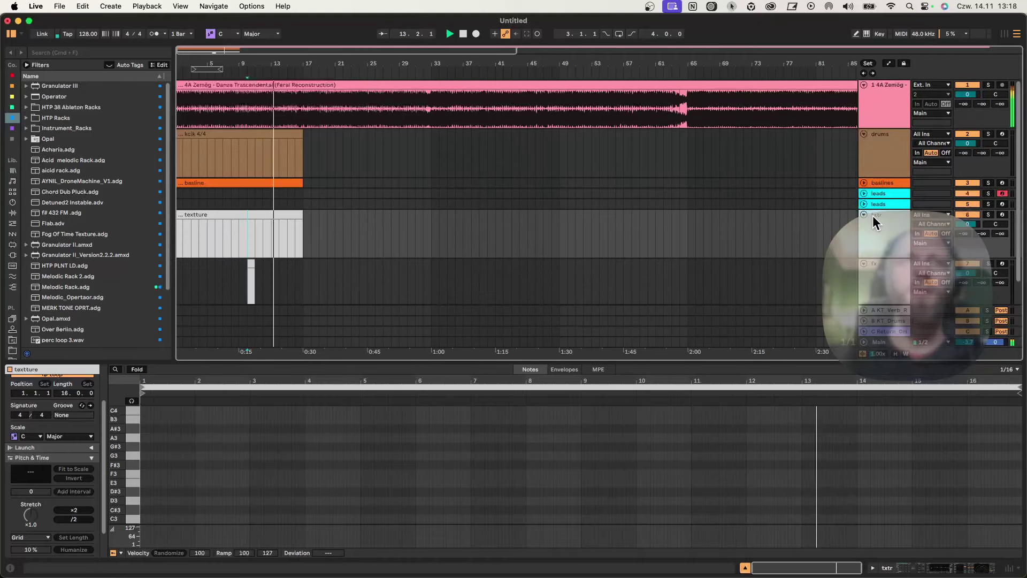
{"action": "right_click", "coordinate": [872, 217]}
{"action": "left_click", "coordinate": [874, 227]}
{"action": "double_click", "coordinate": [876, 229]}
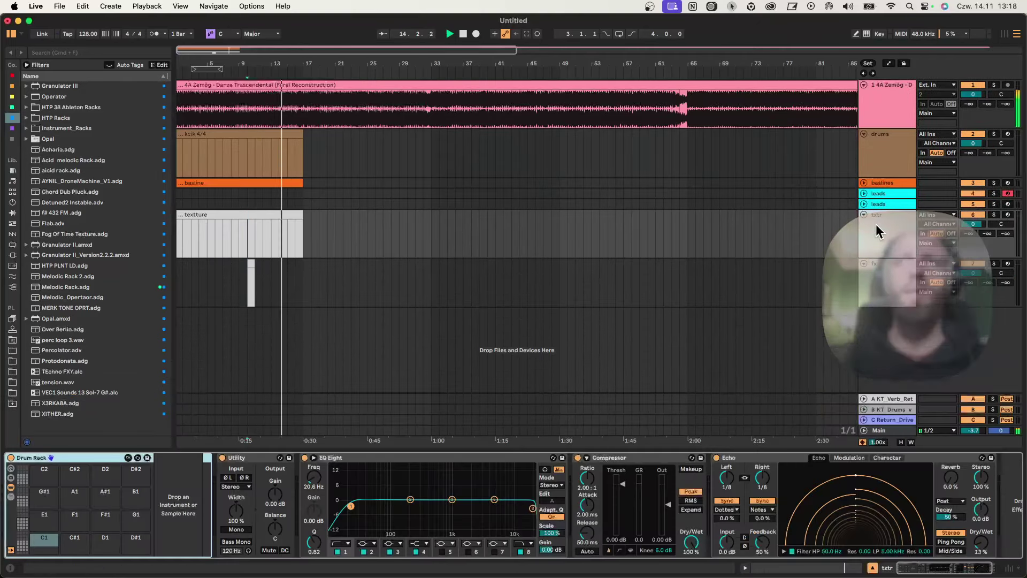
{"action": "right_click", "coordinate": [280, 492]}
{"action": "left_click", "coordinate": [292, 496]}
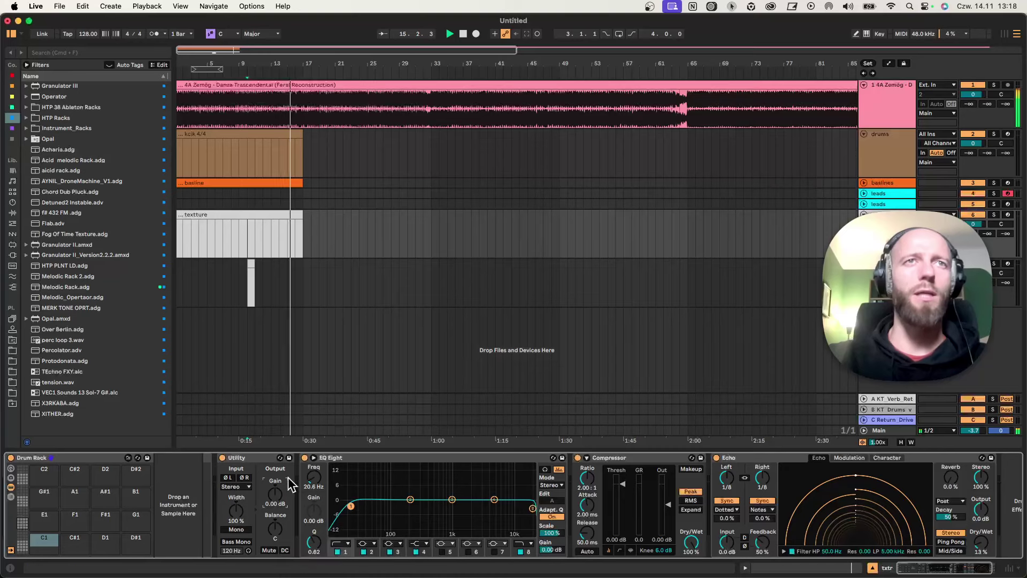
{"action": "left_click", "coordinate": [178, 239]}
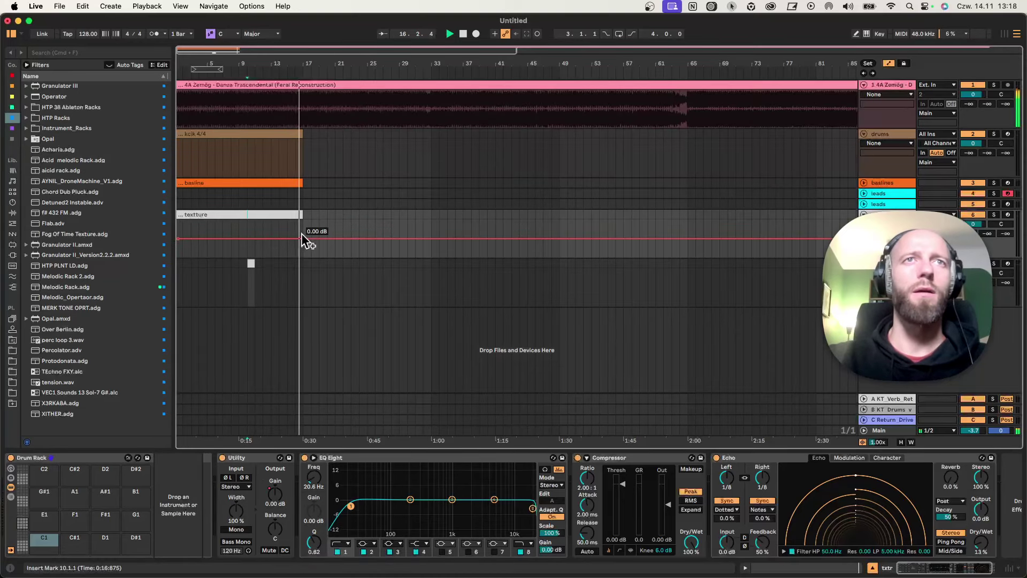
{"action": "left_click_drag", "start_coordinate": [303, 239], "coordinate": [299, 271]}
Step: Copy the one-bar fx clip from bar 10 to bar 16 and play the arrangement from bar 15
{"action": "left_click", "coordinate": [247, 264]}
{"action": "left_click", "coordinate": [298, 273]}
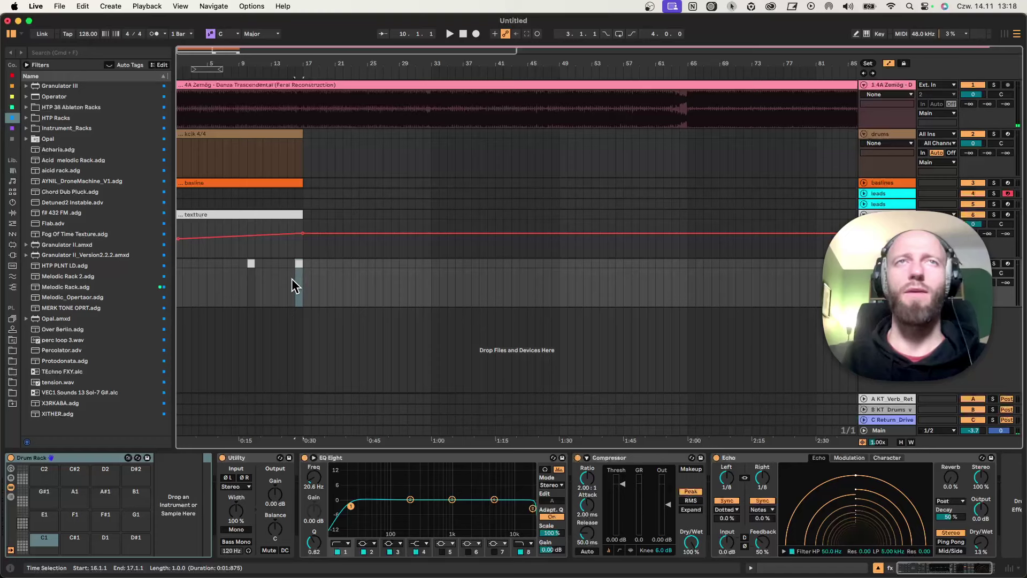
{"action": "left_click", "coordinate": [293, 276]}
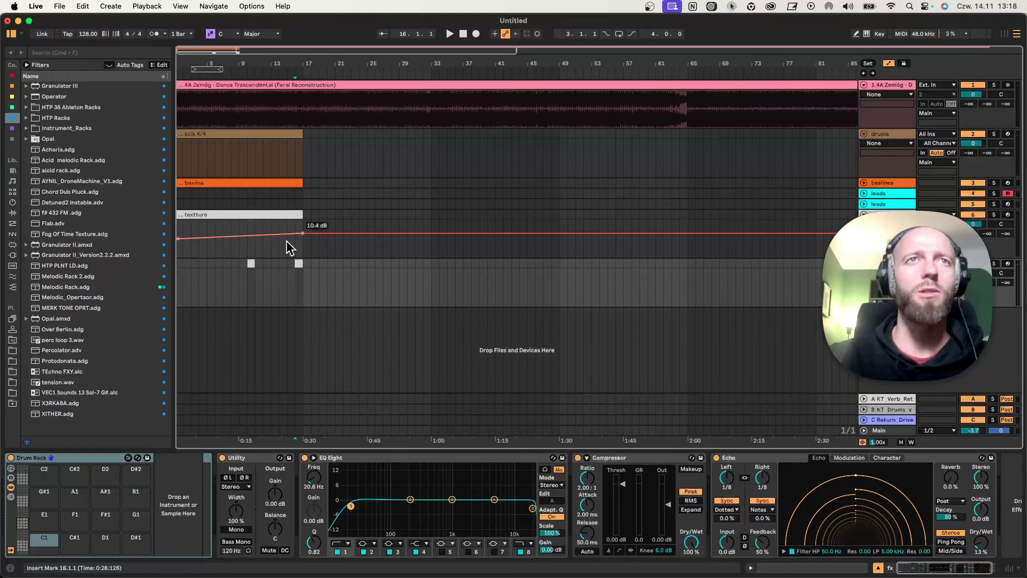
{"action": "left_click", "coordinate": [289, 247]}
{"action": "key", "text": "space"}
{"action": "left_click_drag", "start_coordinate": [303, 63], "coordinate": [304, 60]}
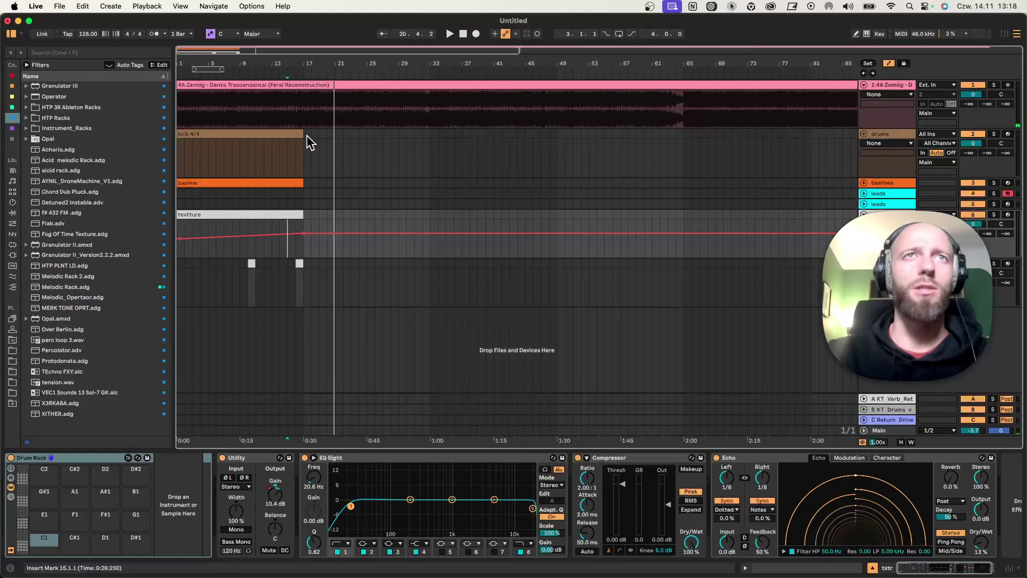
Step: Extend the kcik 4/4 clip on the drums track to bar 33 and split it at bar 17
{"action": "left_click_drag", "start_coordinate": [298, 135], "coordinate": [428, 134]}
{"action": "left_click", "coordinate": [301, 146]}
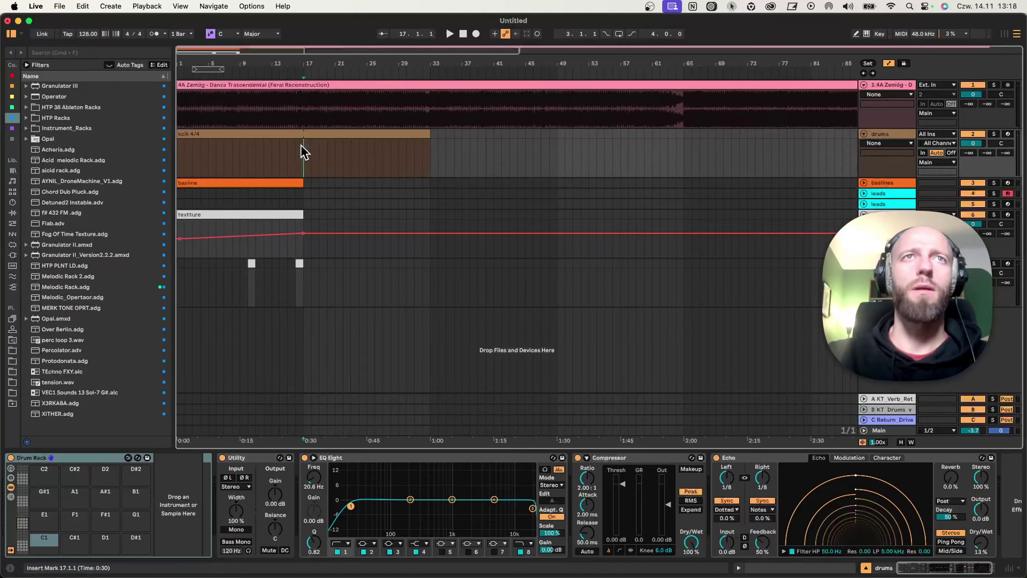
{"action": "left_click", "coordinate": [321, 136]}
{"action": "left_click", "coordinate": [301, 145]}
{"action": "key", "text": "super+e"}
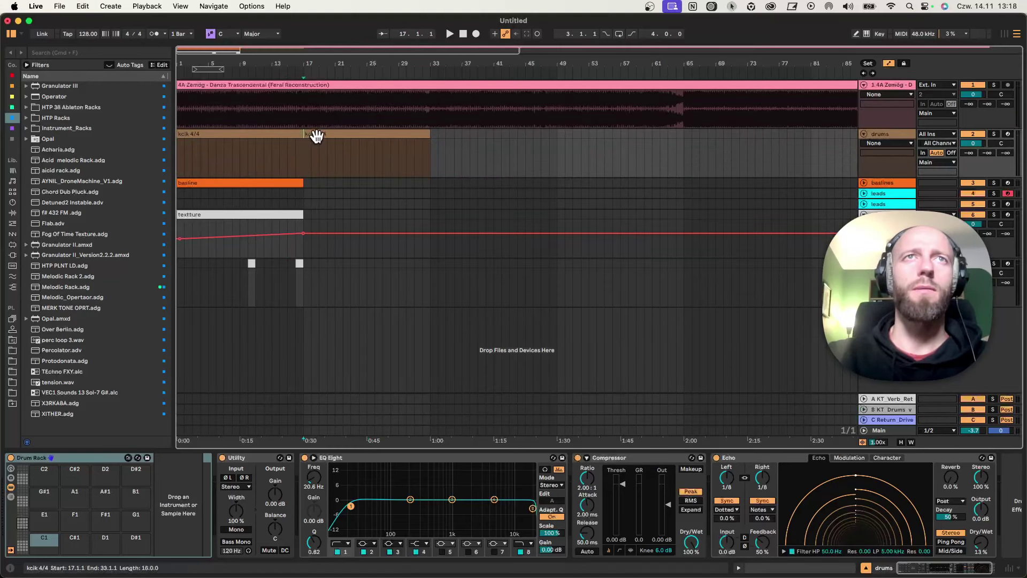
Step: Rename the second drums clip, starting at bar 17, as + groove
{"action": "left_click", "coordinate": [314, 138]}
{"action": "key", "text": "super+r"}
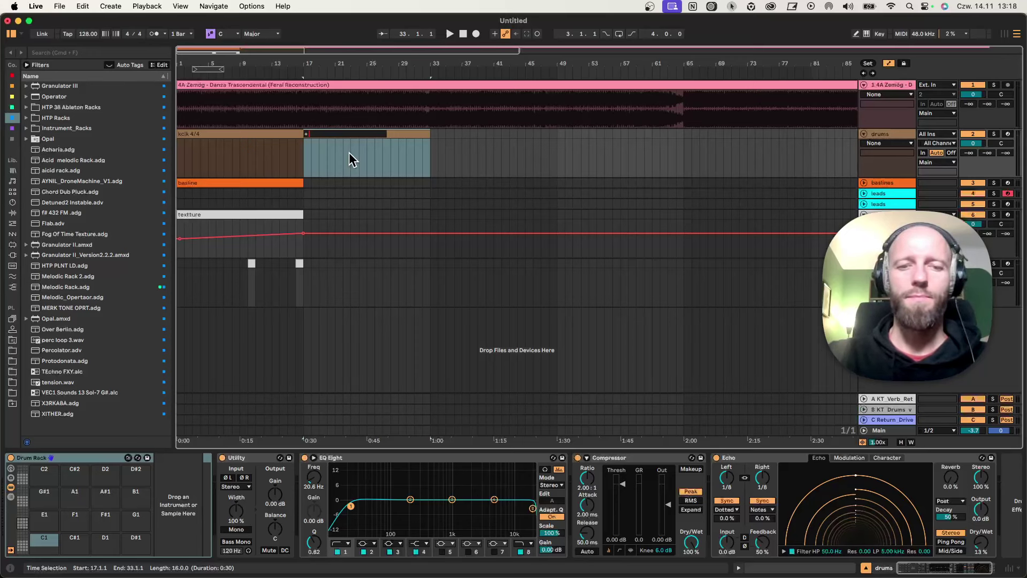
{"action": "type", "text": "groove"}
{"action": "key", "text": "Return"}
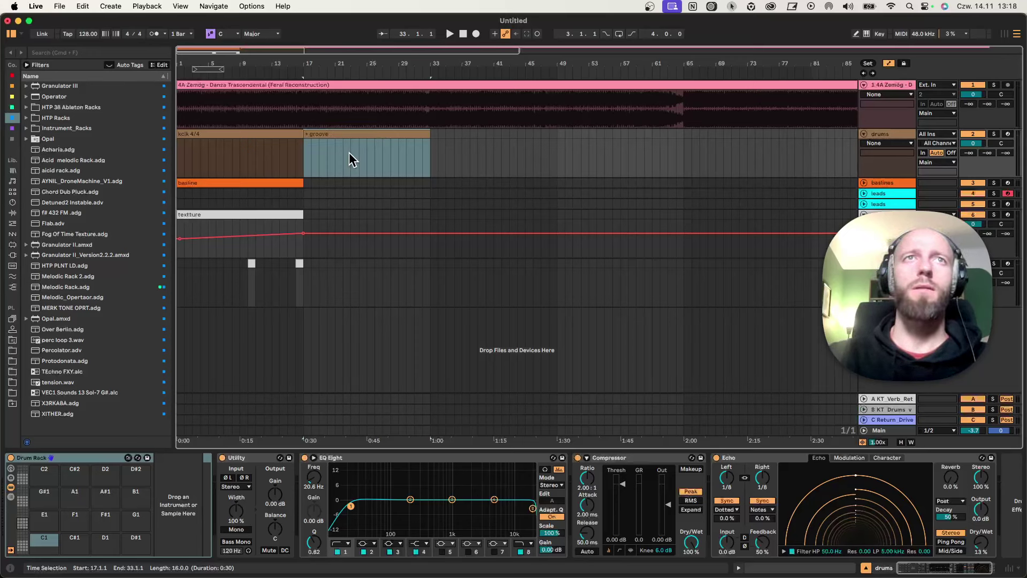
Step: Play from bar 17, then insert an empty three-bar MIDI clip there on the upper leads track and name it lead 1
{"action": "left_click", "coordinate": [287, 170]}
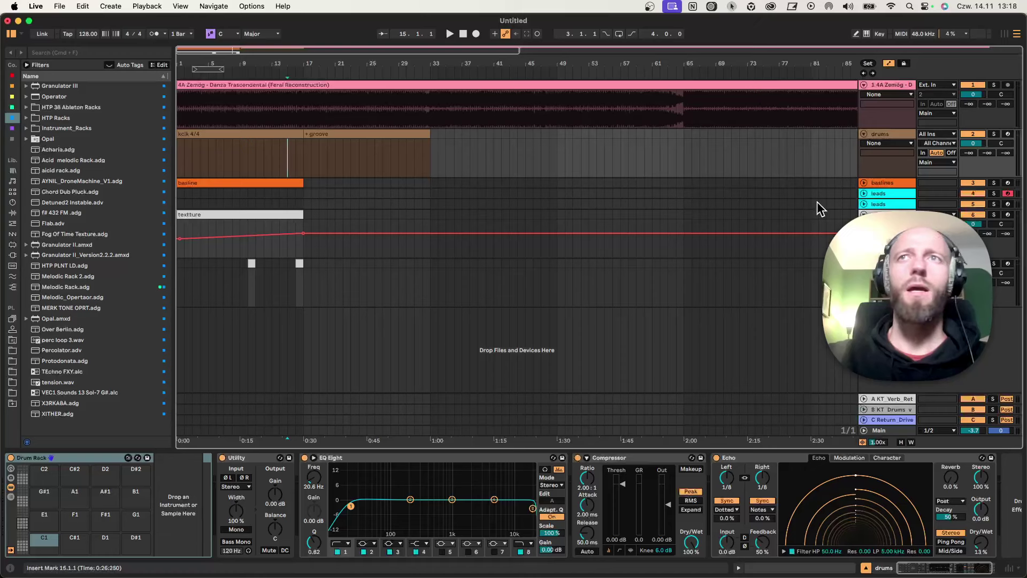
{"action": "left_click", "coordinate": [300, 200]}
{"action": "key", "text": "space"}
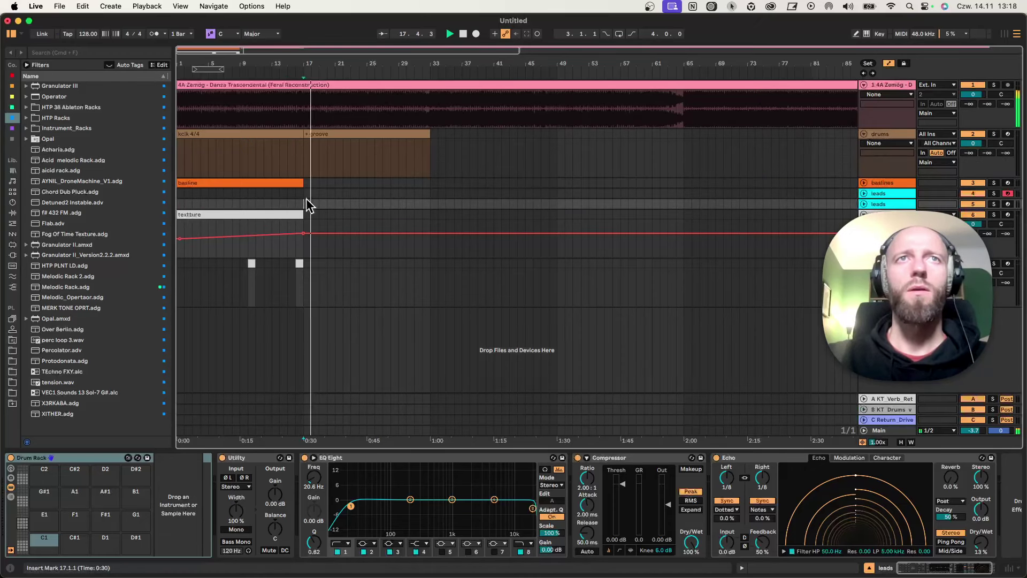
{"action": "key", "text": "space"}
{"action": "left_click_drag", "start_coordinate": [306, 193], "coordinate": [326, 192]}
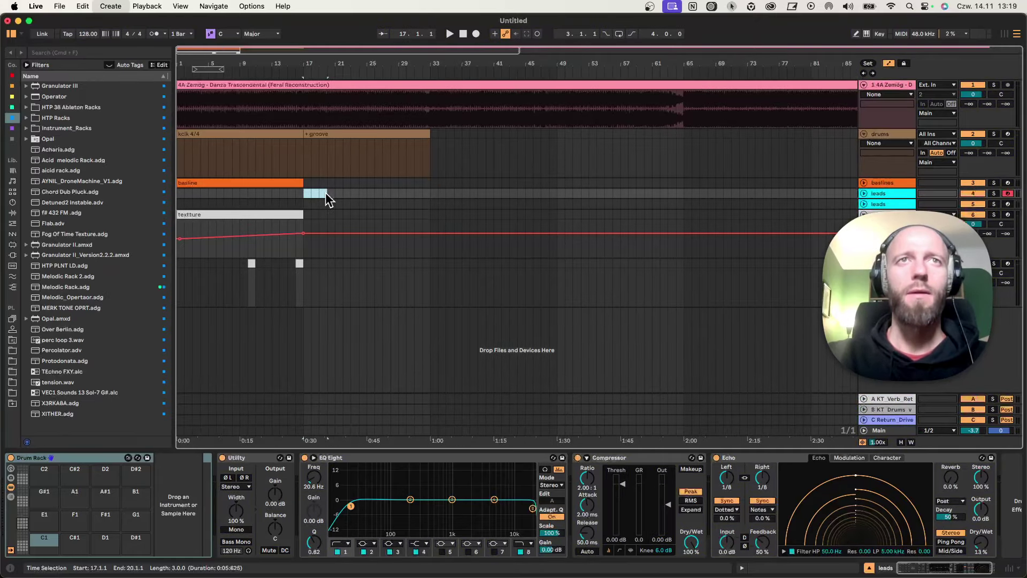
{"action": "key", "text": "super+shift+m"}
{"action": "type", "text": "lead"}
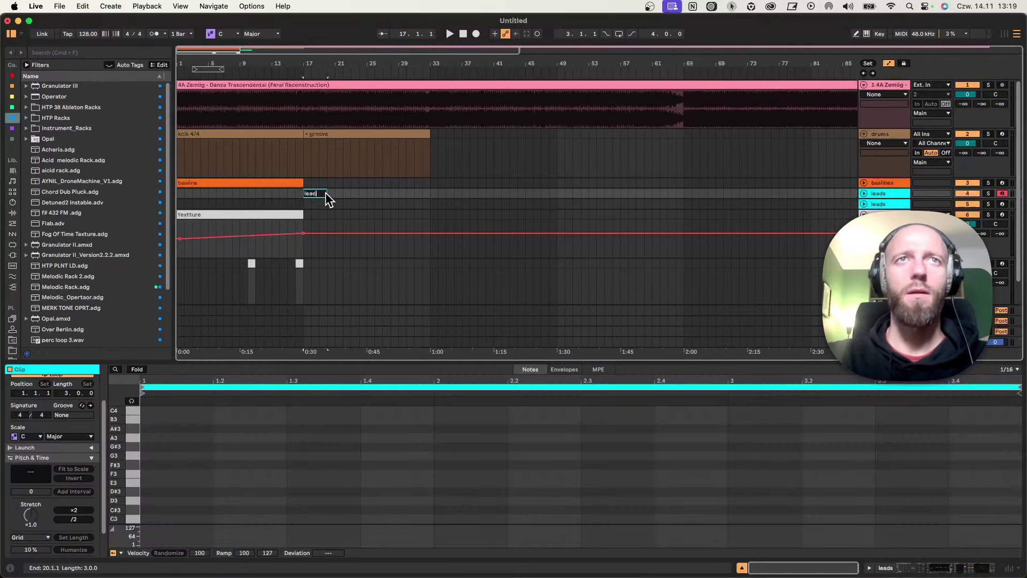
{"action": "type", "text": " 1"}
{"action": "key", "text": "Return"}
Step: Play from bar 14 and extend the basline clip to about bar 30
{"action": "left_click", "coordinate": [280, 191]}
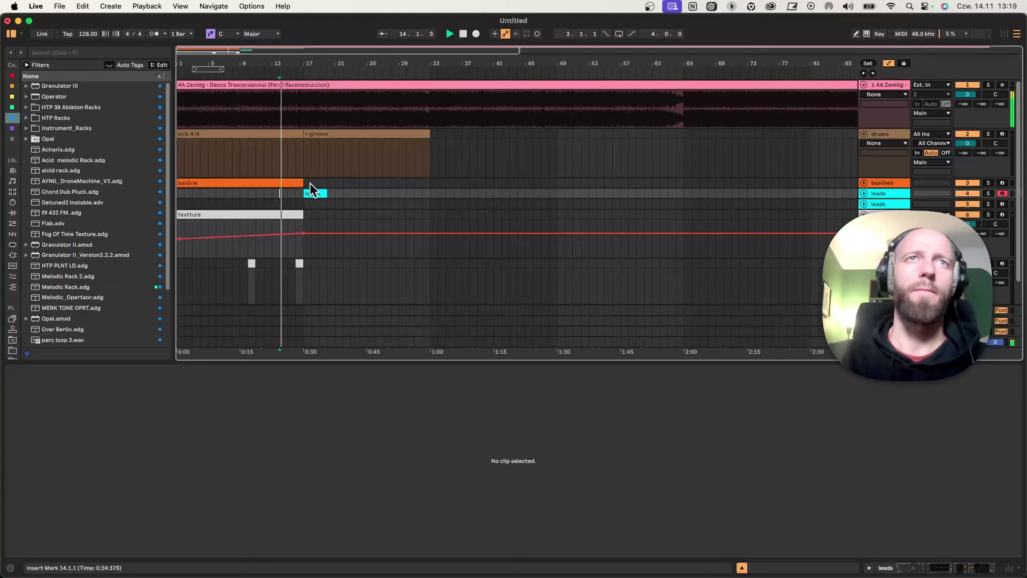
{"action": "left_click_drag", "start_coordinate": [299, 182], "coordinate": [406, 182]}
{"action": "left_click", "coordinate": [294, 194]}
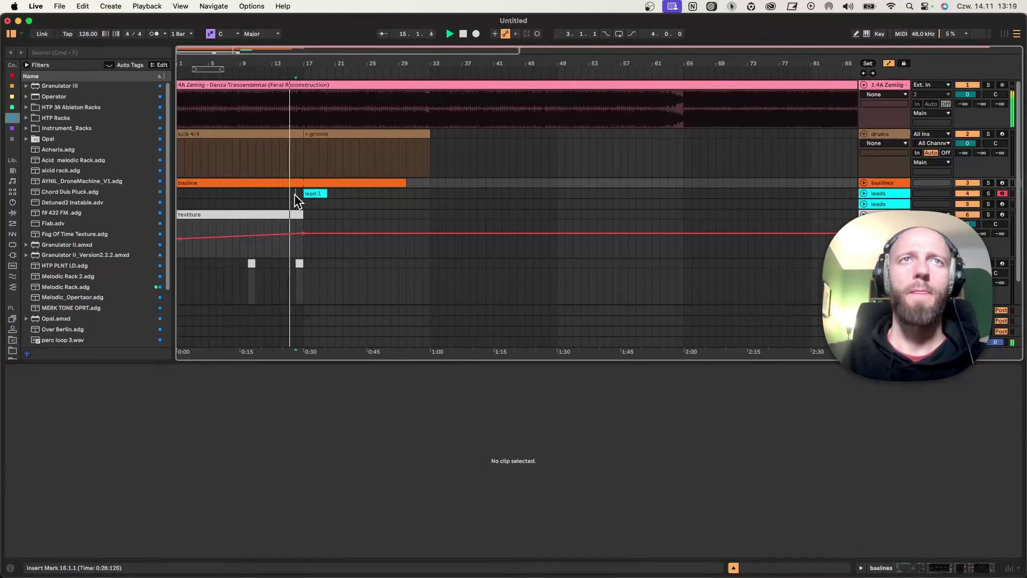
Step: Extend the textture and basline clips to bar 33 and drop the texture track's gain automation to 0.00 dB at bar 17
{"action": "left_click_drag", "start_coordinate": [300, 214], "coordinate": [429, 214]}
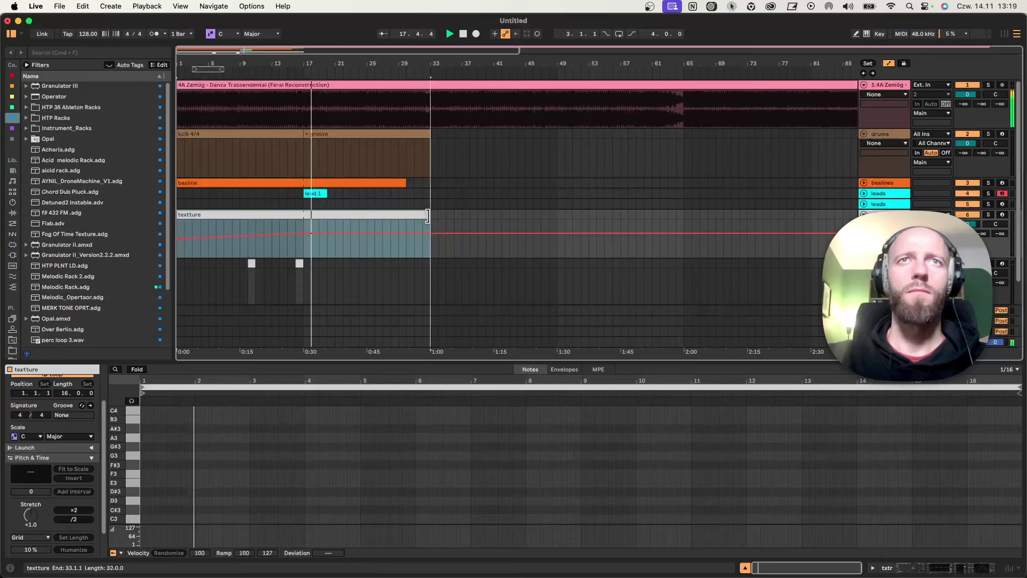
{"action": "left_click", "coordinate": [304, 233]}
{"action": "left_click_drag", "start_coordinate": [304, 236], "coordinate": [303, 238]}
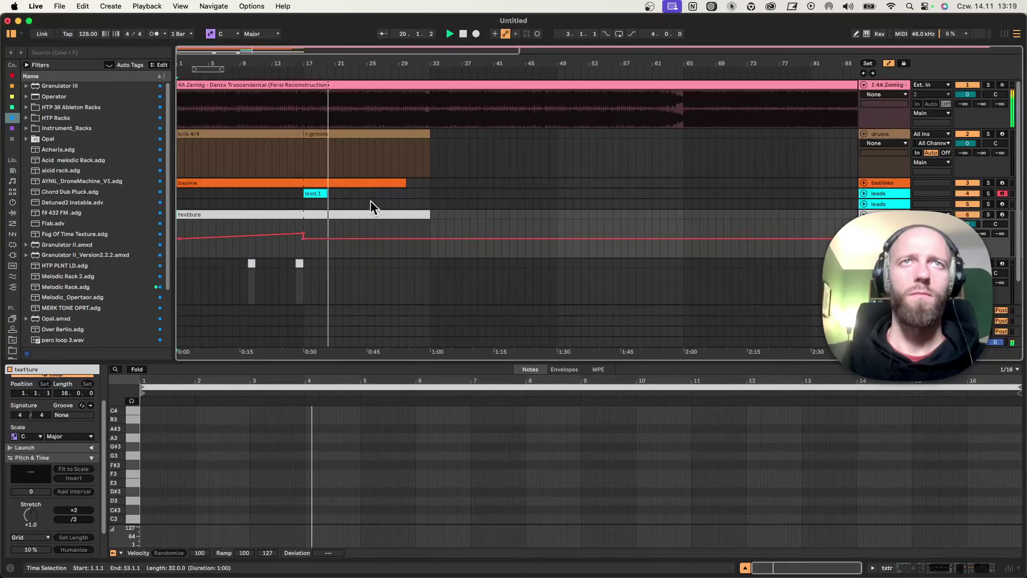
{"action": "left_click_drag", "start_coordinate": [405, 182], "coordinate": [430, 182]}
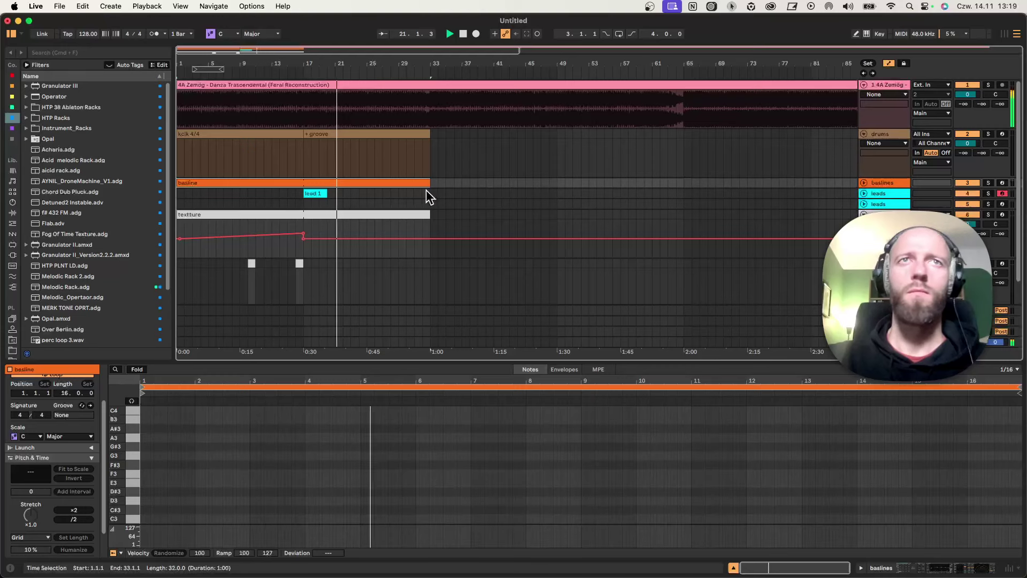
{"action": "left_click_drag", "start_coordinate": [374, 67], "coordinate": [361, 66]}
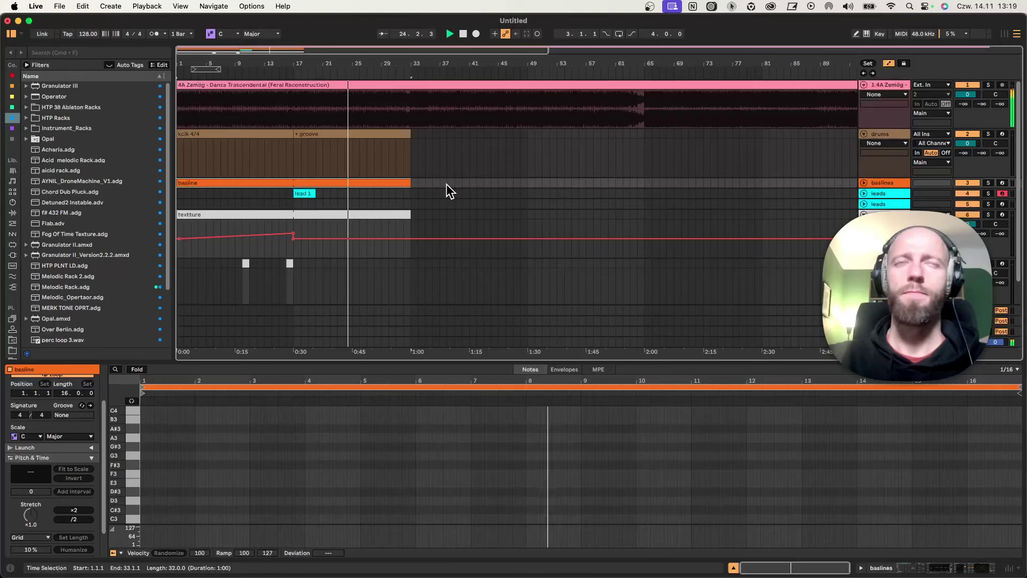
Step: Move the fx clip from bar 16 to bar 24, check it in playback, and place a copy back at bar 16
{"action": "left_click", "coordinate": [290, 265]}
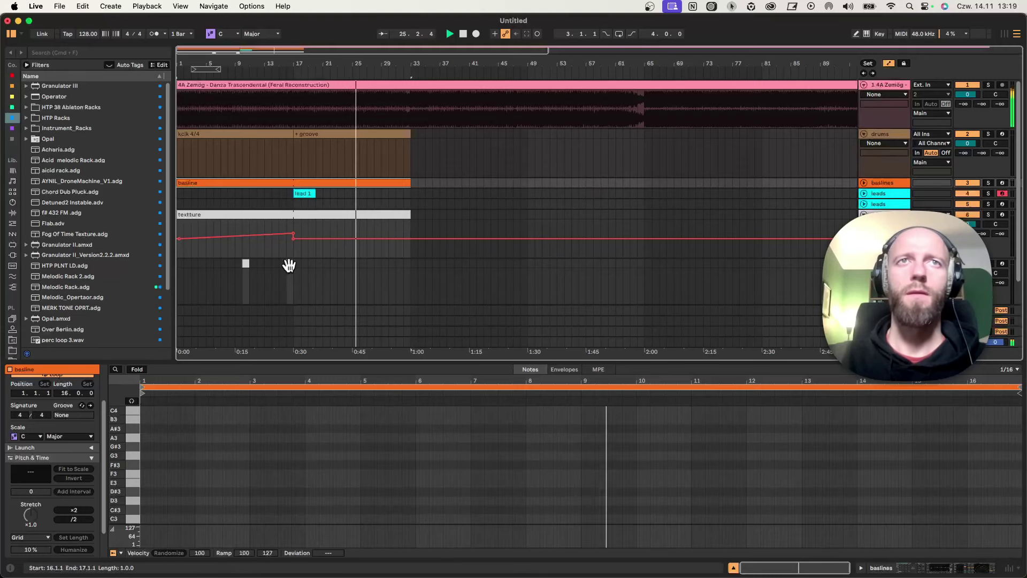
{"action": "left_click_drag", "start_coordinate": [289, 265], "coordinate": [348, 266]}
{"action": "left_click", "coordinate": [341, 276]}
{"action": "key", "text": "space"}
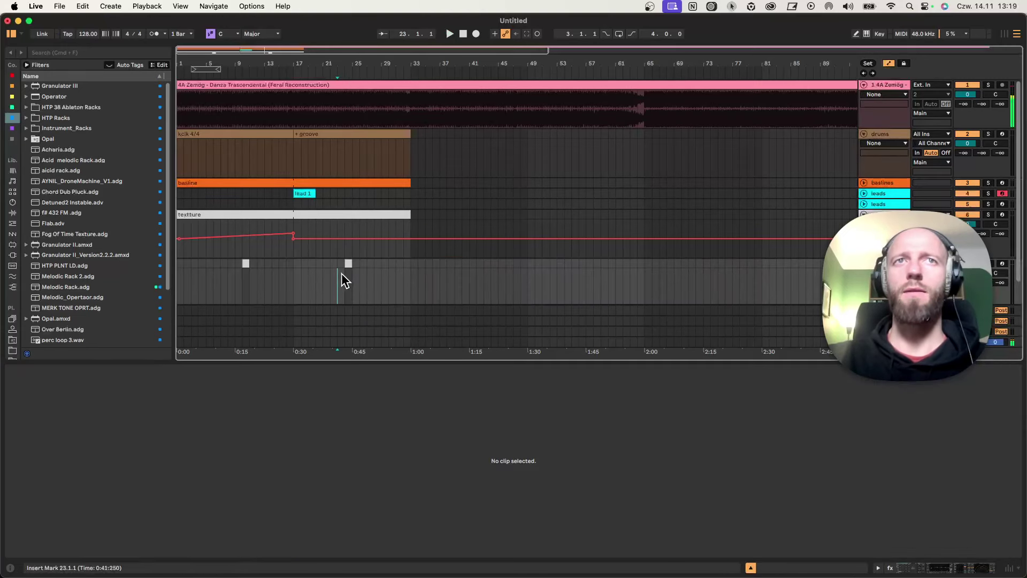
{"action": "left_click", "coordinate": [346, 277]}
{"action": "key", "text": "space"}
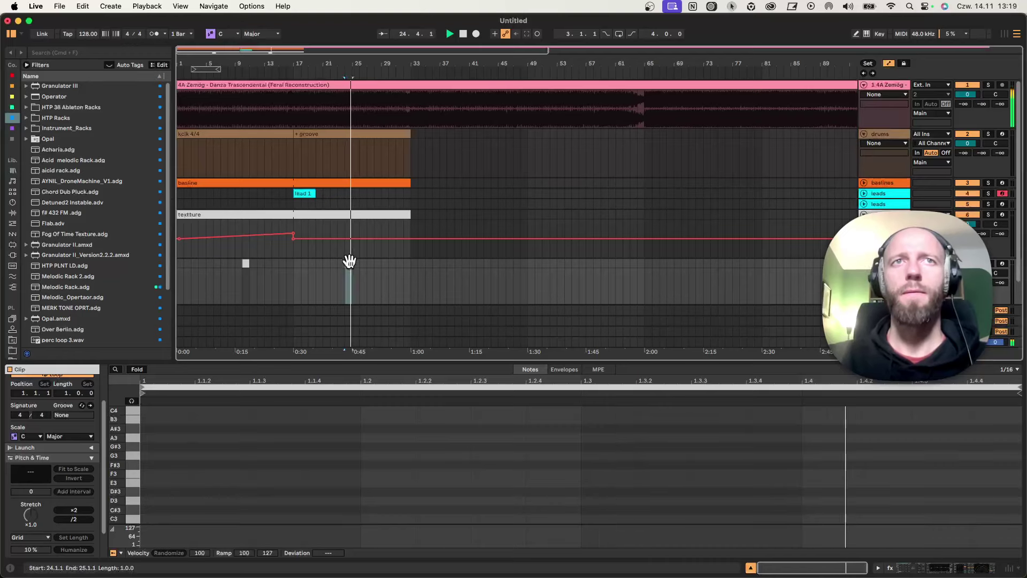
{"action": "left_click_drag", "start_coordinate": [350, 261], "coordinate": [291, 266]}
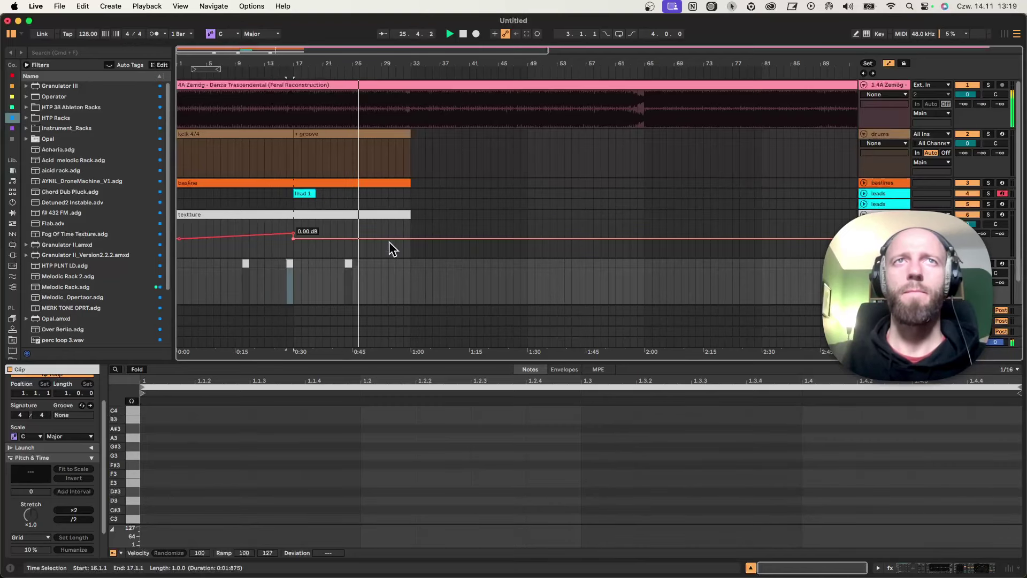
Step: Duplicate the lower leads track to above the baslines track and name the copy leqad perc
{"action": "left_click_drag", "start_coordinate": [363, 68], "coordinate": [320, 65]}
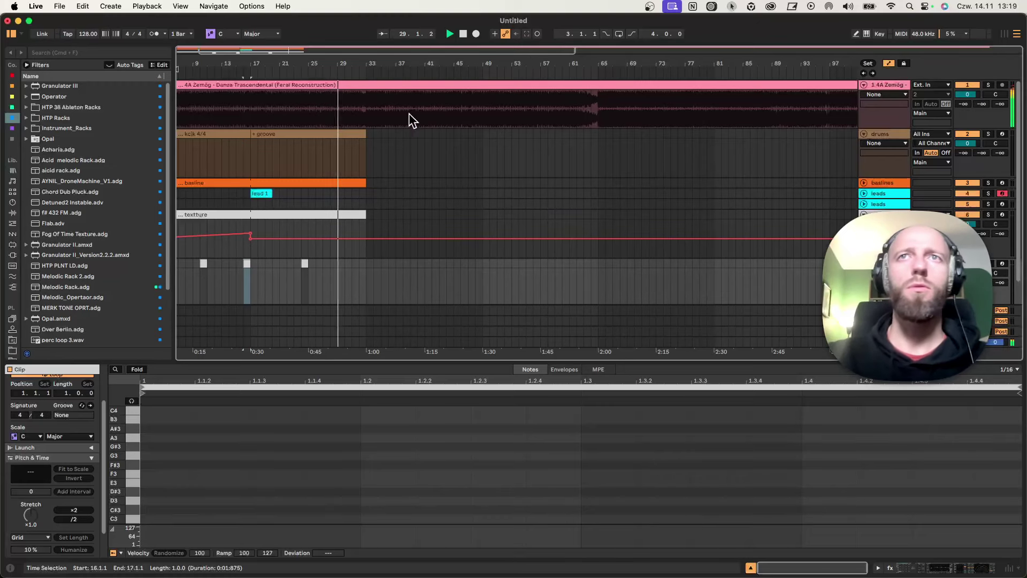
{"action": "left_click_drag", "start_coordinate": [887, 202], "coordinate": [882, 181]}
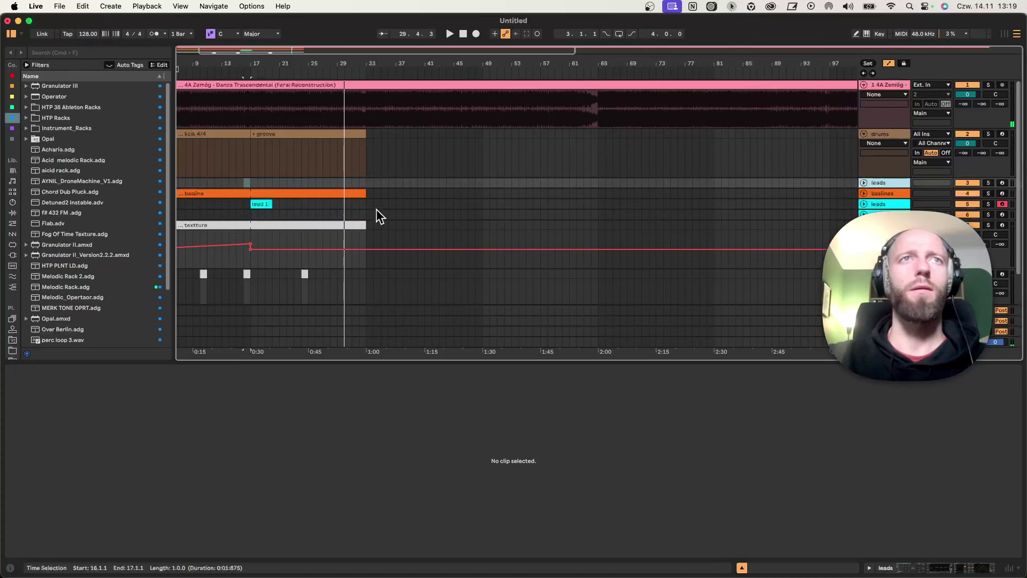
{"action": "type", "text": "leqad"}
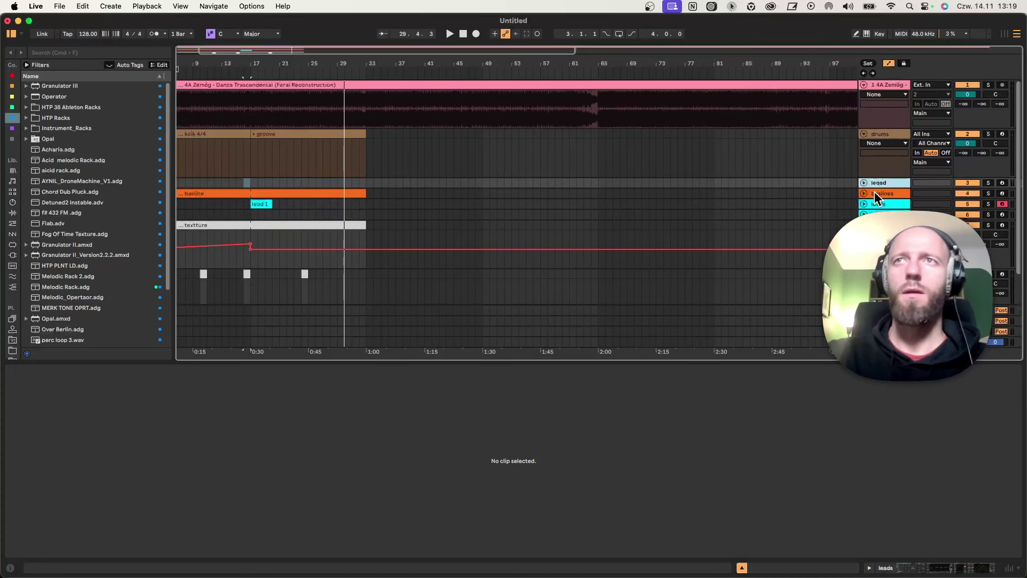
{"action": "type", "text": " perc"}
{"action": "key", "text": "Return"}
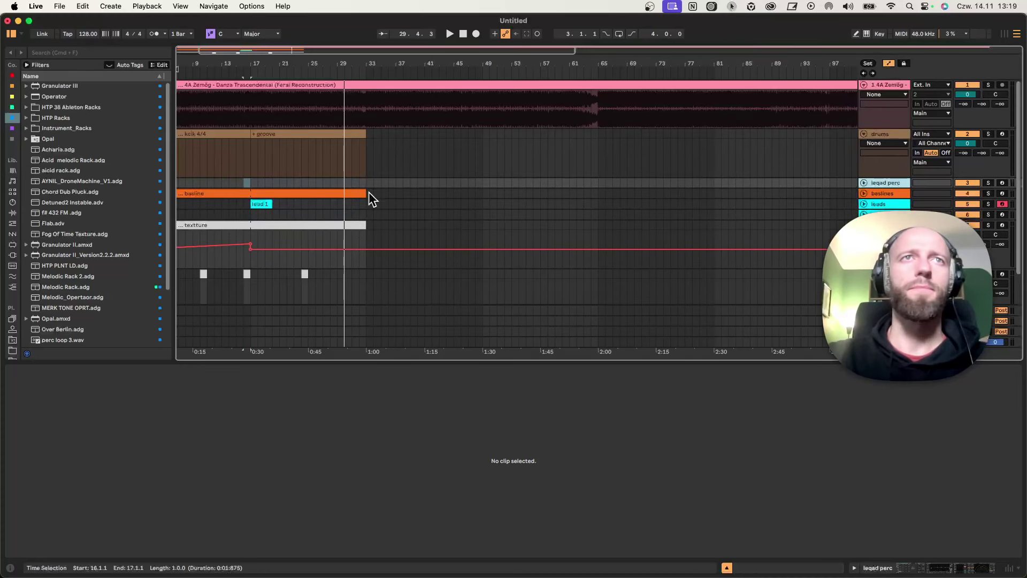
Step: Play from bar 21 and insert an empty 12-bar MIDI clip from bar 21 to 33 on the leqad perc track
{"action": "left_click", "coordinate": [280, 183]}
{"action": "key", "text": "space"}
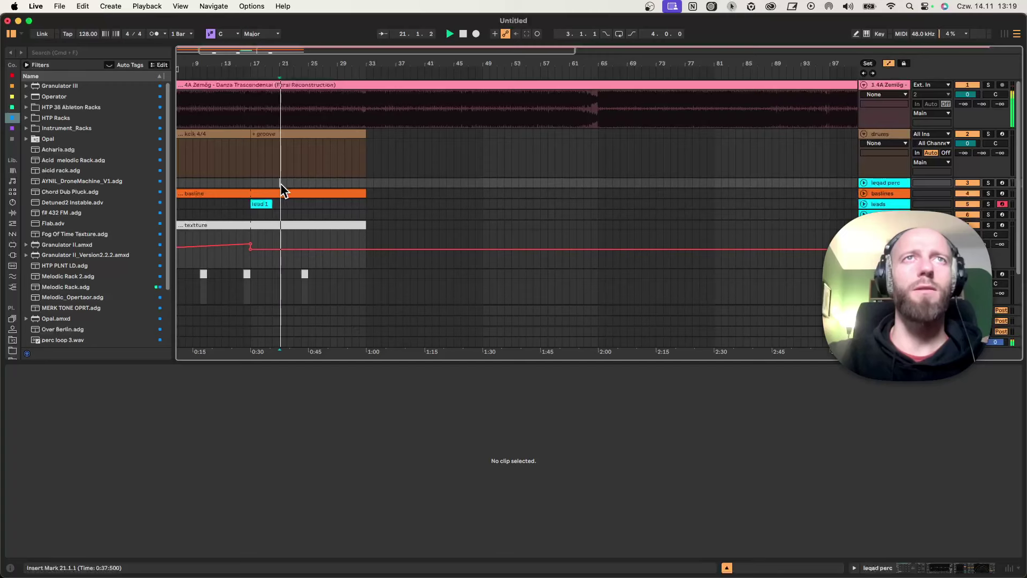
{"action": "left_click_drag", "start_coordinate": [279, 185], "coordinate": [365, 185]}
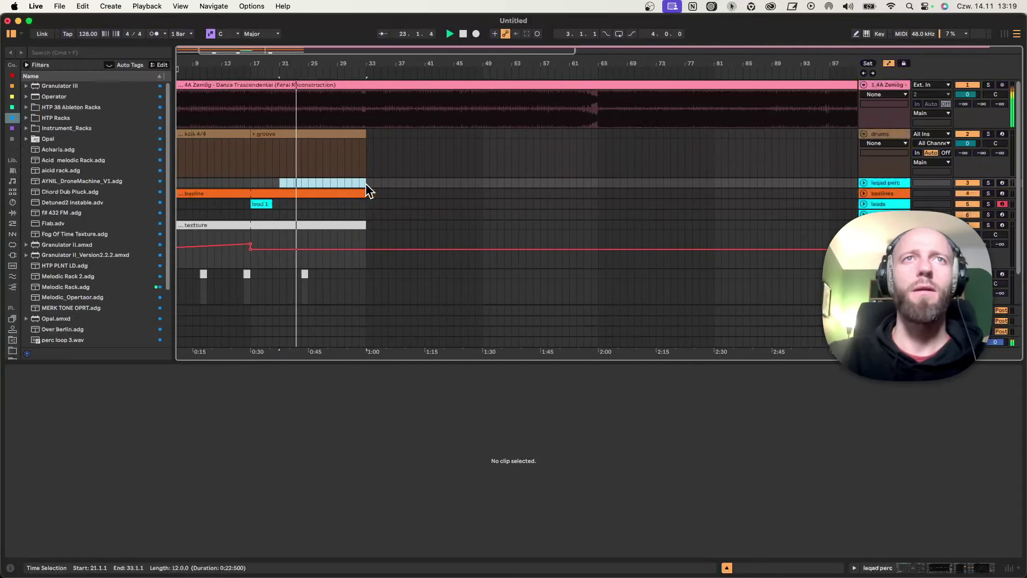
{"action": "key", "text": "super+shift+m"}
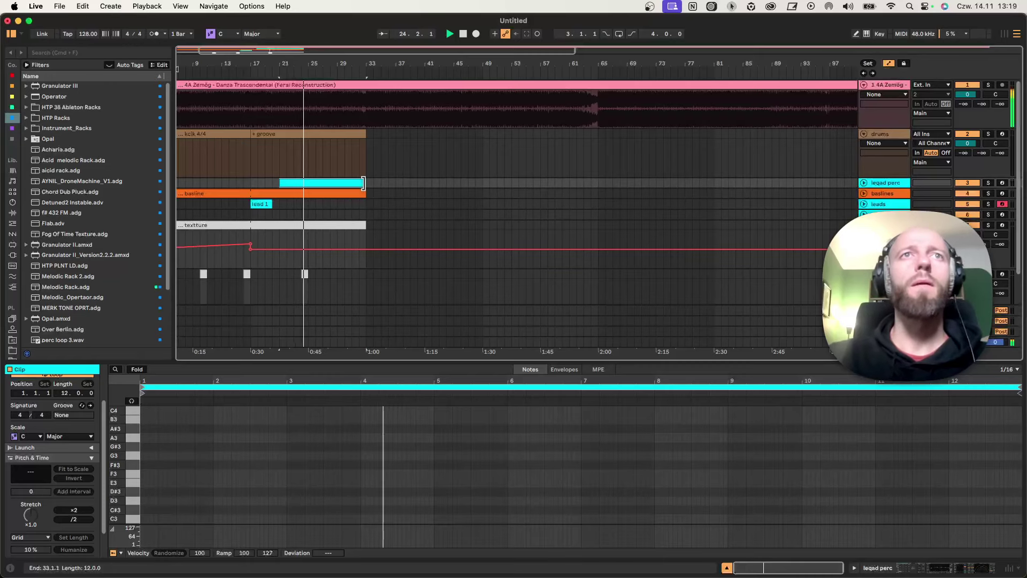
Step: Color the leqad perc track light orange and assign the track color to its clips
{"action": "right_click", "coordinate": [888, 182]}
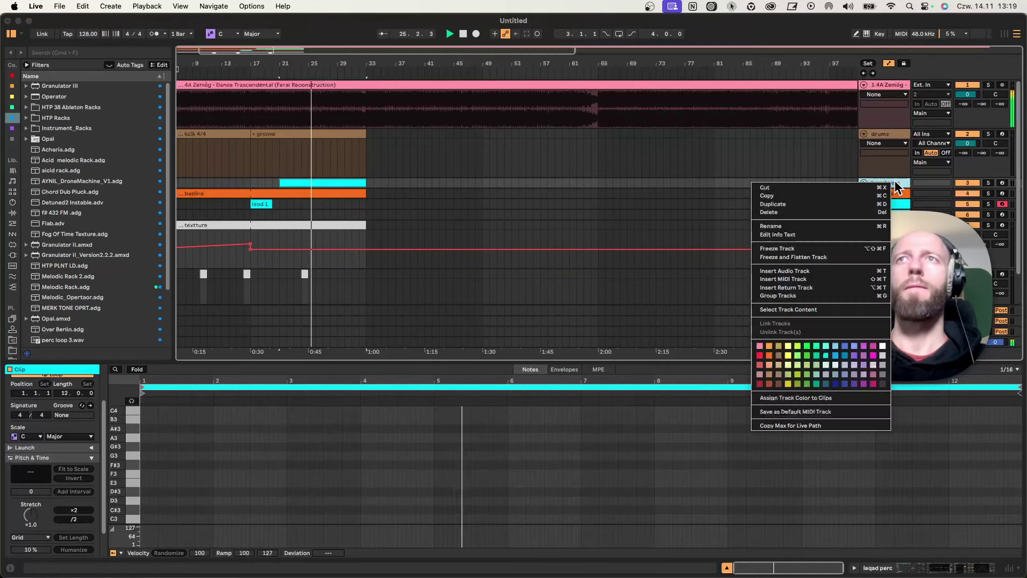
{"action": "left_click", "coordinate": [769, 363]}
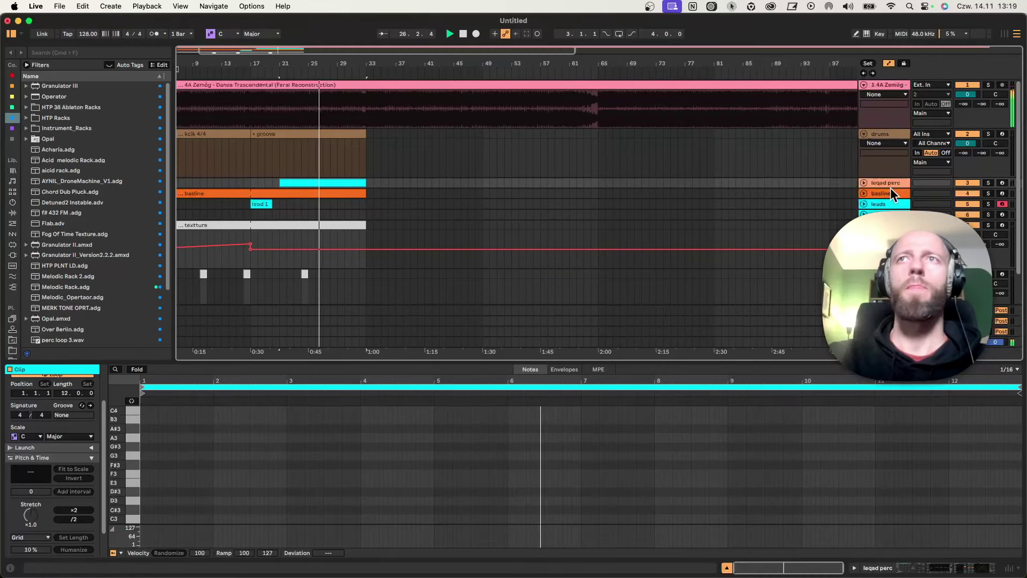
{"action": "right_click", "coordinate": [890, 188]}
{"action": "left_click", "coordinate": [824, 401]}
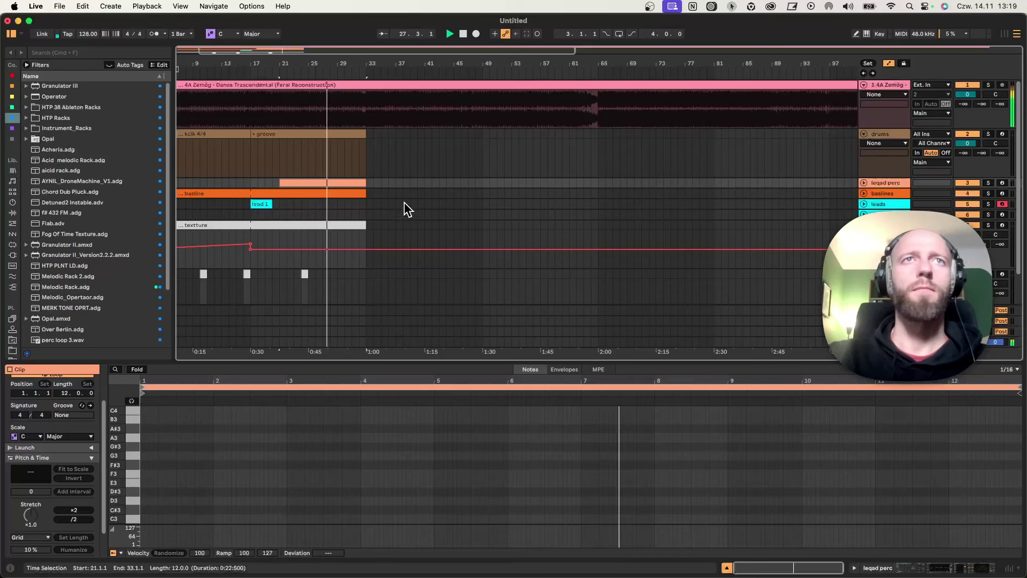
Step: Rename the new clip on the leqad perc track as lead perc
{"action": "key", "text": "super+r"}
{"action": "type", "text": "lead p"}
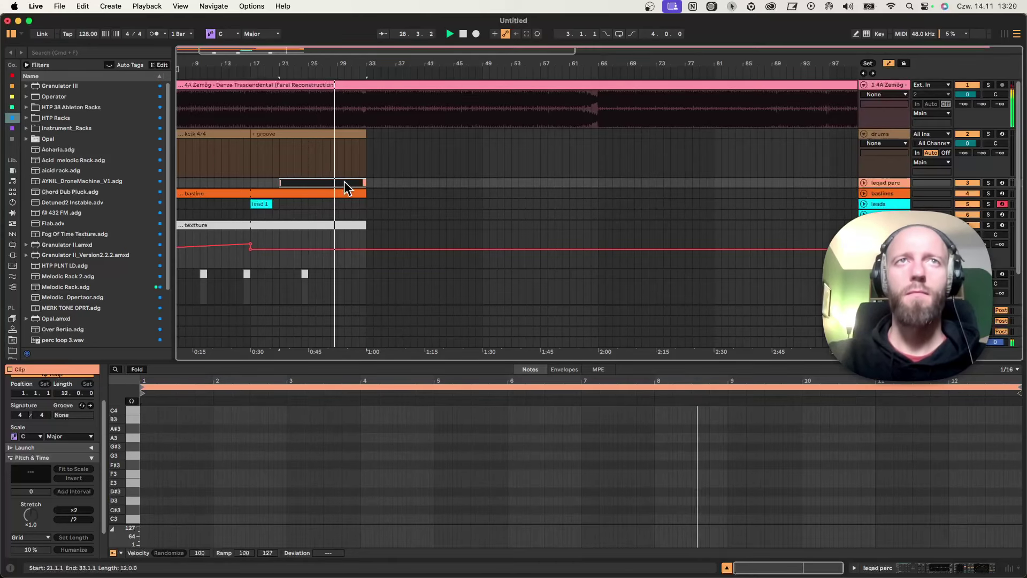
{"action": "type", "text": "erc"}
{"action": "key", "text": "Return"}
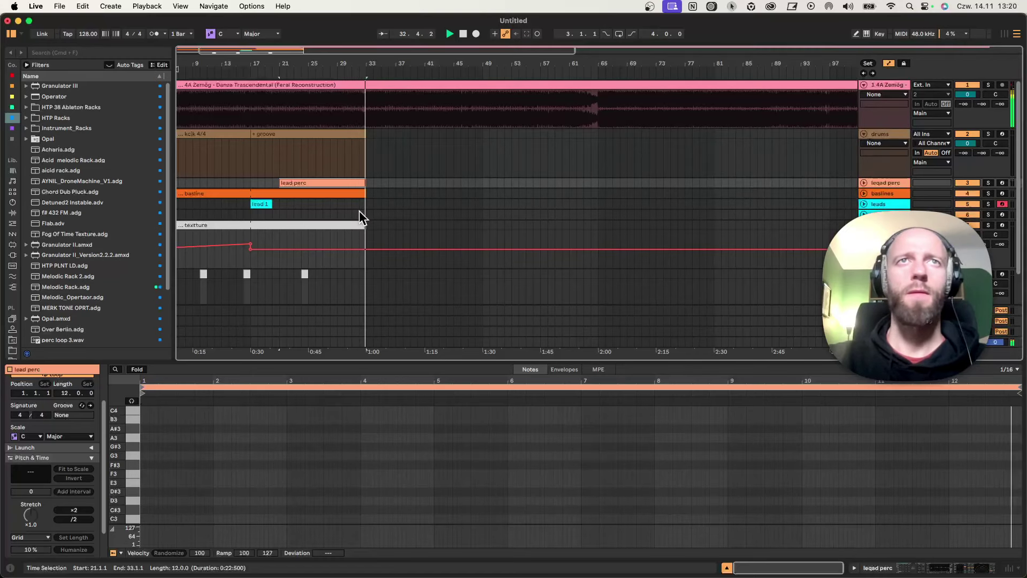
Step: Copy the lead 1 clip to bar 31 on the same track, keeping the original, and play from bar 32
{"action": "key", "text": "space"}
{"action": "left_click_drag", "start_coordinate": [274, 205], "coordinate": [367, 210]}
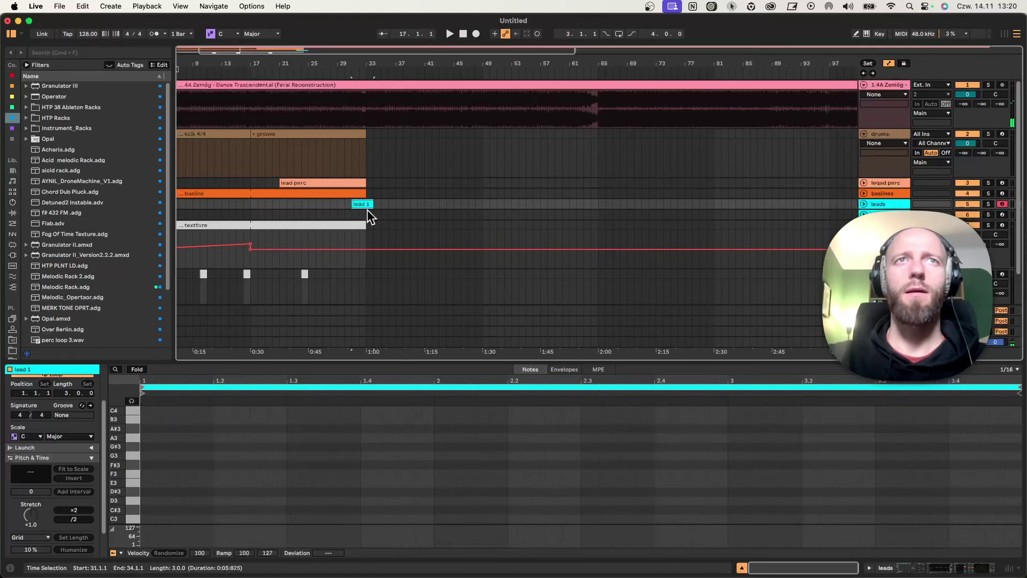
{"action": "key", "text": "super+z"}
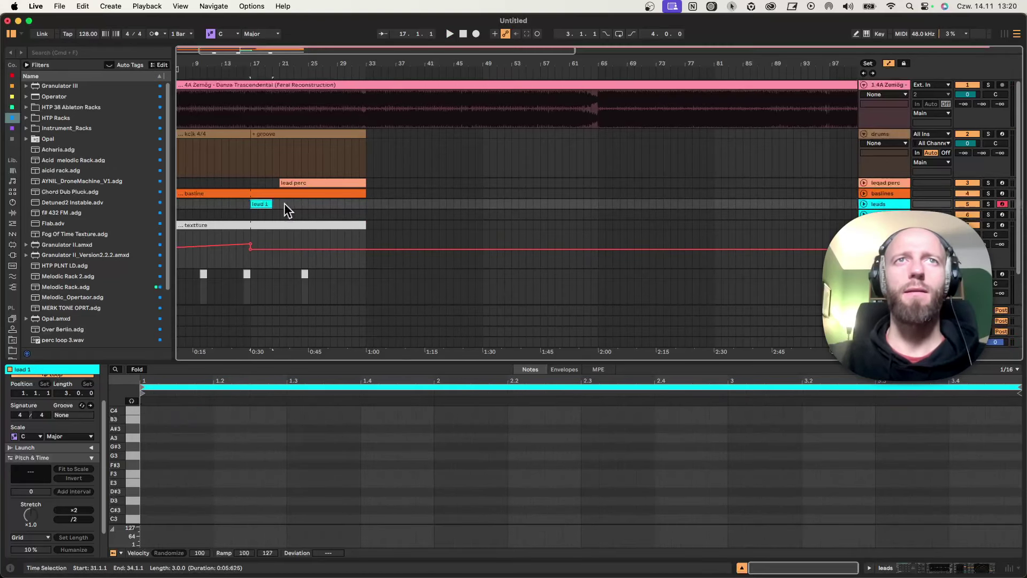
{"action": "left_click_drag", "start_coordinate": [263, 203], "coordinate": [361, 208]}
{"action": "left_click", "coordinate": [359, 213]}
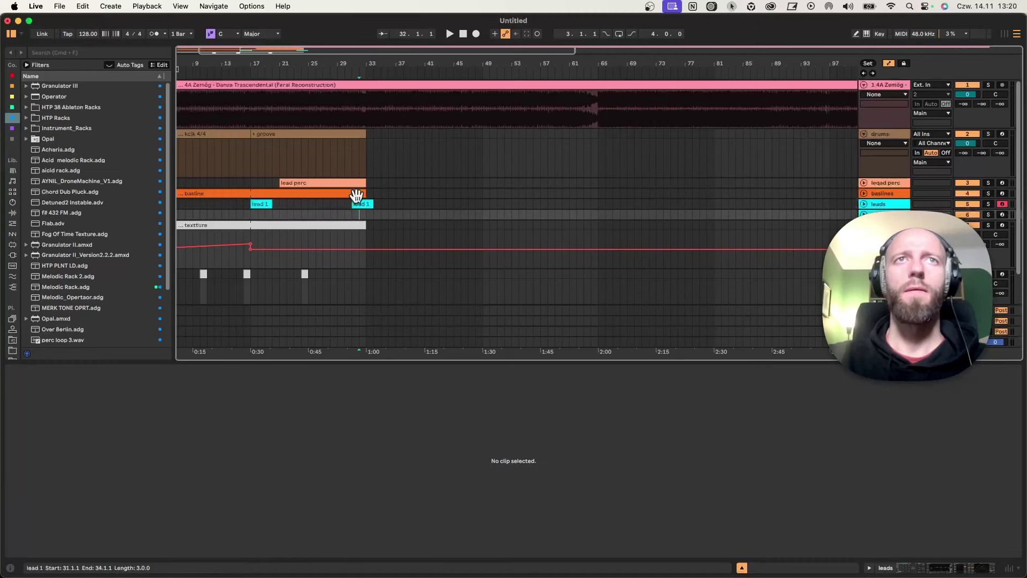
{"action": "key", "text": "space"}
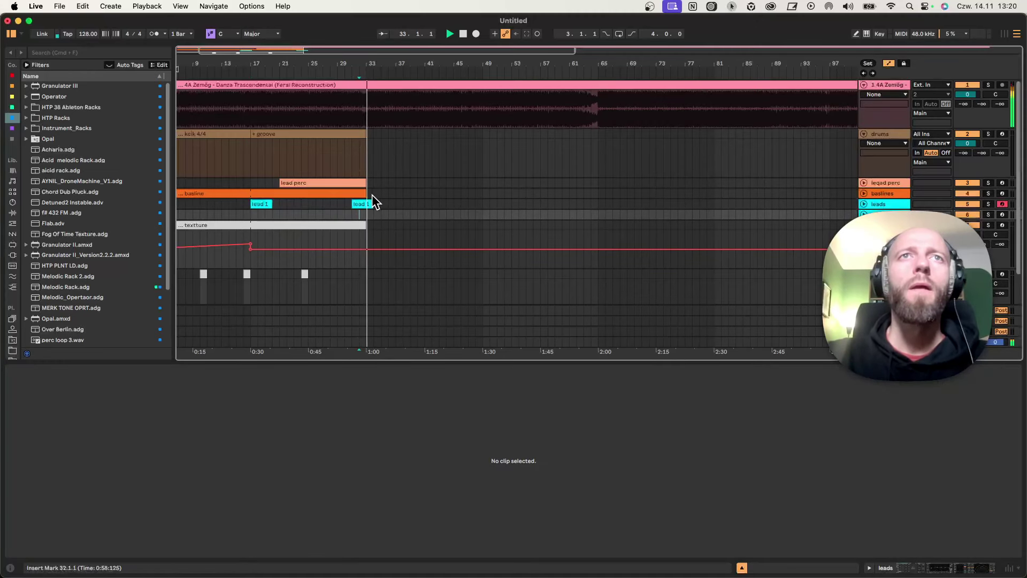
Step: Extend the basline and lead perc clips to bar 49 and unfold the leqad perc track
{"action": "left_click_drag", "start_coordinate": [367, 194], "coordinate": [480, 193]}
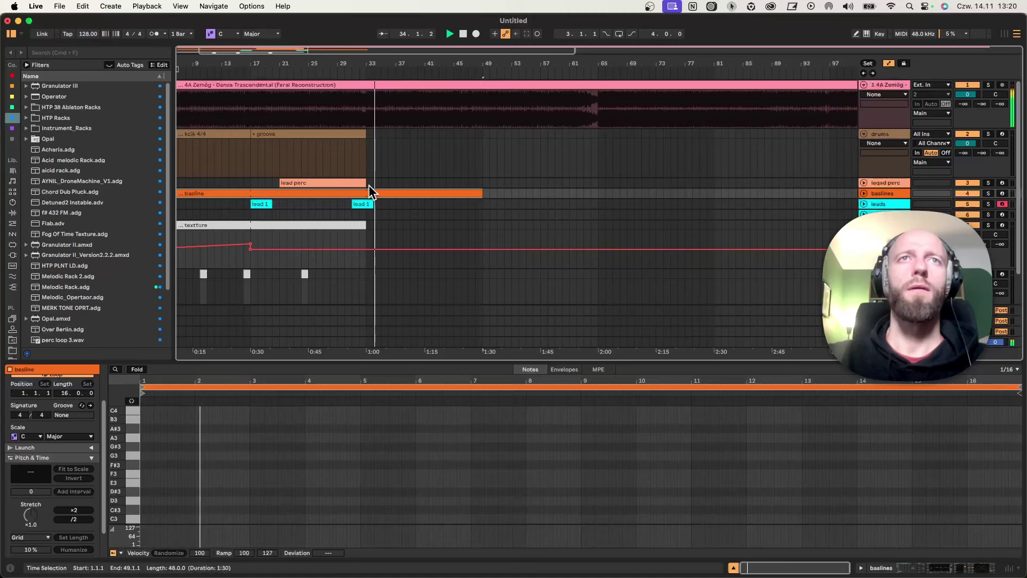
{"action": "left_click_drag", "start_coordinate": [367, 183], "coordinate": [482, 183]}
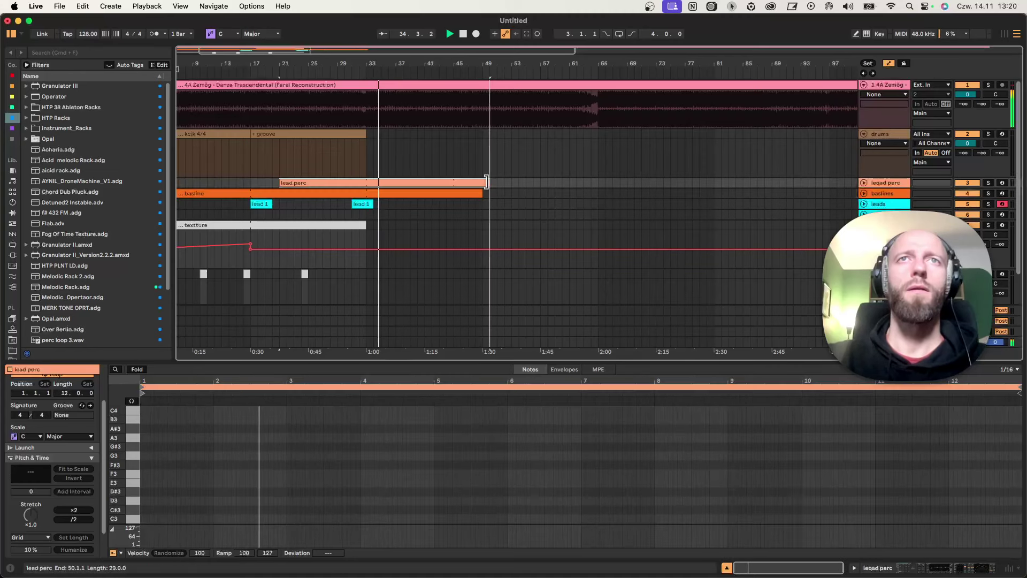
{"action": "left_click", "coordinate": [864, 182]}
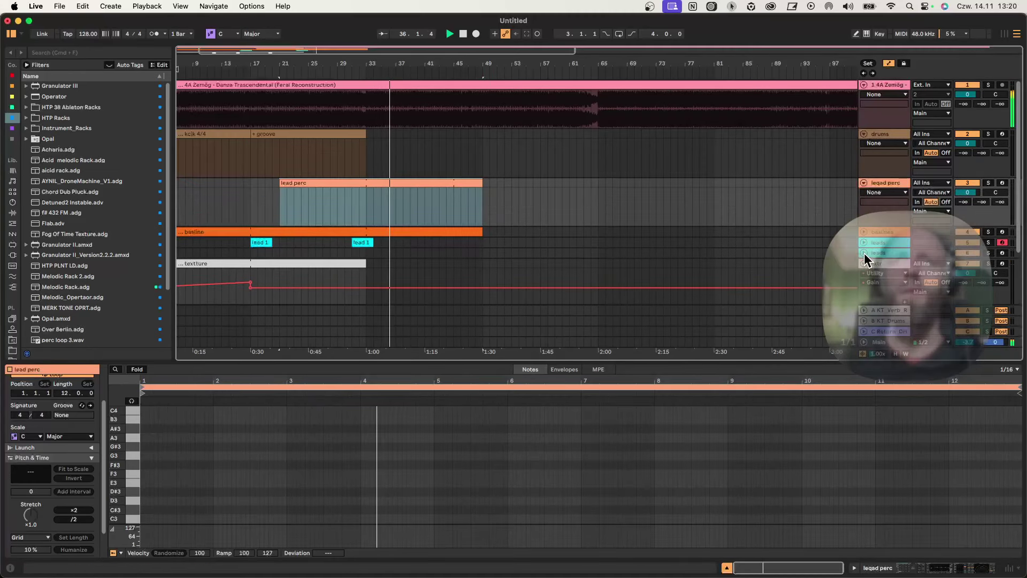
Step: Unfold the lower leads track, insert an empty 15-bar MIDI clip at bar 33, and name it lead 2
{"action": "left_click", "coordinate": [864, 253]}
{"action": "left_click", "coordinate": [367, 267]}
{"action": "left_click_drag", "start_coordinate": [366, 261], "coordinate": [477, 252]}
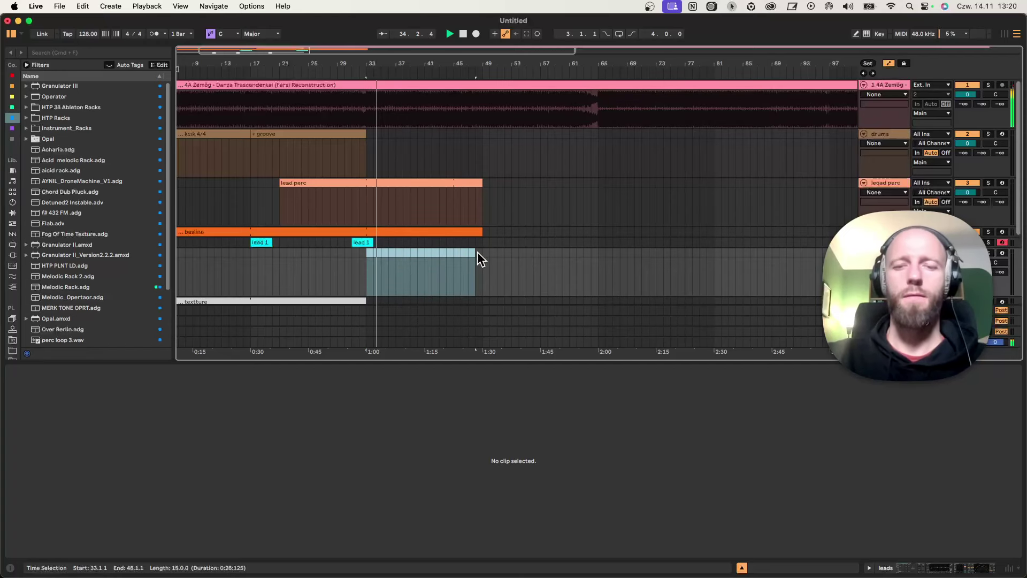
{"action": "key", "text": "super+shift+m"}
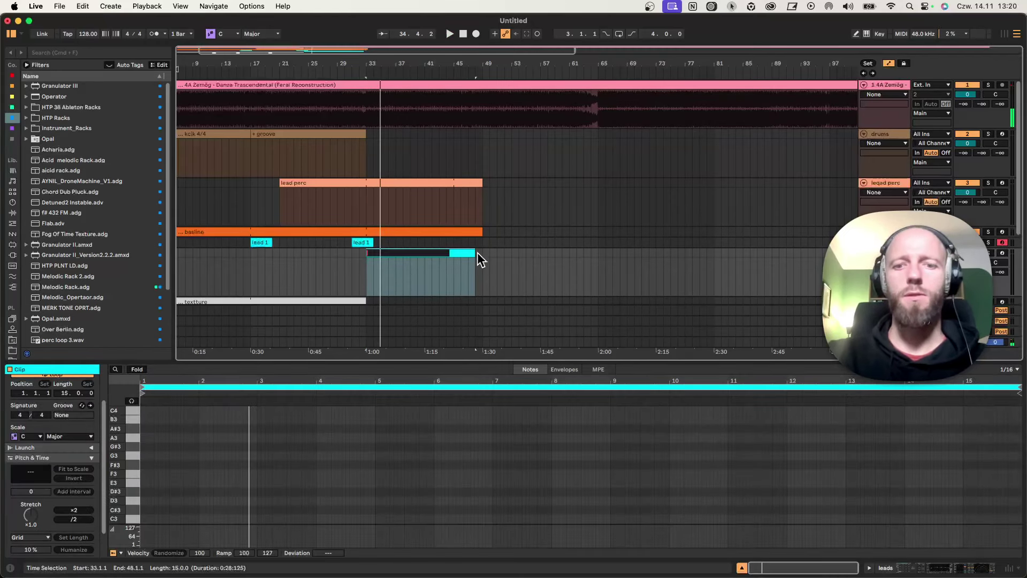
{"action": "type", "text": "lead 2"}
{"action": "key", "text": "Return"}
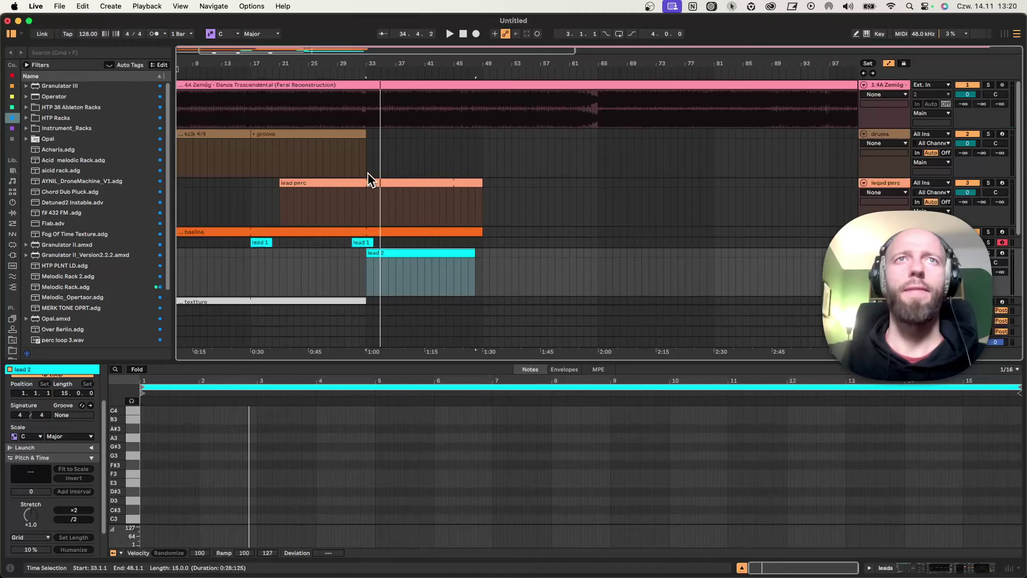
Step: Split the lead perc clip at bar 33 and rename the second part as lead perc louder
{"action": "left_click", "coordinate": [365, 198]}
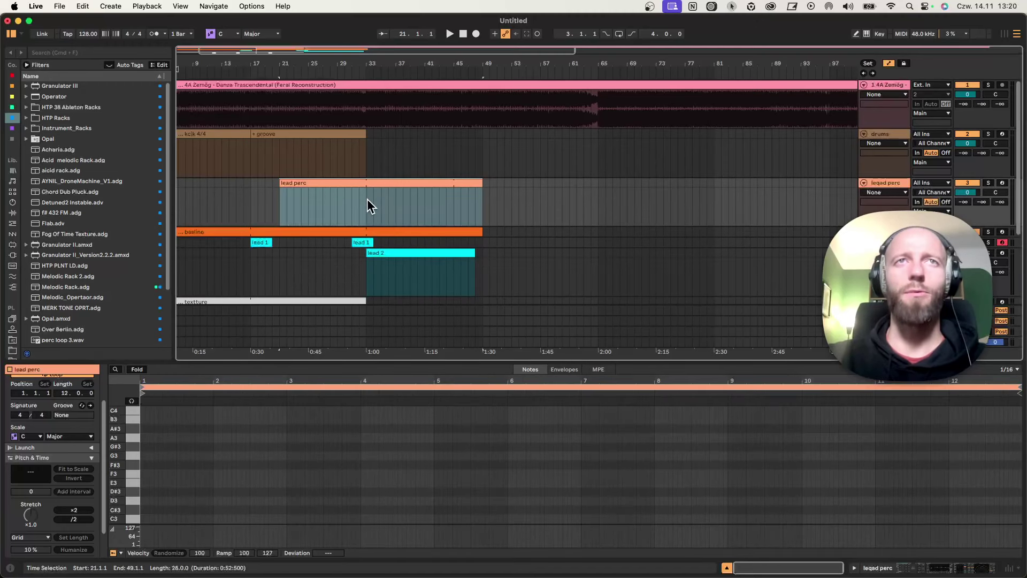
{"action": "key", "text": "super+e"}
{"action": "left_click", "coordinate": [367, 197]}
{"action": "key", "text": "super+r"}
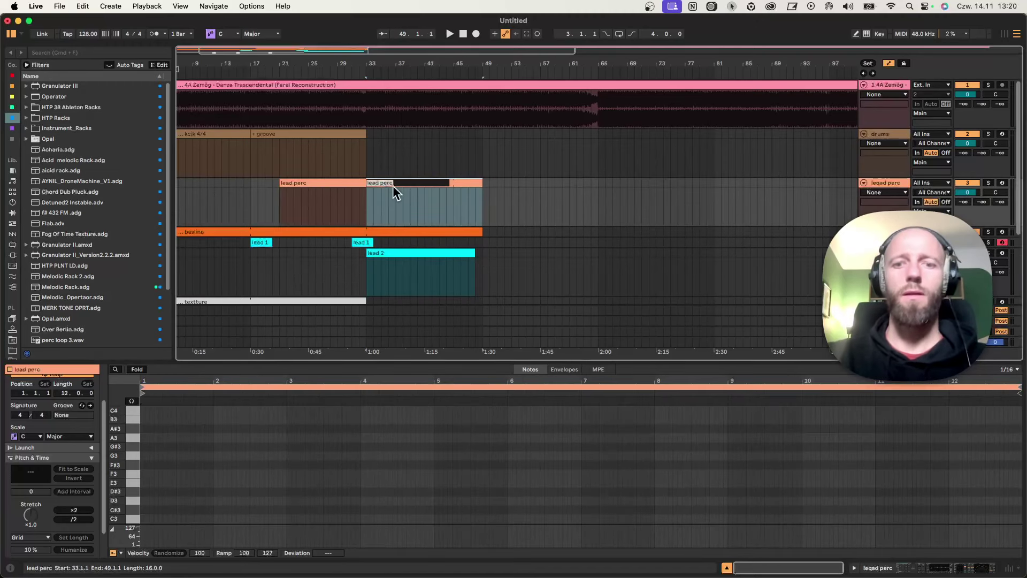
{"action": "type", "text": "lead perc l"}
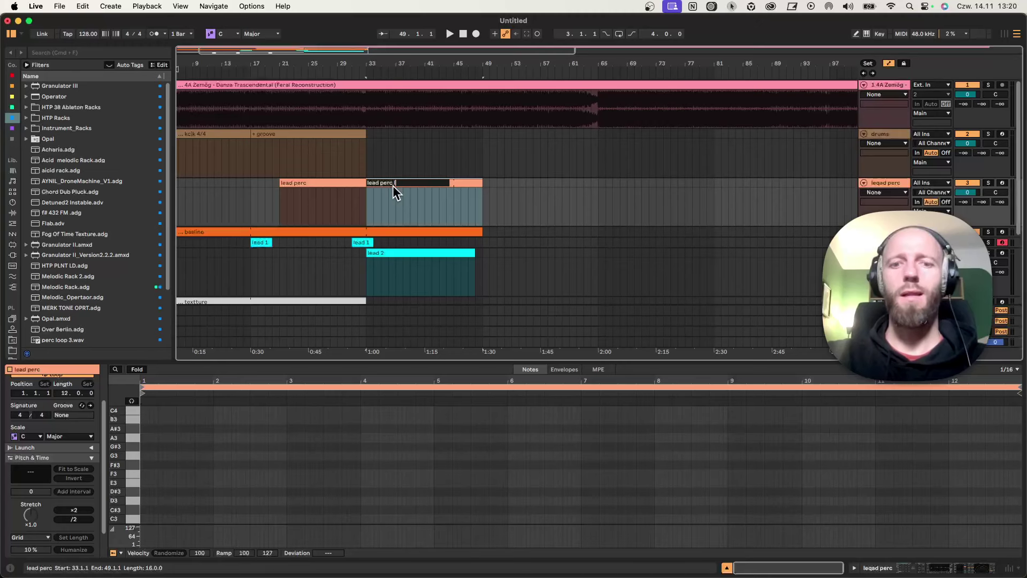
{"action": "type", "text": "ouder"}
Step: Play from bar 30 and extend the + groove clip on the drums track to bar 49
{"action": "left_click", "coordinate": [345, 152]}
{"action": "key", "text": "space"}
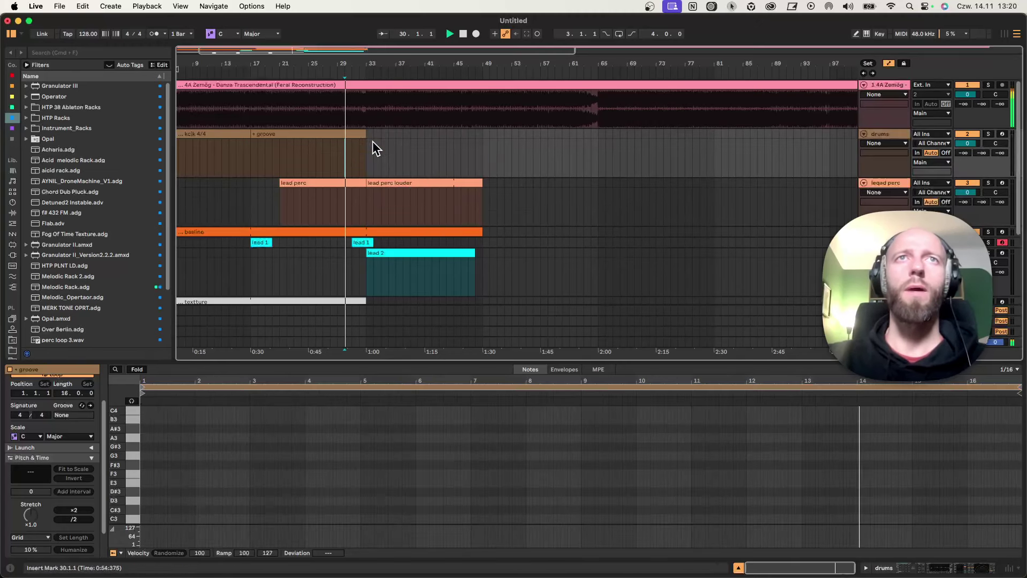
{"action": "left_click_drag", "start_coordinate": [365, 136], "coordinate": [483, 137]}
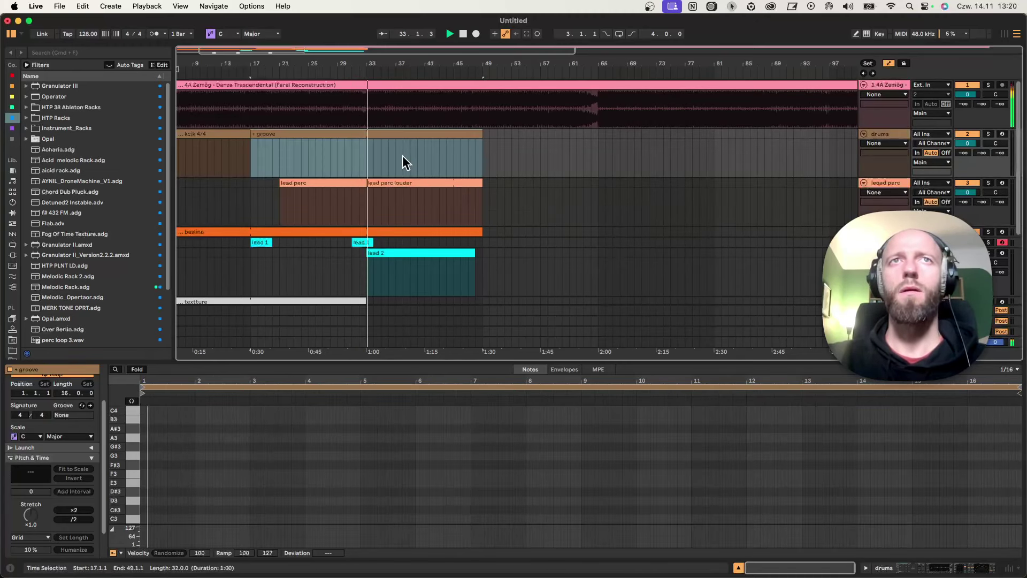
Step: Play from bar 33 on and extend the textture clip to bar 48
{"action": "left_click", "coordinate": [366, 152]}
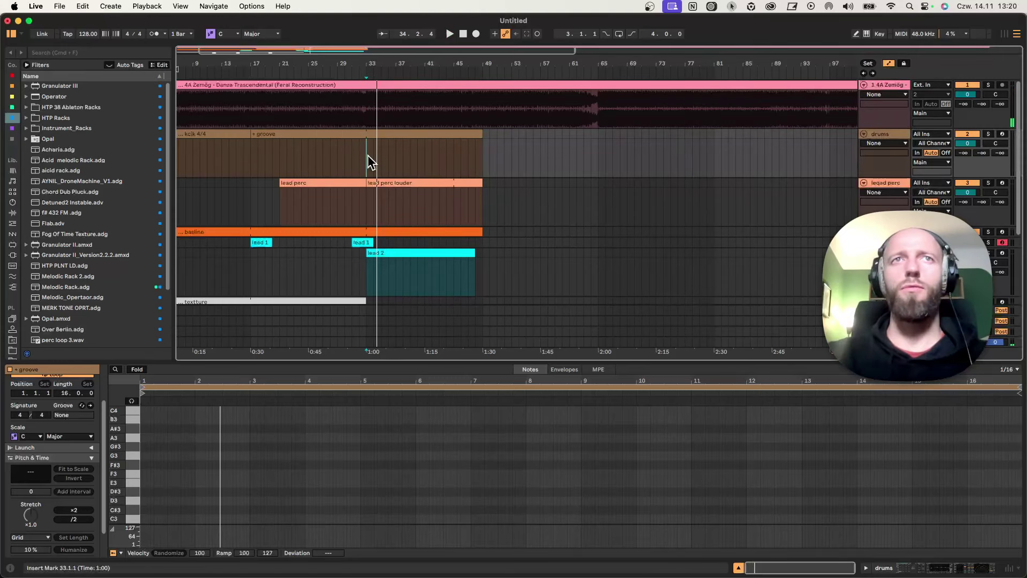
{"action": "key", "text": "space"}
{"action": "left_click", "coordinate": [352, 264]}
{"action": "scroll", "coordinate": [354, 241], "scroll_direction": "down", "scroll_amount": 3}
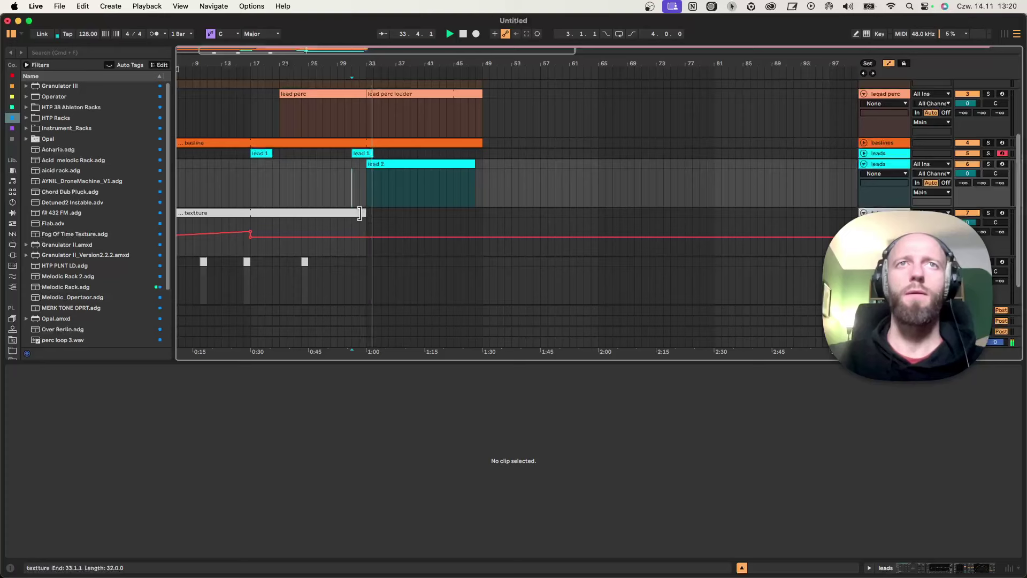
{"action": "left_click_drag", "start_coordinate": [365, 225], "coordinate": [475, 221]}
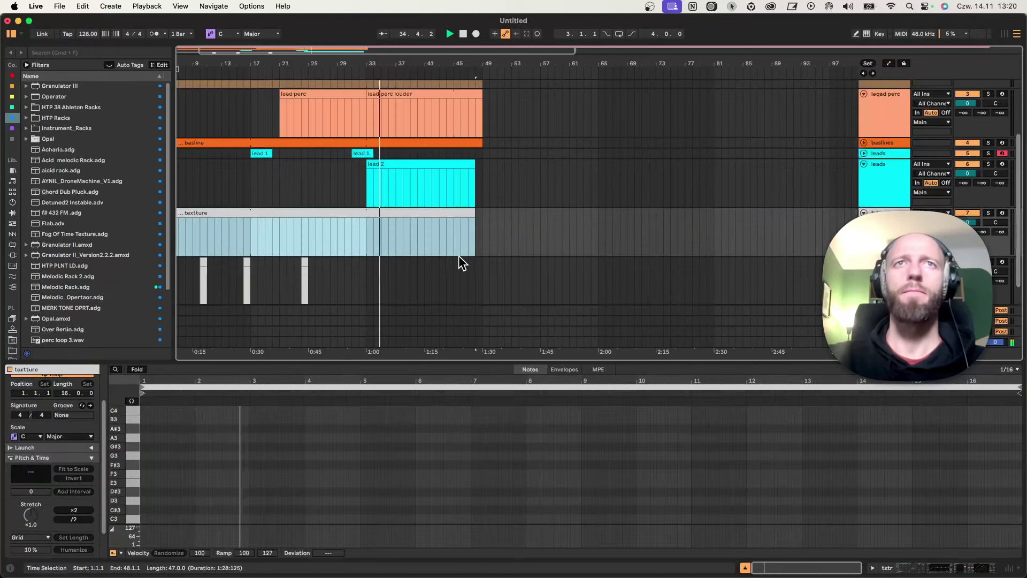
Step: Copy the lead 1 clip to bars 36 and 41 on the upper leads track and deactivate the copy at bar 41
{"action": "scroll", "coordinate": [458, 257], "scroll_direction": "up", "scroll_amount": 2}
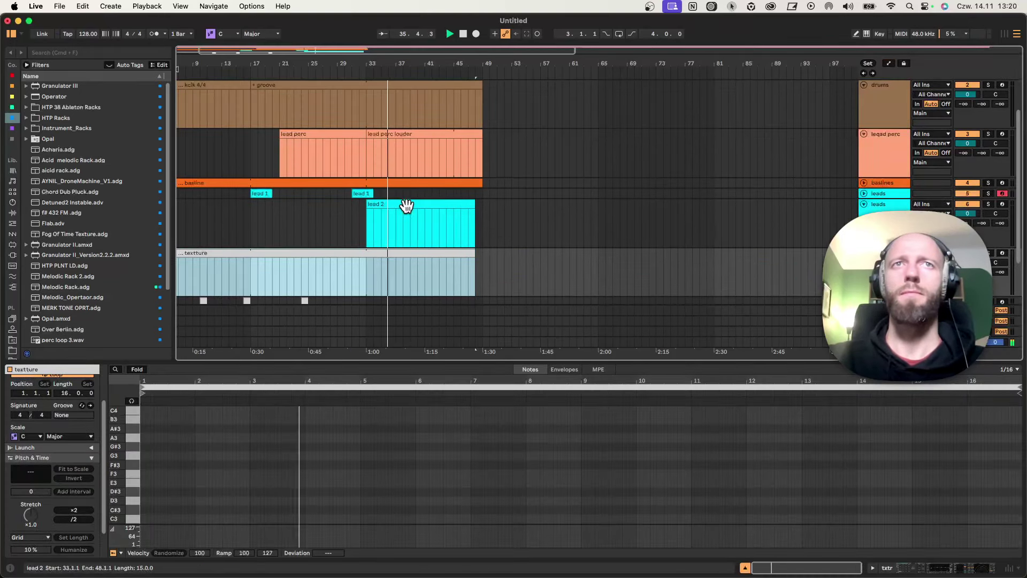
{"action": "scroll", "coordinate": [407, 210], "scroll_direction": "up", "scroll_amount": 2}
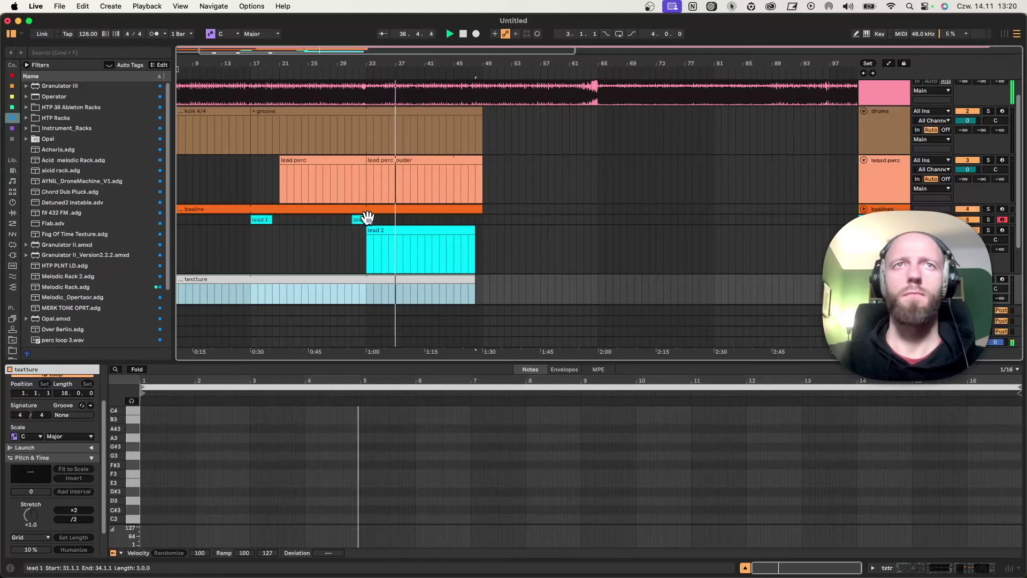
{"action": "left_click_drag", "start_coordinate": [362, 220], "coordinate": [401, 218]}
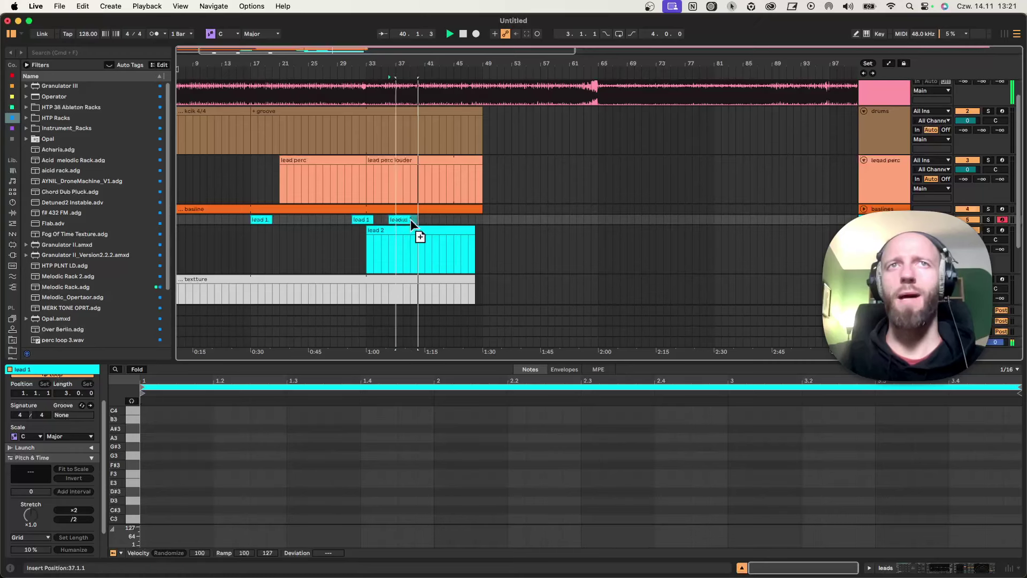
{"action": "left_click_drag", "start_coordinate": [429, 220], "coordinate": [438, 219]}
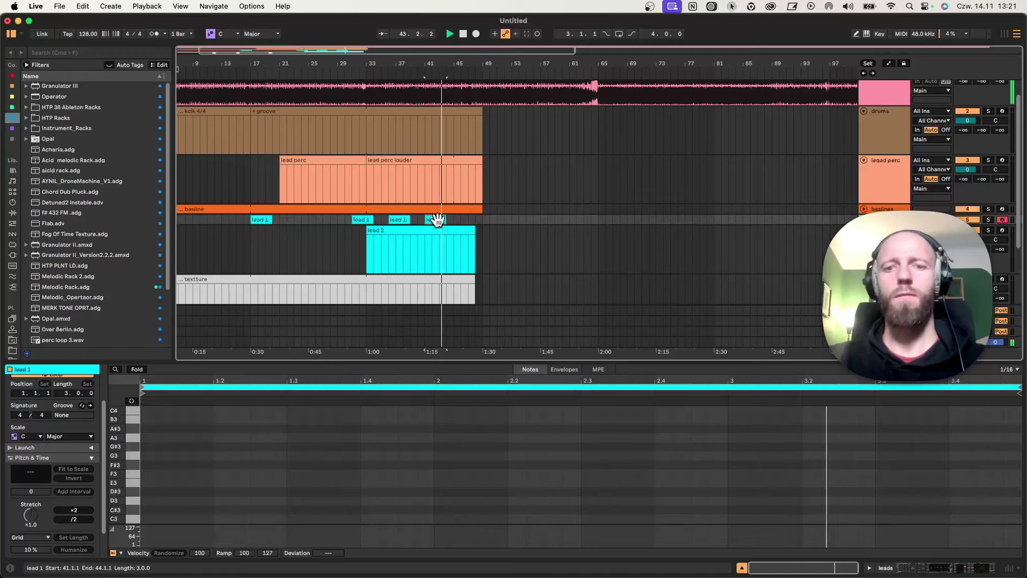
{"action": "key", "text": "0"}
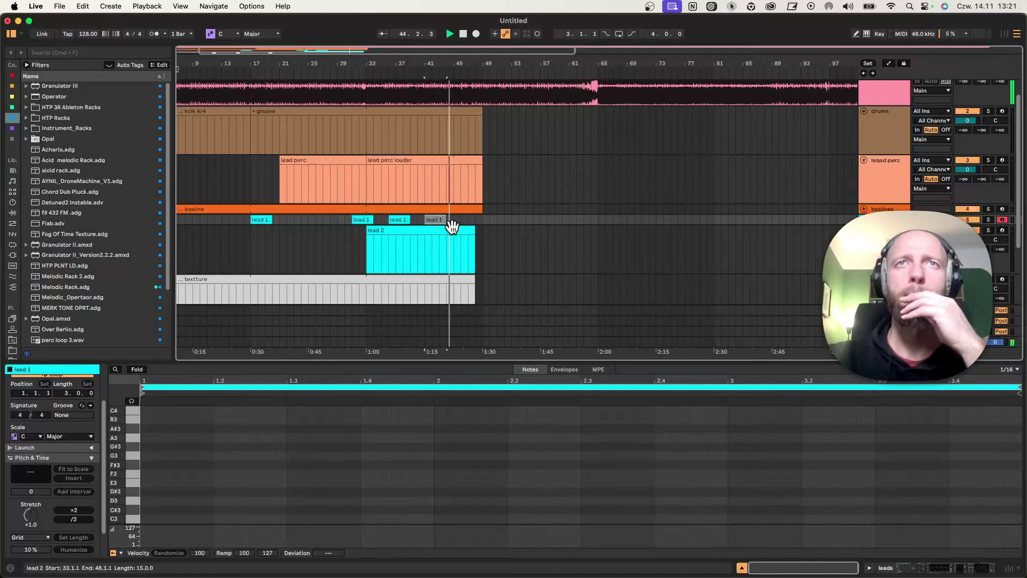
Step: Extend the lead 2 and textture clips to bar 49
{"action": "left_click_drag", "start_coordinate": [473, 230], "coordinate": [486, 231]}
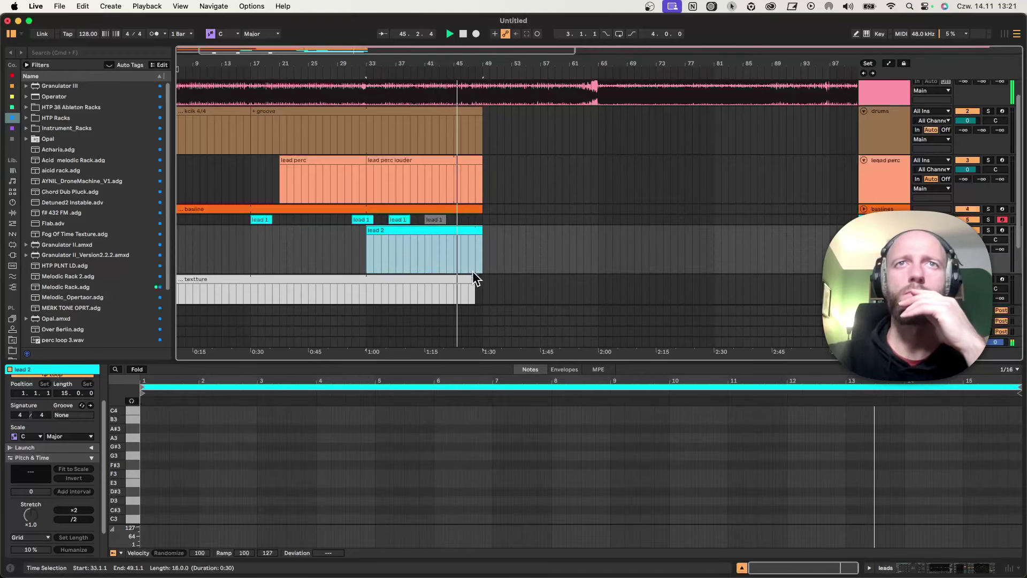
{"action": "left_click_drag", "start_coordinate": [472, 271], "coordinate": [483, 272]}
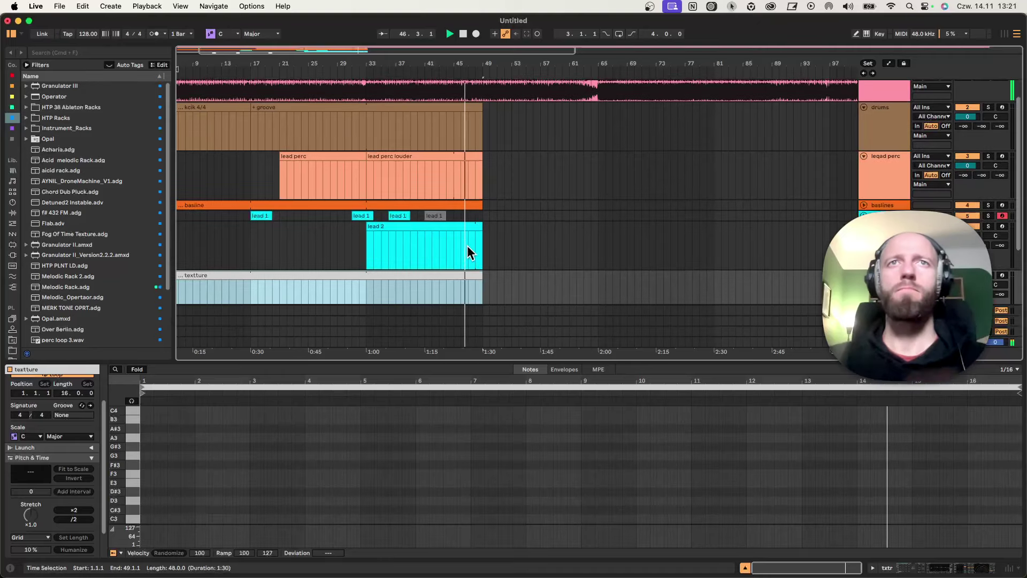
Step: Place a two-bar lead 1 clip at bar 47 on the upper leads track and extend the lead 2 clip to bar 60
{"action": "left_click", "coordinate": [399, 215]}
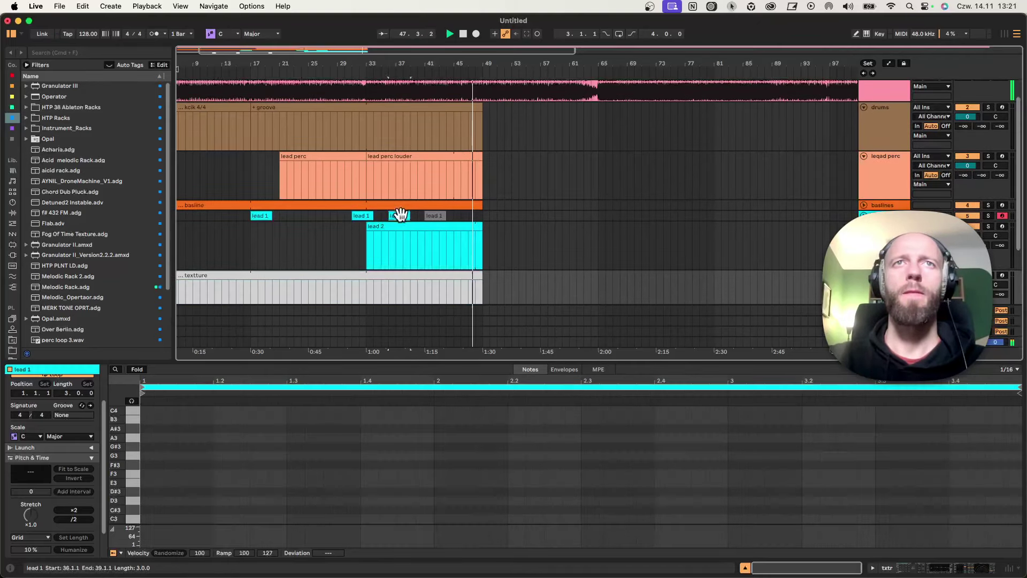
{"action": "left_click_drag", "start_coordinate": [479, 217], "coordinate": [561, 226]}
{"action": "left_click", "coordinate": [470, 237]}
{"action": "left_click_drag", "start_coordinate": [397, 226], "coordinate": [394, 227]}
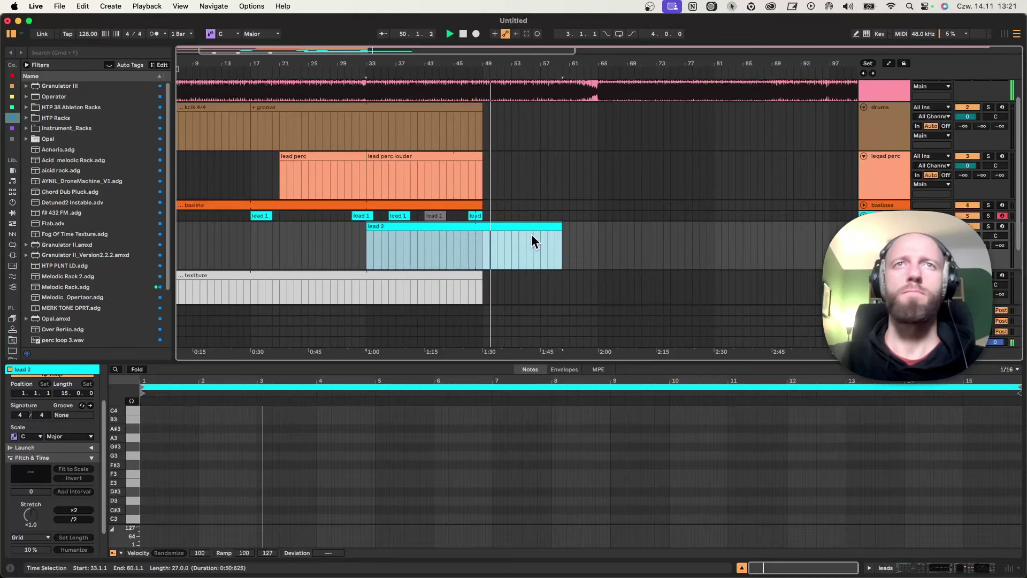
Step: Extend the + groove, lead perc louder, basline, textture and lead 2 clips to bar 65
{"action": "left_click", "coordinate": [456, 107]}
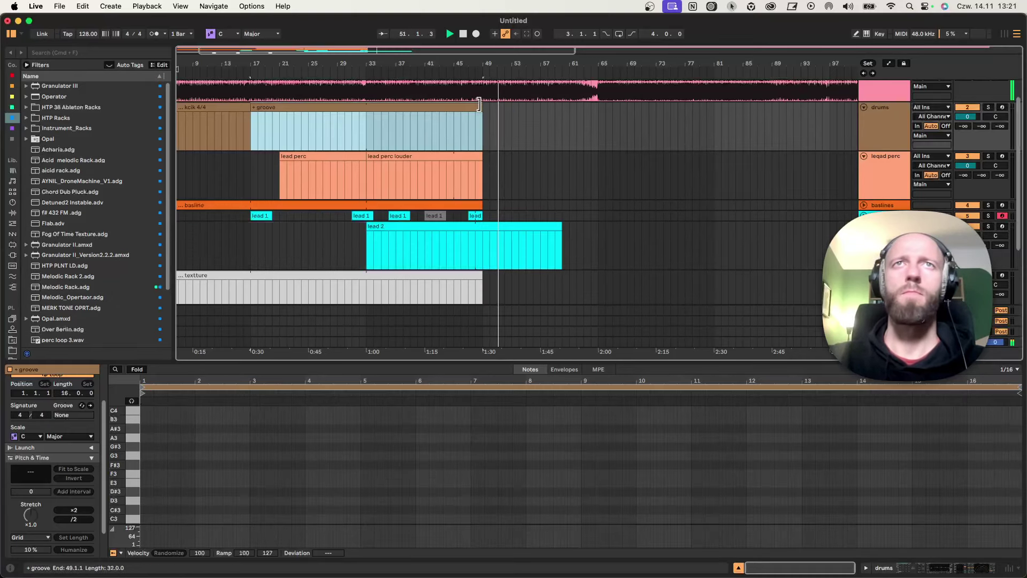
{"action": "left_click_drag", "start_coordinate": [483, 116], "coordinate": [598, 117]}
{"action": "left_click", "coordinate": [475, 156]}
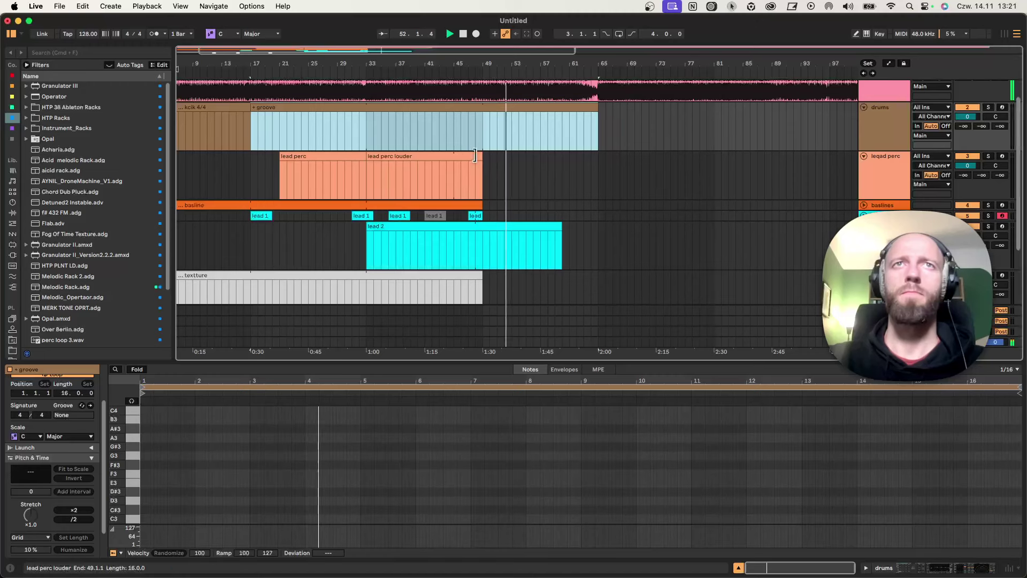
{"action": "left_click_drag", "start_coordinate": [475, 156], "coordinate": [598, 156]}
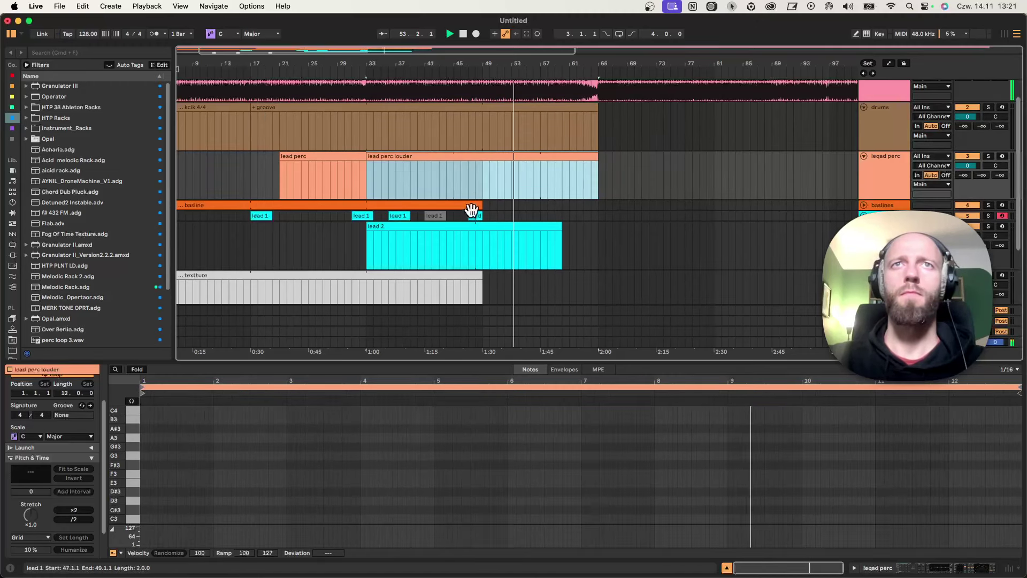
{"action": "left_click_drag", "start_coordinate": [473, 203], "coordinate": [598, 204]}
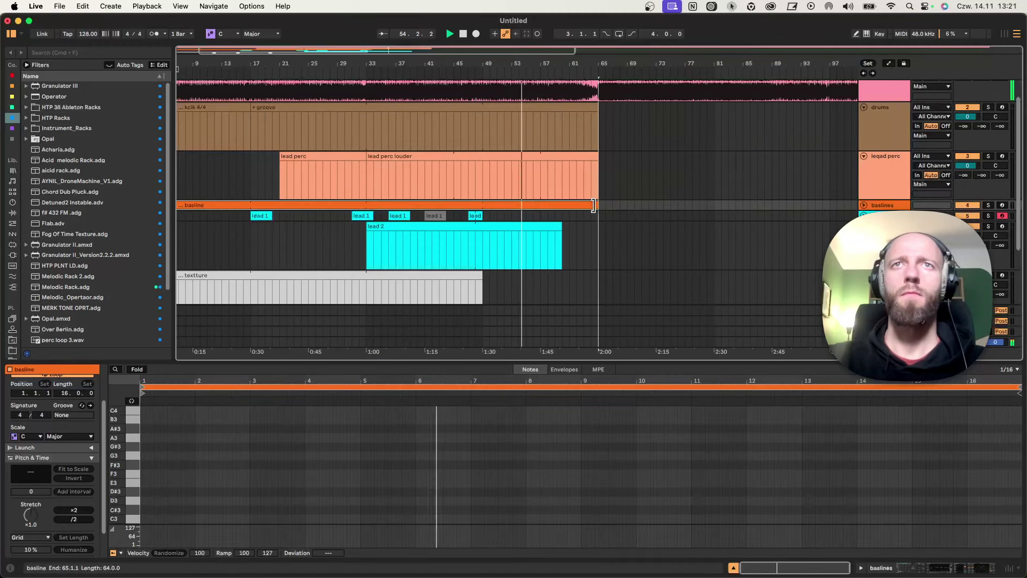
{"action": "scroll", "coordinate": [492, 252], "scroll_direction": "down", "scroll_amount": 2}
{"action": "left_click_drag", "start_coordinate": [483, 248], "coordinate": [598, 251]}
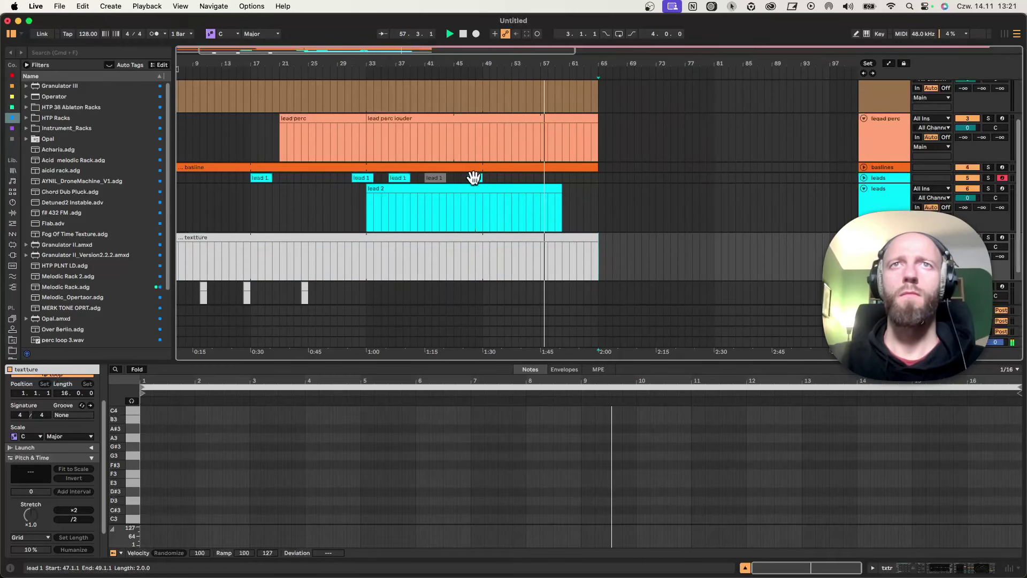
{"action": "left_click_drag", "start_coordinate": [562, 190], "coordinate": [598, 193]}
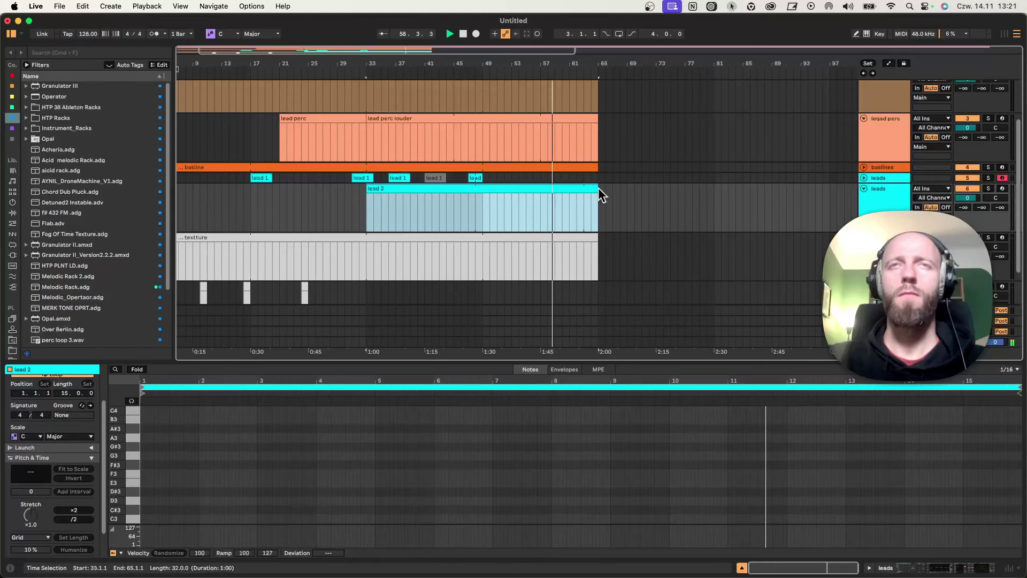
Step: Place a three-bar copy of the lead 1 clip at bar 59 on the upper leads track
{"action": "scroll", "coordinate": [582, 203], "scroll_direction": "up", "scroll_amount": 2}
{"action": "left_click_drag", "start_coordinate": [475, 205], "coordinate": [566, 205]}
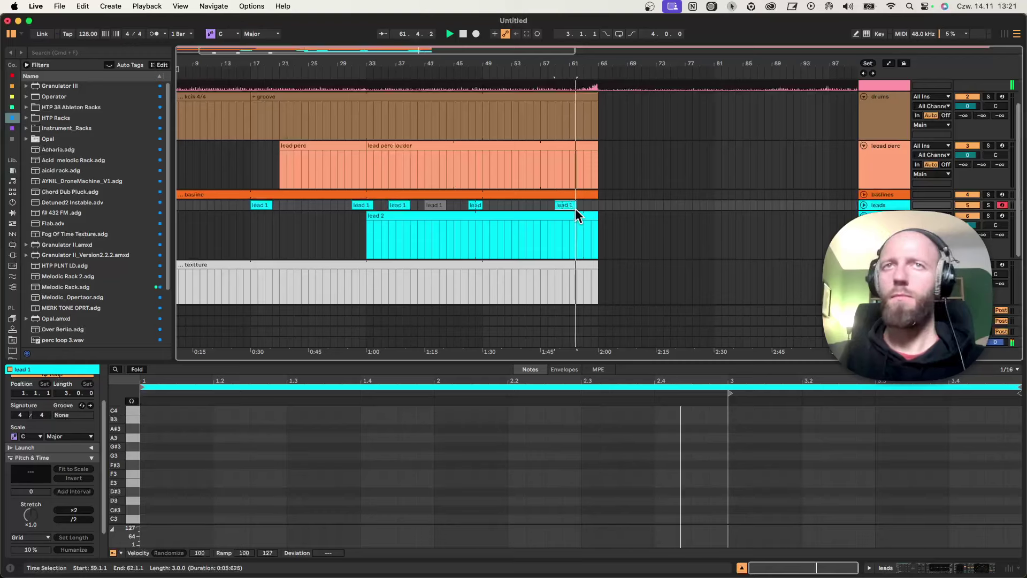
{"action": "scroll", "coordinate": [577, 270], "scroll_direction": "down", "scroll_amount": 2}
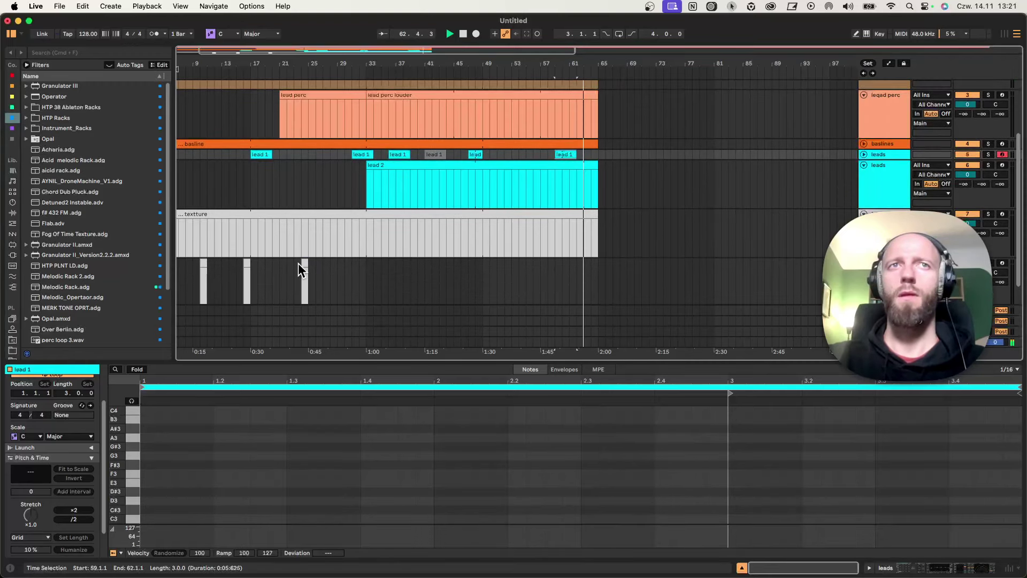
Step: Split the + groove clip at bar 63 and turn its last two bars into a red clip named No kick
{"action": "left_click_drag", "start_coordinate": [611, 63], "coordinate": [444, 91]}
{"action": "scroll", "coordinate": [456, 223], "scroll_direction": "up", "scroll_amount": 3}
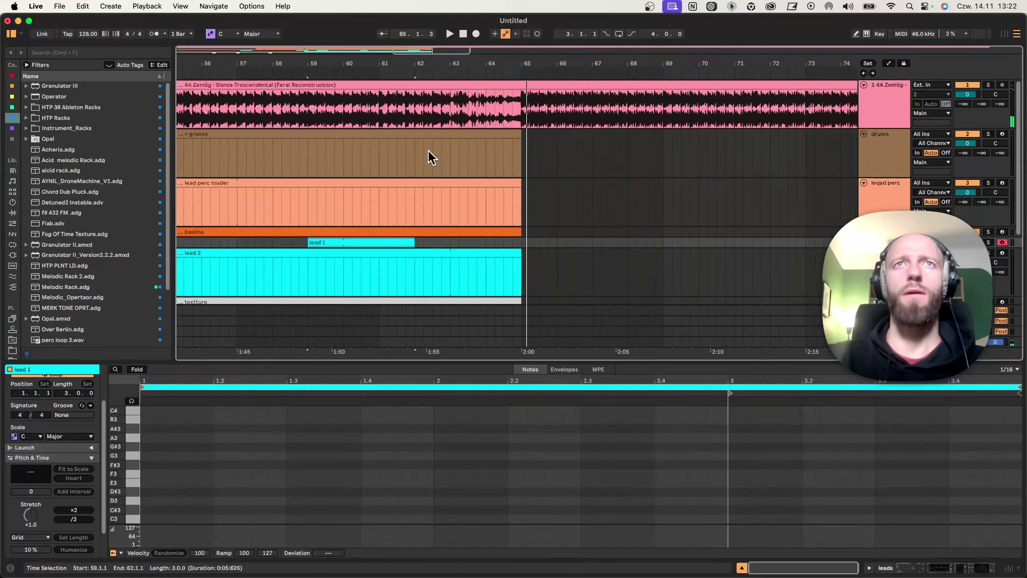
{"action": "left_click", "coordinate": [448, 156]}
{"action": "key", "text": "super+e"}
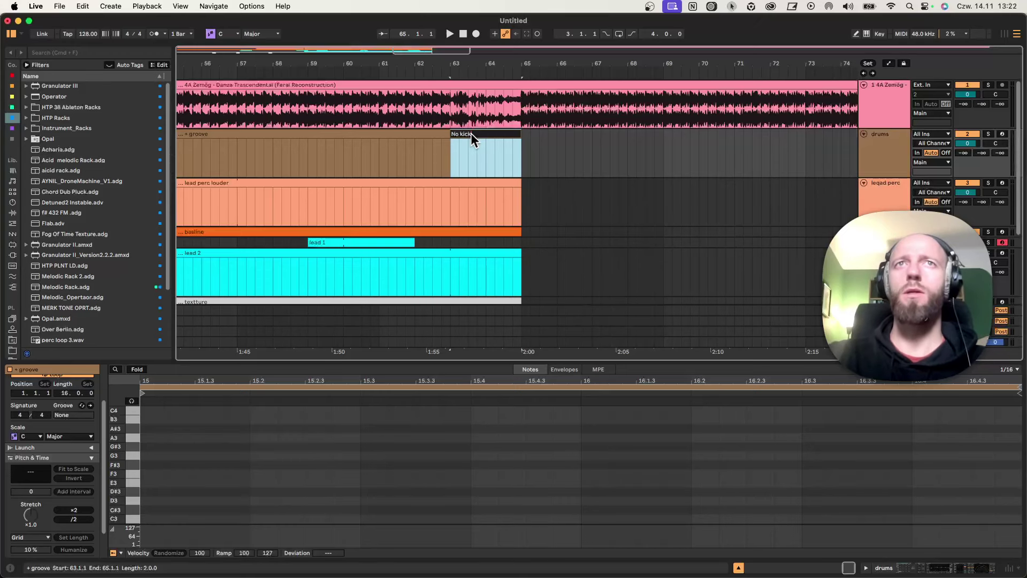
{"action": "type", "text": "ck"}
{"action": "key", "text": "Return"}
{"action": "right_click", "coordinate": [471, 133]}
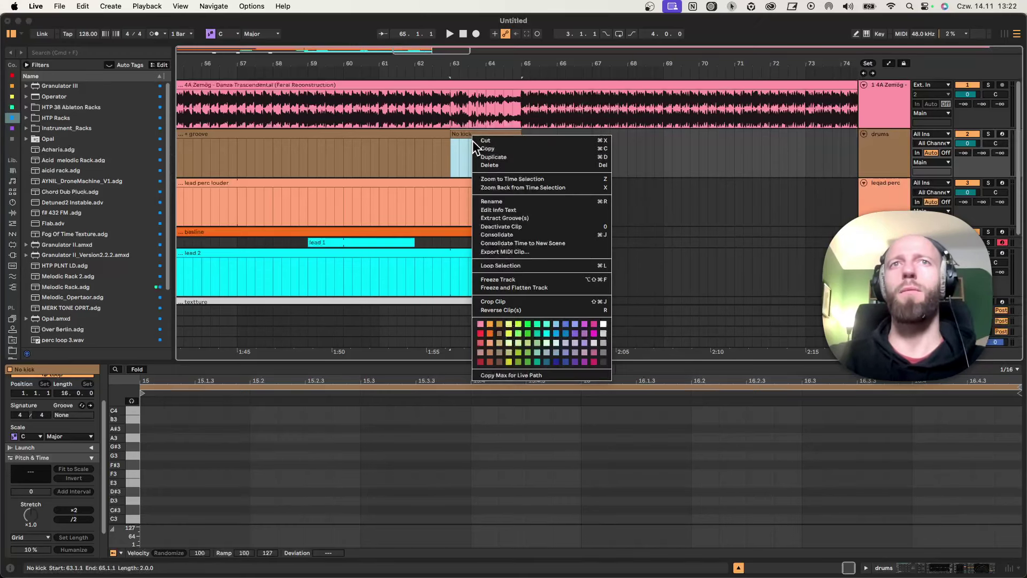
{"action": "left_click", "coordinate": [479, 329]}
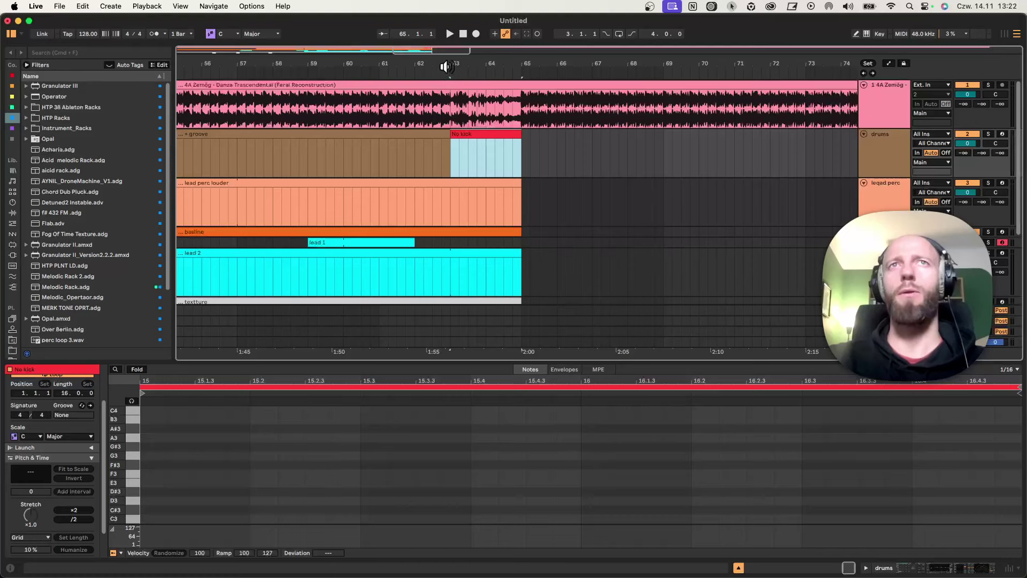
Step: Play the arrangement from bar 61 to listen to the passage around the No kick clip
{"action": "left_click_drag", "start_coordinate": [444, 65], "coordinate": [444, 55]}
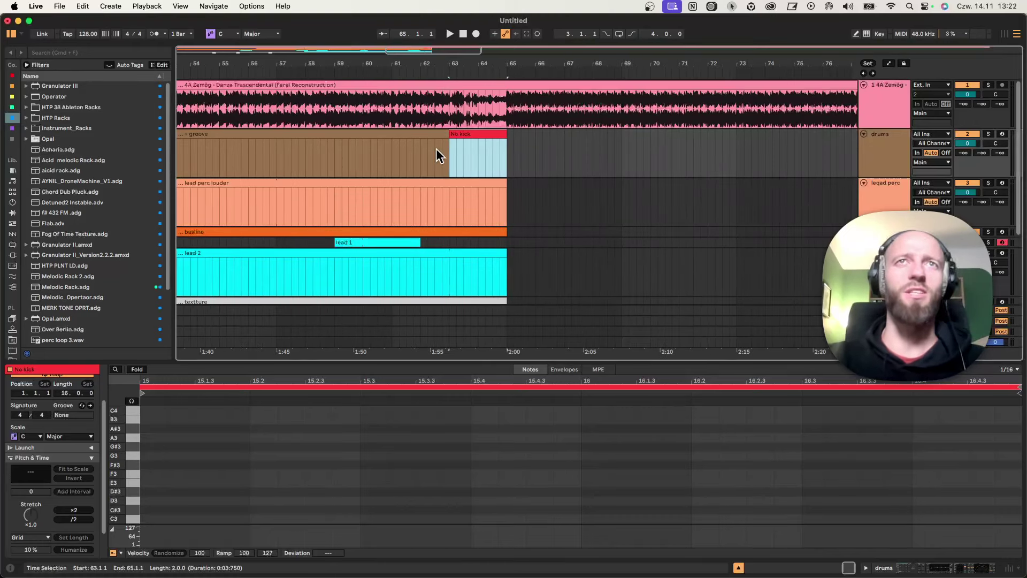
{"action": "left_click_drag", "start_coordinate": [420, 64], "coordinate": [419, 51]}
{"action": "left_click", "coordinate": [425, 161]}
{"action": "key", "text": "space"}
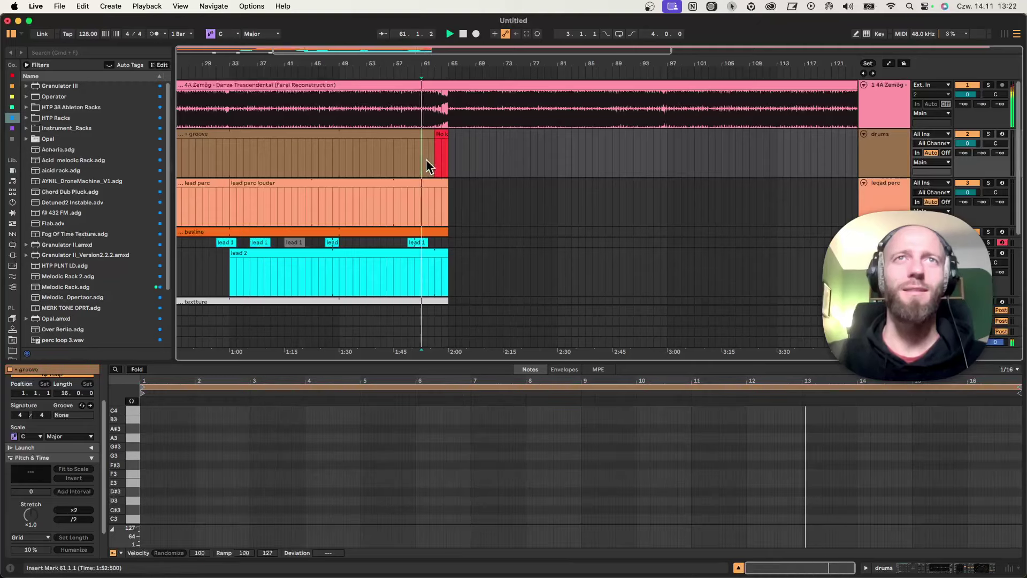
Step: Copy the 14-bar section of the + groove clip from bar 49 to bar 65 and make it a yellow clip named + HH
{"action": "left_click_drag", "start_coordinate": [448, 56], "coordinate": [378, 59]}
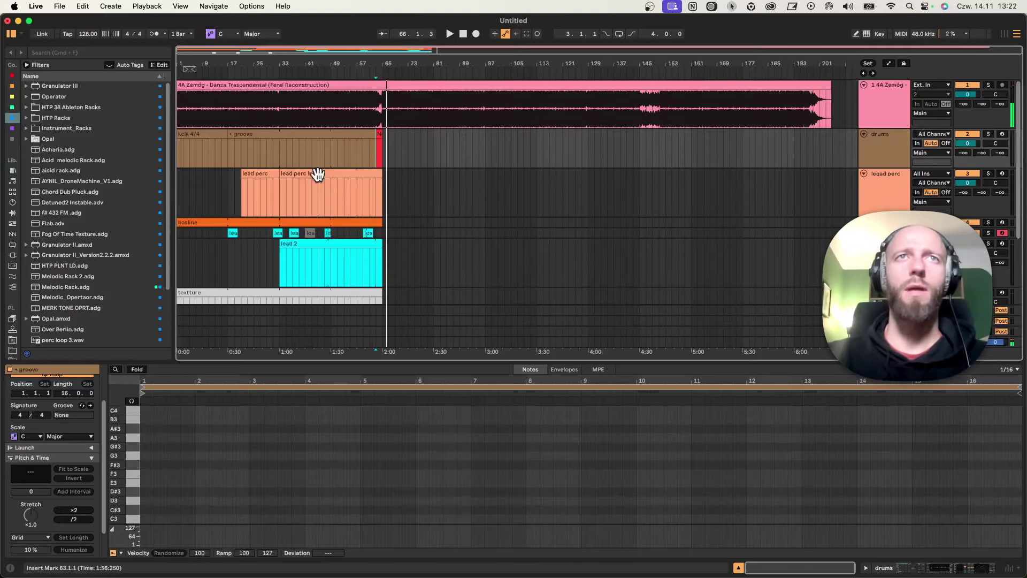
{"action": "left_click_drag", "start_coordinate": [329, 146], "coordinate": [402, 137]}
{"action": "key", "text": "super+r"}
{"action": "type", "text": "+ "}
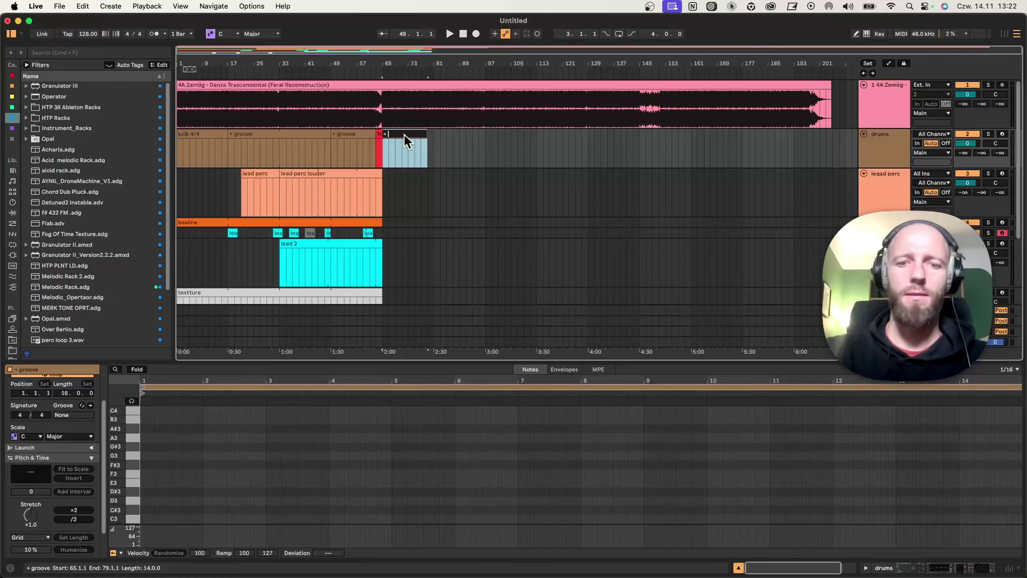
{"action": "type", "text": "HH"}
{"action": "key", "text": "Return"}
{"action": "right_click", "coordinate": [405, 136]}
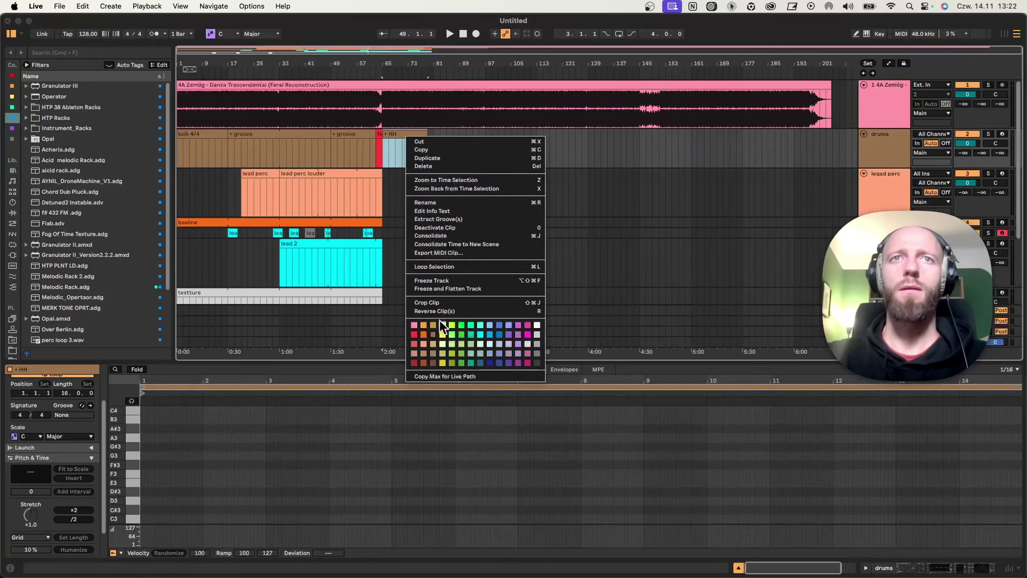
{"action": "left_click", "coordinate": [441, 333]}
Step: Play from bar 63 and extend the lead perc louder, + HH, basline and lead 2 clips to bar 81
{"action": "left_click", "coordinate": [374, 149]}
{"action": "key", "text": "space"}
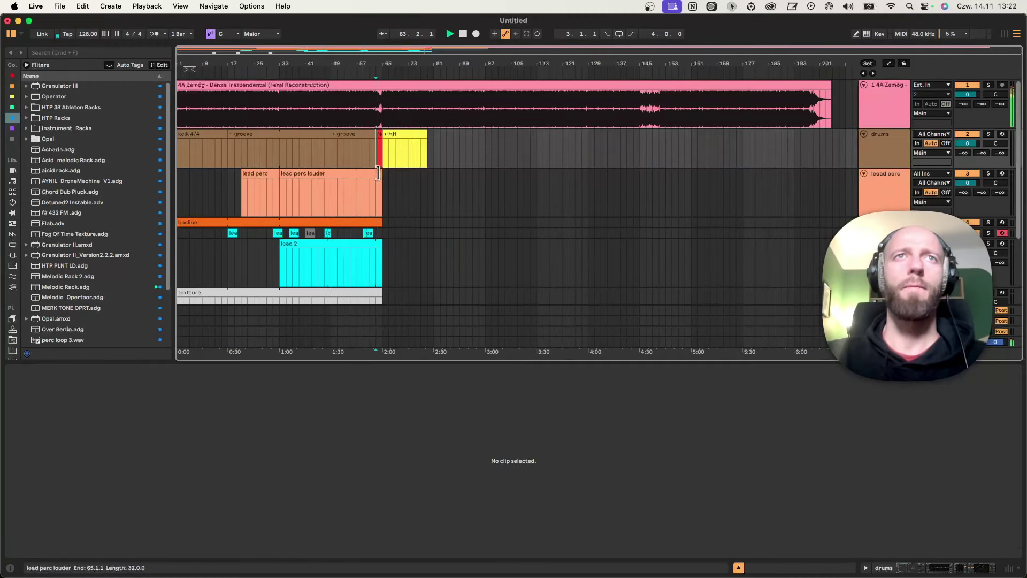
{"action": "left_click_drag", "start_coordinate": [377, 173], "coordinate": [433, 172]}
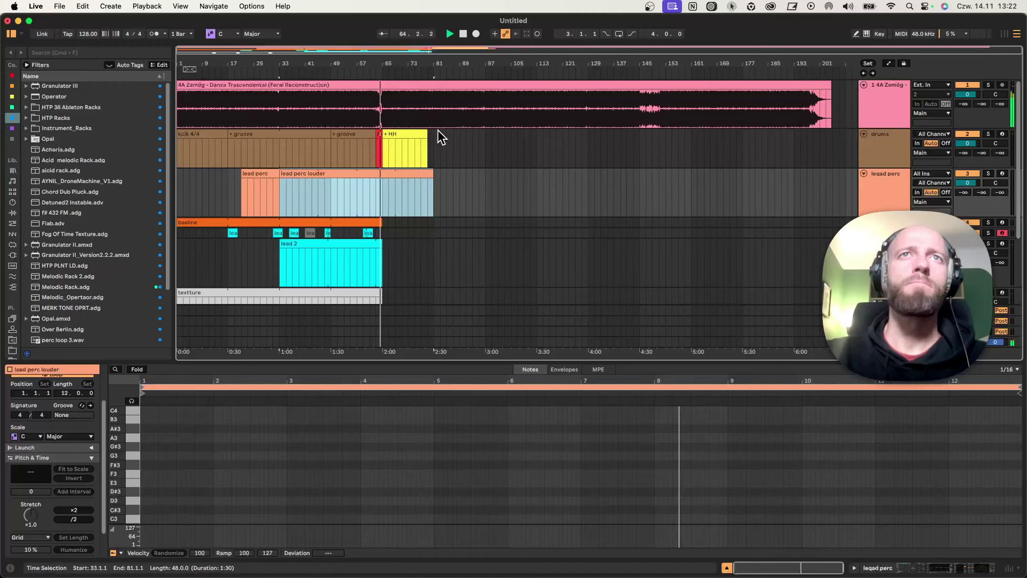
{"action": "left_click_drag", "start_coordinate": [428, 136], "coordinate": [433, 137]}
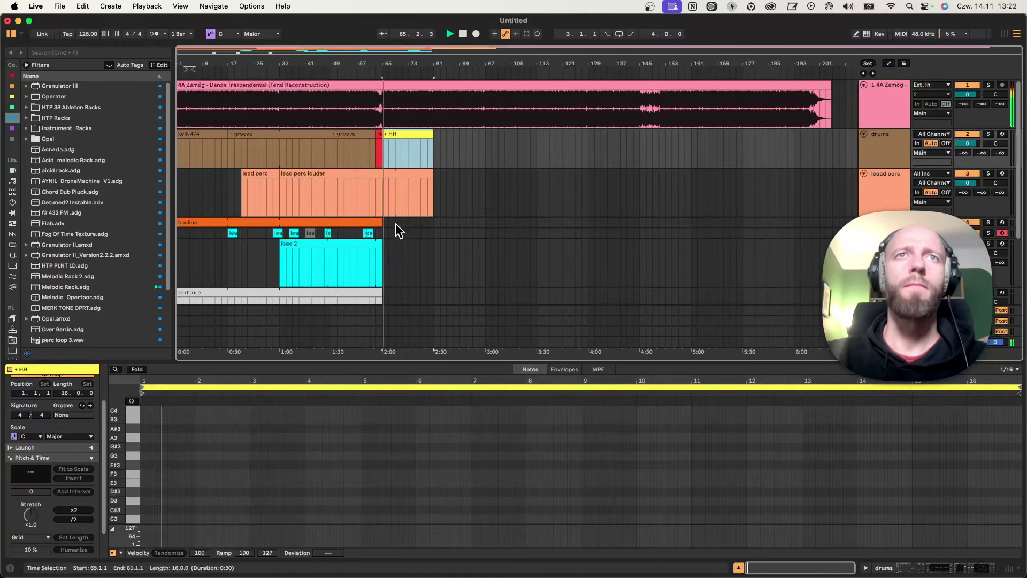
{"action": "left_click_drag", "start_coordinate": [382, 222], "coordinate": [434, 222]}
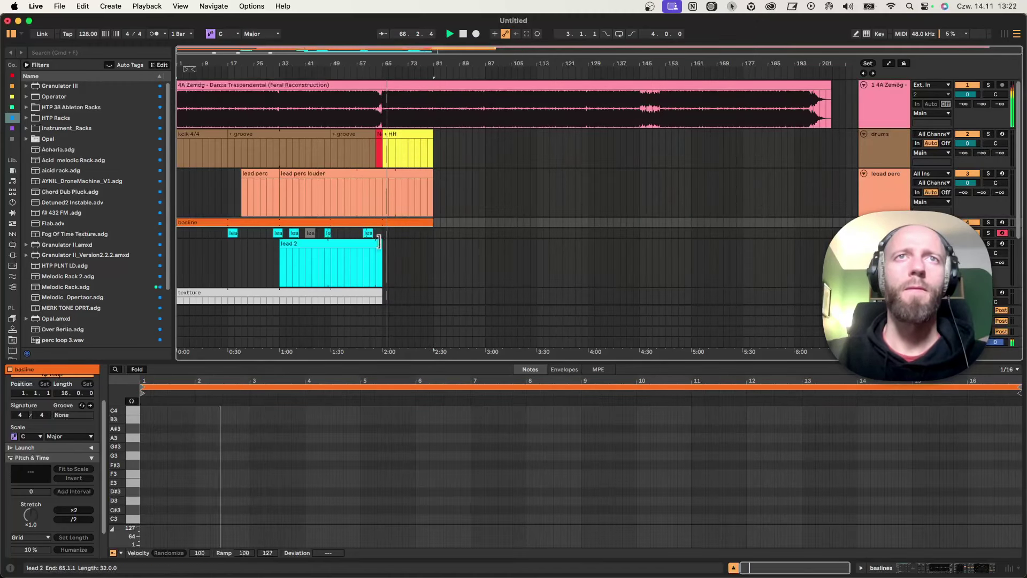
{"action": "left_click_drag", "start_coordinate": [378, 242], "coordinate": [433, 243]}
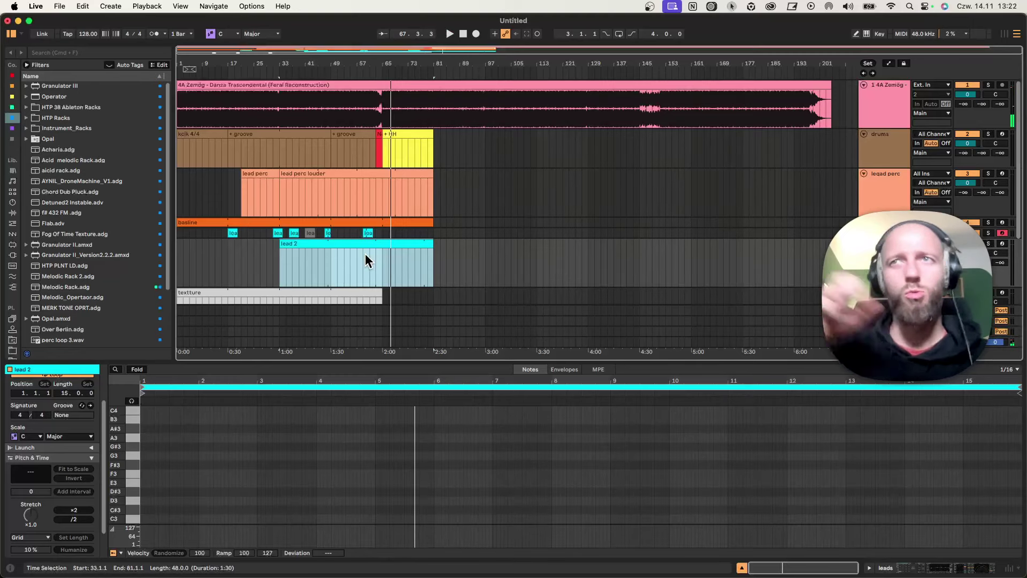
{"action": "left_click", "coordinate": [378, 266]}
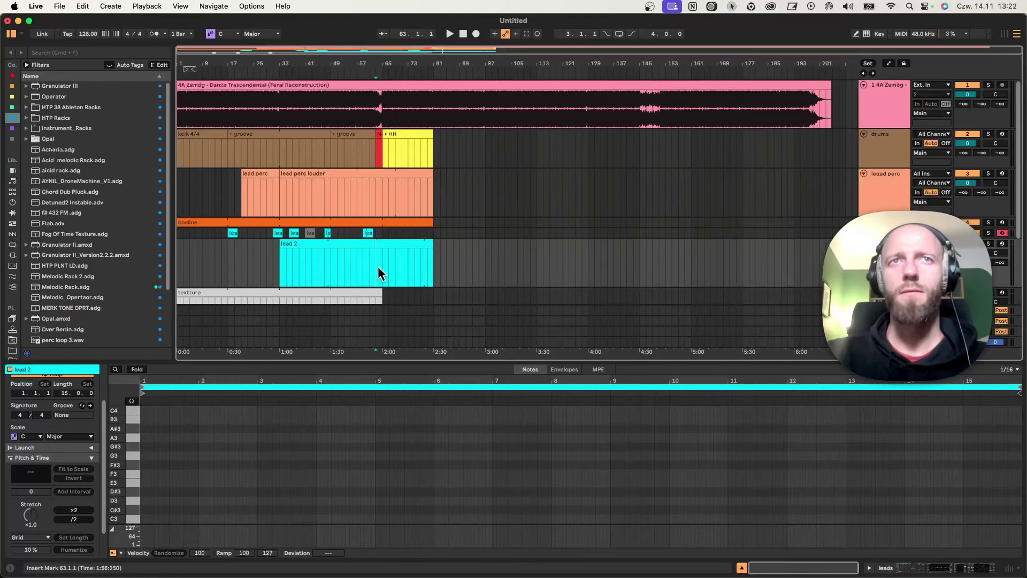
Step: Extend the textture clip to end at bar 81, level with the clips above it
{"action": "scroll", "coordinate": [383, 297], "scroll_direction": "down", "scroll_amount": 1}
{"action": "left_click_drag", "start_coordinate": [381, 287], "coordinate": [433, 288]}
{"action": "scroll", "coordinate": [396, 290], "scroll_direction": "down", "scroll_amount": 4}
Step: Play from bar 63 and copy the one-bar fx clip from bar 24 to bar 64
{"action": "key", "text": "space"}
{"action": "left_click", "coordinate": [376, 293]}
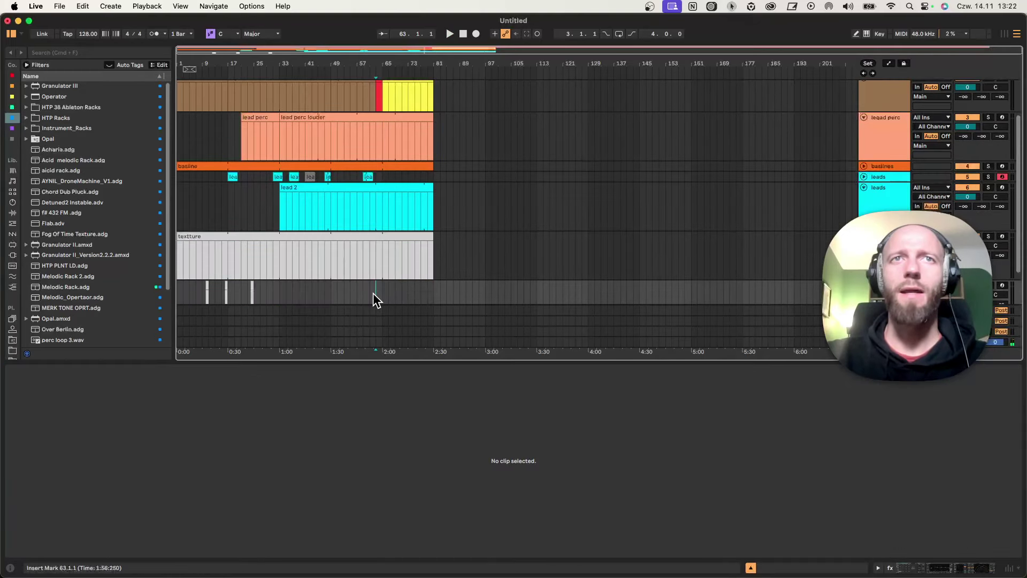
{"action": "key", "text": "space"}
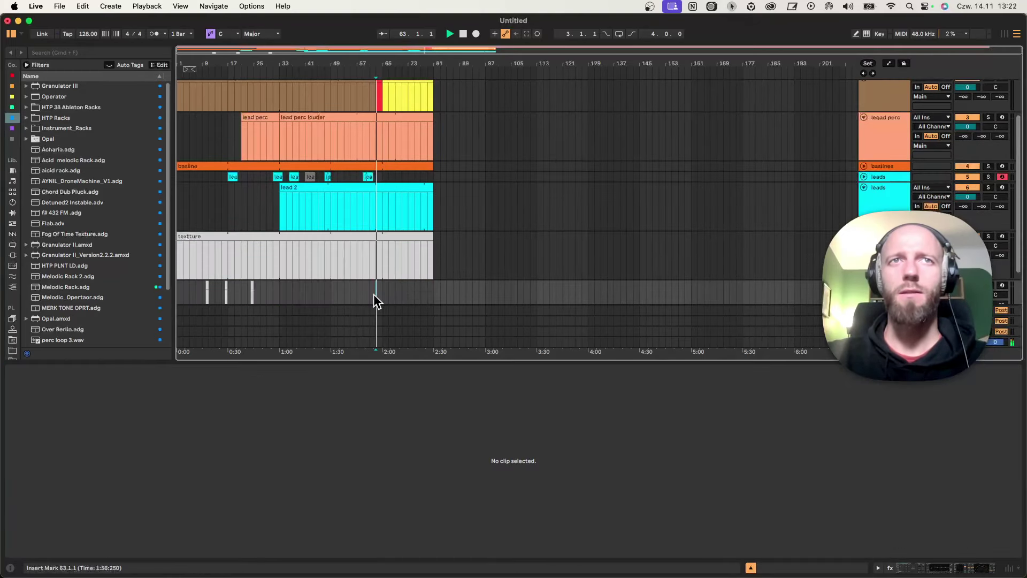
{"action": "left_click", "coordinate": [251, 289]}
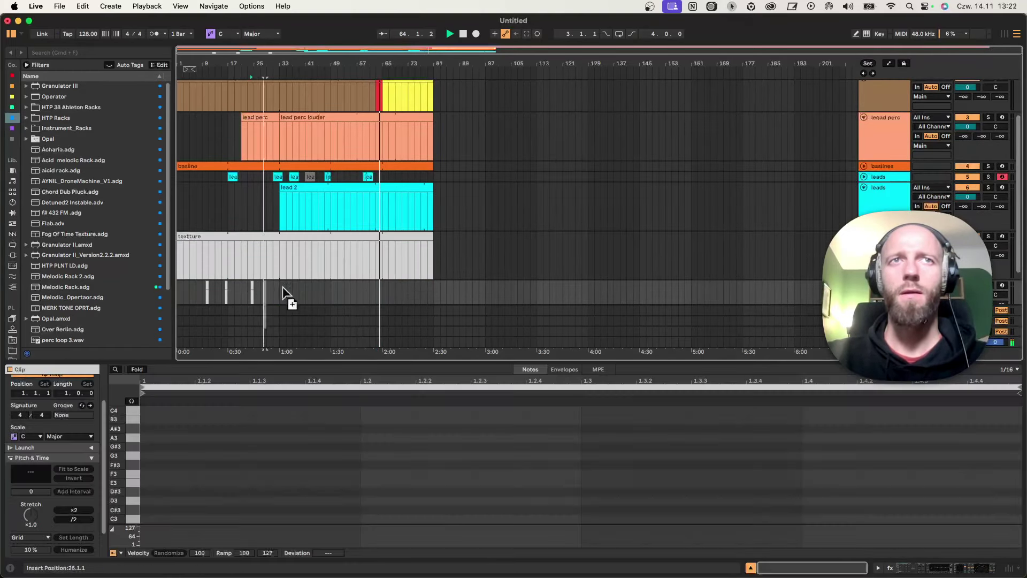
{"action": "left_click", "coordinate": [380, 289]}
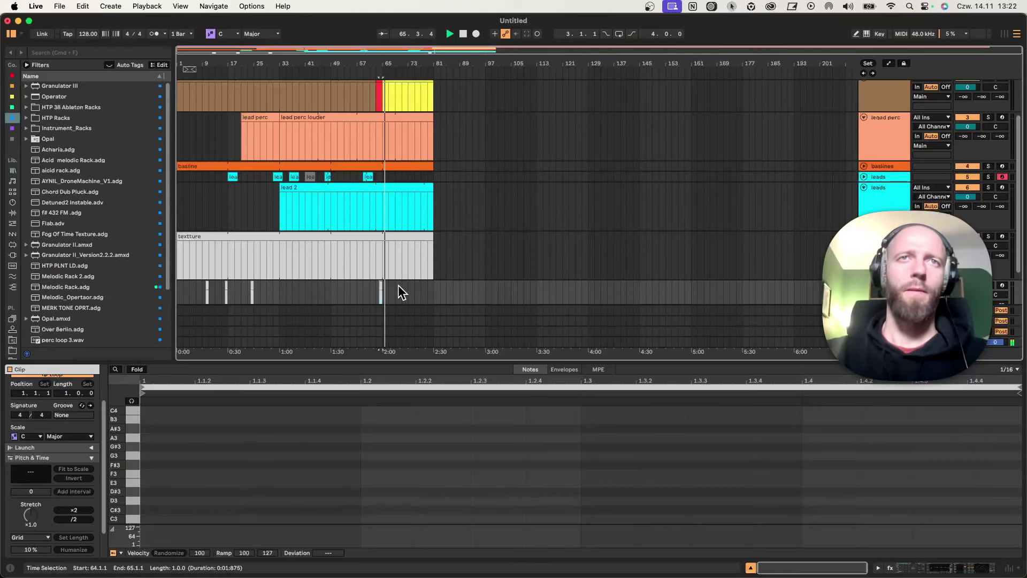
Step: Enlarge the arrangement area and play from about bar 62 to bar 76 to listen to the section after the No kick clip
{"action": "left_click_drag", "start_coordinate": [418, 363], "coordinate": [418, 431]}
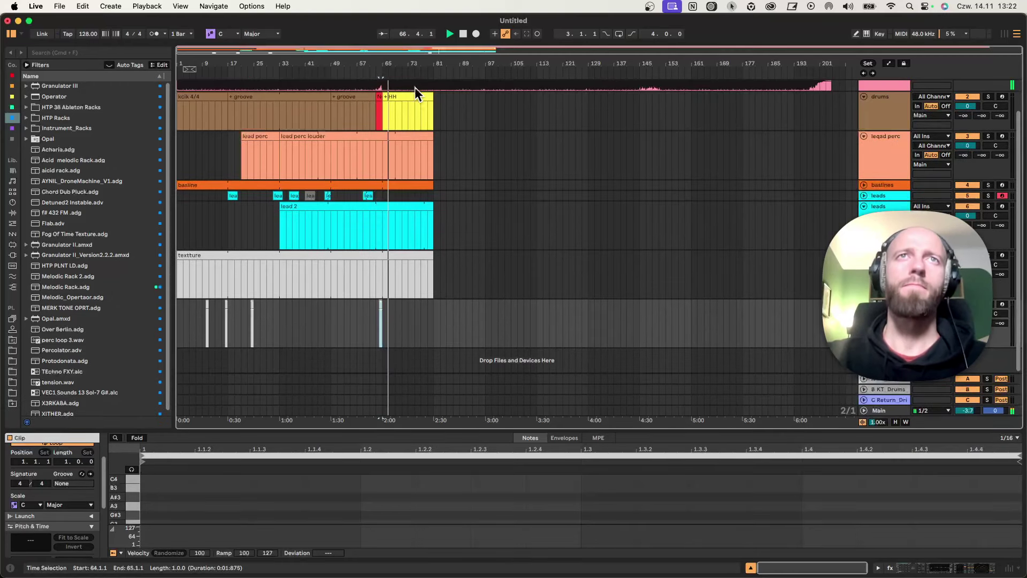
{"action": "left_click", "coordinate": [369, 72]}
{"action": "left_click_drag", "start_coordinate": [380, 63], "coordinate": [377, 69]}
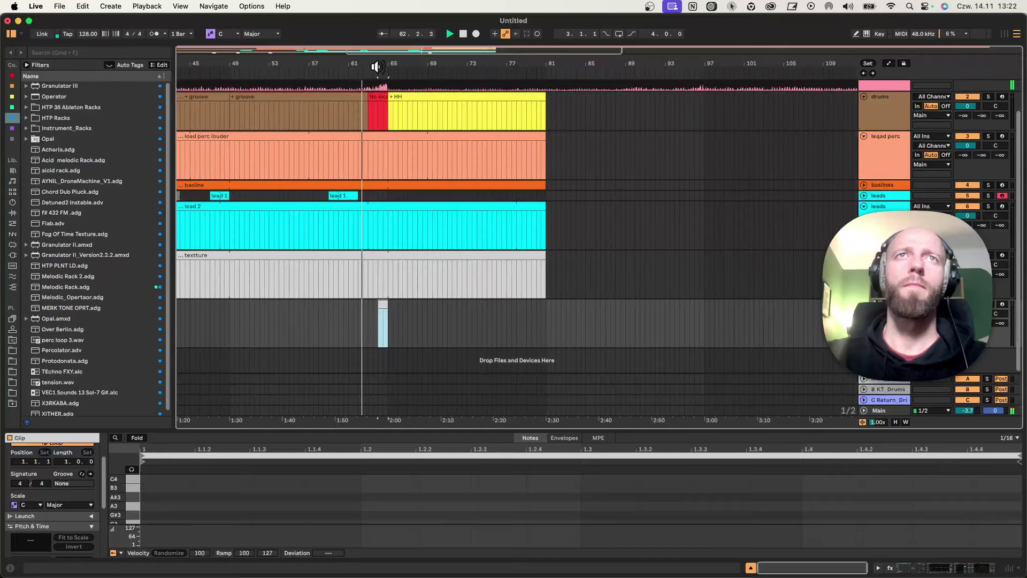
{"action": "left_click", "coordinate": [379, 213]}
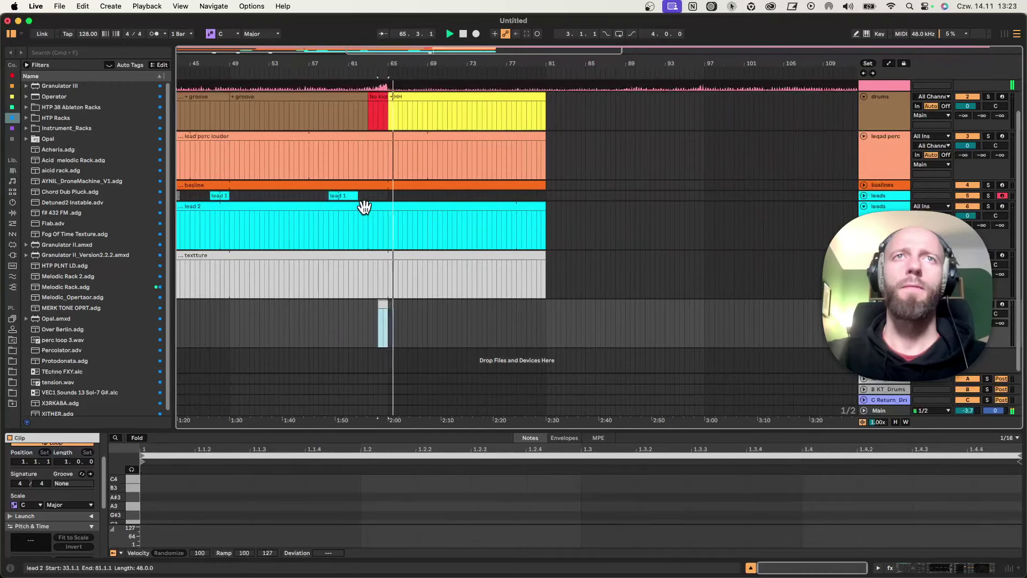
{"action": "left_click_drag", "start_coordinate": [424, 62], "coordinate": [412, 216]}
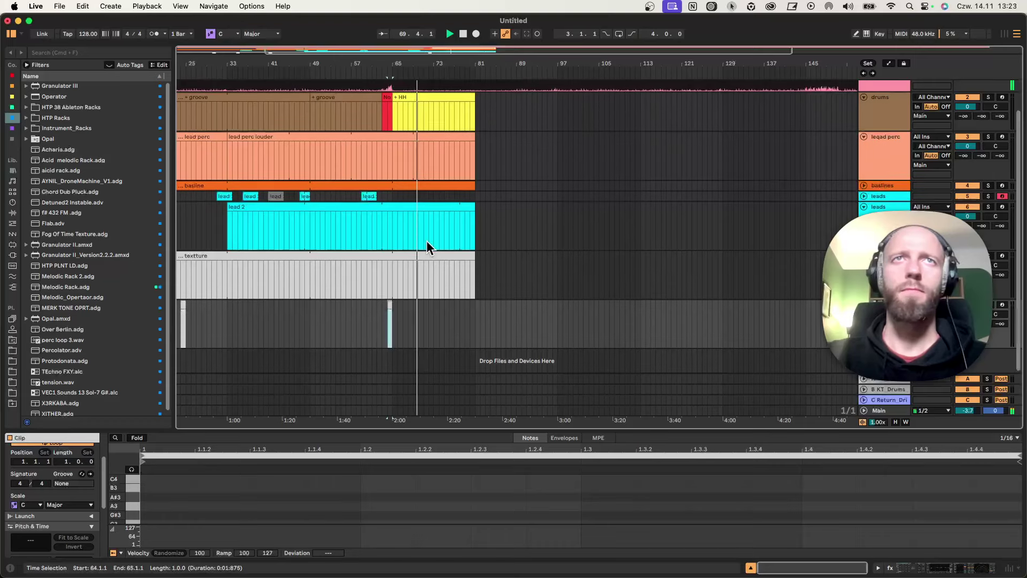
{"action": "scroll", "coordinate": [427, 242], "scroll_direction": "up", "scroll_amount": 2}
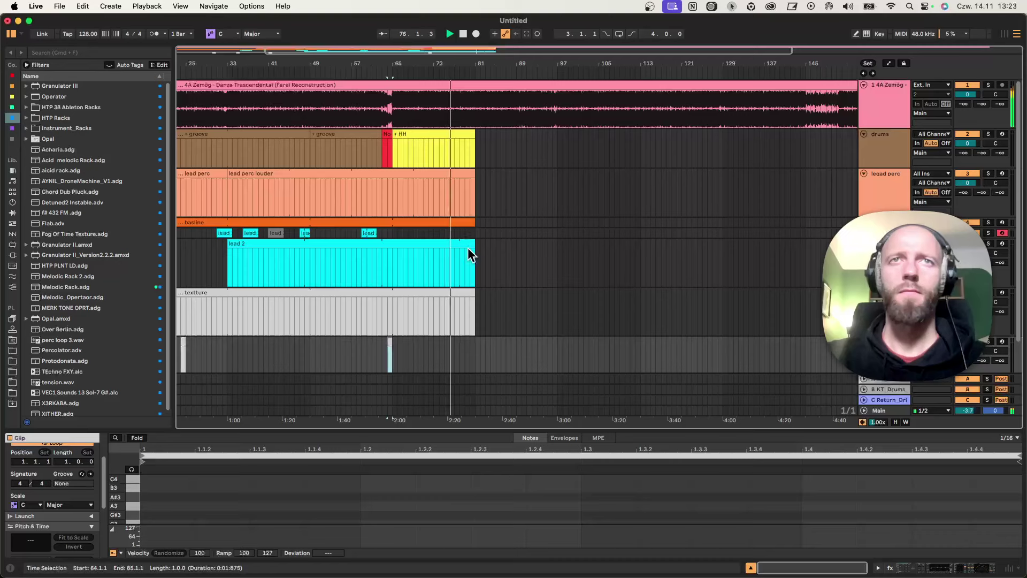
{"action": "key", "text": "space"}
Step: Copy the lead 1 clip from bar 59 to bar 76 and play the passage around it
{"action": "left_click_drag", "start_coordinate": [369, 233], "coordinate": [456, 232]}
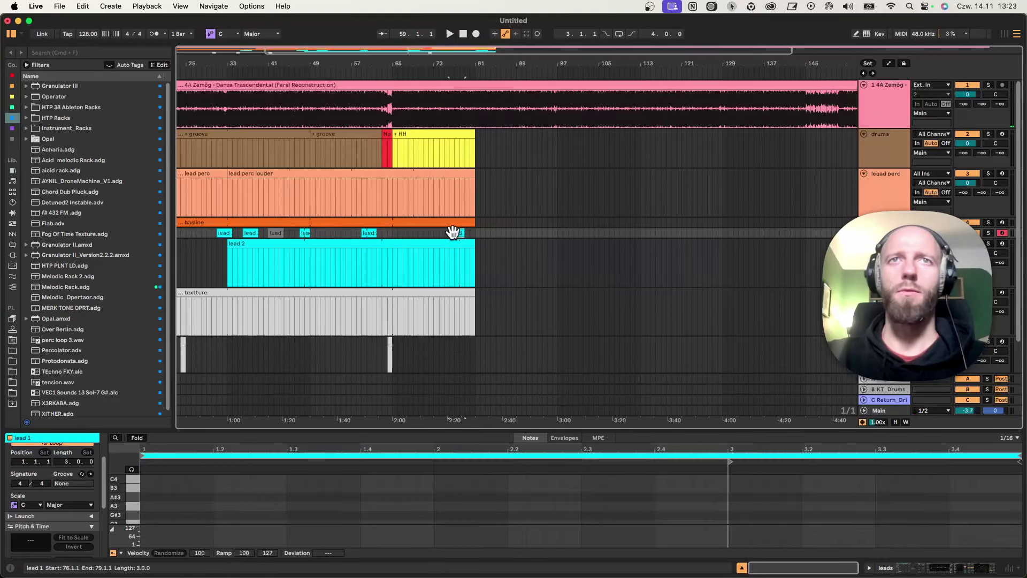
{"action": "left_click", "coordinate": [448, 198]}
{"action": "key", "text": "space"}
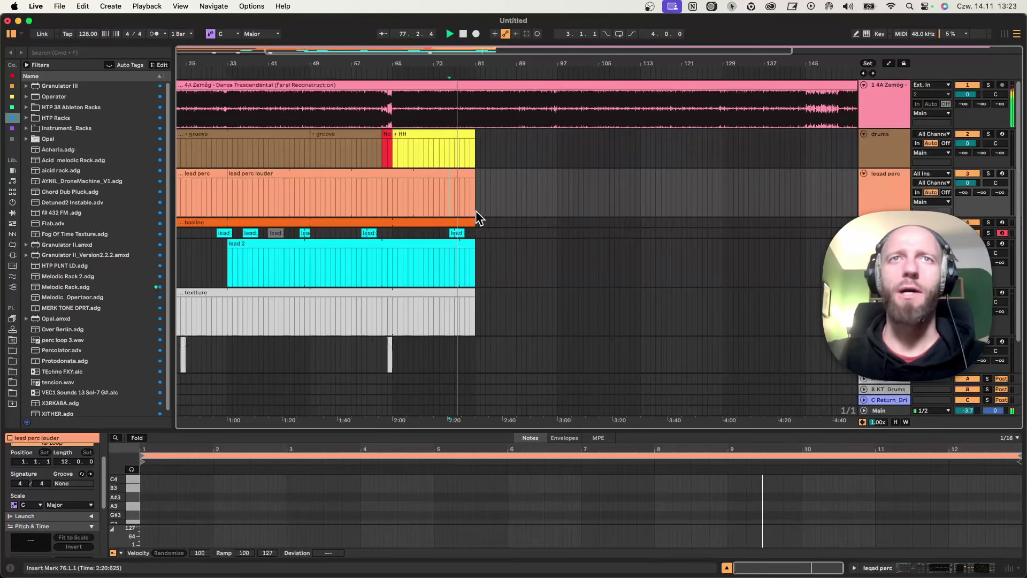
{"action": "left_click_drag", "start_coordinate": [483, 62], "coordinate": [479, 50]}
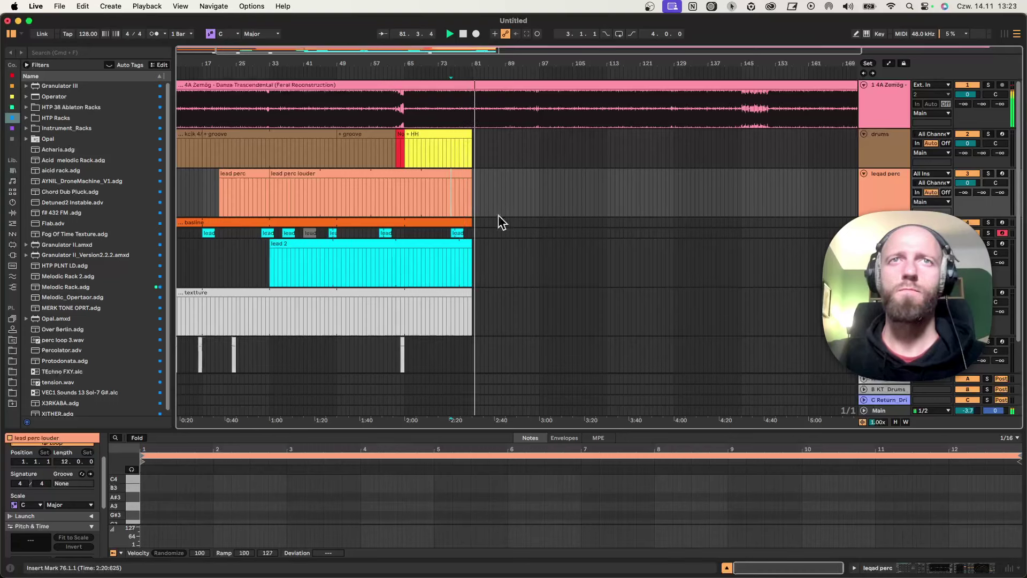
{"action": "left_click", "coordinate": [448, 194]}
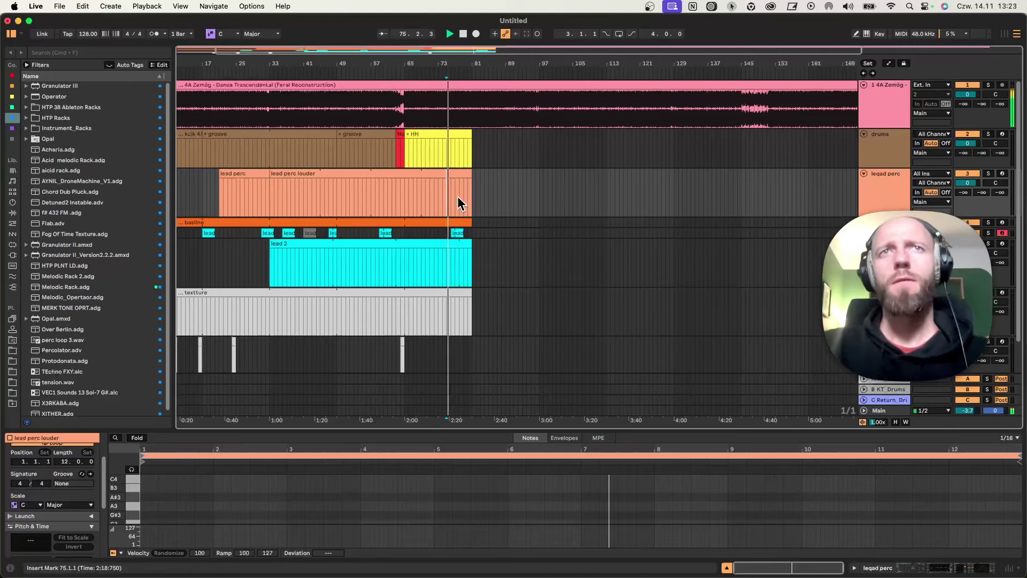
{"action": "left_click_drag", "start_coordinate": [486, 62], "coordinate": [438, 66]}
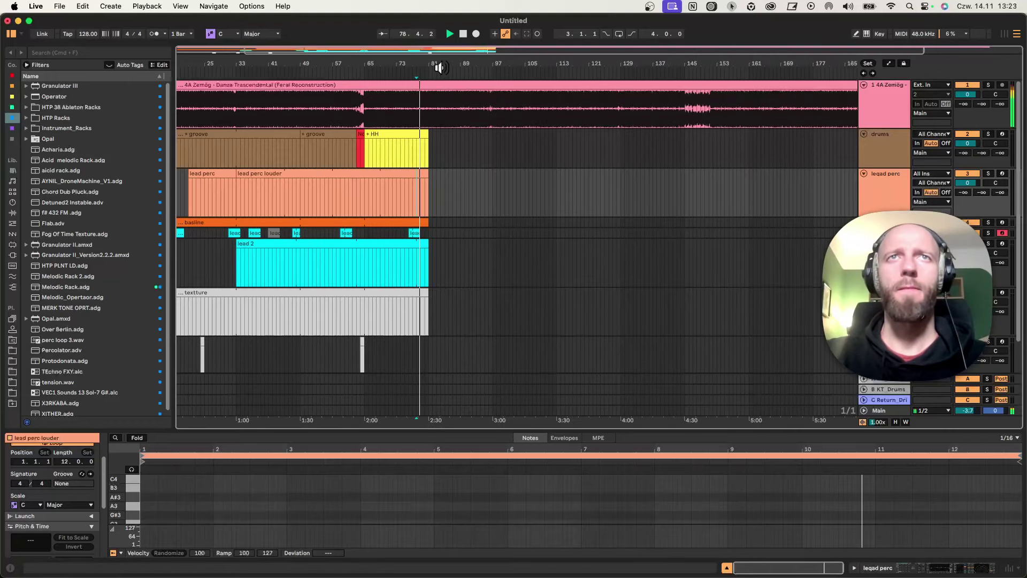
Step: Extend the + HH, lead perc louder and textture clips to bar 97 and copy the one-bar fx clip from bar 64 to bar 80
{"action": "left_click_drag", "start_coordinate": [428, 137], "coordinate": [489, 137]}
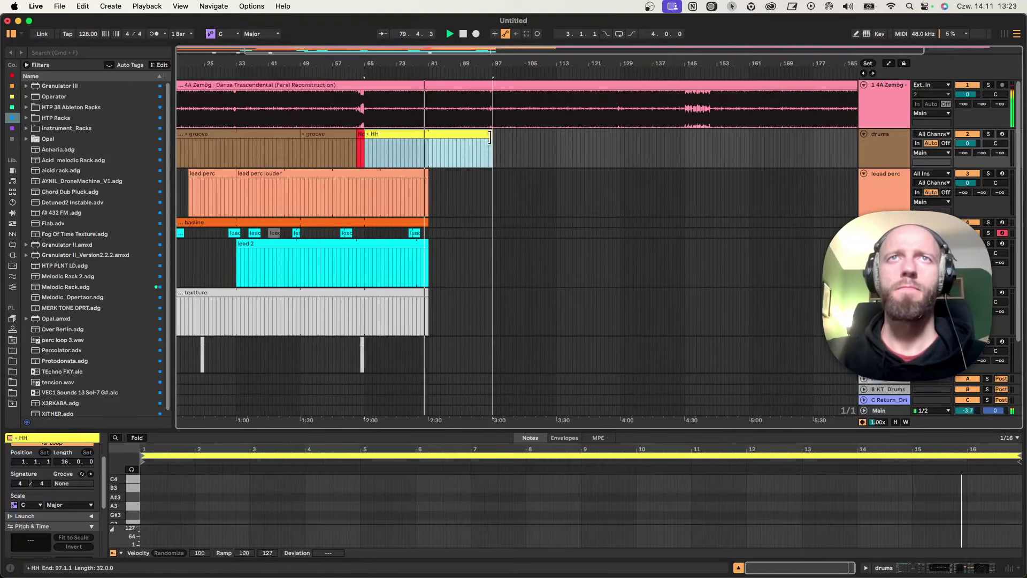
{"action": "left_click_drag", "start_coordinate": [428, 173], "coordinate": [488, 173]}
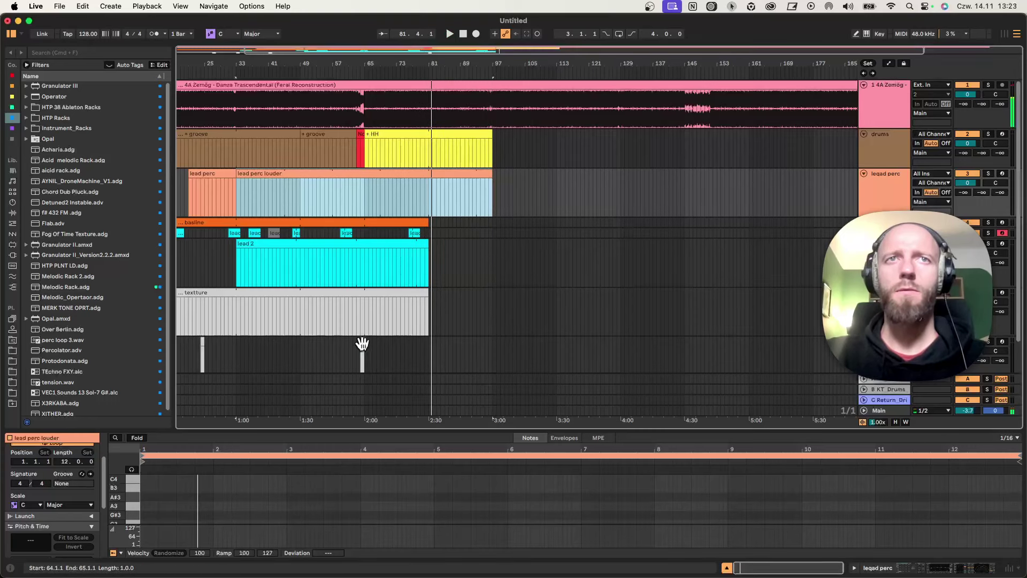
{"action": "left_click_drag", "start_coordinate": [362, 343], "coordinate": [426, 345]}
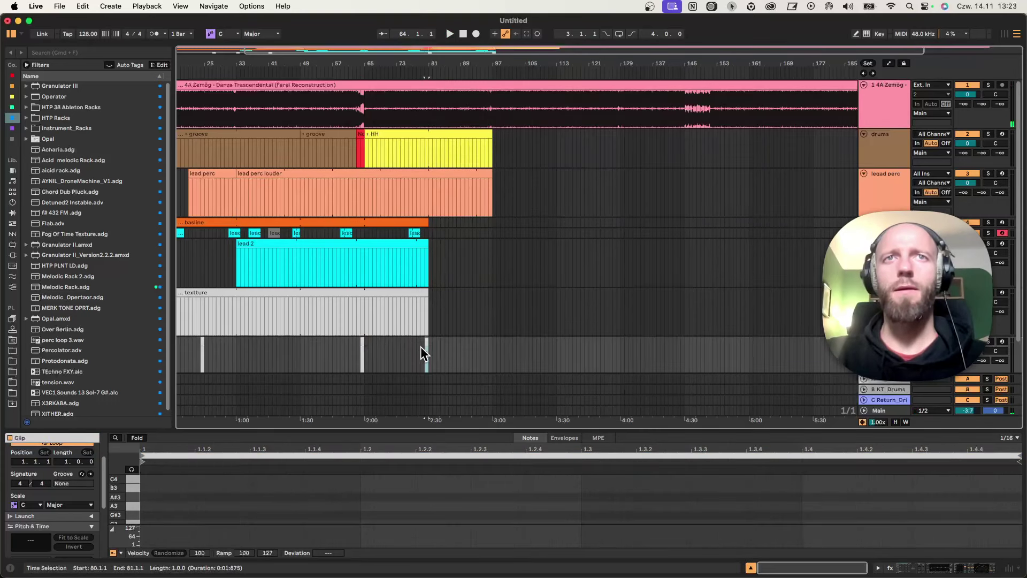
{"action": "left_click", "coordinate": [390, 317]}
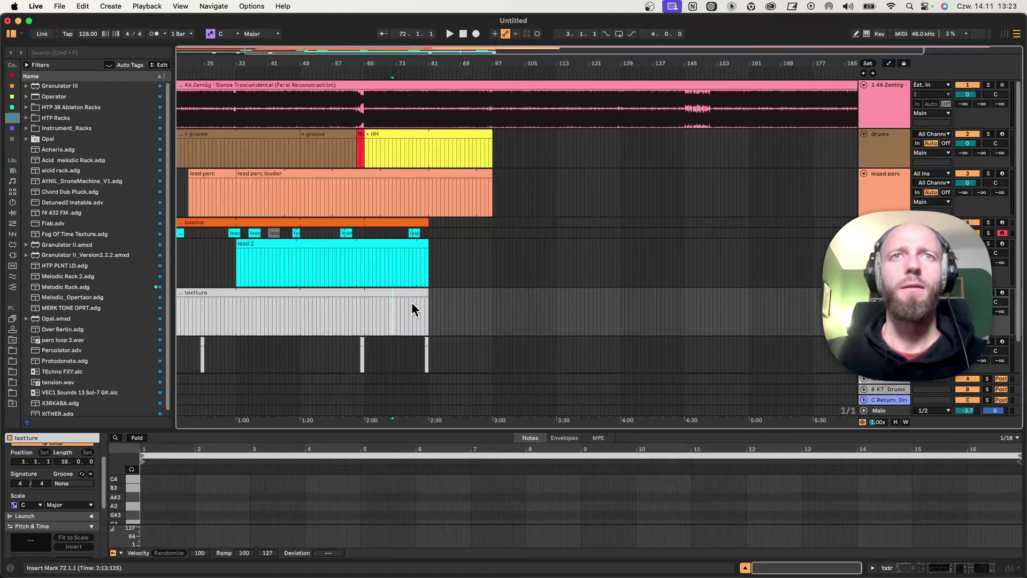
{"action": "left_click_drag", "start_coordinate": [429, 294], "coordinate": [492, 294]}
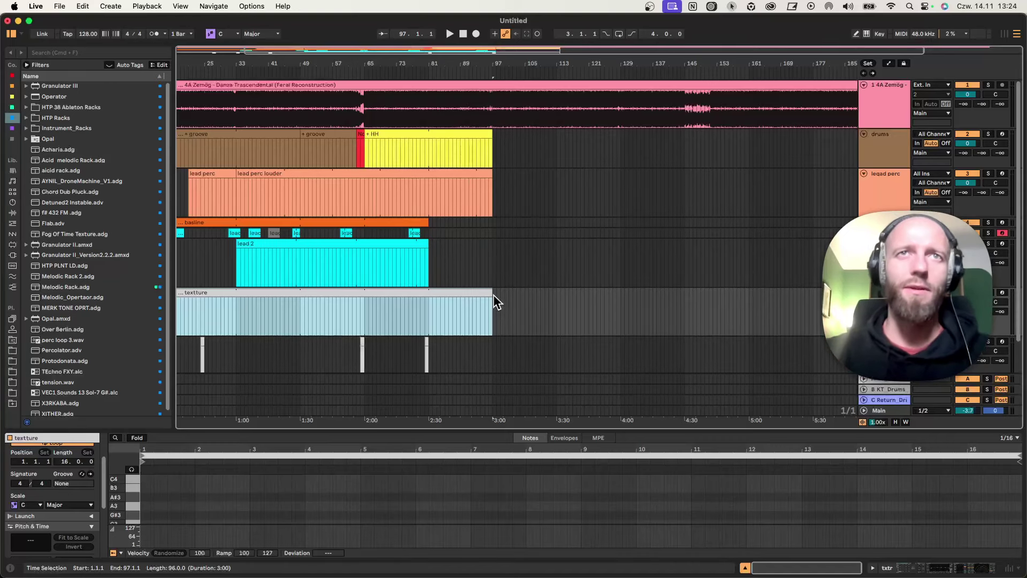
Step: Play from bar 79 and extend the basline and lead 2 clips to bar 97
{"action": "left_click", "coordinate": [402, 214]}
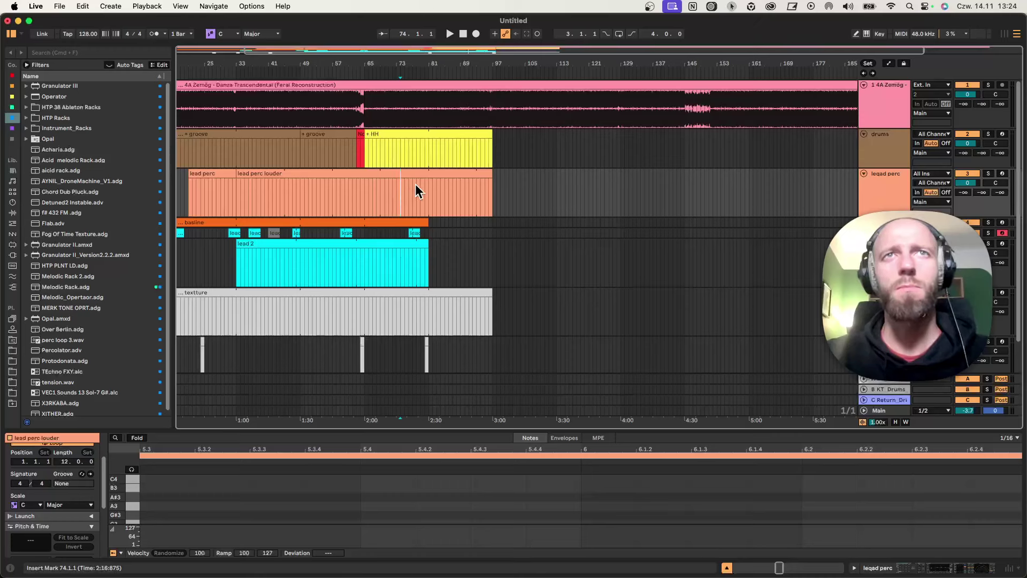
{"action": "left_click", "coordinate": [428, 187]}
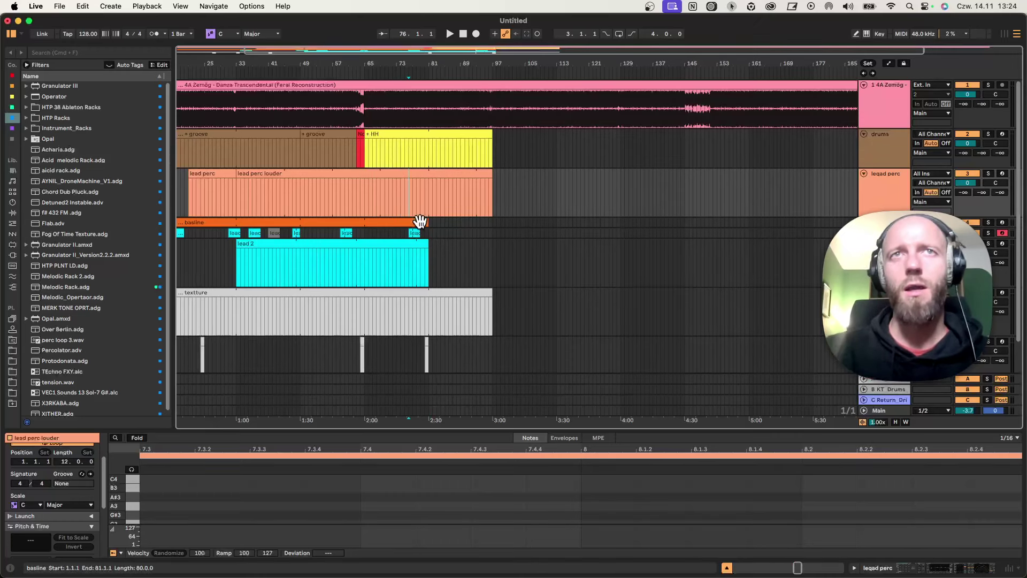
{"action": "left_click_drag", "start_coordinate": [442, 63], "coordinate": [442, 81]}
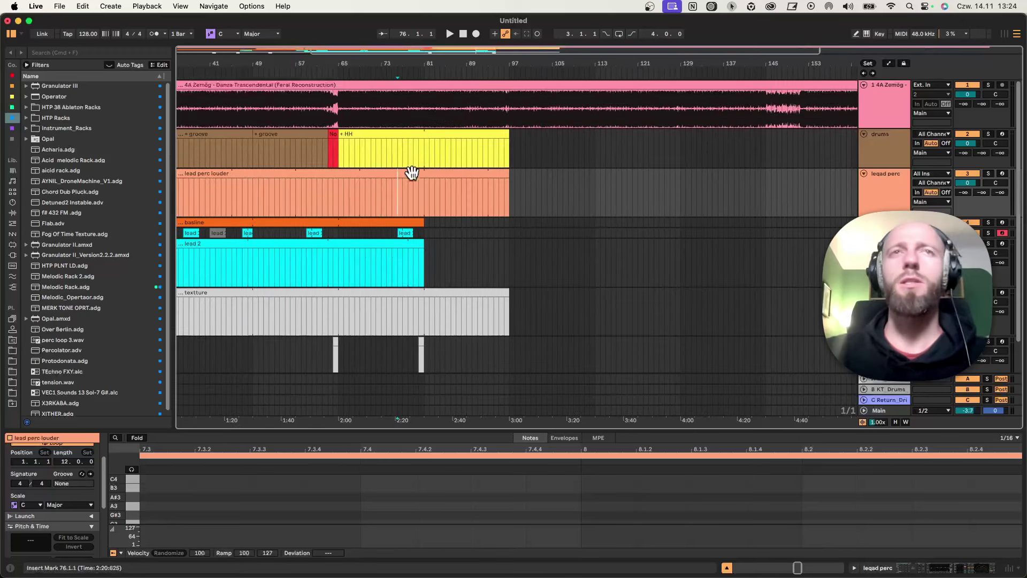
{"action": "left_click", "coordinate": [409, 193]}
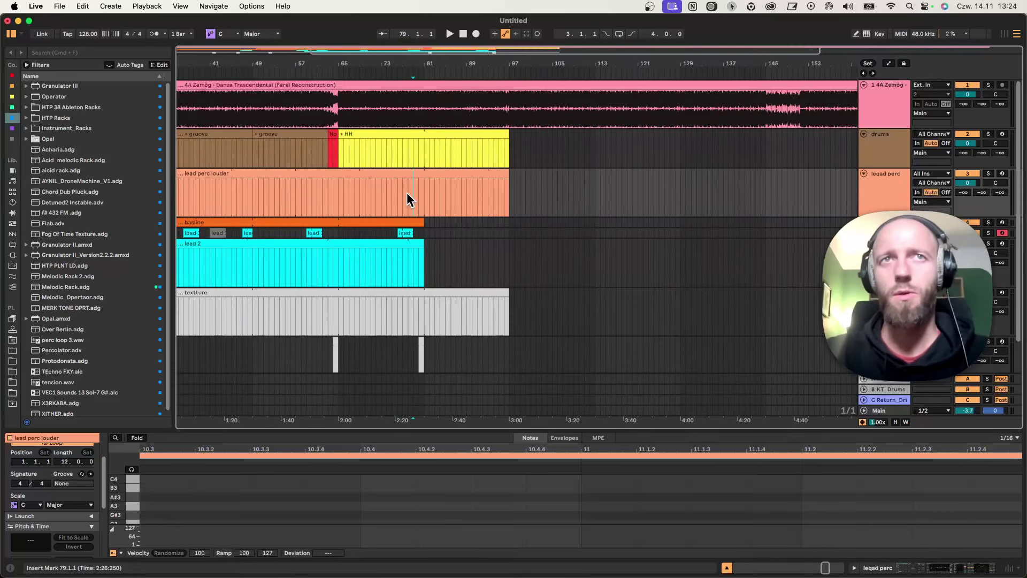
{"action": "key", "text": "space"}
{"action": "left_click_drag", "start_coordinate": [423, 222], "coordinate": [510, 223]}
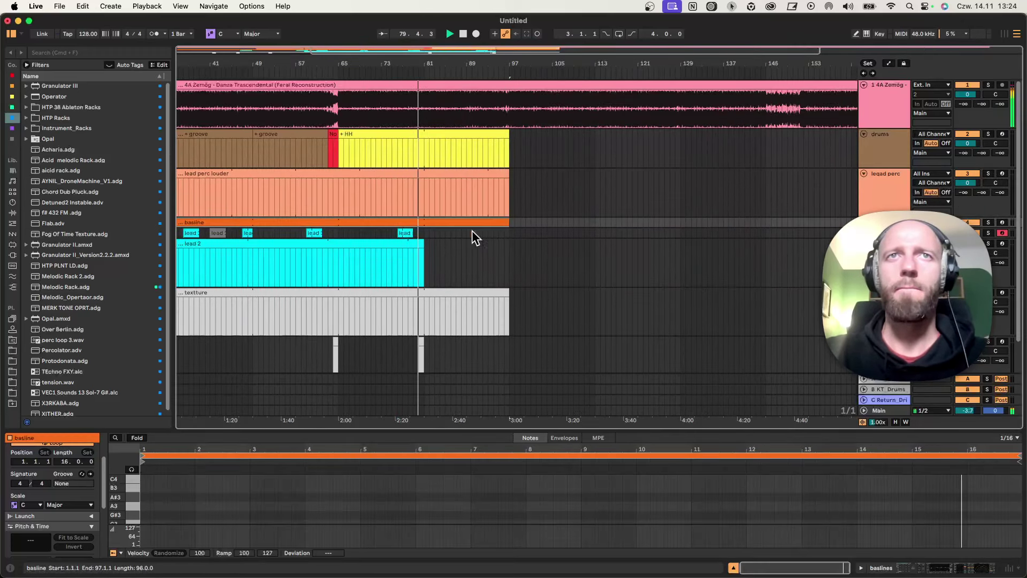
{"action": "left_click_drag", "start_coordinate": [424, 247], "coordinate": [505, 248]}
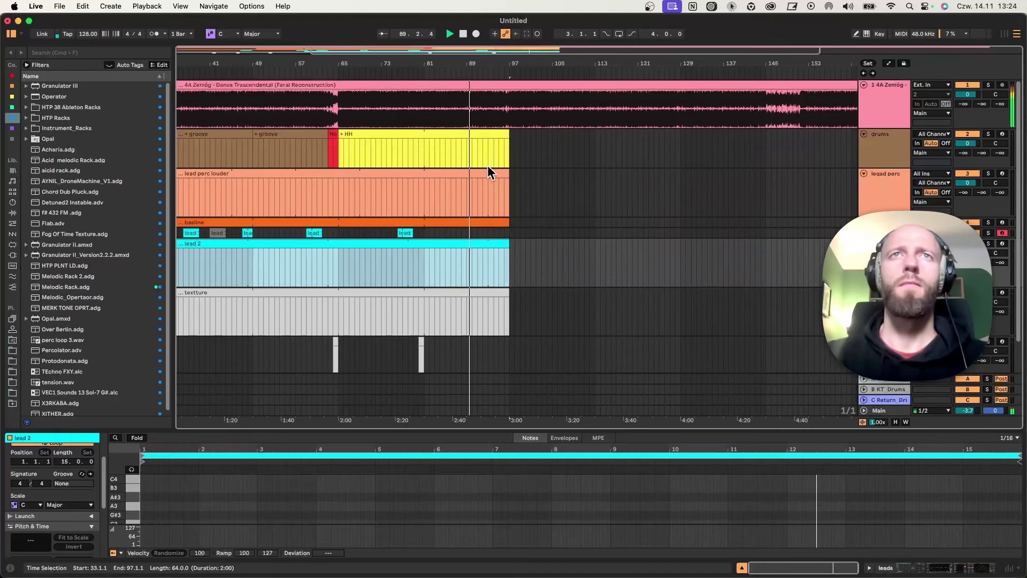
Step: Shorten the + HH clip to end at bar 89 and copy the one-bar fx clip from bar 80 to bar 88
{"action": "left_click", "coordinate": [460, 149]}
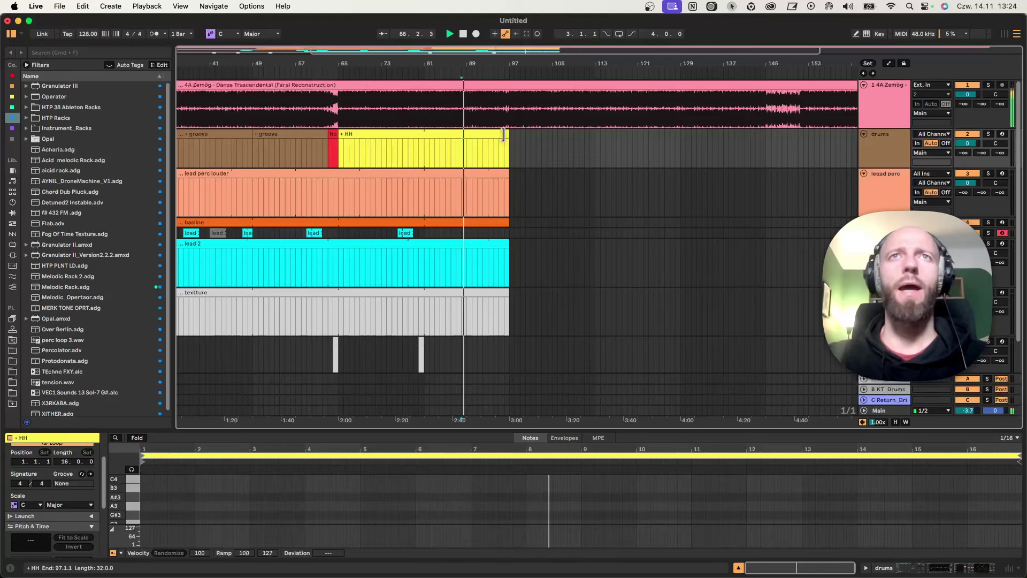
{"action": "left_click_drag", "start_coordinate": [503, 135], "coordinate": [468, 135]}
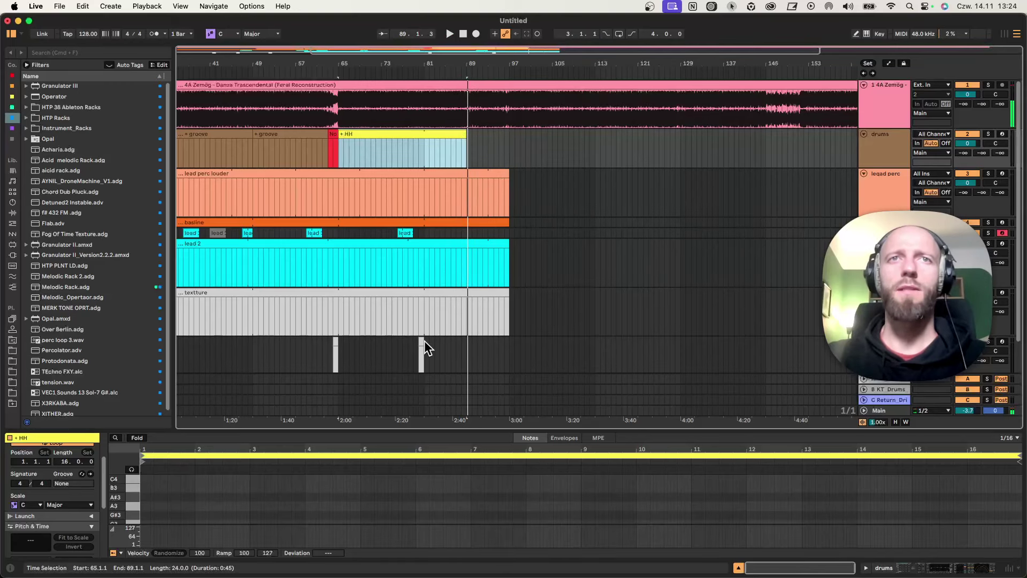
{"action": "left_click_drag", "start_coordinate": [420, 346], "coordinate": [464, 347]}
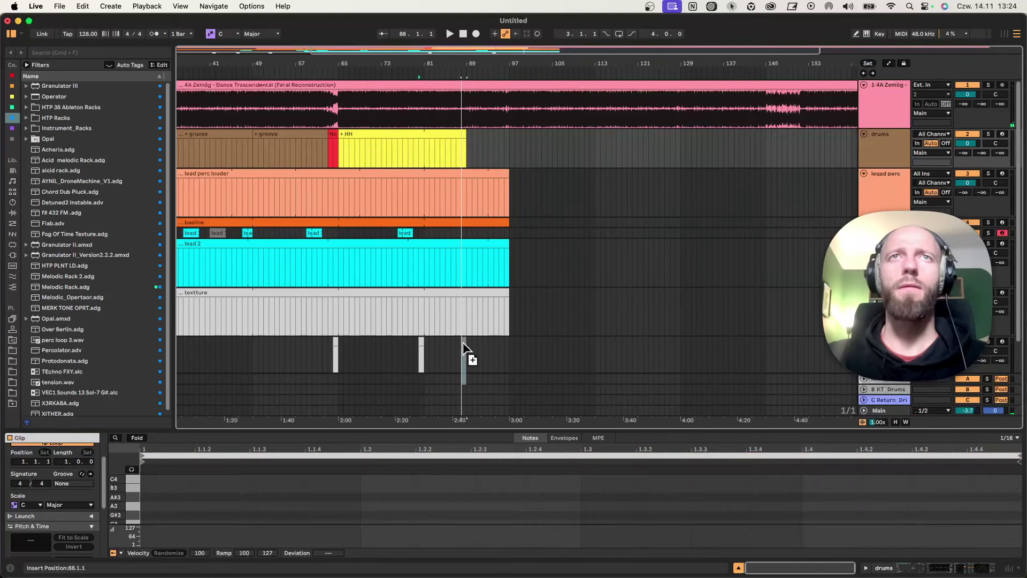
Step: Copy the 14-bar + groove clip from bar 49 to bar 89 and the lead 1 clip from bar 76 to bar 90, checking them in playback
{"action": "left_click_drag", "start_coordinate": [258, 142], "coordinate": [473, 148]}
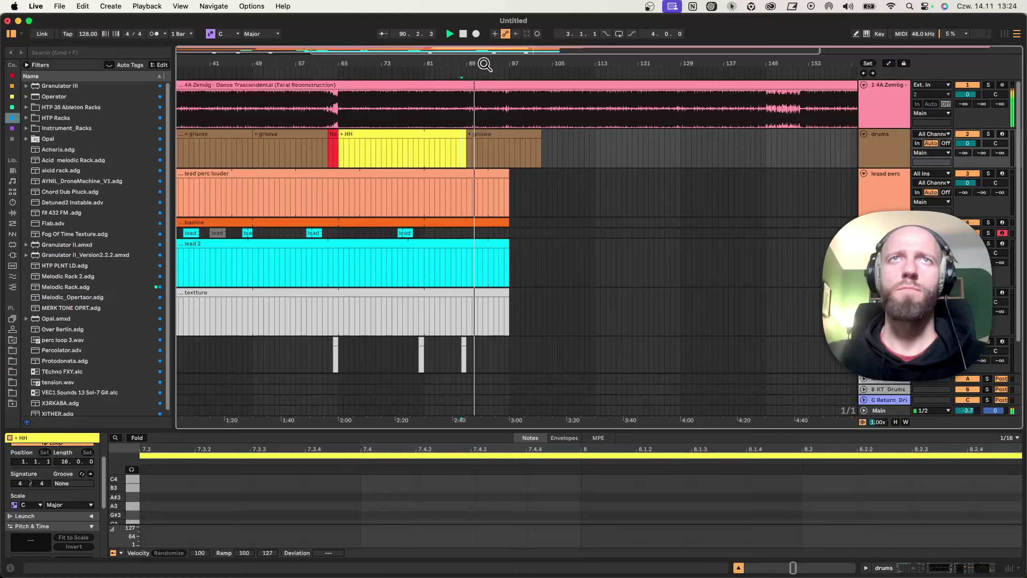
{"action": "left_click_drag", "start_coordinate": [483, 65], "coordinate": [441, 64]}
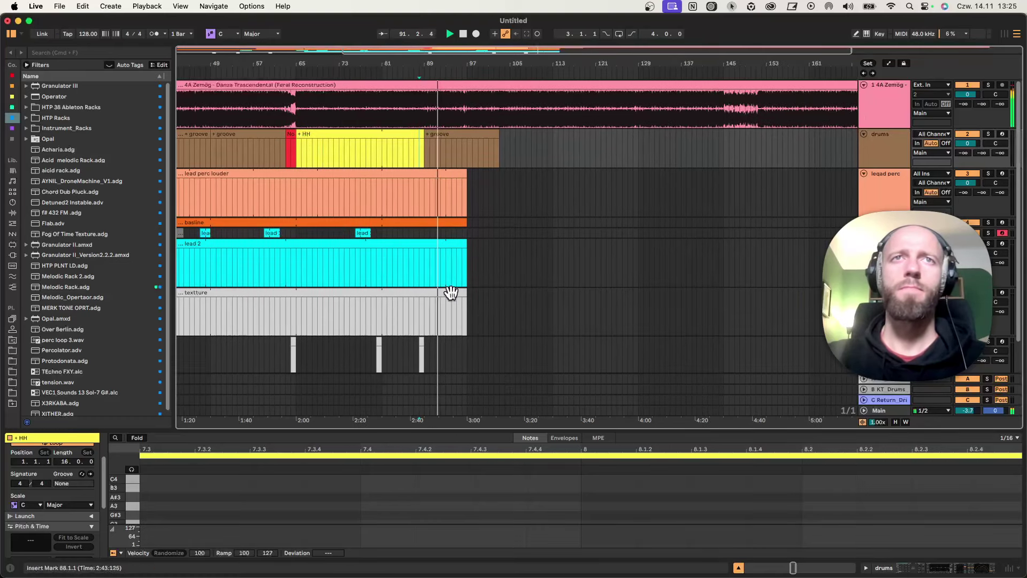
{"action": "left_click_drag", "start_coordinate": [362, 233], "coordinate": [439, 234]}
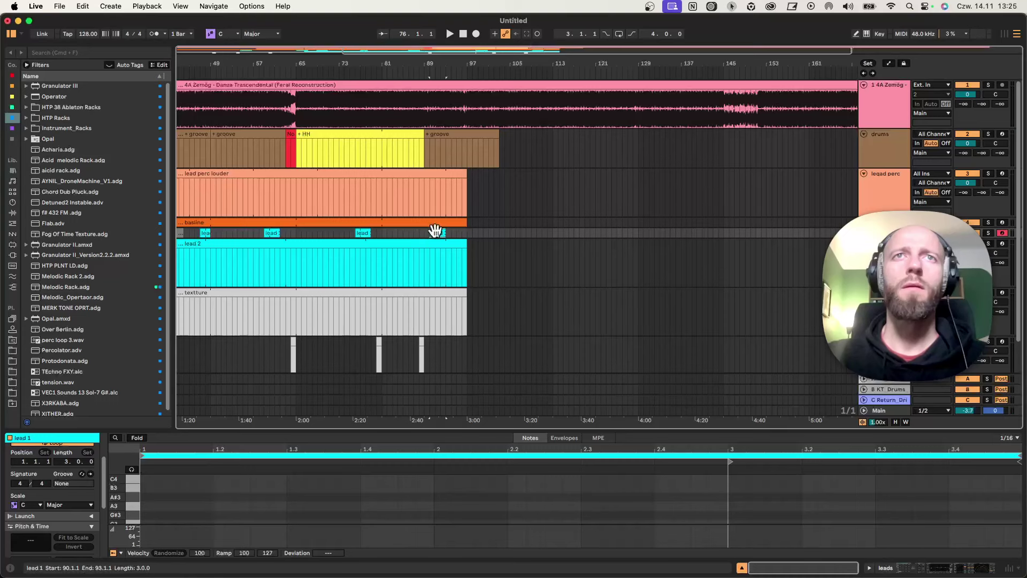
{"action": "left_click", "coordinate": [429, 200]}
{"action": "key", "text": "space"}
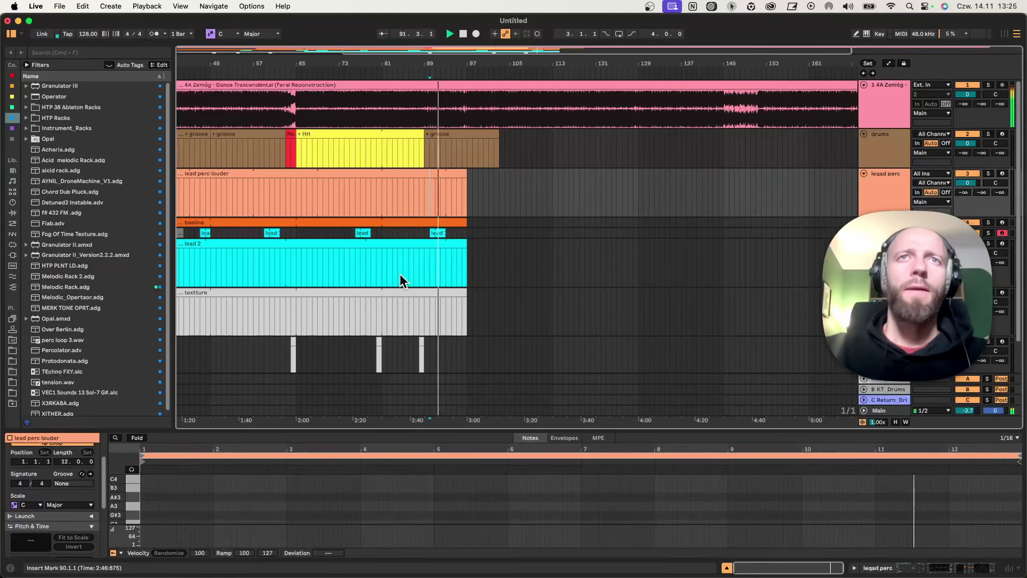
{"action": "left_click_drag", "start_coordinate": [451, 63], "coordinate": [451, 60]}
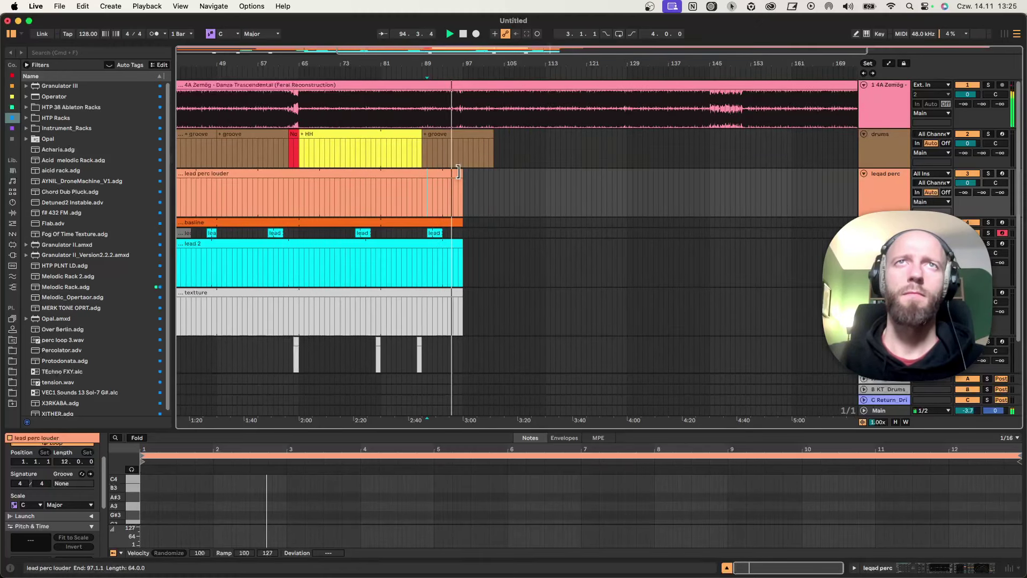
Step: Shorten the + groove clip to end at bar 97 and color its final half bar red
{"action": "left_click_drag", "start_coordinate": [489, 133], "coordinate": [462, 135]}
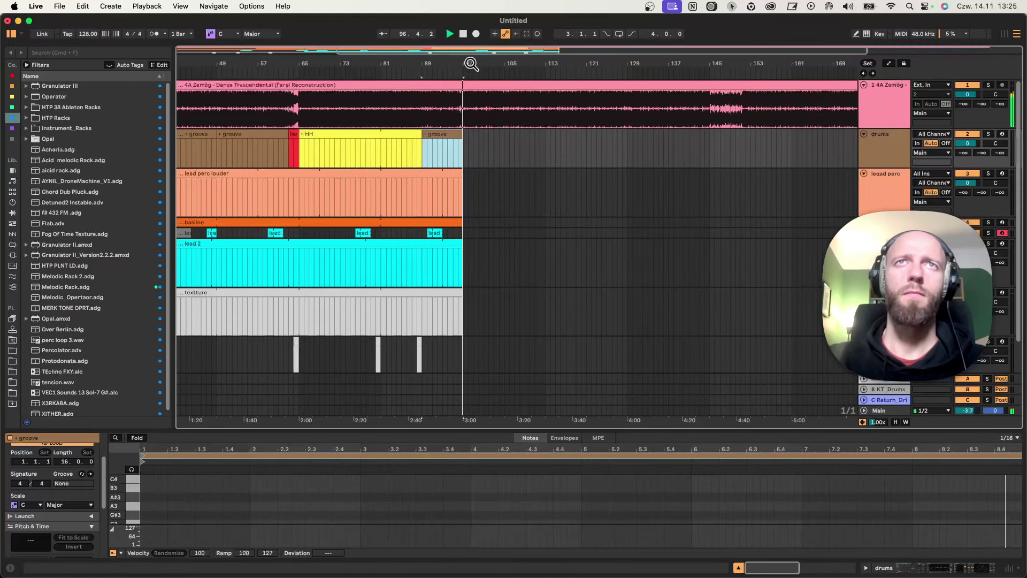
{"action": "left_click_drag", "start_coordinate": [470, 62], "coordinate": [451, 137]}
{"action": "right_click", "coordinate": [450, 134]}
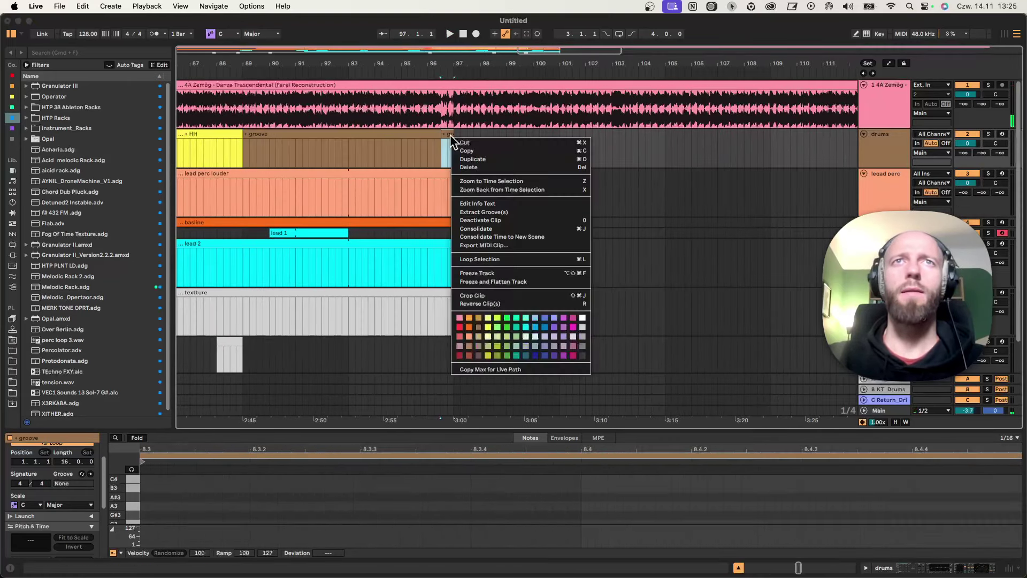
{"action": "left_click", "coordinate": [460, 325]}
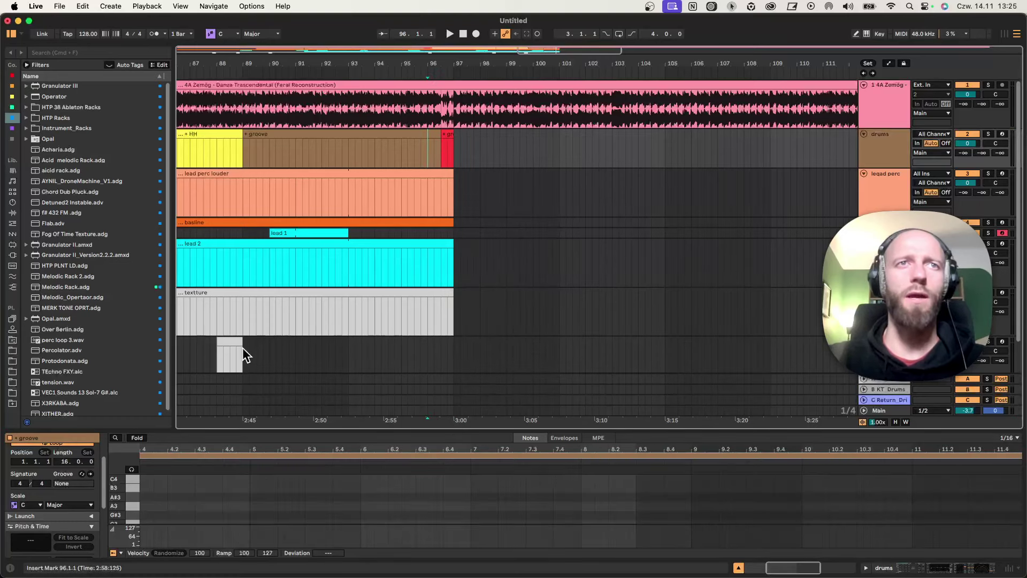
Step: Copy the one-bar fx clip from bar 88 to bar 96 and play the passage leading into it
{"action": "left_click_drag", "start_coordinate": [242, 348], "coordinate": [439, 349]}
{"action": "left_click", "coordinate": [408, 349]}
{"action": "key", "text": "space"}
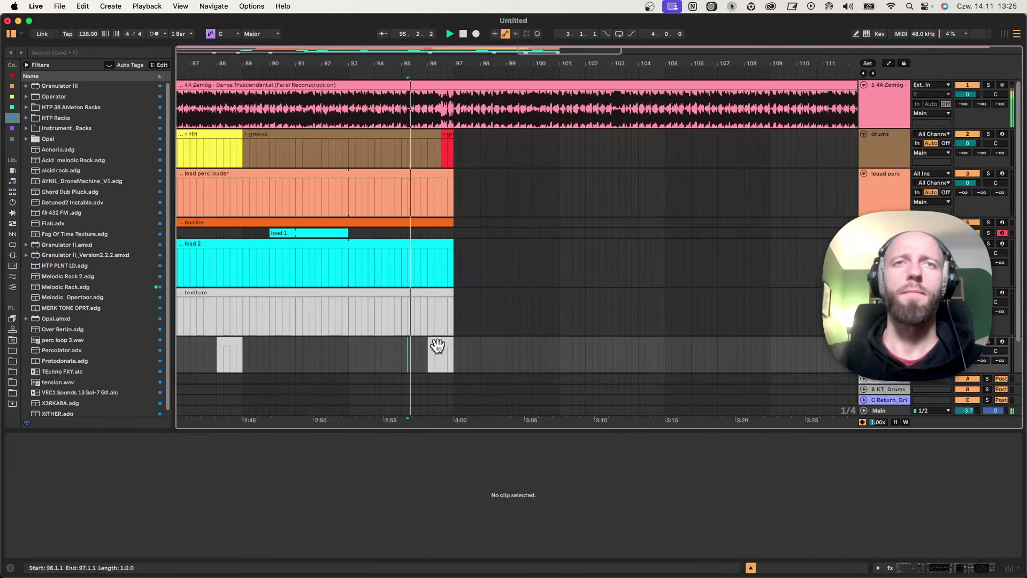
Step: Copy the 16-bar kcik 4/4 clip from bar 1 to bar 97 on the drums track and play from bar 93
{"action": "left_click_drag", "start_coordinate": [447, 64], "coordinate": [447, 39]}
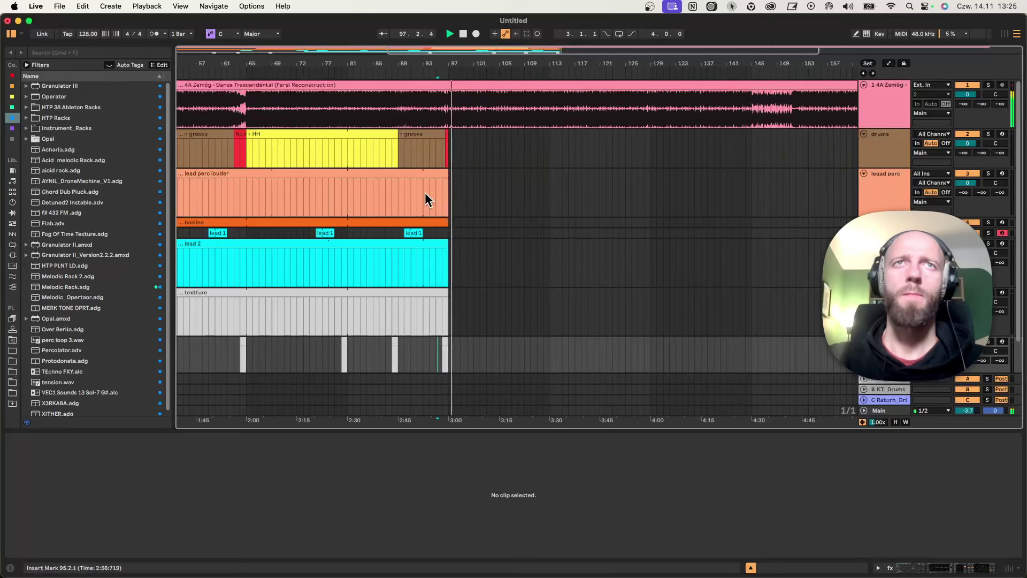
{"action": "left_click_drag", "start_coordinate": [330, 62], "coordinate": [330, 36]}
{"action": "key", "text": "space"}
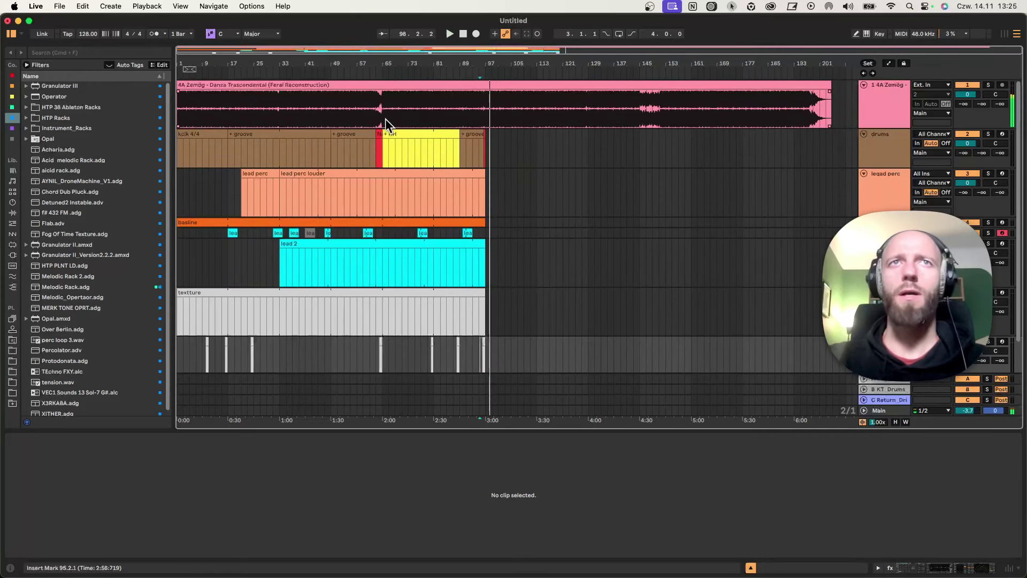
{"action": "left_click_drag", "start_coordinate": [197, 137], "coordinate": [503, 141]}
{"action": "left_click", "coordinate": [474, 194]}
{"action": "key", "text": "space"}
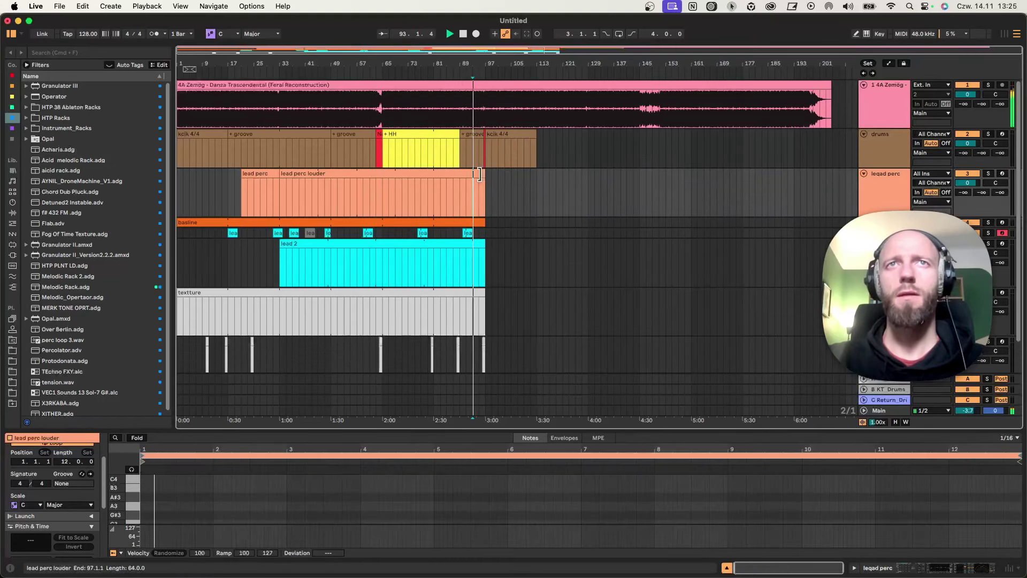
Step: Try extending the lead perc louder clip to bar 113 while listening to the transition at bar 97
{"action": "left_click_drag", "start_coordinate": [484, 178], "coordinate": [531, 178]}
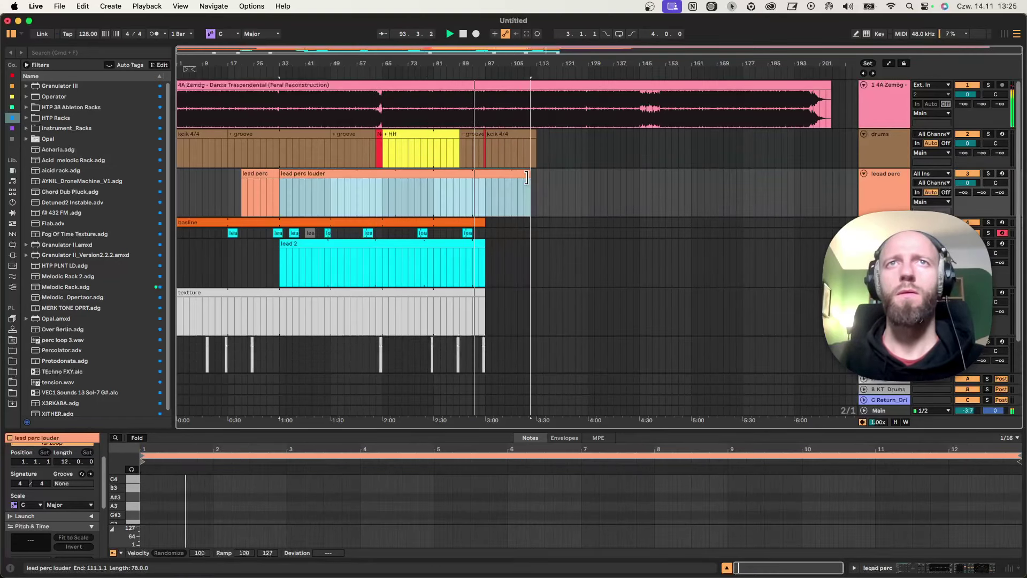
{"action": "left_click", "coordinate": [480, 195]}
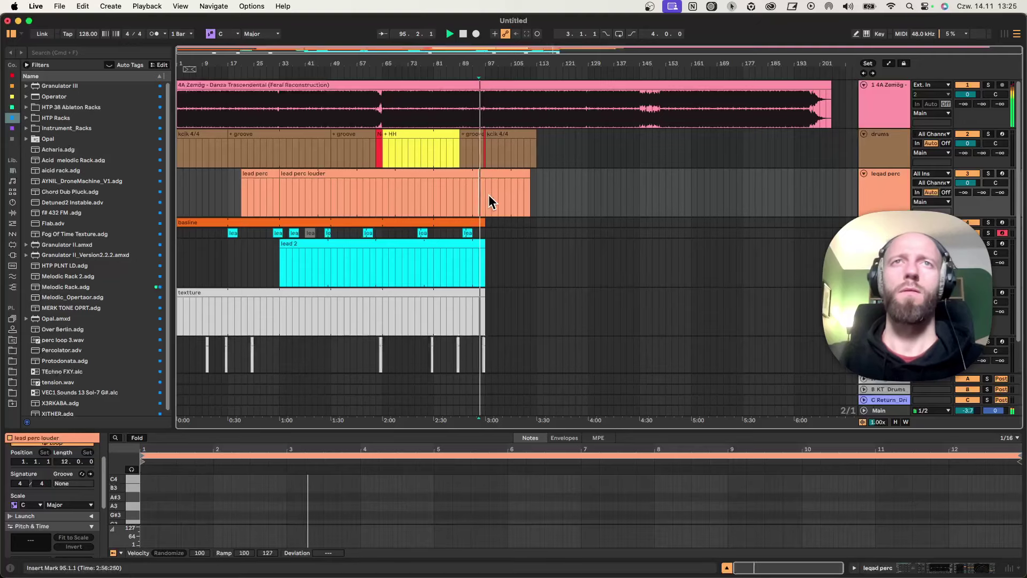
{"action": "left_click_drag", "start_coordinate": [509, 68], "coordinate": [547, 172]}
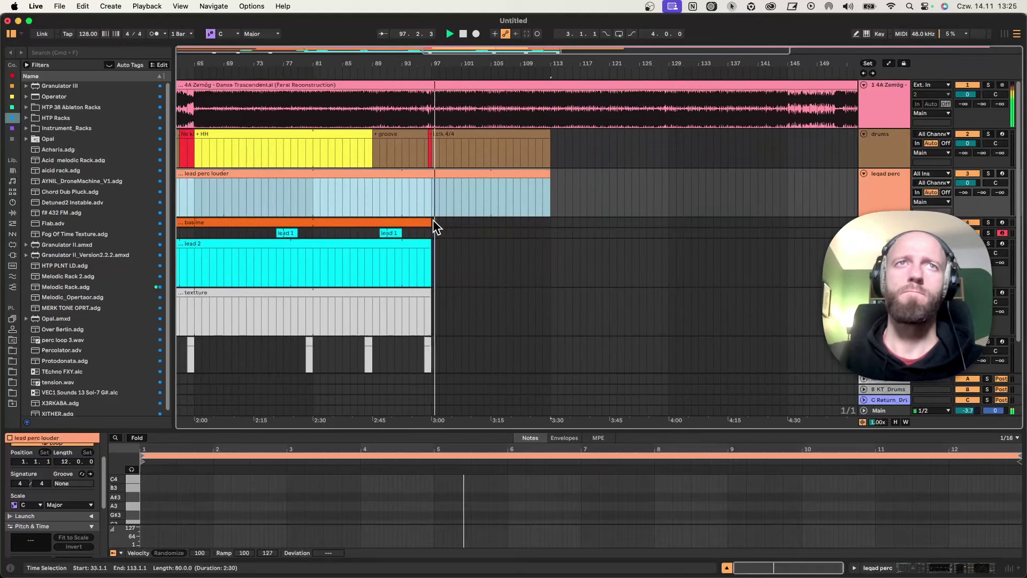
Step: Extend the basline clip to bar 113 and shorten the lead perc louder clip to end at bar 97
{"action": "left_click_drag", "start_coordinate": [427, 221], "coordinate": [550, 221]}
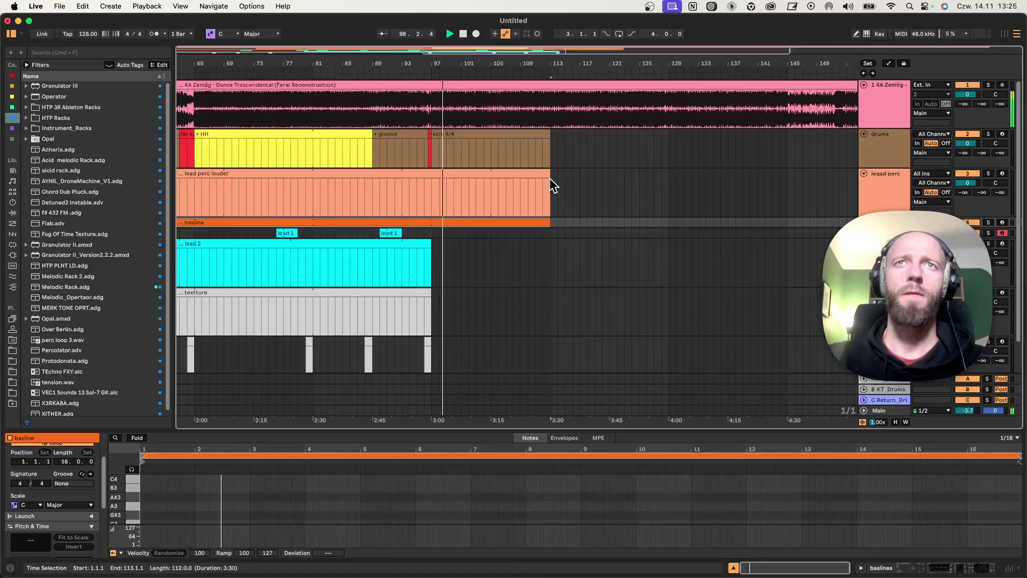
{"action": "left_click_drag", "start_coordinate": [550, 174], "coordinate": [431, 174]}
{"action": "key", "text": "space"}
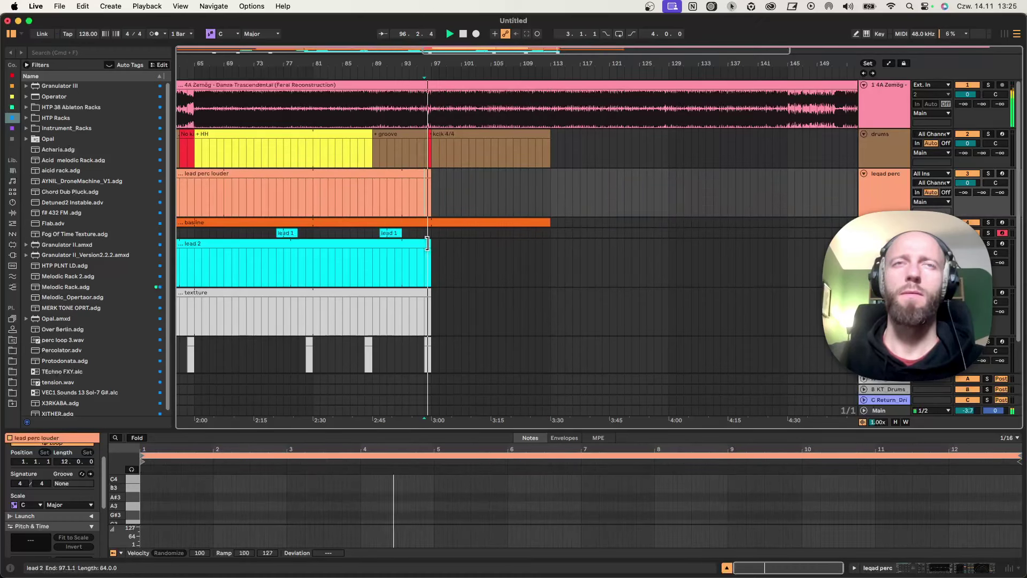
Step: Extend the lead 2 clip to bar 113 and copy the three-bar lead 1 clip to bars 98 and 101
{"action": "left_click_drag", "start_coordinate": [427, 243], "coordinate": [550, 243]}
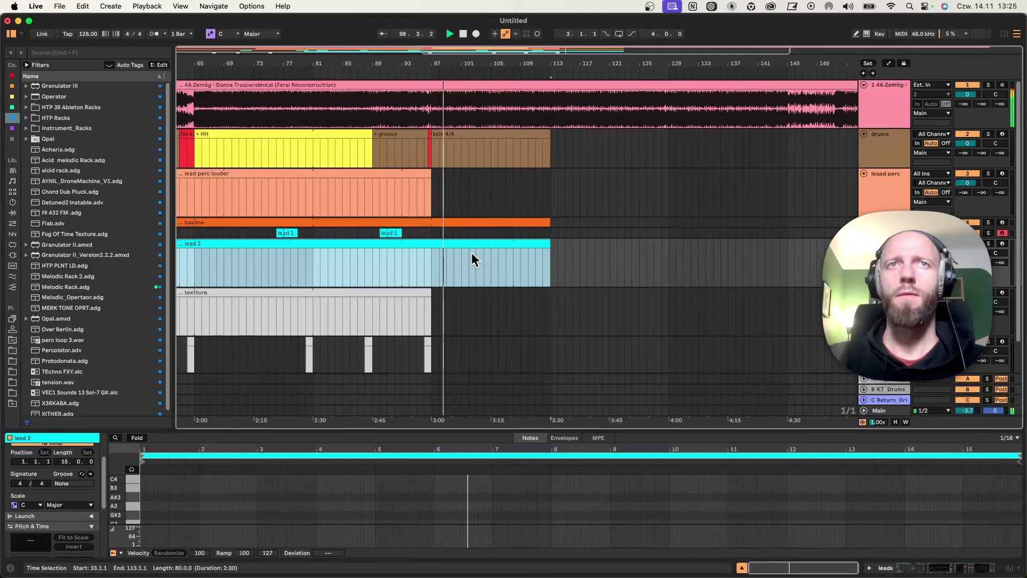
{"action": "left_click_drag", "start_coordinate": [393, 234], "coordinate": [451, 232]}
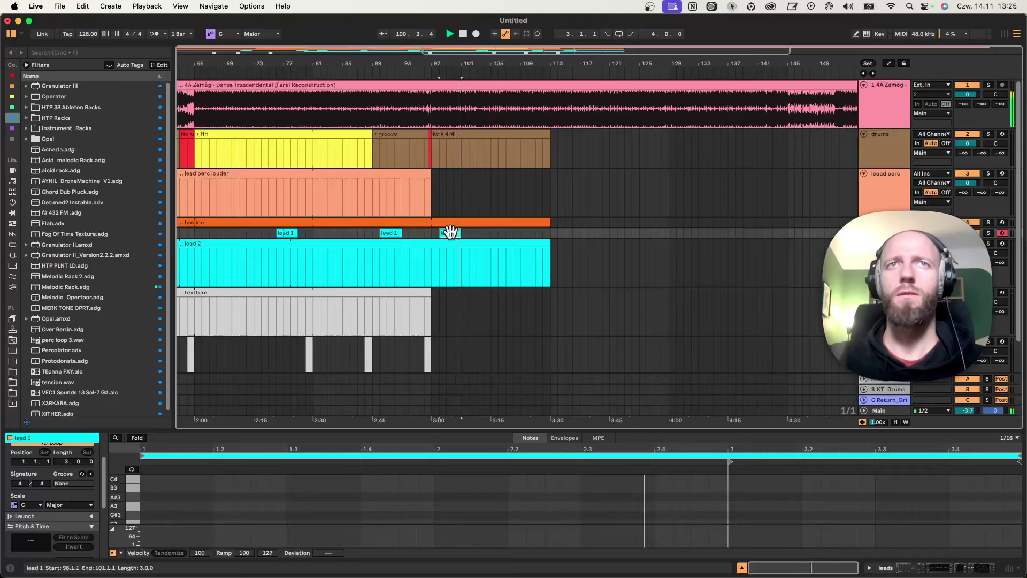
{"action": "left_click_drag", "start_coordinate": [450, 232], "coordinate": [473, 234]}
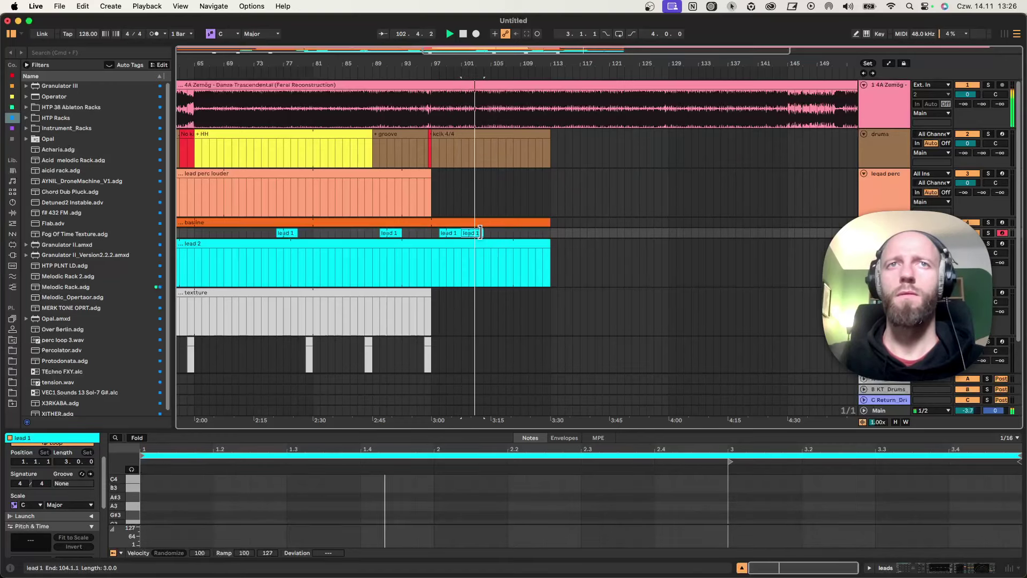
Step: Extend the textture clip to bar 113 and the lead 1 clip at bar 101 to bar 105
{"action": "left_click_drag", "start_coordinate": [431, 296], "coordinate": [550, 296]}
{"action": "left_click", "coordinate": [478, 232]}
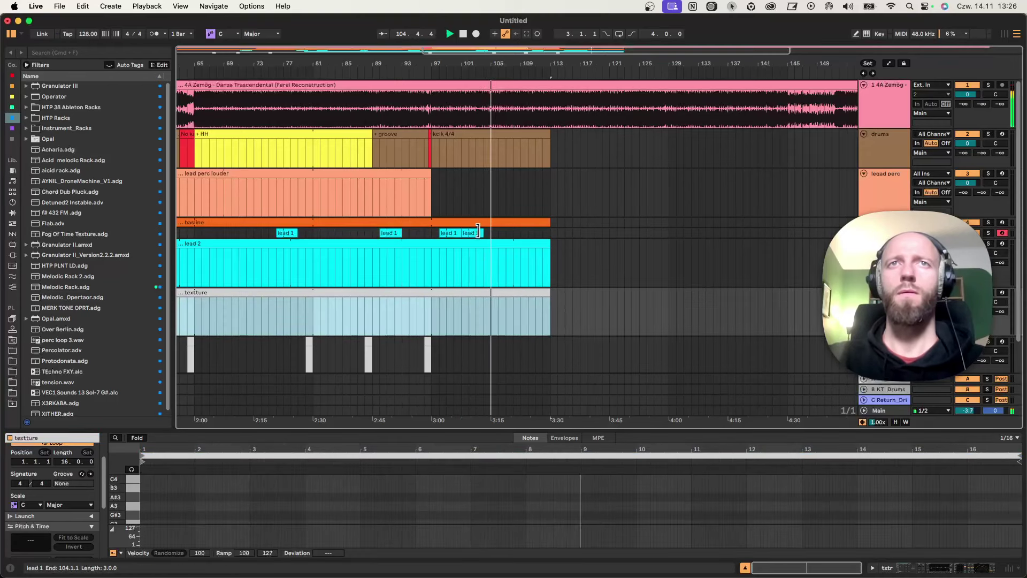
{"action": "mouse_move", "coordinate": [477, 231]}
{"action": "left_mouse_down"}
{"action": "mouse_move", "coordinate": [532, 236]}
{"action": "mouse_move", "coordinate": [490, 236]}
{"action": "left_mouse_up"}
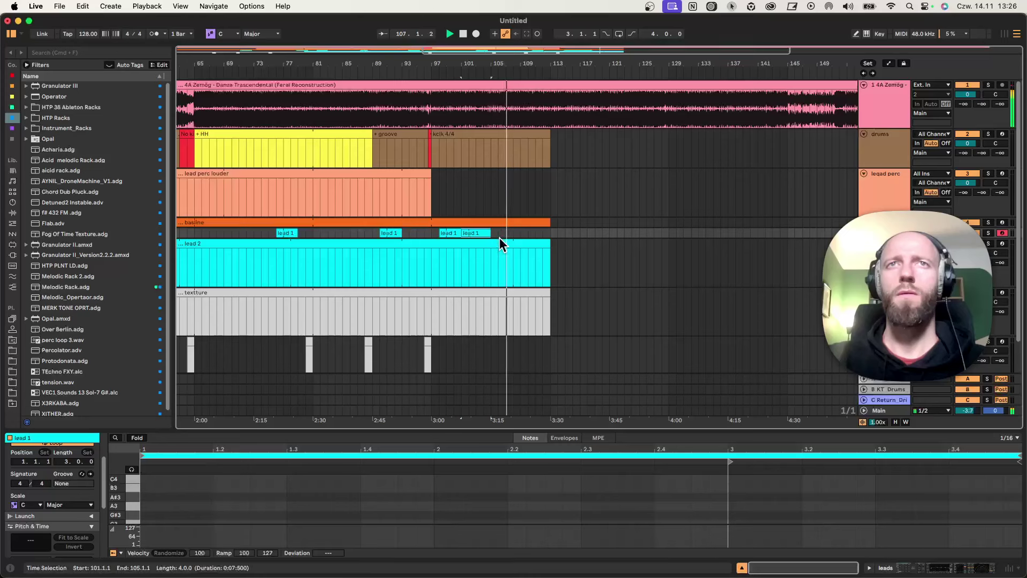
Step: Split the last kcik 4/4 clip at bar 101 and rename its second part + Shaker
{"action": "left_click", "coordinate": [486, 148]}
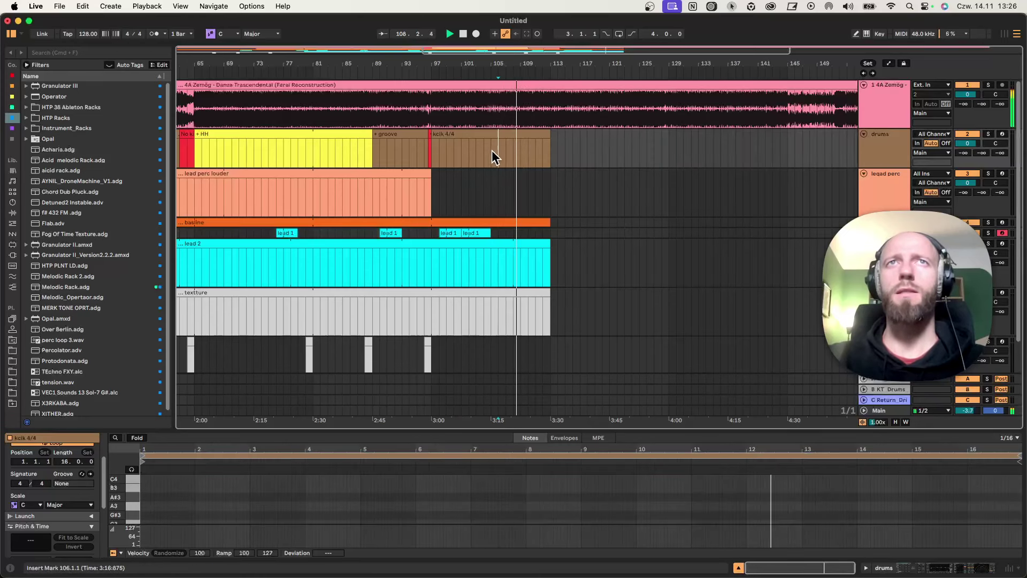
{"action": "left_click", "coordinate": [464, 152]}
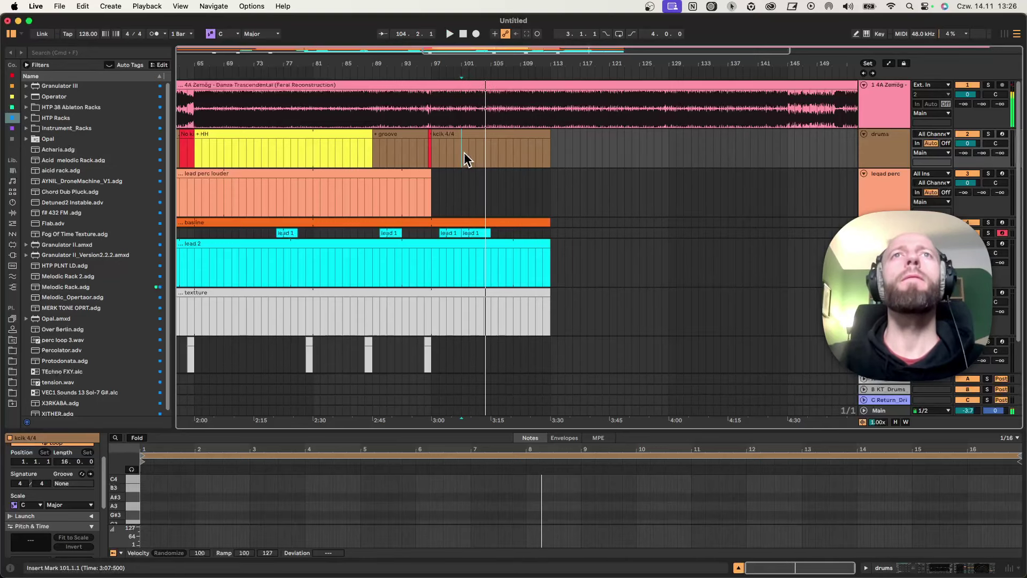
{"action": "key", "text": "super+e"}
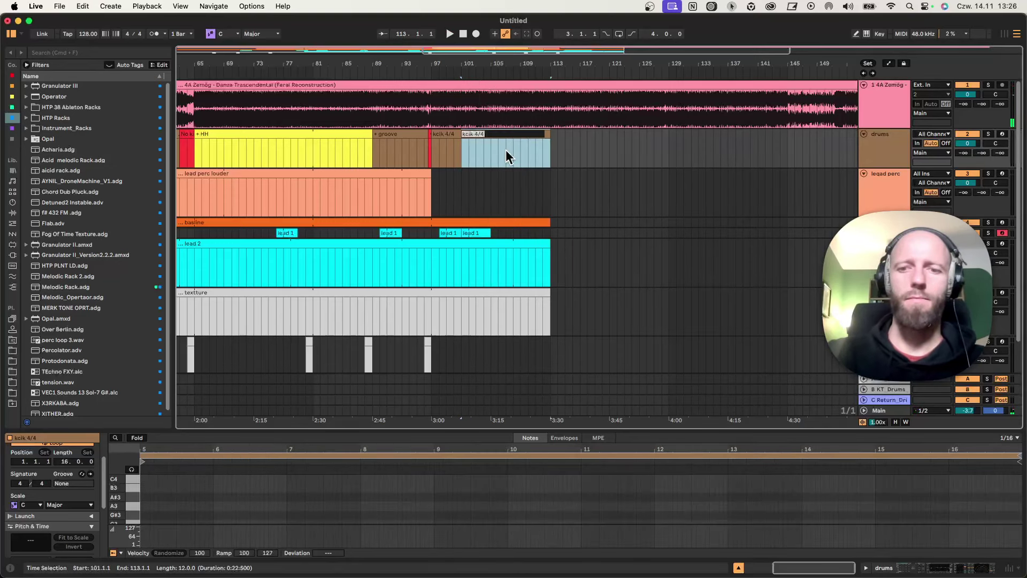
{"action": "type", "text": "+ Shak"}
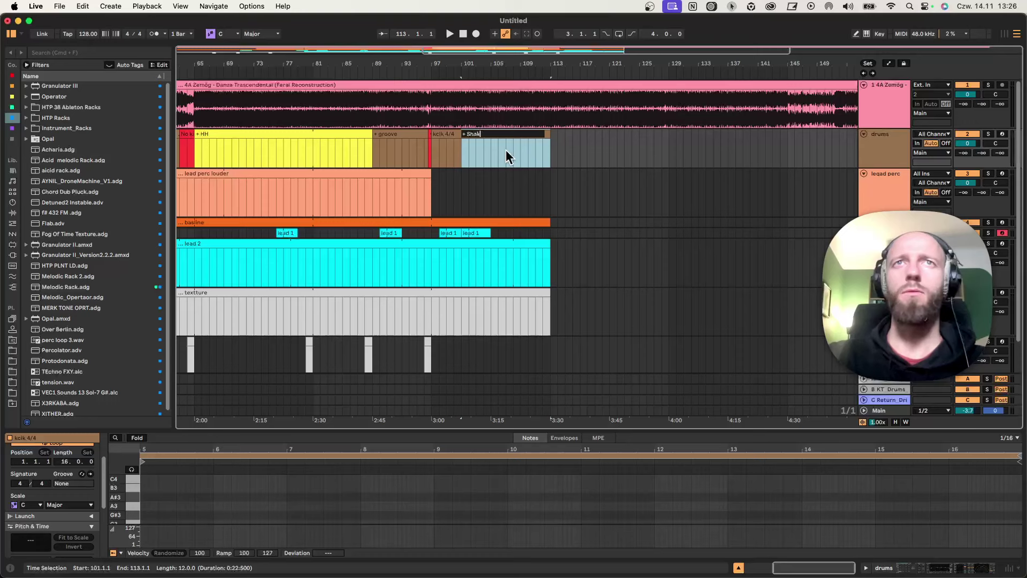
{"action": "type", "text": "er"}
{"action": "key", "text": "Return"}
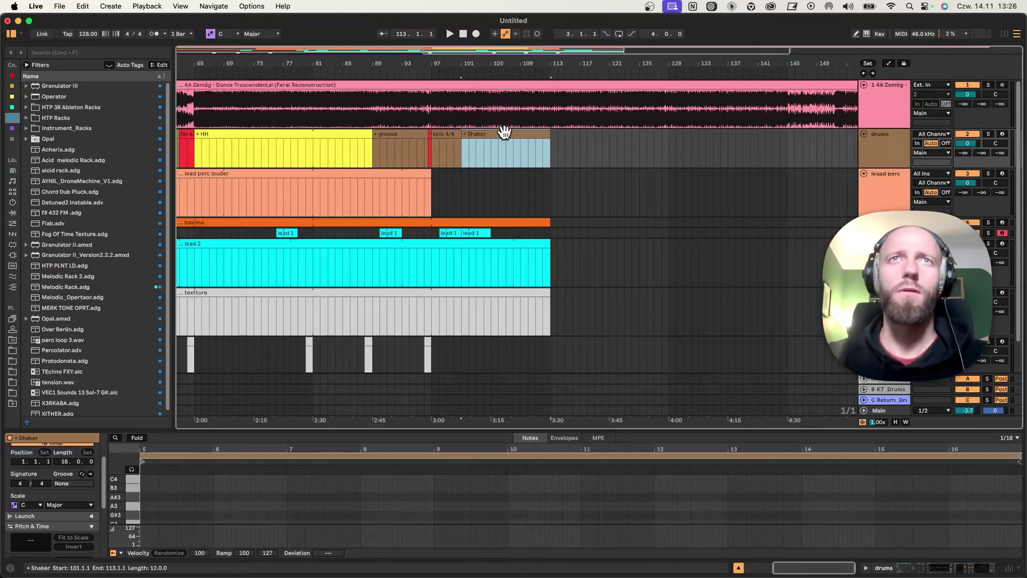
Step: Color the + Shaker clip yellow and play the section from bar 101
{"action": "right_click", "coordinate": [506, 134]}
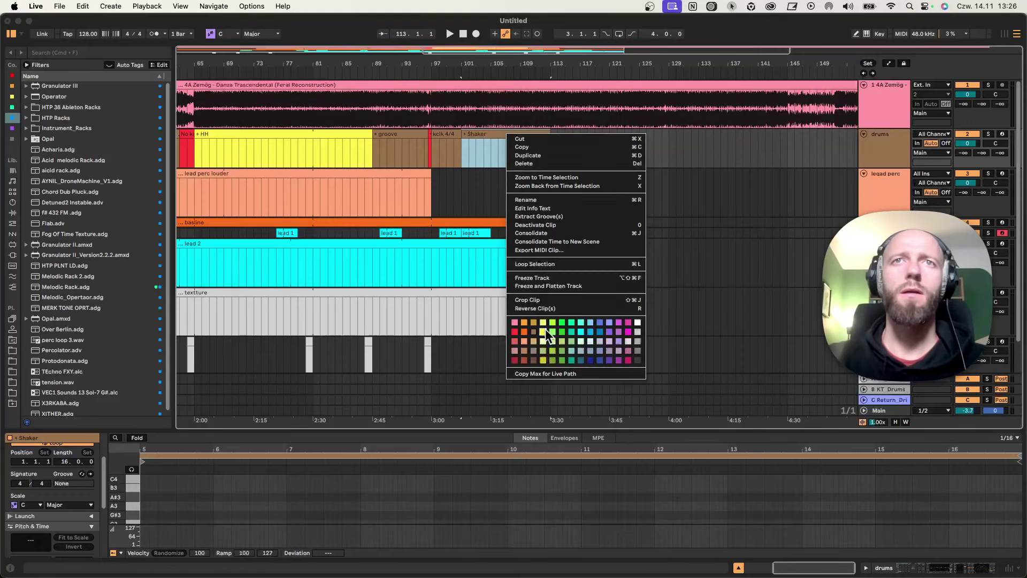
{"action": "left_click", "coordinate": [552, 321]}
{"action": "left_click", "coordinate": [462, 150]}
{"action": "key", "text": "space"}
{"action": "left_click", "coordinate": [488, 150]}
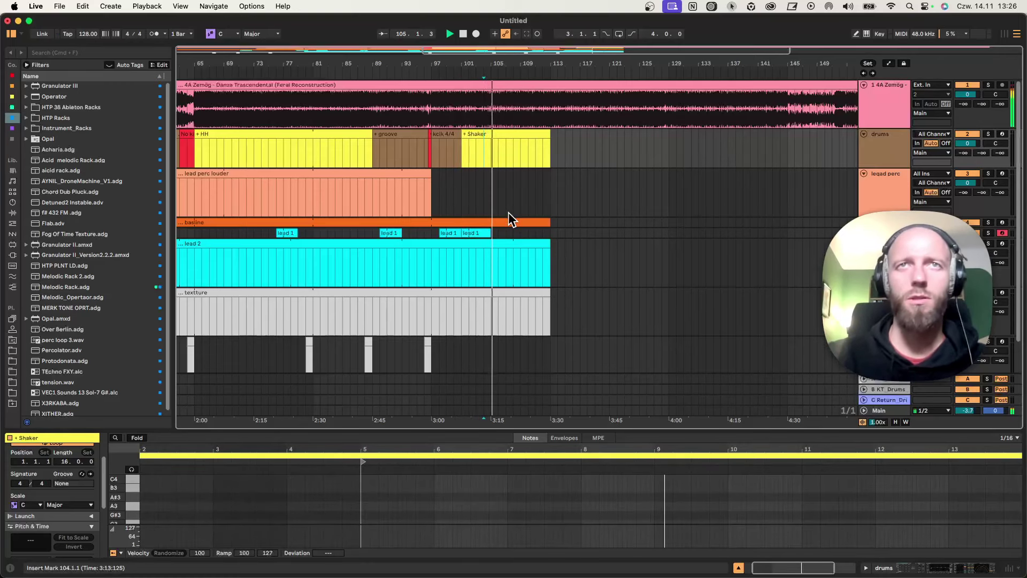
Step: Place one-bar empty clips on the fx track at bars 104 and 109 during playback
{"action": "left_click", "coordinate": [450, 353]}
{"action": "key", "text": "super+shift+m"}
{"action": "left_click_drag", "start_coordinate": [456, 347], "coordinate": [489, 345]}
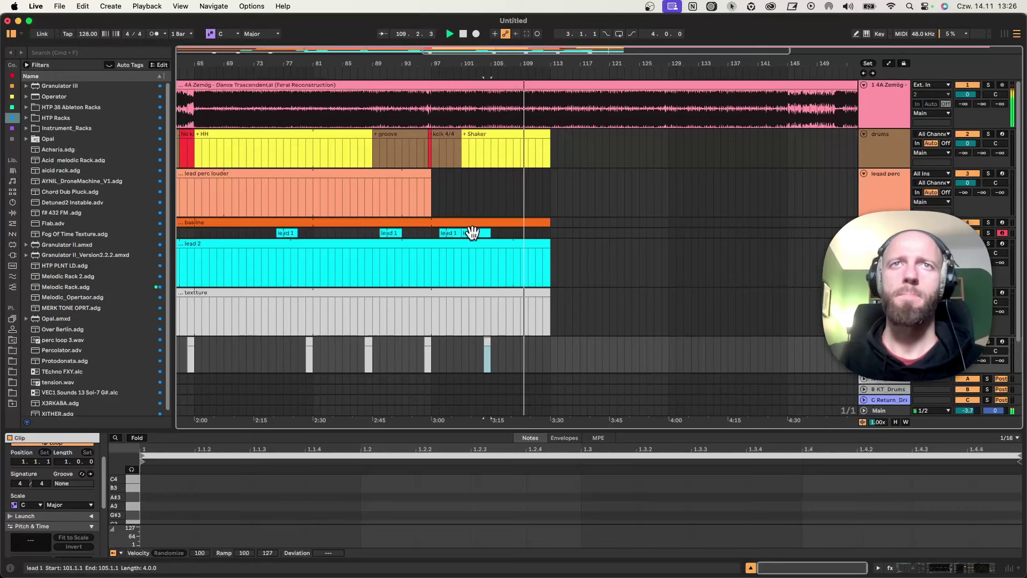
{"action": "left_click_drag", "start_coordinate": [486, 343], "coordinate": [521, 341]}
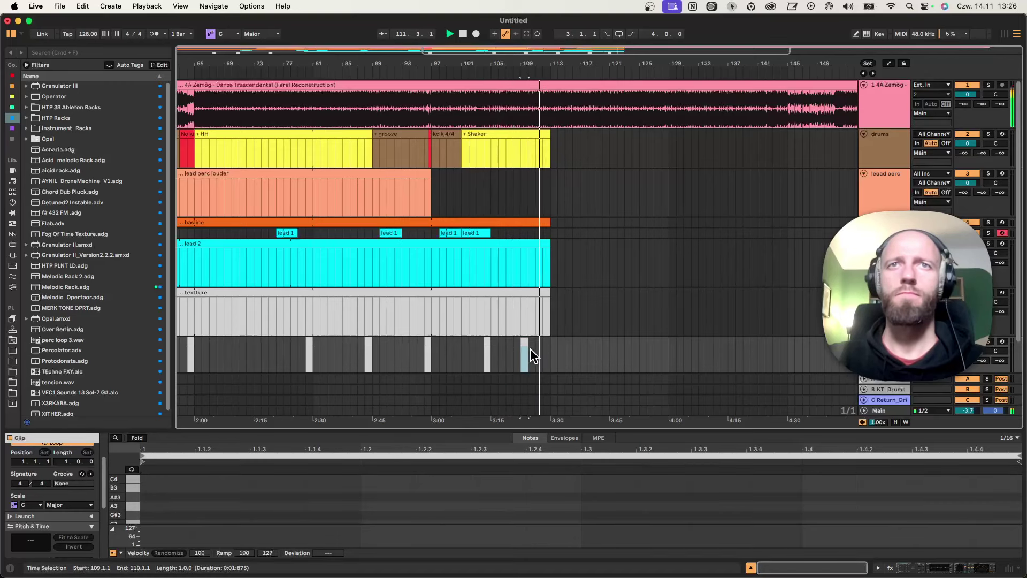
Step: Duplicate the fx clip from bar 109 and turn the copy into a clip named riser spanning bars 110 to 113
{"action": "key", "text": "super+d"}
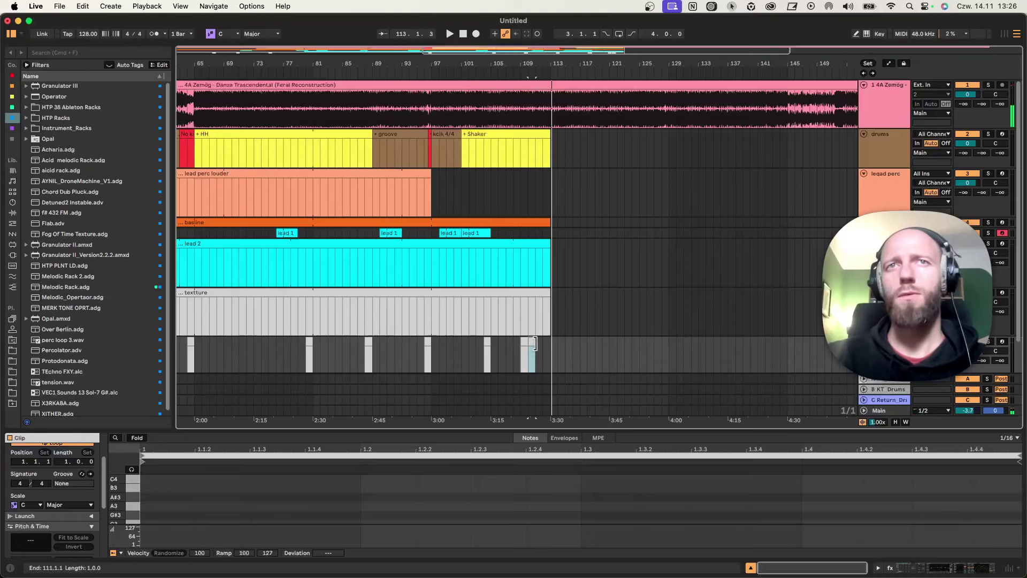
{"action": "left_click_drag", "start_coordinate": [534, 342], "coordinate": [551, 345]}
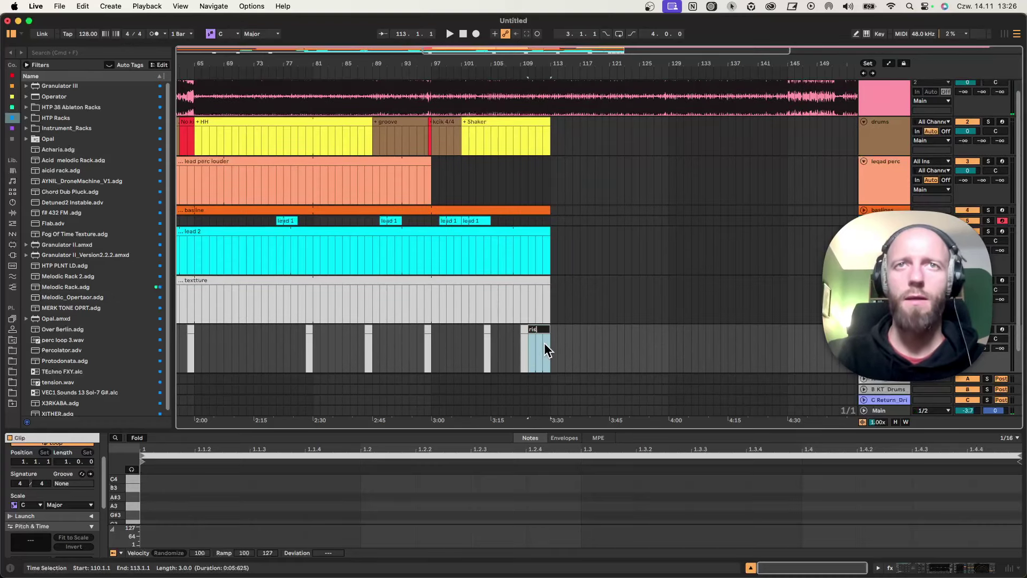
{"action": "right_click", "coordinate": [539, 331]}
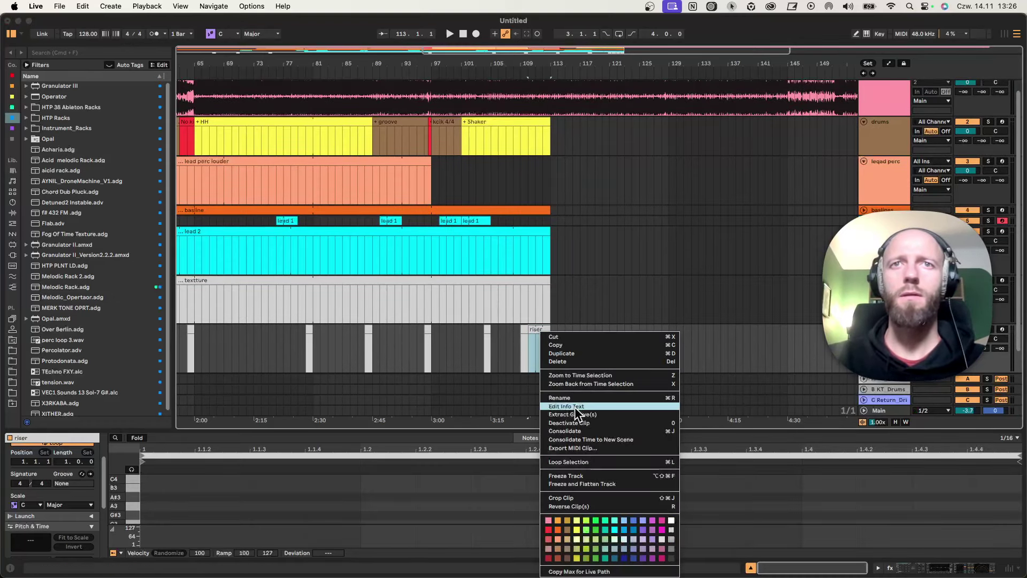
{"action": "left_click", "coordinate": [538, 332]}
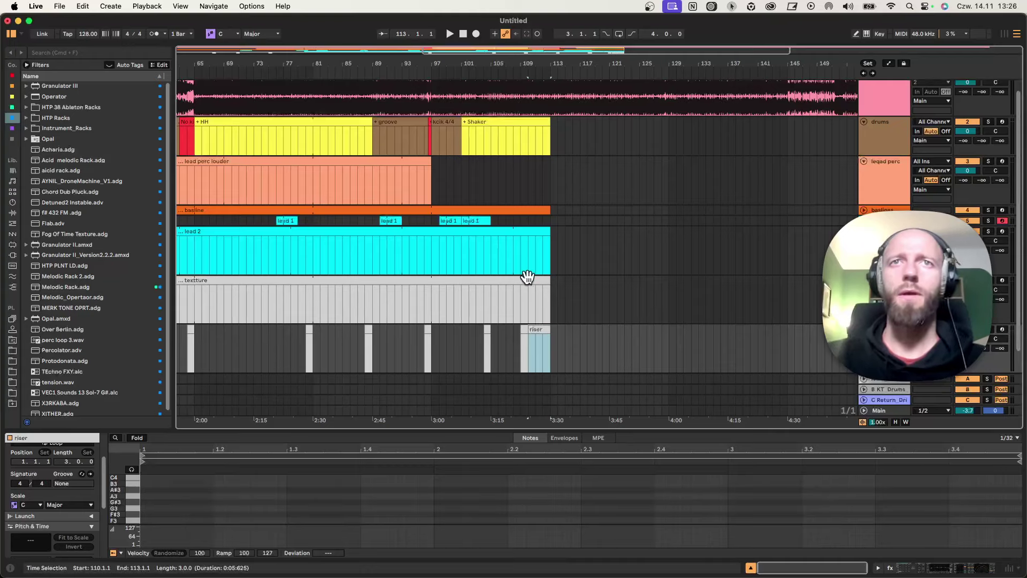
Step: Play from bars 110 and 111 to hear the riser and the section starting at bar 113
{"action": "left_click", "coordinate": [531, 304]}
{"action": "key", "text": "space"}
{"action": "scroll", "coordinate": [541, 252], "scroll_direction": "up", "scroll_amount": 1}
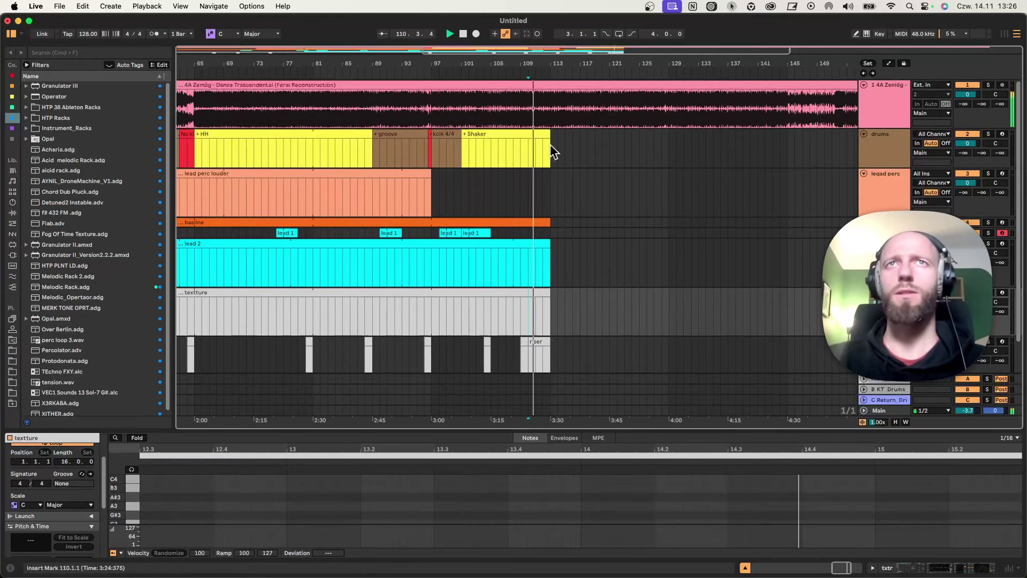
{"action": "left_click", "coordinate": [537, 204]}
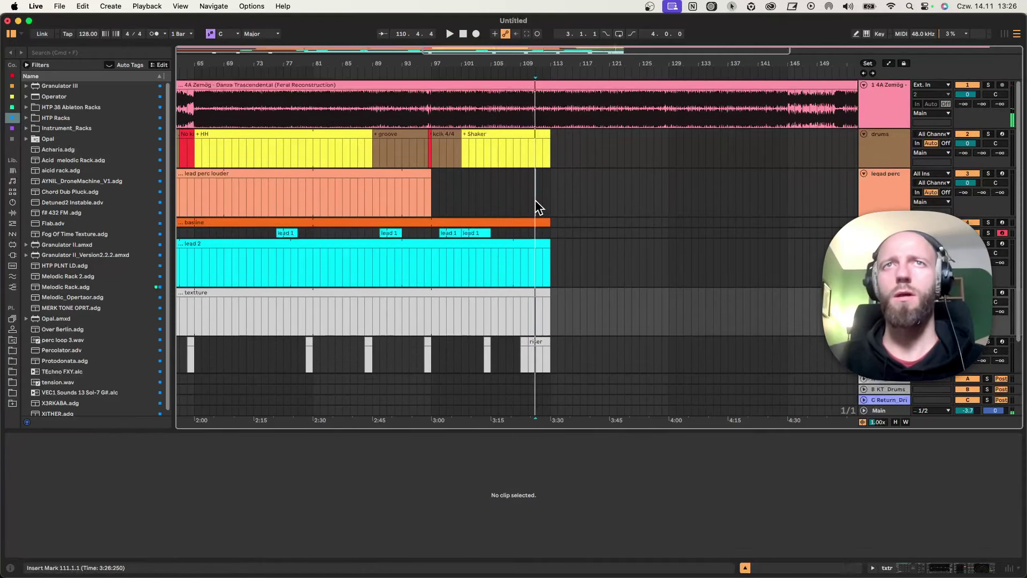
{"action": "mouse_move", "coordinate": [562, 62]}
{"action": "left_mouse_down"}
{"action": "mouse_move", "coordinate": [562, 72]}
{"action": "mouse_move", "coordinate": [547, 62]}
{"action": "left_mouse_up"}
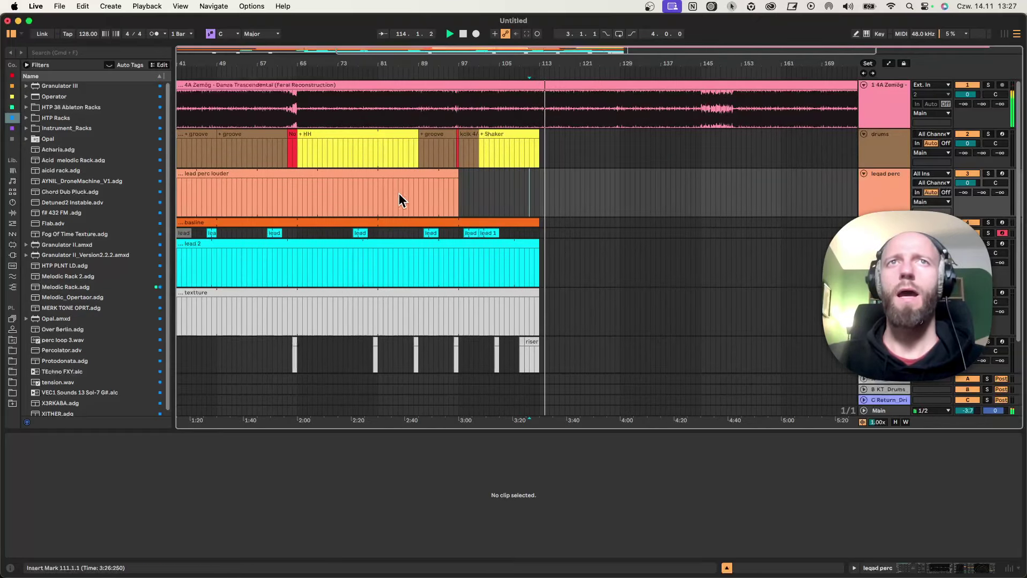
Step: Split the lead perc louder clip at bar 81 and copy its 16-bar second part to bar 113
{"action": "left_click", "coordinate": [377, 190]}
{"action": "key", "text": "super+e"}
{"action": "key", "text": "space"}
{"action": "left_click_drag", "start_coordinate": [391, 175], "coordinate": [547, 178]}
Step: Play from bars 78 and 72 to compare the earlier lead percussion with the section at bar 113
{"action": "left_click", "coordinate": [363, 185]}
{"action": "key", "text": "space"}
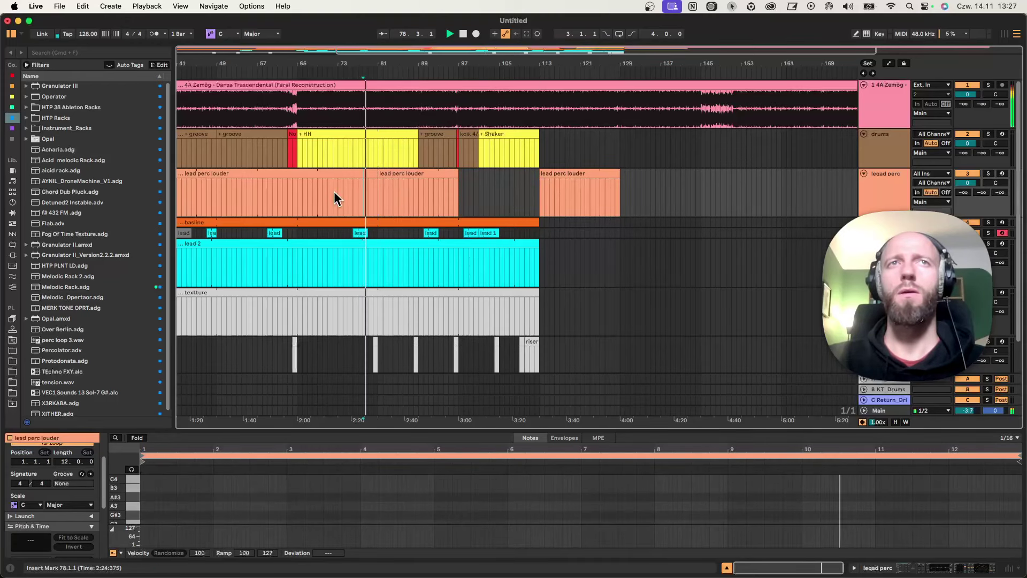
{"action": "left_click", "coordinate": [334, 193]}
{"action": "left_click", "coordinate": [409, 194]}
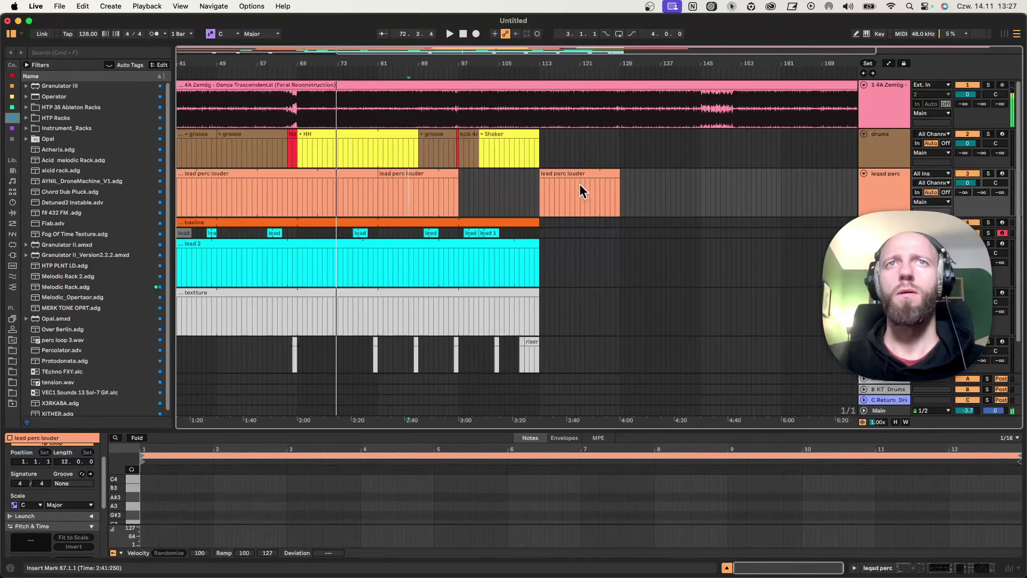
Step: Play from bar 119 and rename the lead perc clip at bar 113 to louder + mod
{"action": "left_click", "coordinate": [570, 188]}
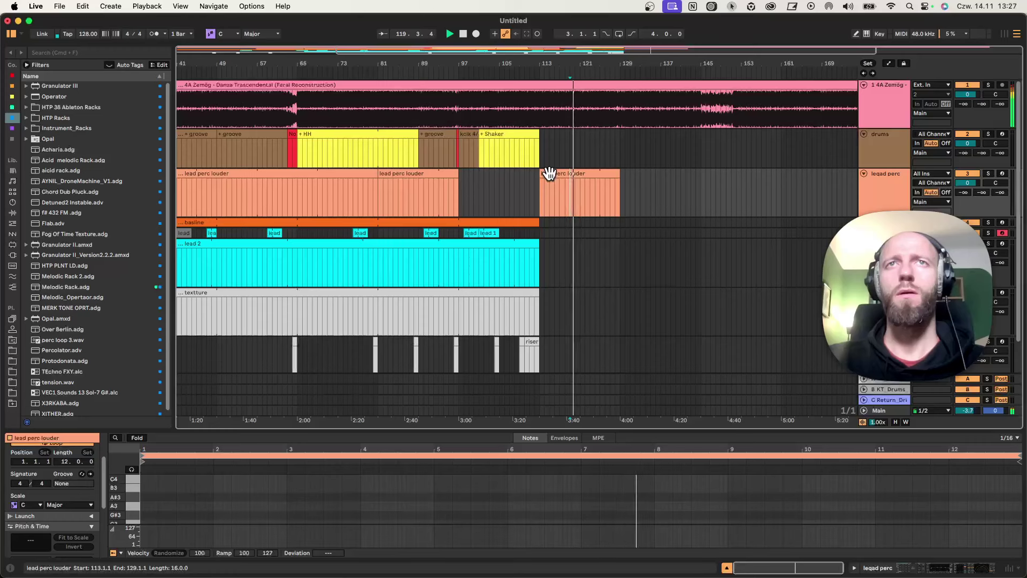
{"action": "left_click", "coordinate": [550, 173]}
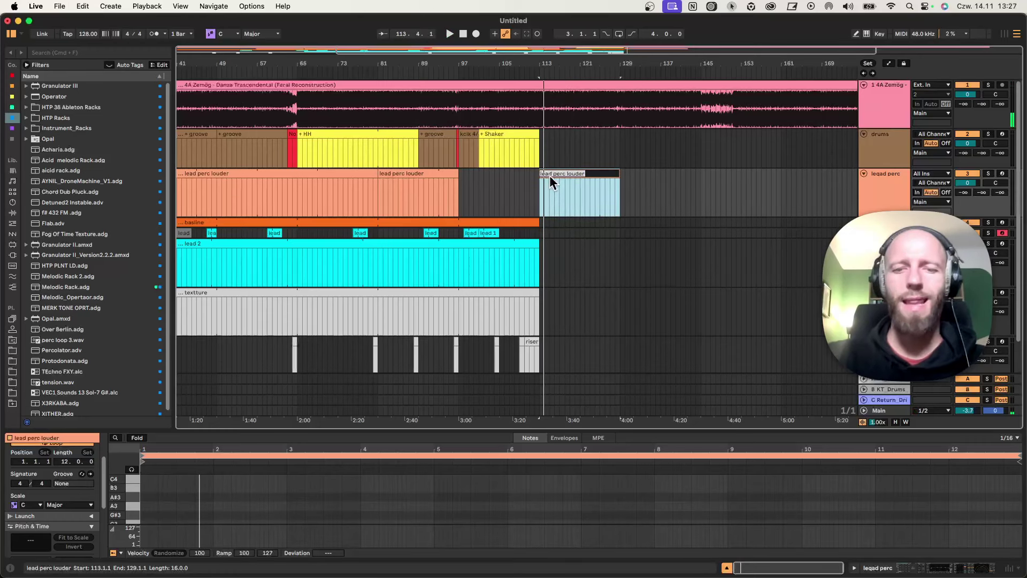
{"action": "type", "text": "lead"}
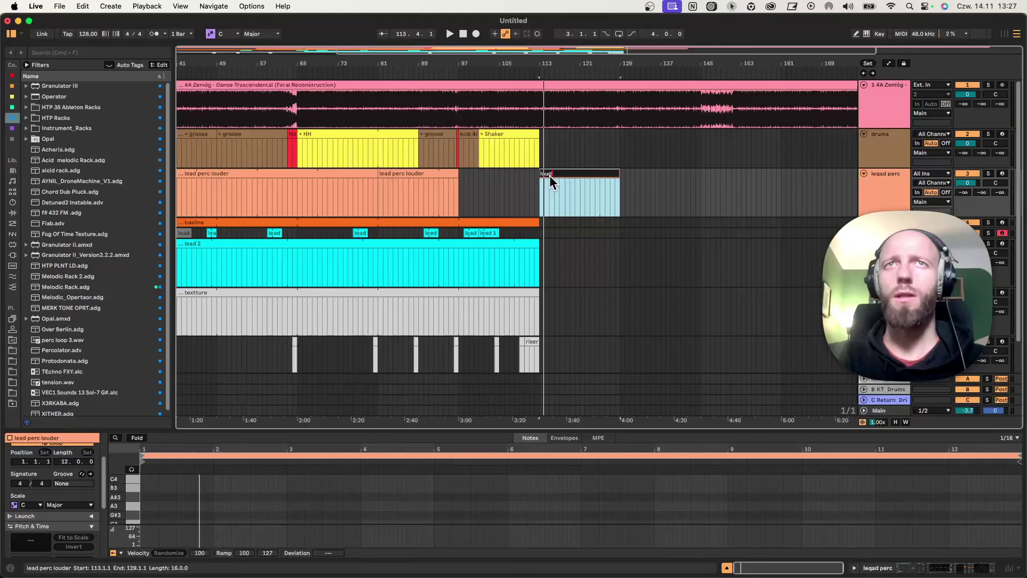
{"action": "type", "text": "mod"}
{"action": "key", "text": "Return"}
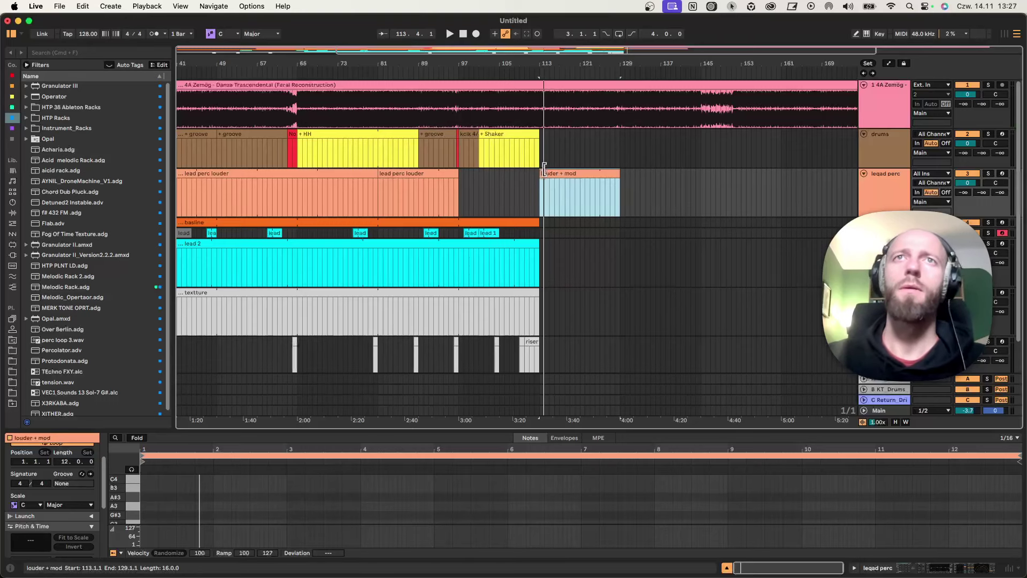
{"action": "left_click", "coordinate": [528, 183]}
{"action": "key", "text": "space"}
{"action": "mouse_move", "coordinate": [536, 144]}
{"action": "left_mouse_down"}
{"action": "mouse_move", "coordinate": [619, 137]}
{"action": "mouse_move", "coordinate": [541, 146]}
{"action": "left_mouse_up"}
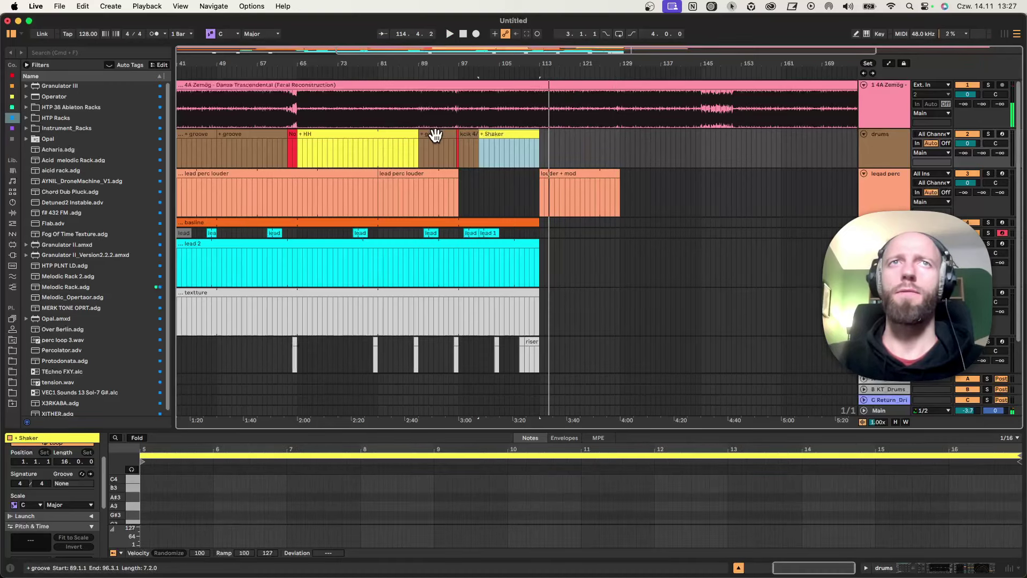
{"action": "left_click_drag", "start_coordinate": [437, 132], "coordinate": [557, 139], "text": "alt"}
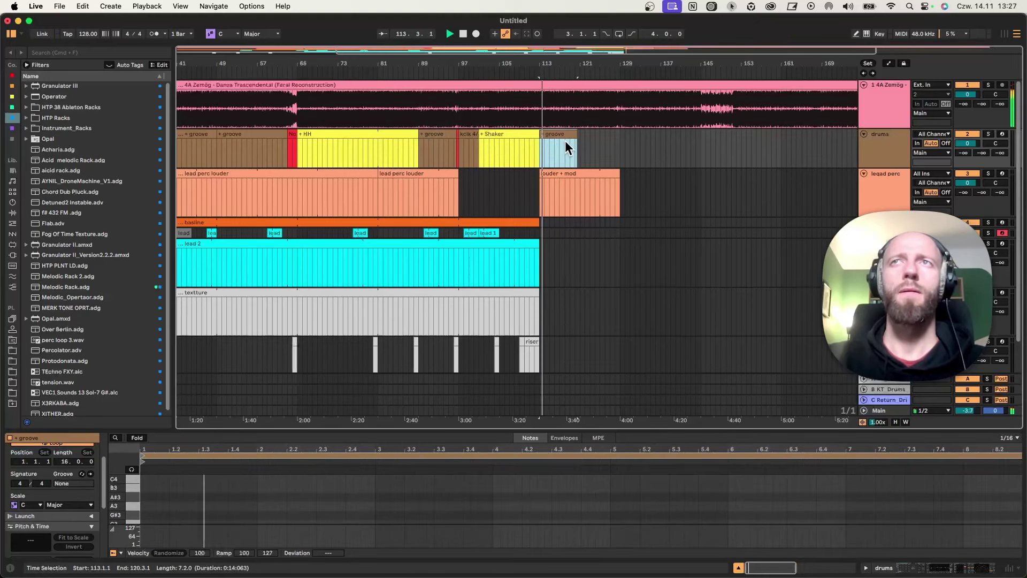
{"action": "key", "text": "Delete"}
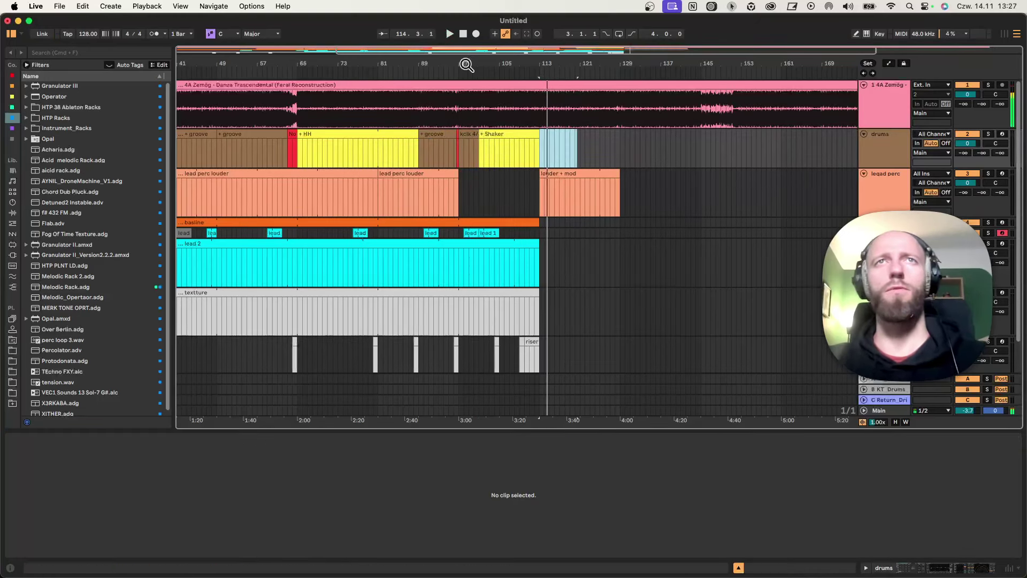
Step: Copy the kcik 4/4 clip to bar 113 on the drums track, ending it at bar 129
{"action": "left_click_drag", "start_coordinate": [467, 66], "coordinate": [484, 53]}
{"action": "key", "text": "space"}
{"action": "left_click_drag", "start_coordinate": [492, 134], "coordinate": [588, 134], "text": "alt"}
{"action": "key", "text": "space"}
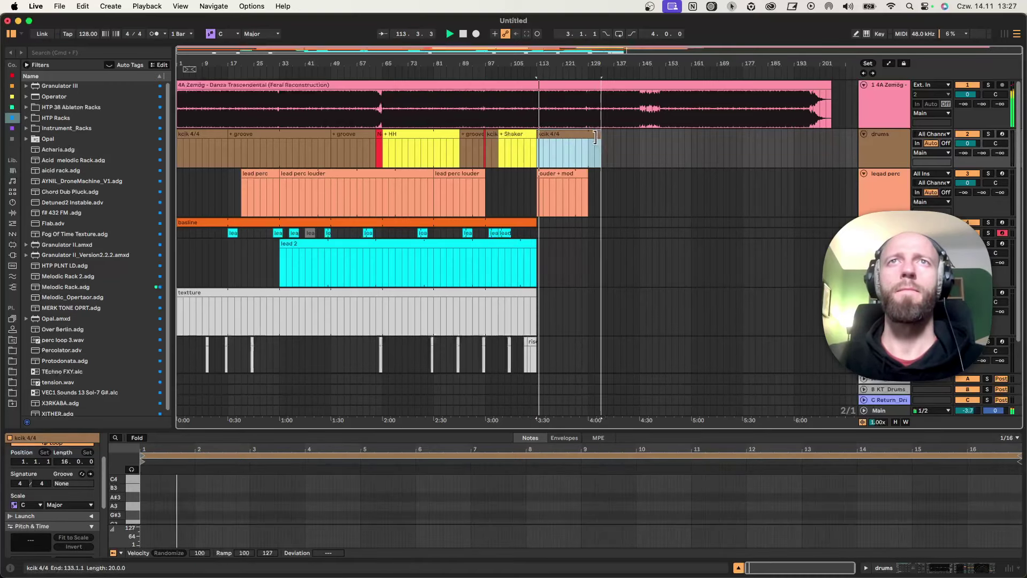
Step: Lengthen the lead 1 clip at bar 101 to bar 109 and copy a three-bar lead 1 clip to bar 111
{"action": "left_click_drag", "start_coordinate": [512, 233], "coordinate": [524, 231]}
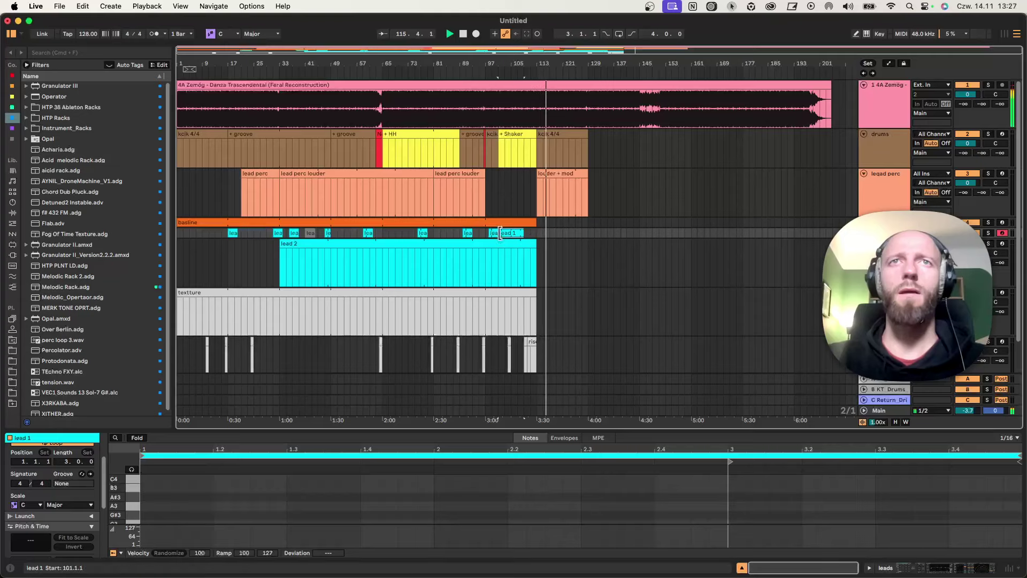
{"action": "left_click_drag", "start_coordinate": [493, 233], "coordinate": [535, 236], "text": "alt"}
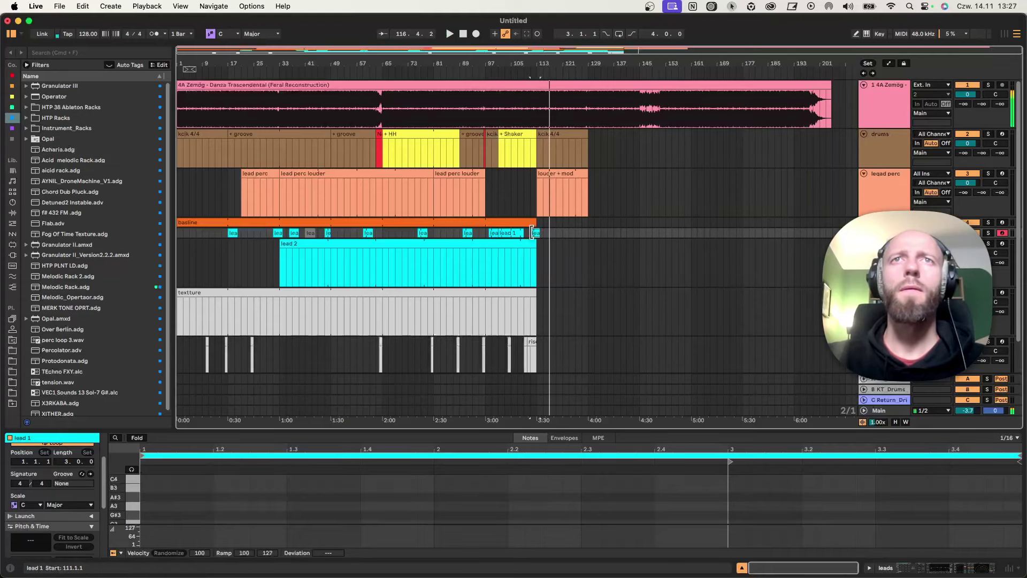
{"action": "left_click", "coordinate": [531, 201]}
{"action": "key", "text": "space"}
{"action": "key", "text": "space"}
{"action": "left_click_drag", "start_coordinate": [551, 64], "coordinate": [528, 198]}
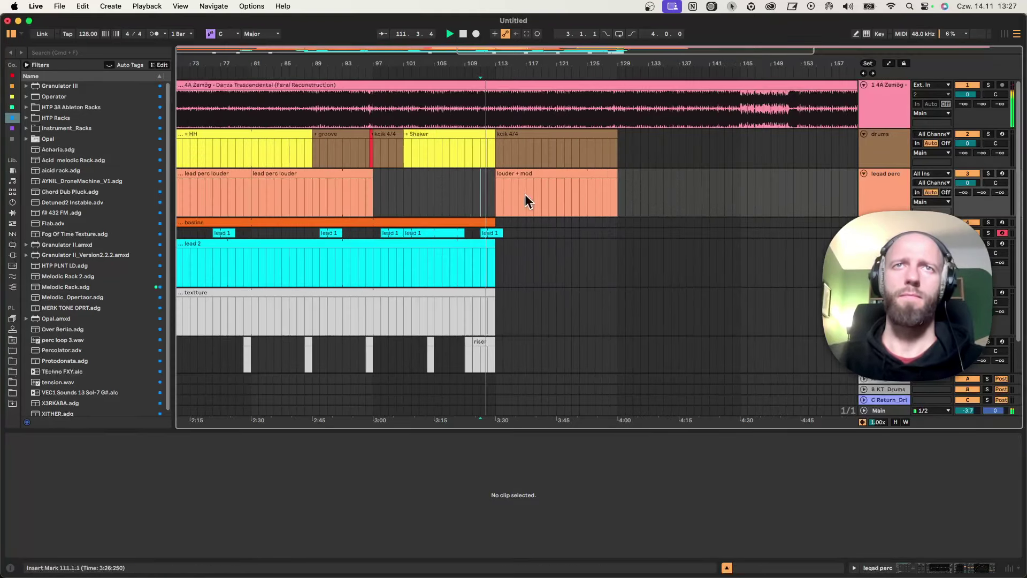
Step: Extend the textture, lead 2 and basline clips to bar 129
{"action": "left_click_drag", "start_coordinate": [495, 298], "coordinate": [615, 299]}
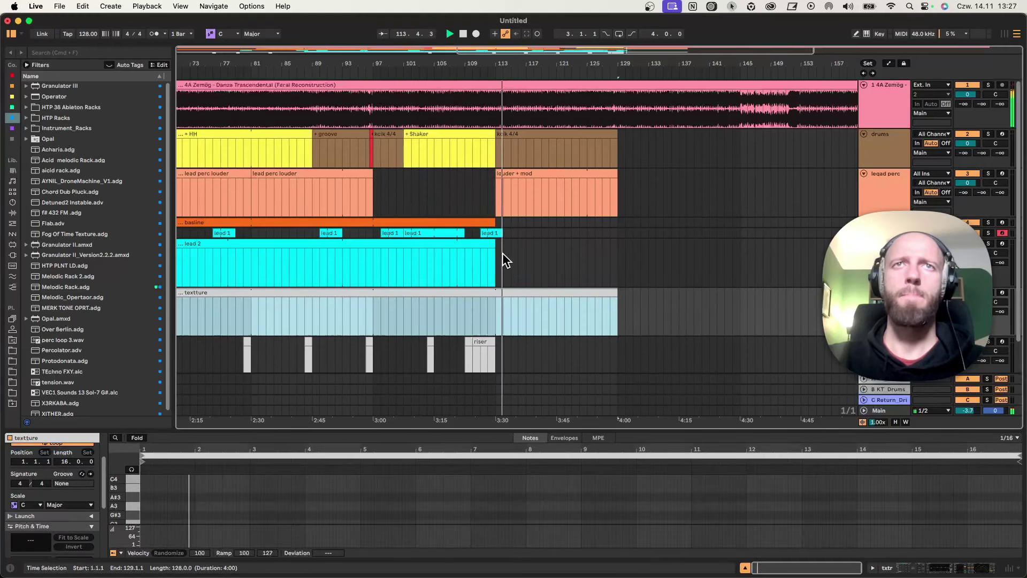
{"action": "left_click_drag", "start_coordinate": [496, 253], "coordinate": [613, 245]}
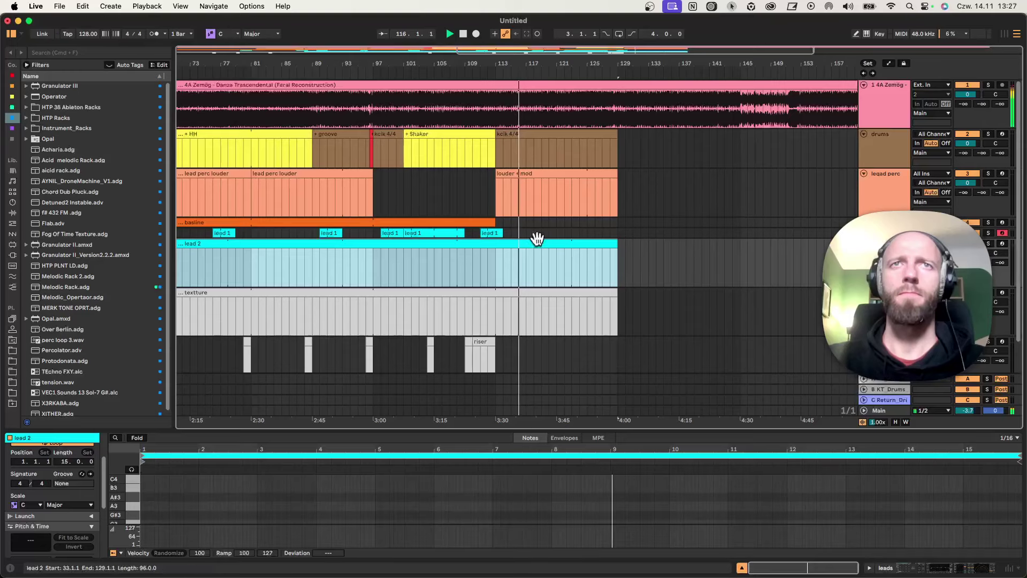
{"action": "left_click_drag", "start_coordinate": [495, 223], "coordinate": [619, 223]}
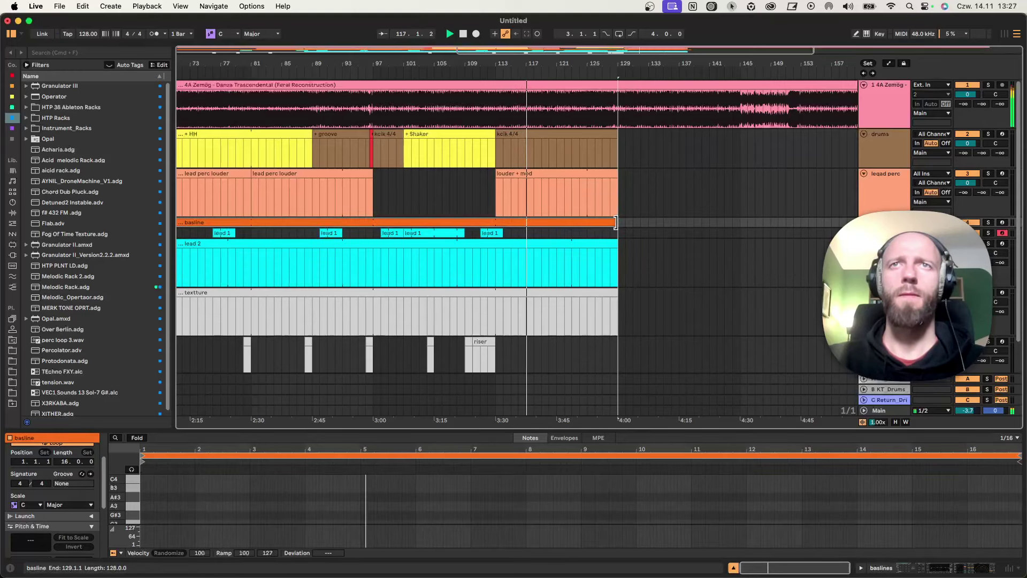
Step: Copy the lead 1 clip from bar 111 to bar 120 and shorten the copy to end at bar 122
{"action": "left_click_drag", "start_coordinate": [600, 62], "coordinate": [524, 57]}
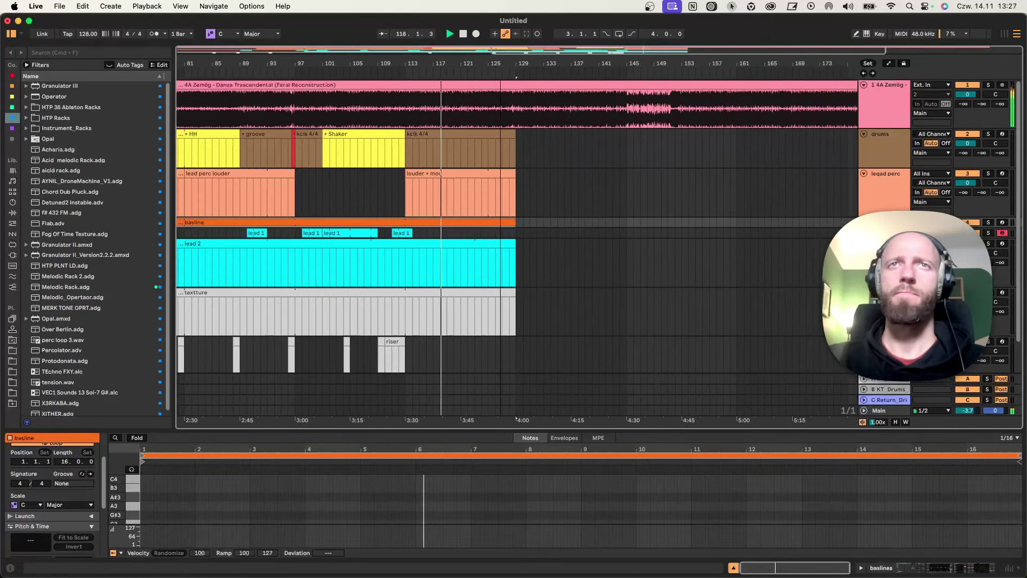
{"action": "scroll", "coordinate": [497, 260], "scroll_direction": "down", "scroll_amount": 2}
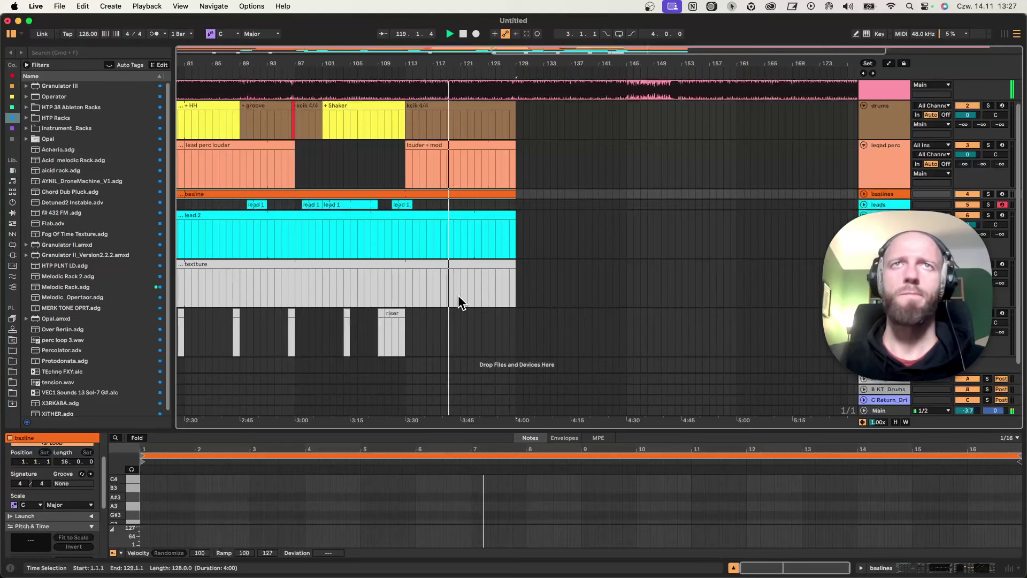
{"action": "scroll", "coordinate": [458, 294], "scroll_direction": "up", "scroll_amount": 2}
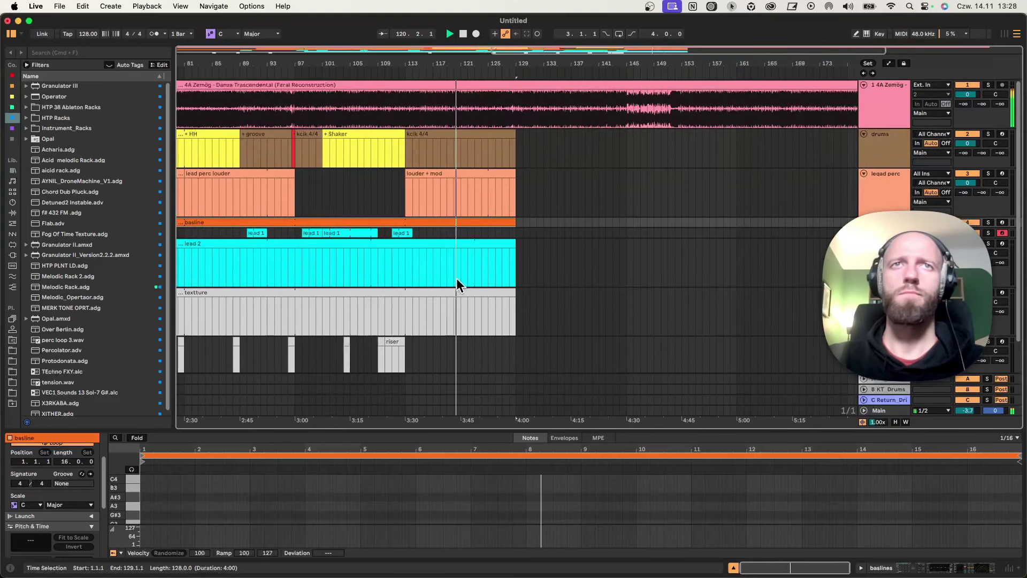
{"action": "left_click_drag", "start_coordinate": [399, 233], "coordinate": [467, 234]}
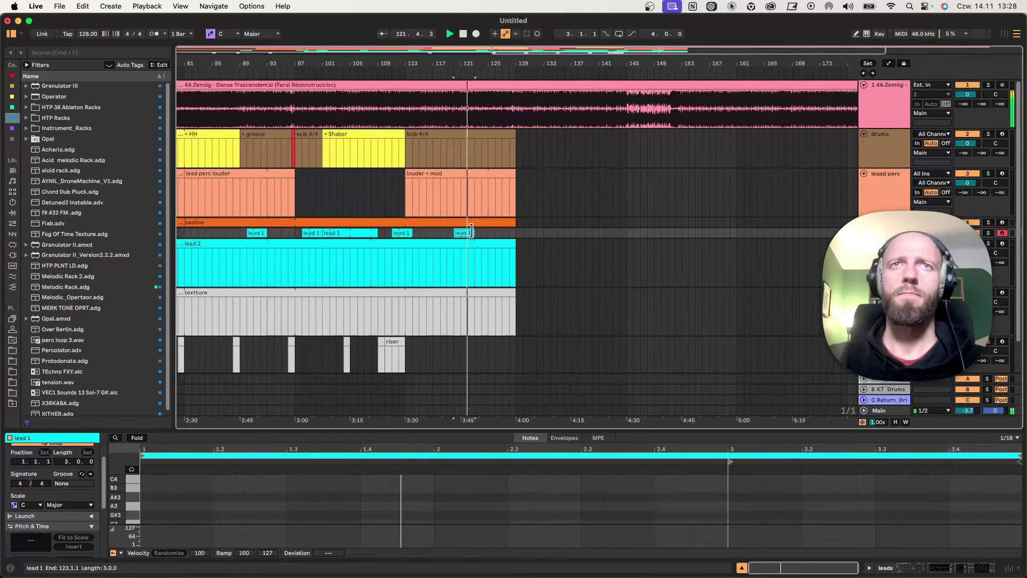
Step: Split the kcik 4/4 clip at bar 121 and play the Shaker section from bars 101 and 106 for comparison
{"action": "left_click", "coordinate": [461, 151]}
{"action": "key", "text": "super+e"}
{"action": "left_click", "coordinate": [359, 133]}
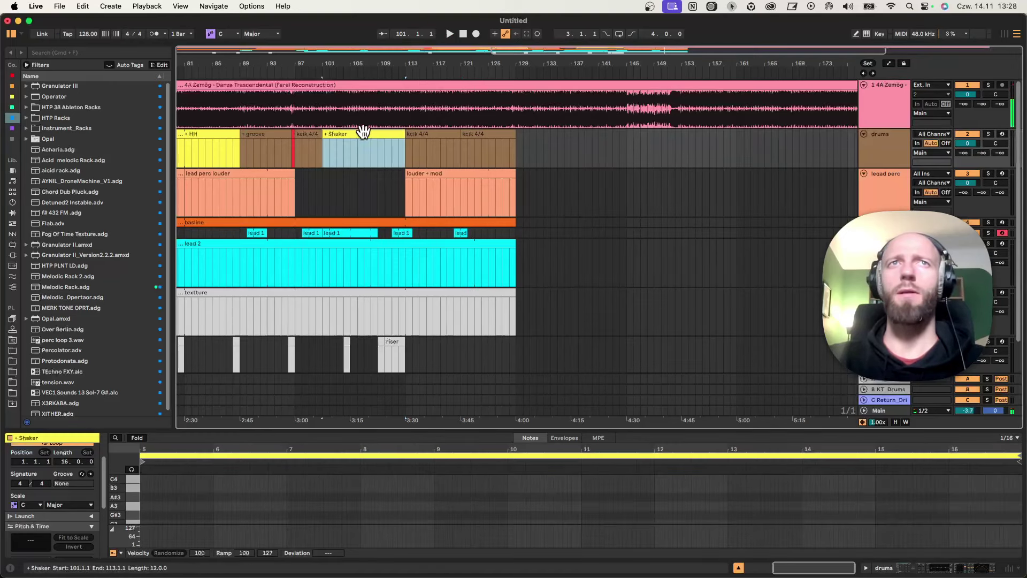
{"action": "key", "text": "space"}
{"action": "key", "text": "space"}
{"action": "left_click", "coordinate": [358, 152]}
{"action": "key", "text": "space"}
{"action": "key", "text": "space"}
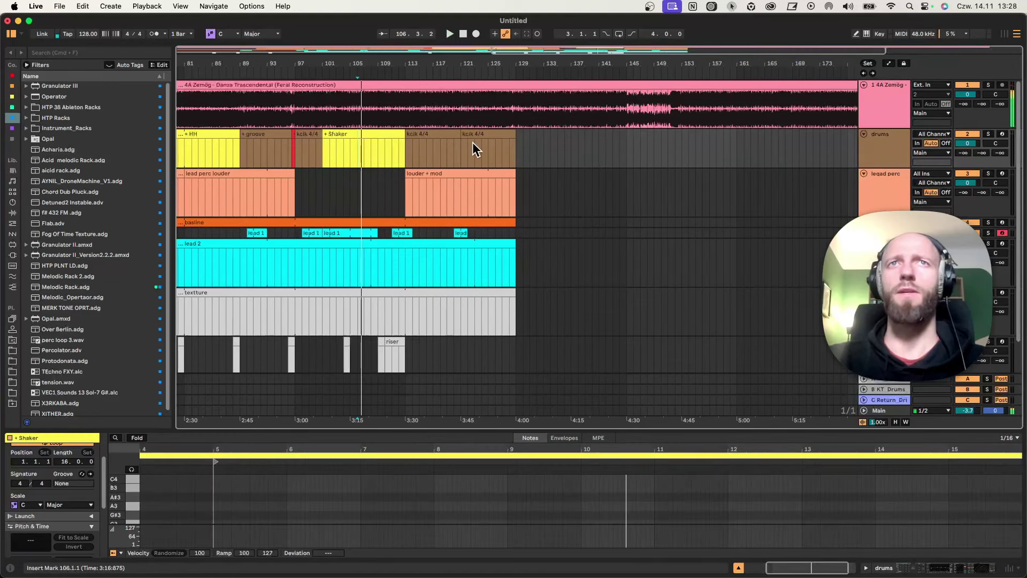
Step: Rename the drums clip spanning bars 121 to 129 as + shaker 2
{"action": "left_click", "coordinate": [475, 123]}
{"action": "key", "text": "space"}
{"action": "left_click", "coordinate": [475, 131]}
{"action": "key", "text": "super+r"}
{"action": "type", "text": "+ s"}
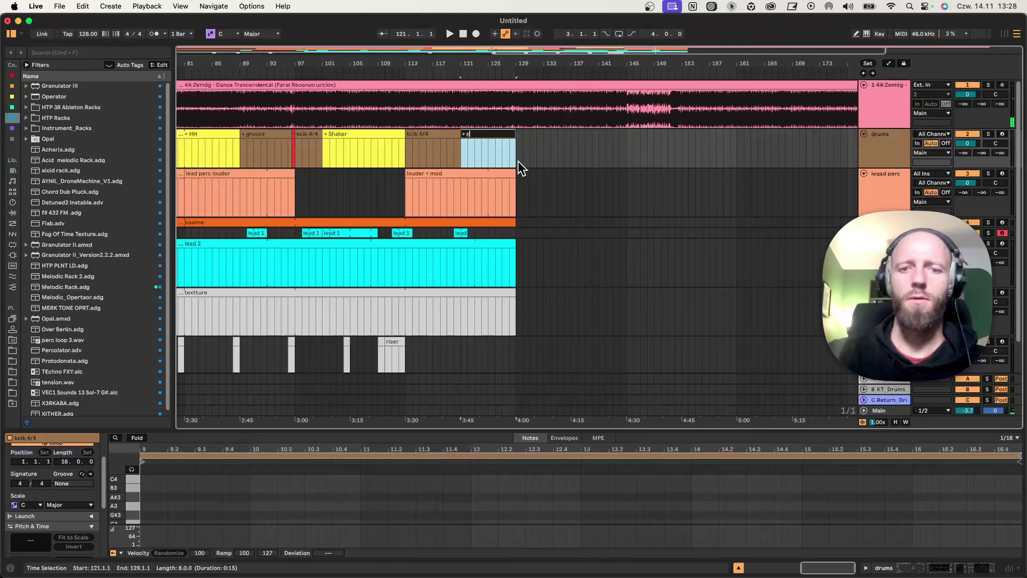
{"action": "type", "text": "haker 2"}
{"action": "key", "text": "Return"}
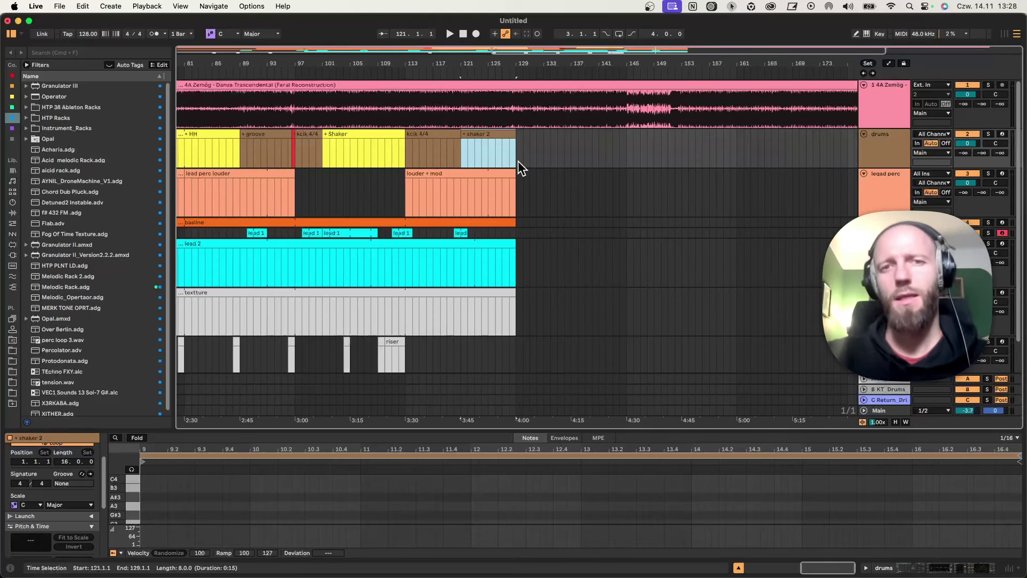
Step: Color the + shaker 2 clip bright yellow to match the + Shaker clip
{"action": "right_click", "coordinate": [496, 137]}
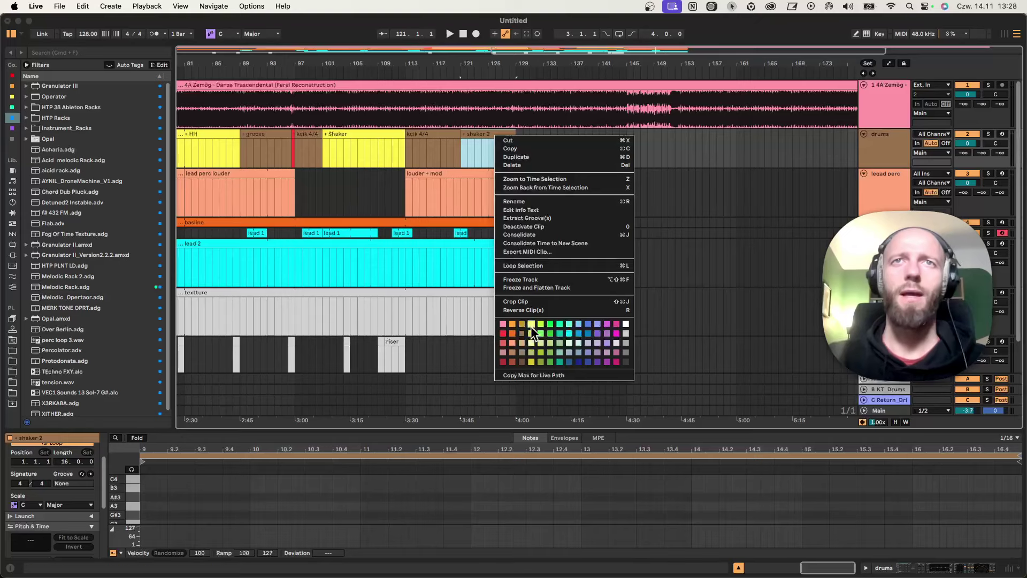
{"action": "left_click", "coordinate": [530, 327]}
{"action": "right_click", "coordinate": [486, 131]}
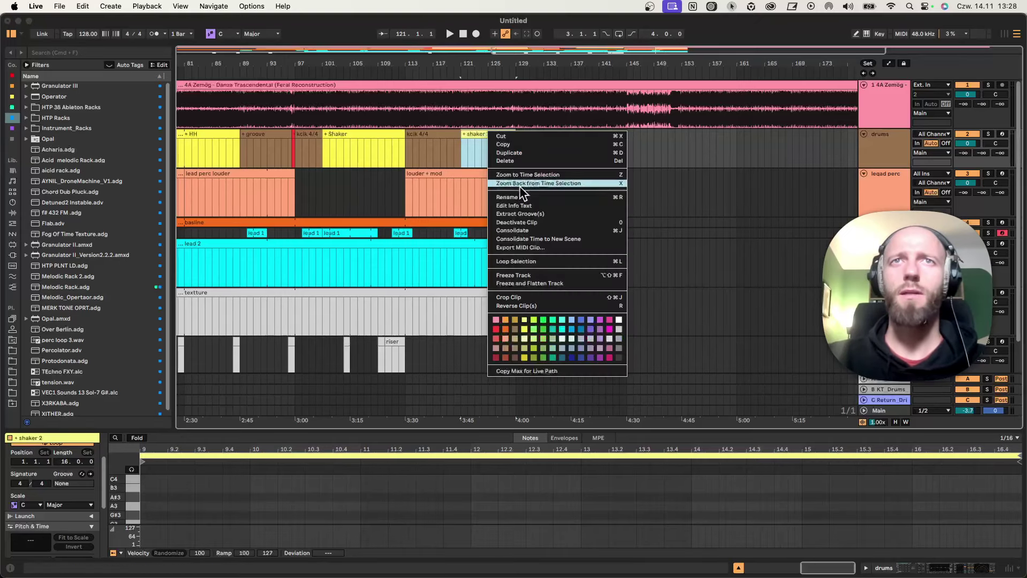
{"action": "left_click", "coordinate": [522, 330]}
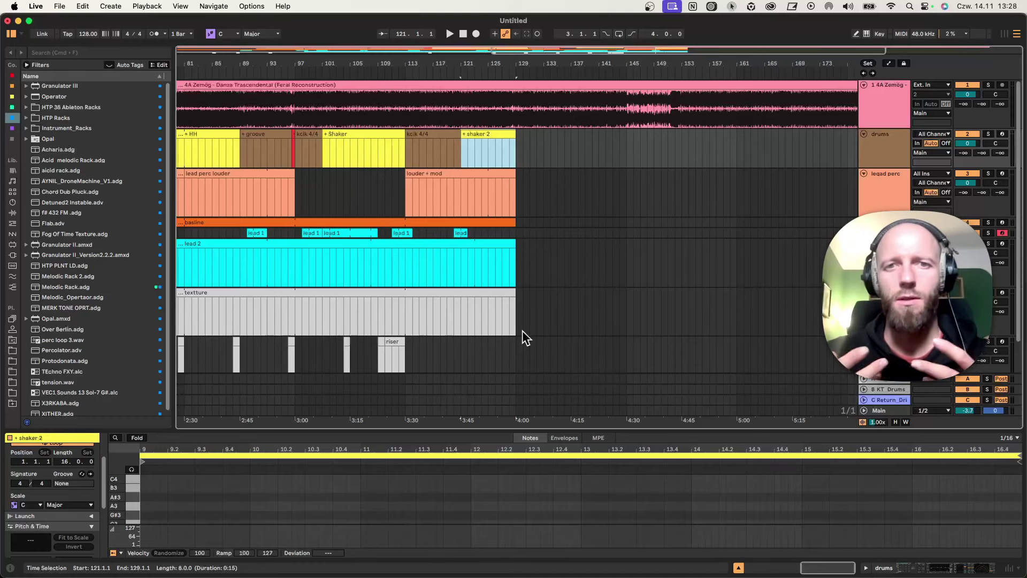
Step: Play from bars 108, 83, 121 and 124 to compare the earlier hi-hats and shaker with the shaker 2 section
{"action": "left_click", "coordinate": [365, 133]}
{"action": "left_click", "coordinate": [373, 153]}
{"action": "key", "text": "space"}
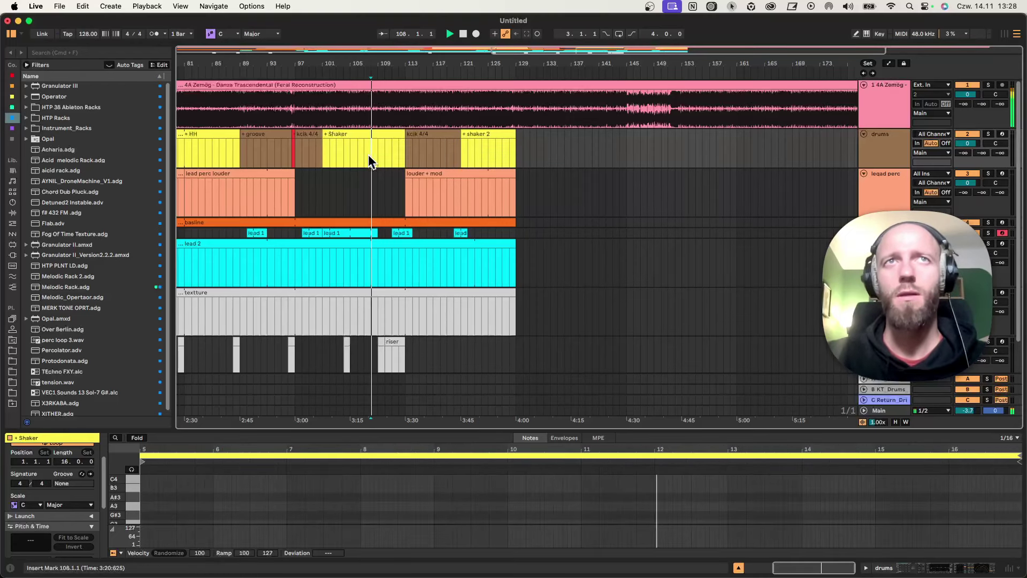
{"action": "left_click", "coordinate": [198, 149]}
{"action": "key", "text": "space"}
{"action": "key", "text": "space"}
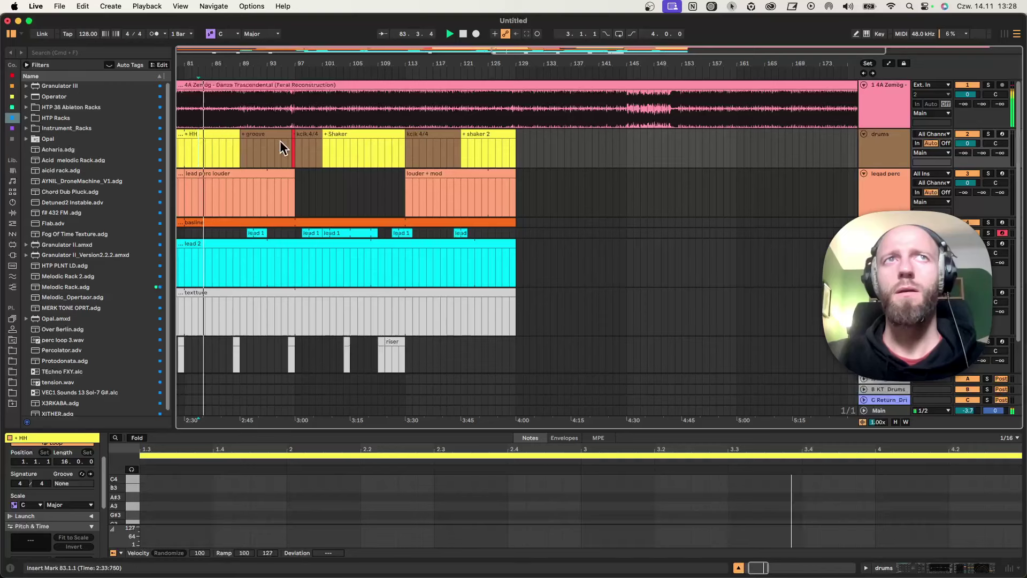
{"action": "left_click", "coordinate": [475, 133]}
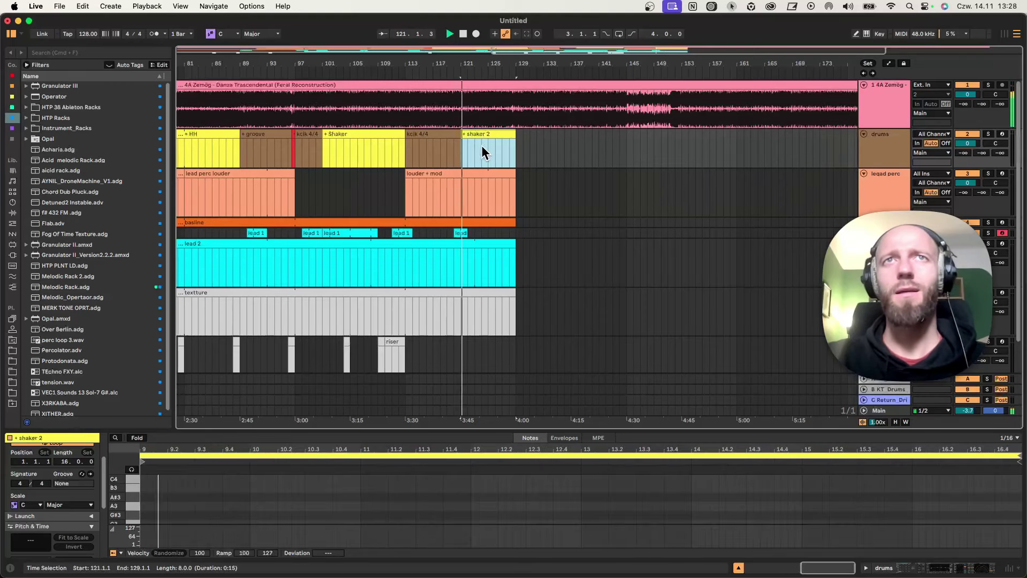
{"action": "left_click", "coordinate": [482, 149]}
{"action": "key", "text": "space"}
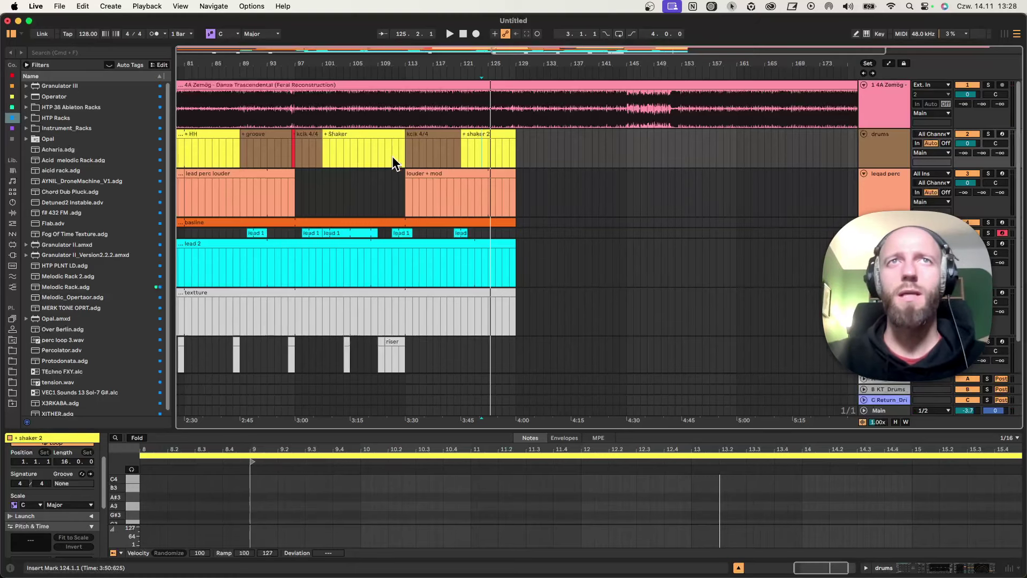
{"action": "left_click", "coordinate": [372, 149]}
{"action": "key", "text": "space"}
Step: Play the section from bar 121 and rename its drums clip to + shaker OH 2
{"action": "left_click", "coordinate": [484, 134]}
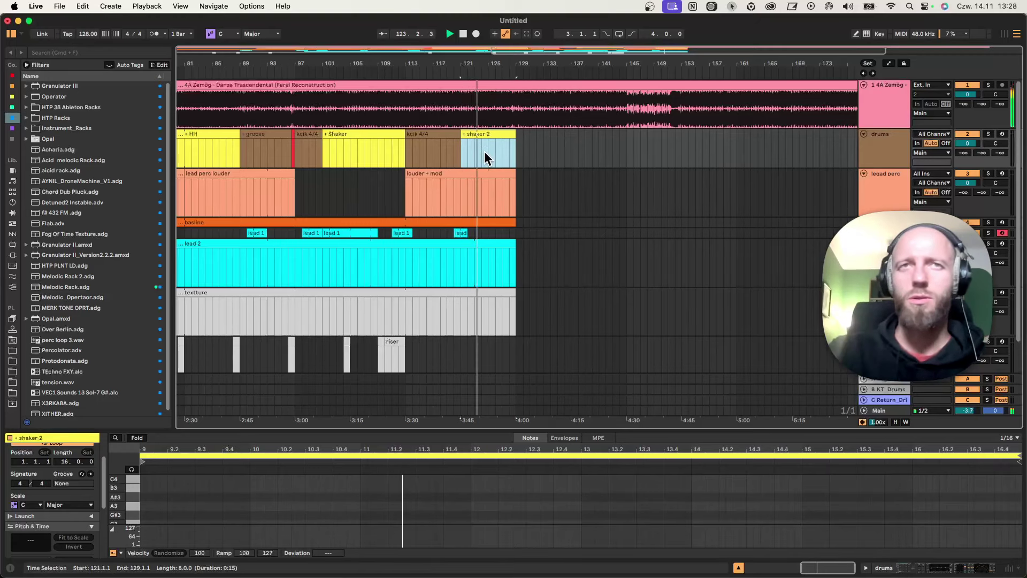
{"action": "left_click", "coordinate": [490, 154]}
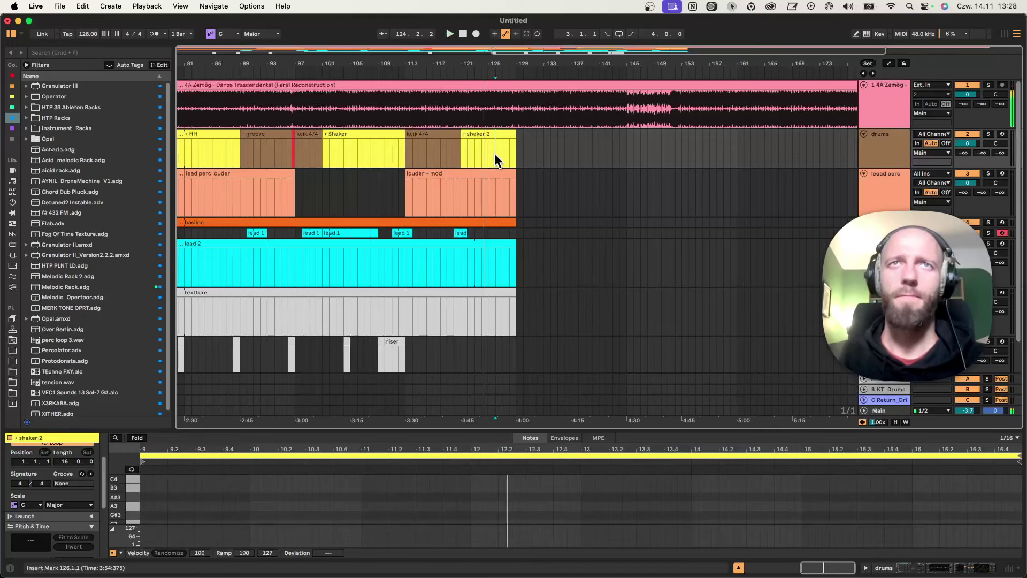
{"action": "left_click", "coordinate": [491, 134]}
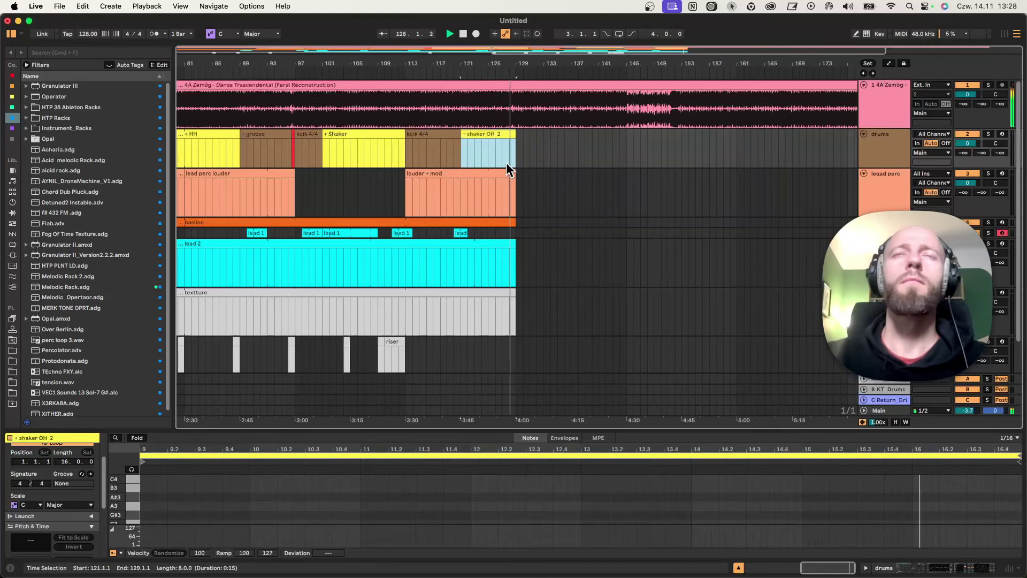
{"action": "key", "text": "Return"}
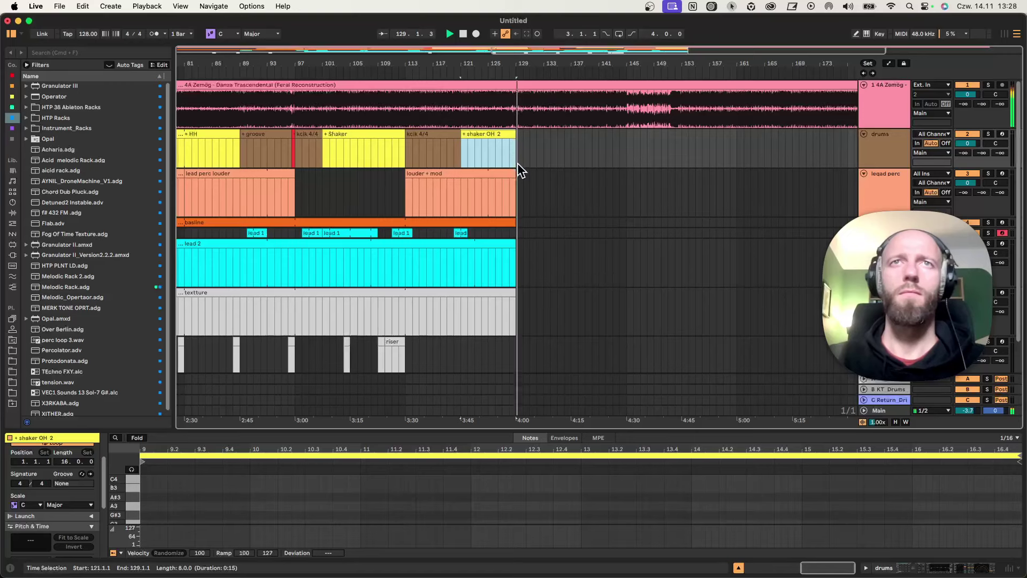
{"action": "key", "text": "space"}
Step: Copy the one-bar fx clip from bar 109 to bar 128 and color the copy red
{"action": "left_click_drag", "start_coordinate": [382, 345], "coordinate": [512, 344]}
{"action": "right_click", "coordinate": [512, 342]}
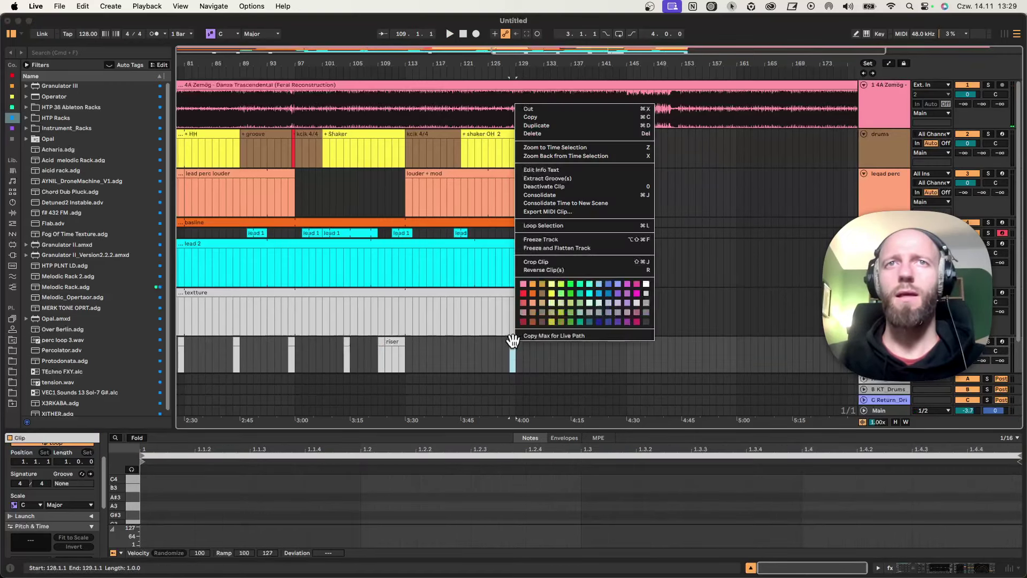
{"action": "left_click", "coordinate": [530, 304]}
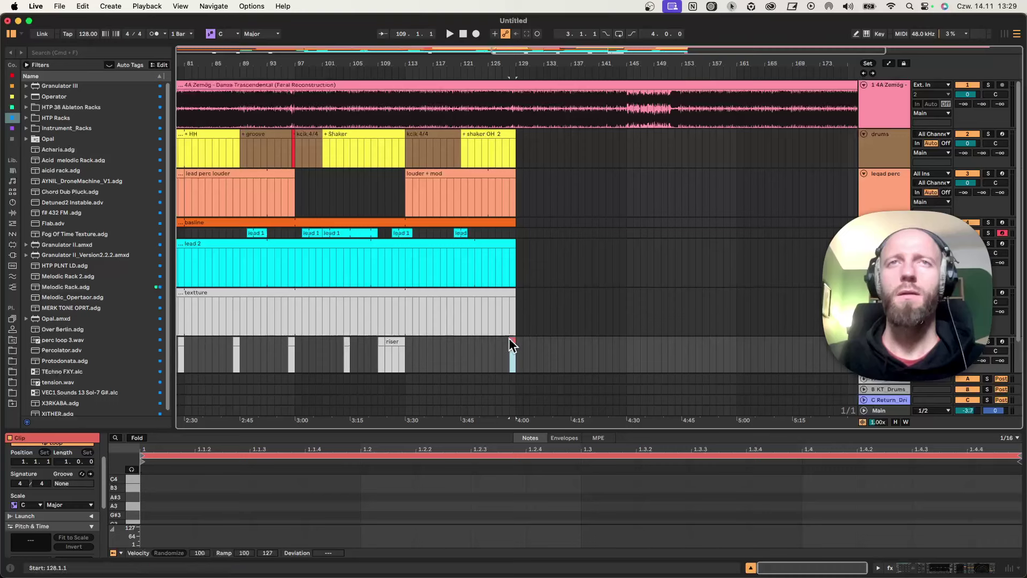
Step: Play the track from bars 128 and 127 to listen to the transition into bar 129
{"action": "left_click", "coordinate": [495, 315]}
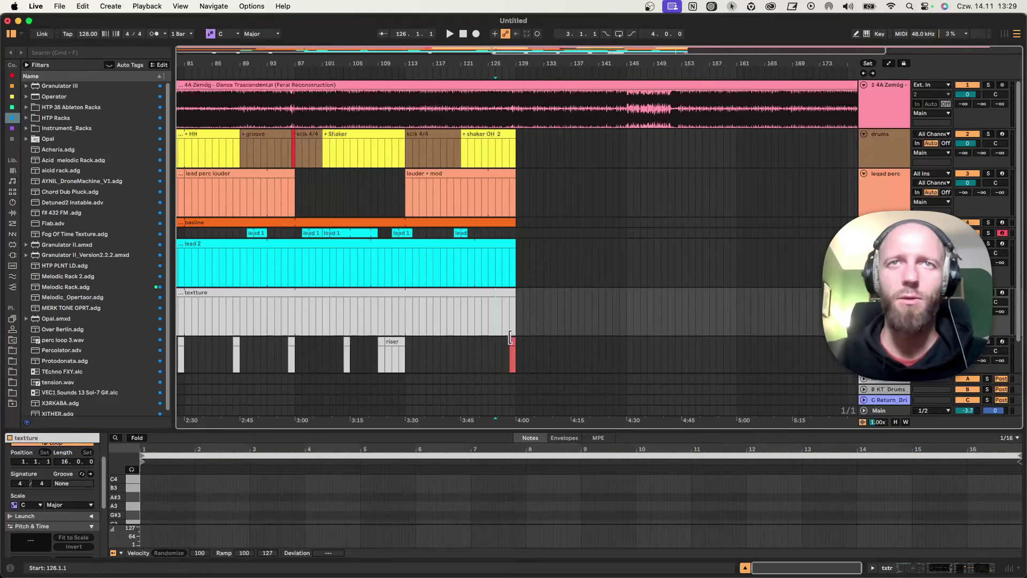
{"action": "left_click", "coordinate": [512, 354]}
{"action": "key", "text": "space"}
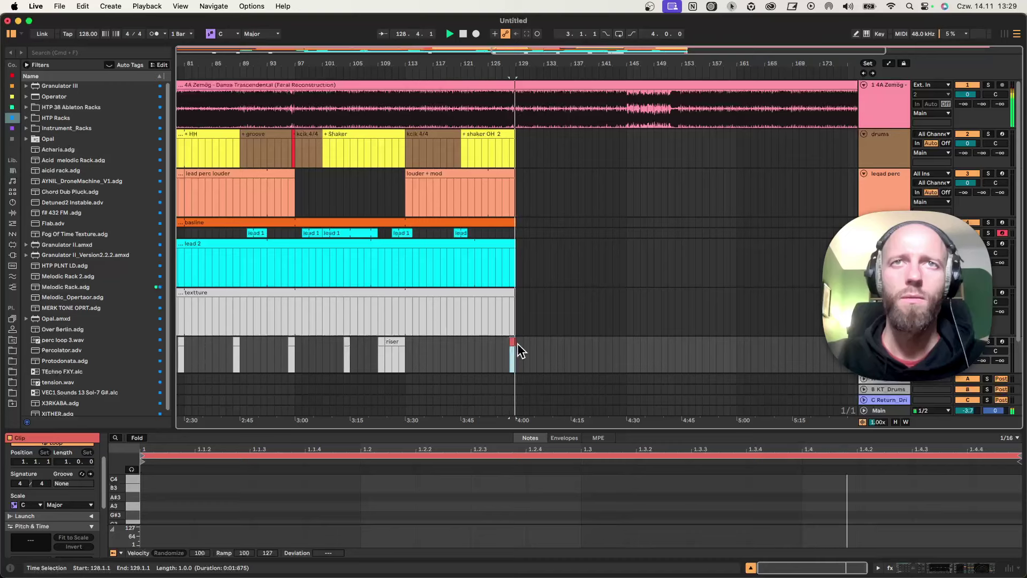
{"action": "left_click", "coordinate": [505, 146]}
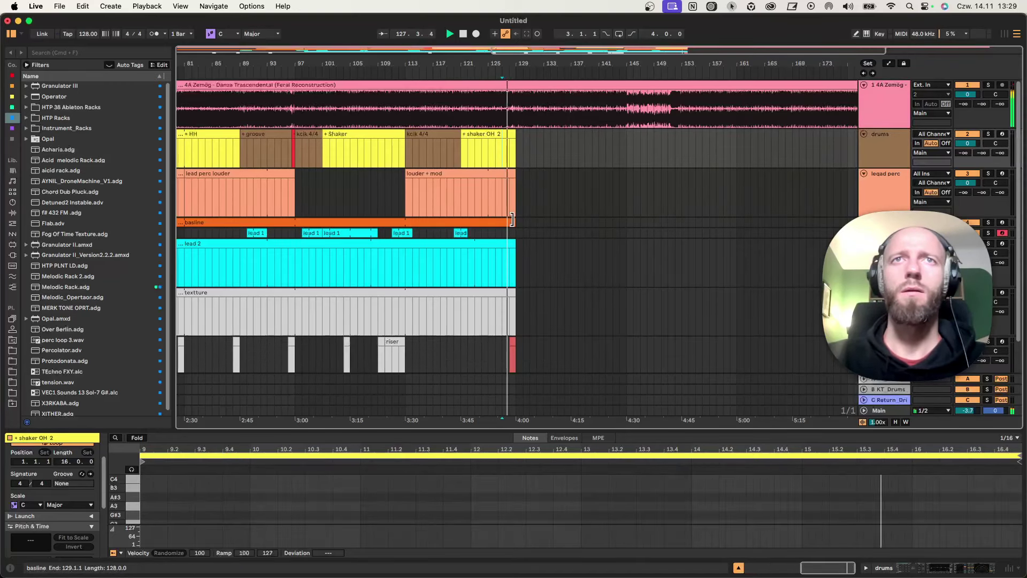
Step: Copy the two-bar lead 1 clip to bar 126 and extend the lead 2, louder + mod and basline clips to bar 145
{"action": "left_click_drag", "start_coordinate": [461, 233], "coordinate": [626, 251]}
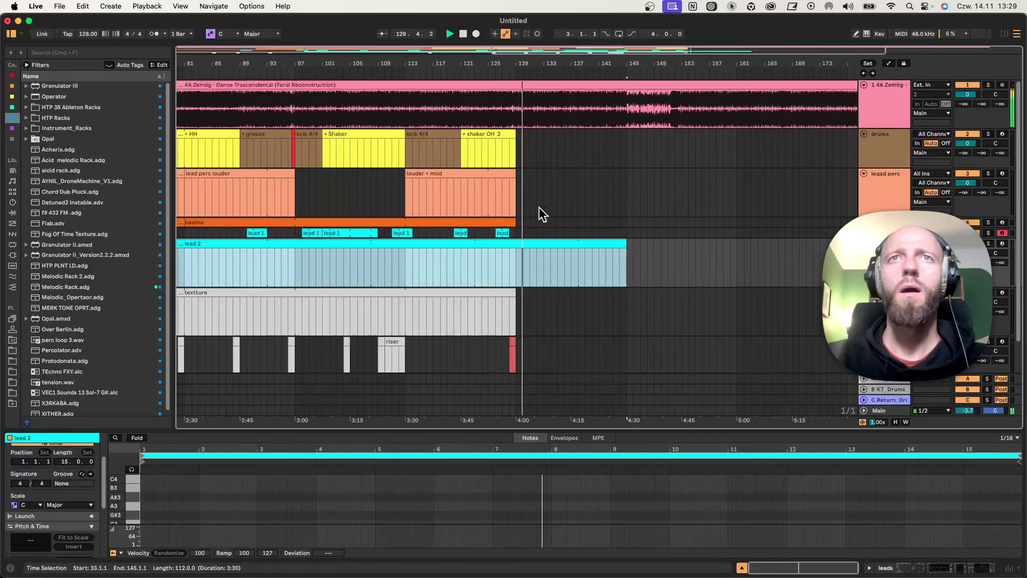
{"action": "left_click_drag", "start_coordinate": [516, 190], "coordinate": [629, 187]}
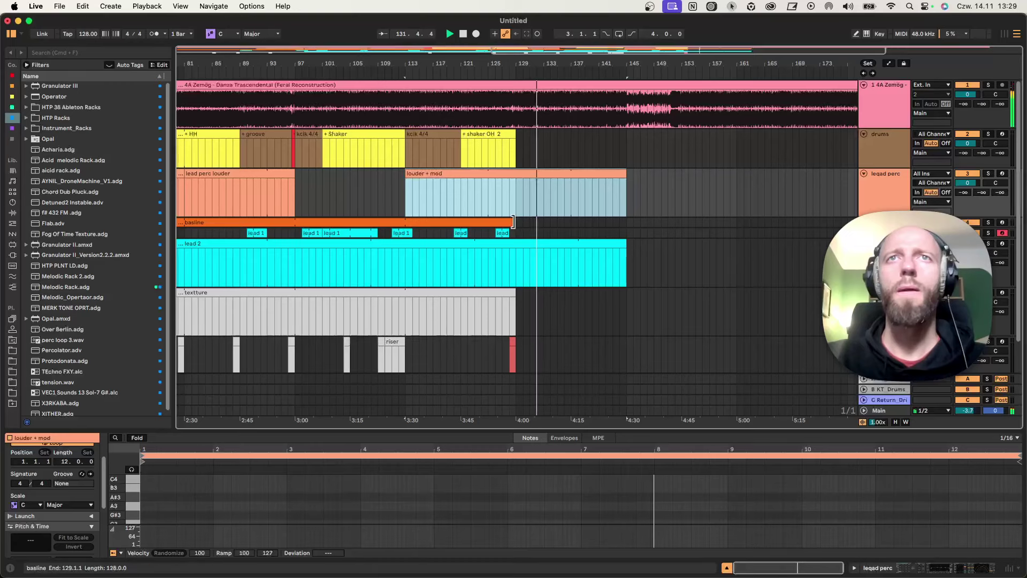
{"action": "left_click_drag", "start_coordinate": [516, 221], "coordinate": [622, 218]}
{"action": "key", "text": "space"}
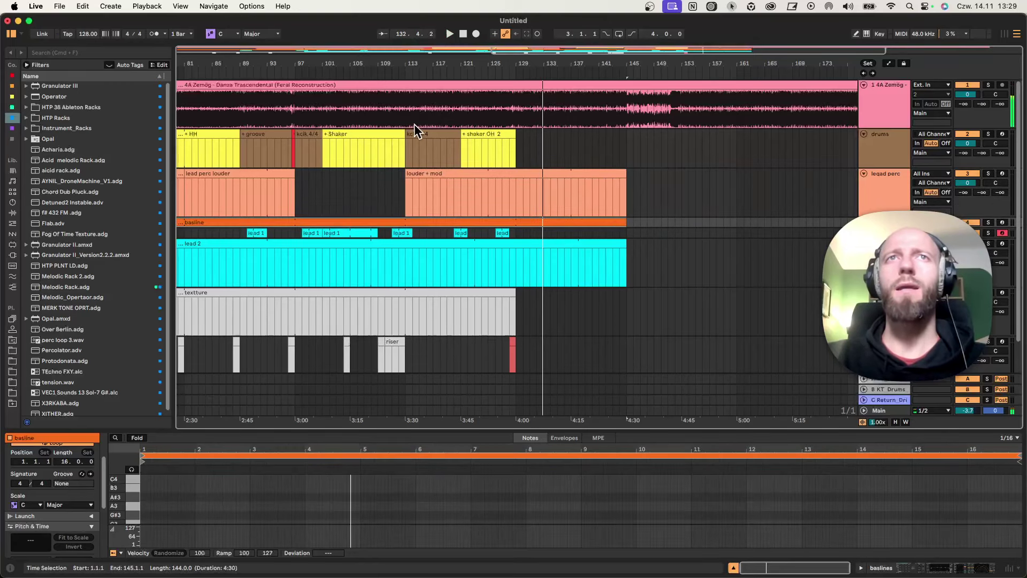
Step: Copy the eight-bar kcik 4/4 drums clip to bar 129 and extend the textture clip to bar 145
{"action": "left_click_drag", "start_coordinate": [415, 131], "coordinate": [521, 155]}
{"action": "key", "text": "space"}
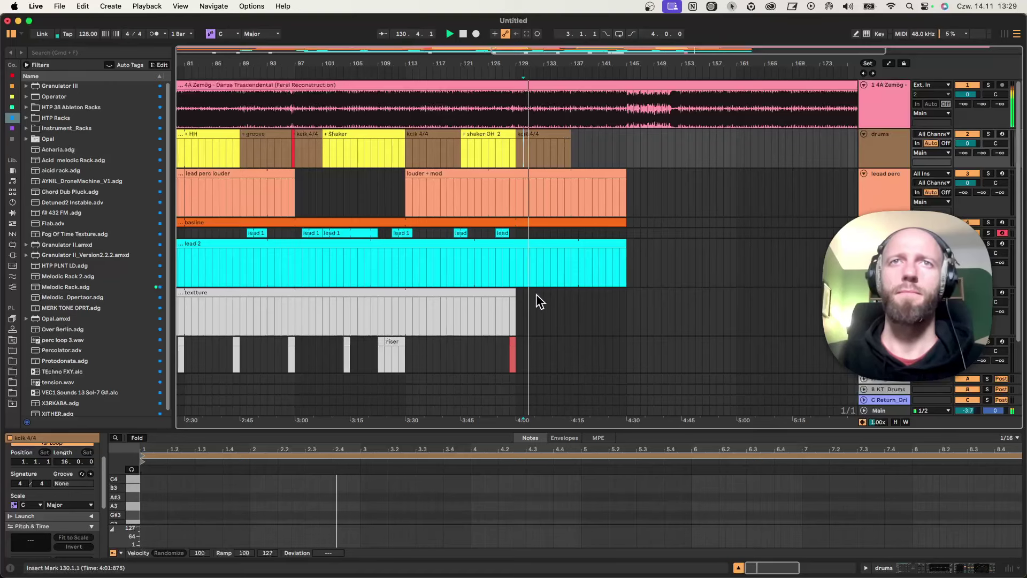
{"action": "left_click_drag", "start_coordinate": [517, 292], "coordinate": [626, 291]}
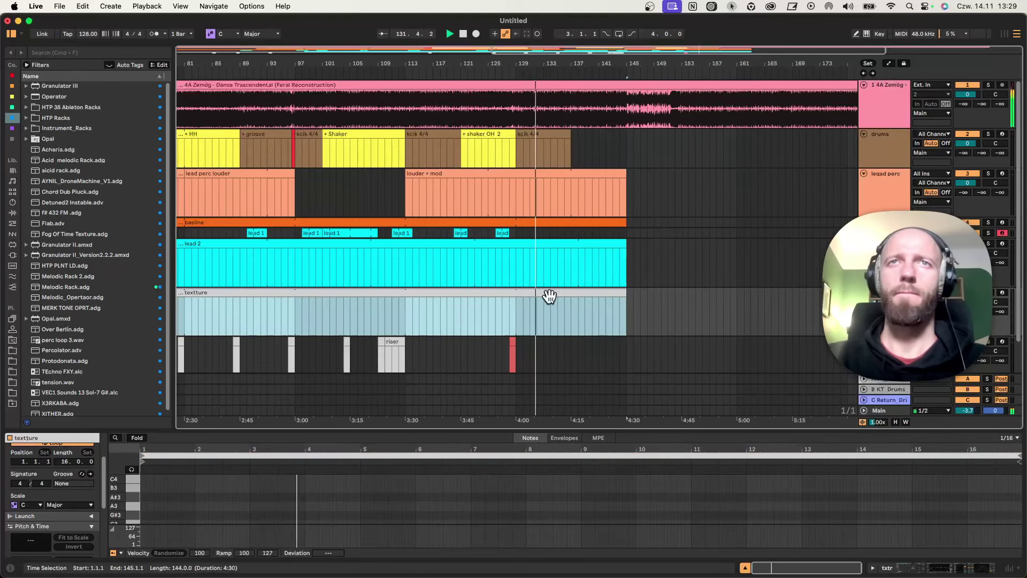
Step: Copy the two-bar lead 1 clip to bars 131 and 133, the red fx clip to bars 133 and 138, and a grey one to bar 136
{"action": "left_click_drag", "start_coordinate": [502, 233], "coordinate": [536, 231]}
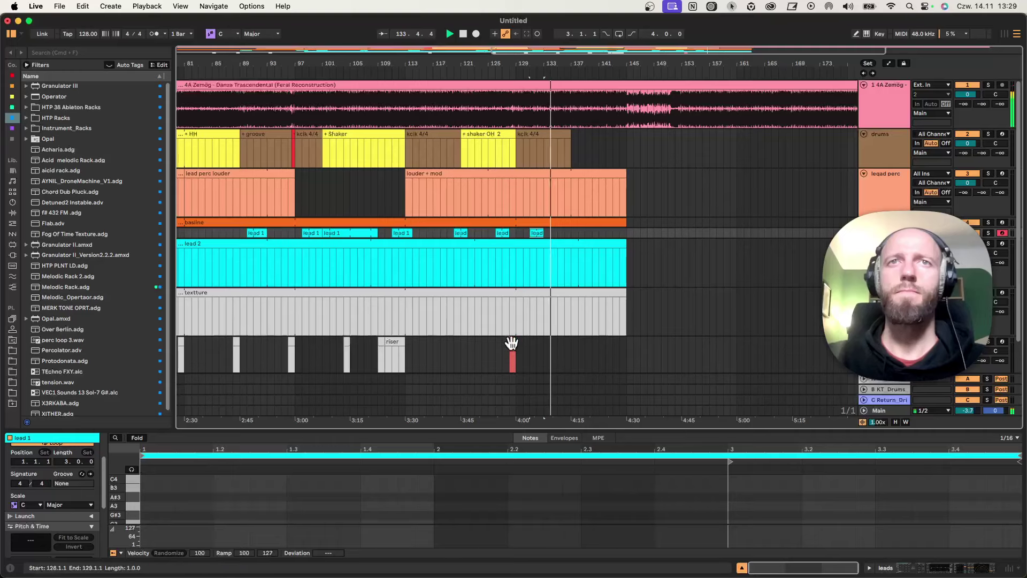
{"action": "left_click_drag", "start_coordinate": [512, 343], "coordinate": [543, 342]}
{"action": "left_click", "coordinate": [540, 317]}
{"action": "key", "text": "space"}
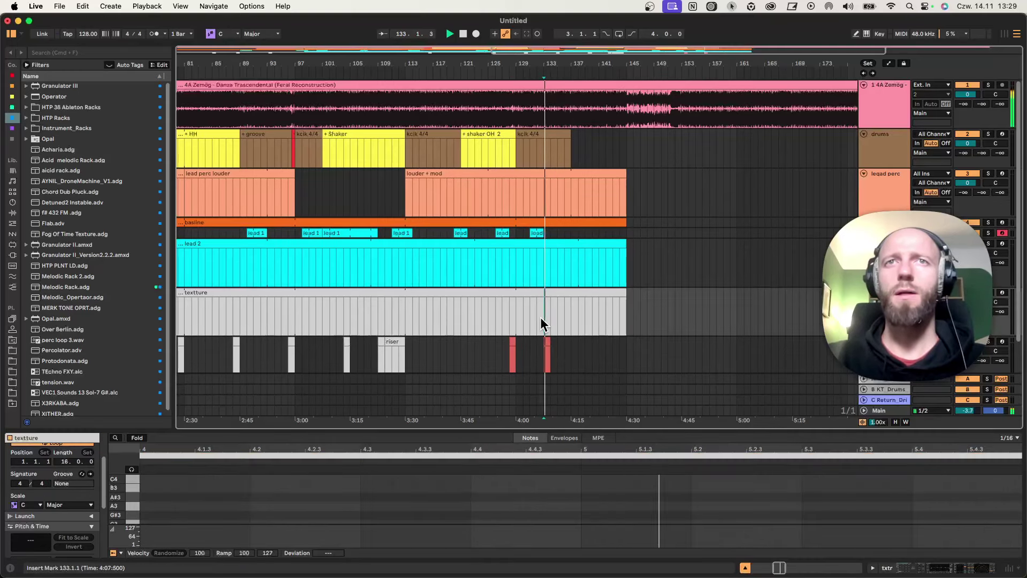
{"action": "scroll", "coordinate": [548, 289], "scroll_direction": "down", "scroll_amount": 1}
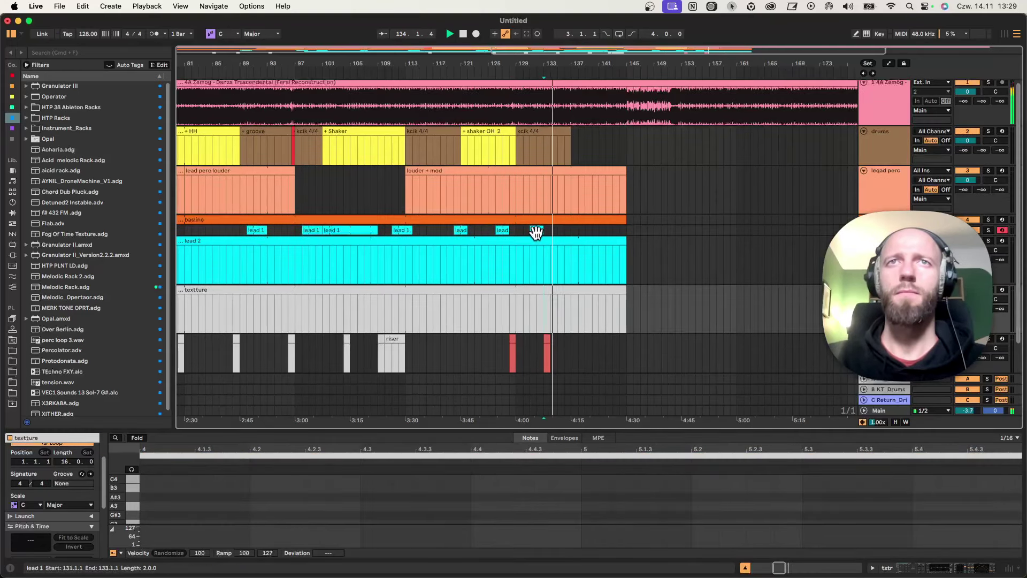
{"action": "left_click_drag", "start_coordinate": [535, 231], "coordinate": [551, 231]}
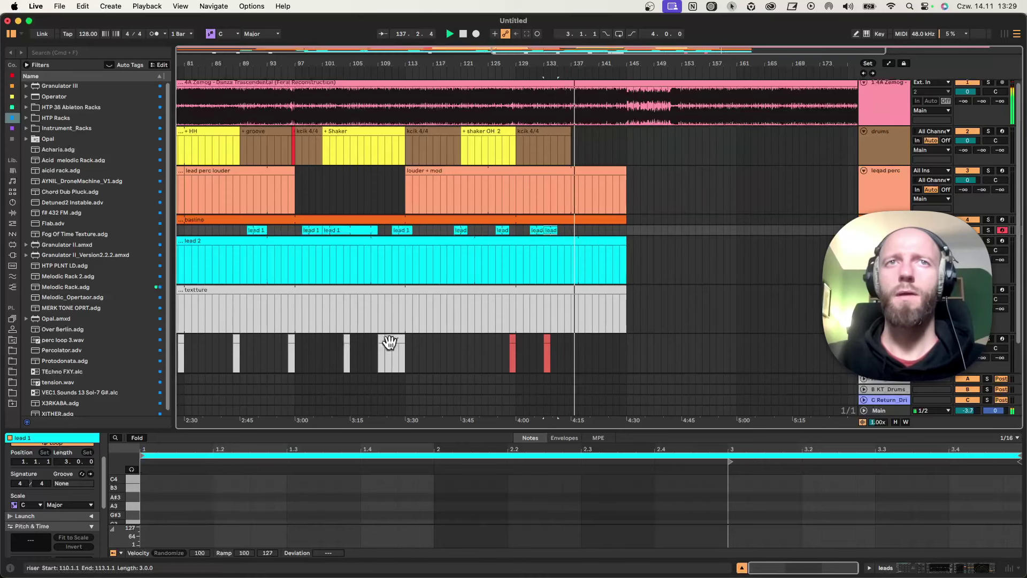
{"action": "left_click_drag", "start_coordinate": [390, 343], "coordinate": [577, 338]}
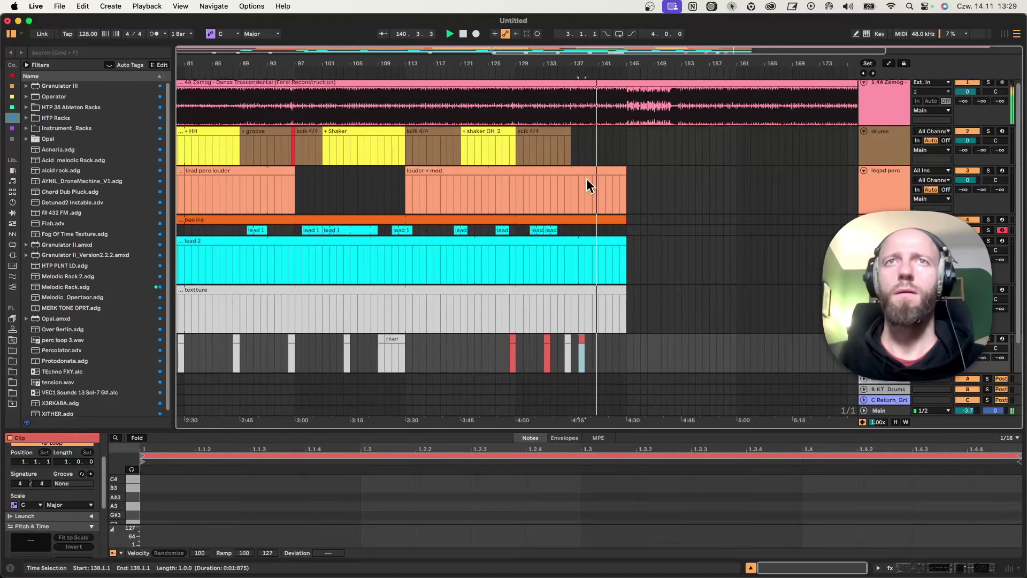
Step: Undo a trial copy of the + shaker OH 2 clip and extend the last kcik 4/4 clip to bar 145
{"action": "left_click_drag", "start_coordinate": [487, 137], "coordinate": [596, 137]}
{"action": "key", "text": "super+z"}
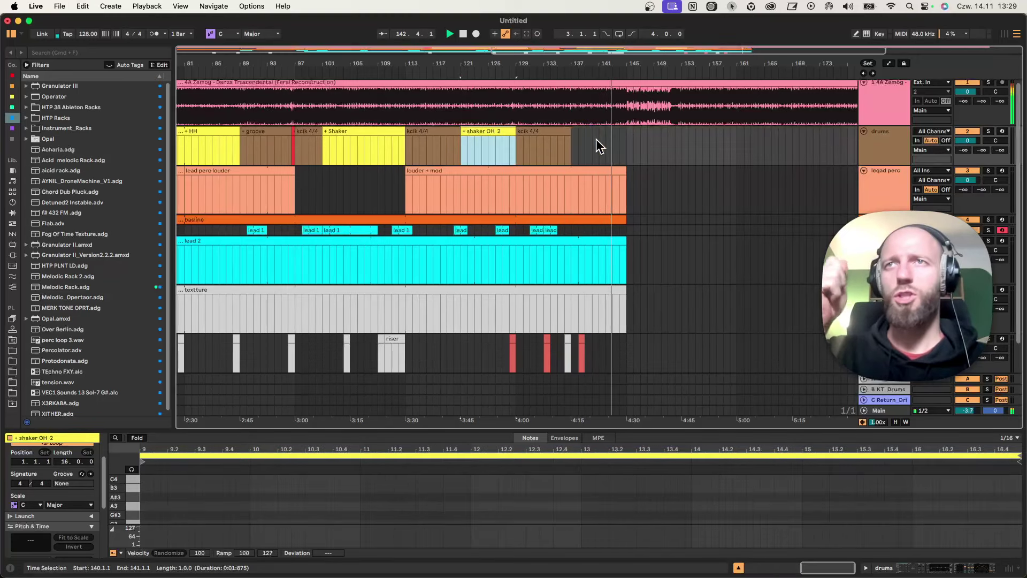
{"action": "left_click", "coordinate": [553, 145]}
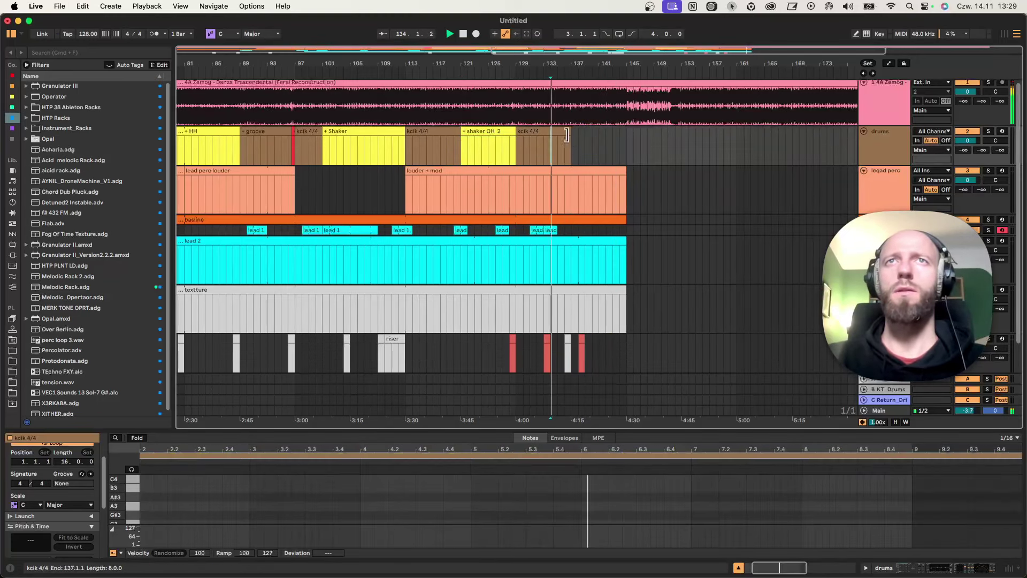
{"action": "left_click_drag", "start_coordinate": [571, 134], "coordinate": [623, 132]}
Step: Create an empty clip on the fx track from bar 139 to bar 145 and name it riser 2
{"action": "scroll", "coordinate": [581, 239], "scroll_direction": "down", "scroll_amount": 1}
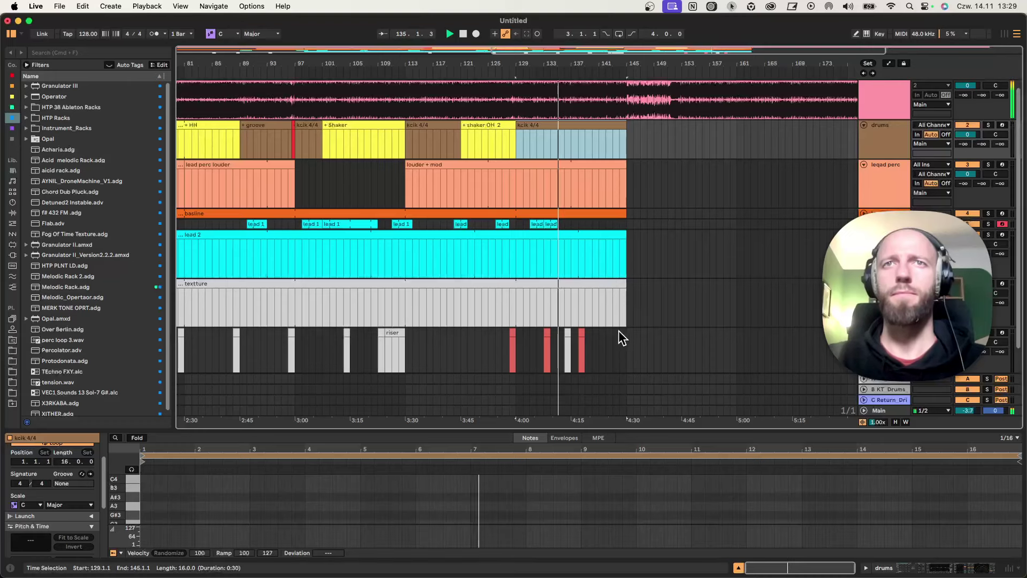
{"action": "left_click_drag", "start_coordinate": [622, 331], "coordinate": [586, 342]}
{"action": "key", "text": "super+shift+m"}
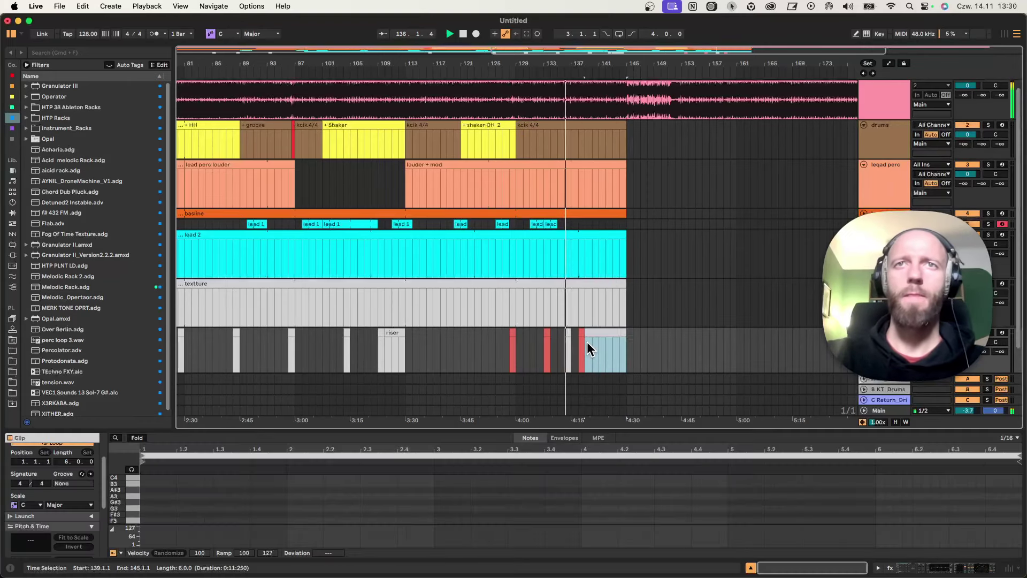
{"action": "key", "text": "super+r"}
{"action": "type", "text": "riser 2"}
{"action": "key", "text": "Return"}
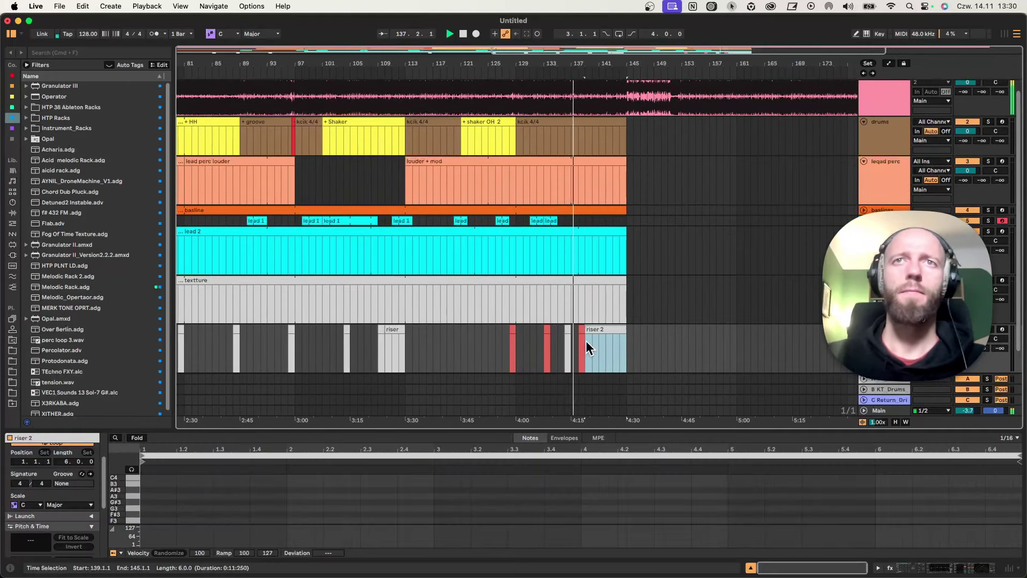
Step: Play on from bar 139 and copy the two-bar lead 1 clip to bar 142
{"action": "left_click", "coordinate": [582, 345]}
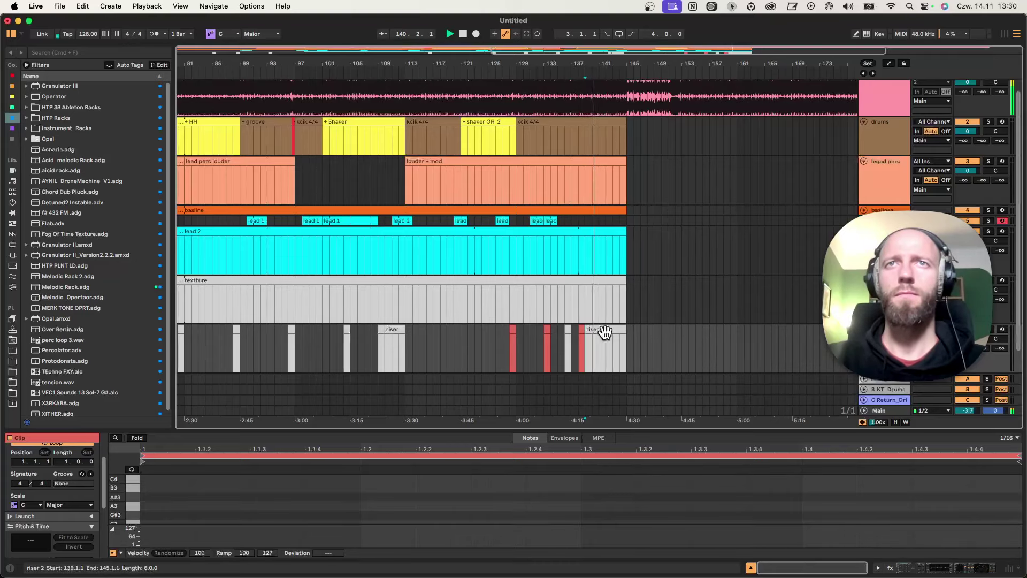
{"action": "scroll", "coordinate": [607, 335], "scroll_direction": "up", "scroll_amount": 1}
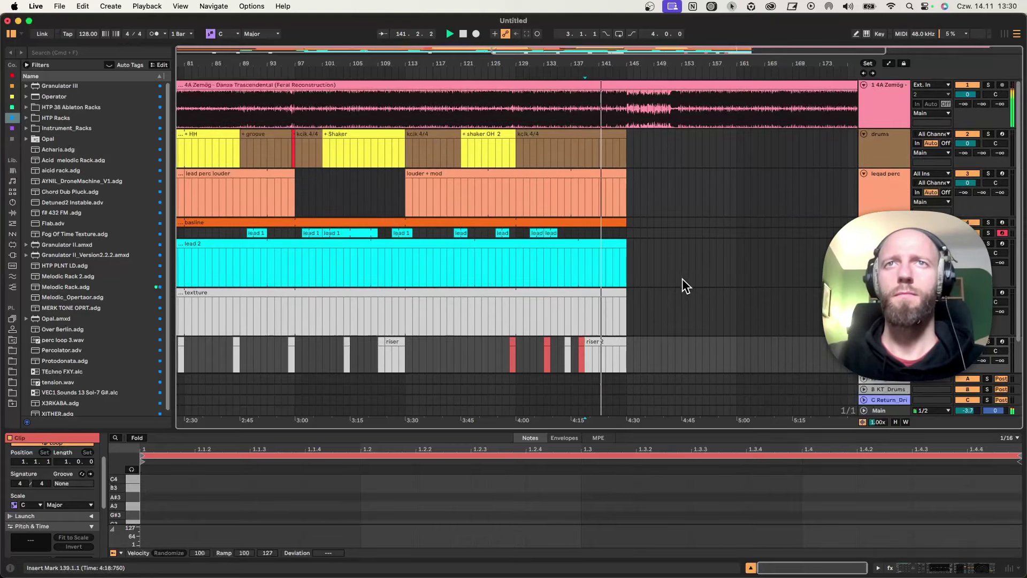
{"action": "left_click_drag", "start_coordinate": [645, 64], "coordinate": [508, 70]}
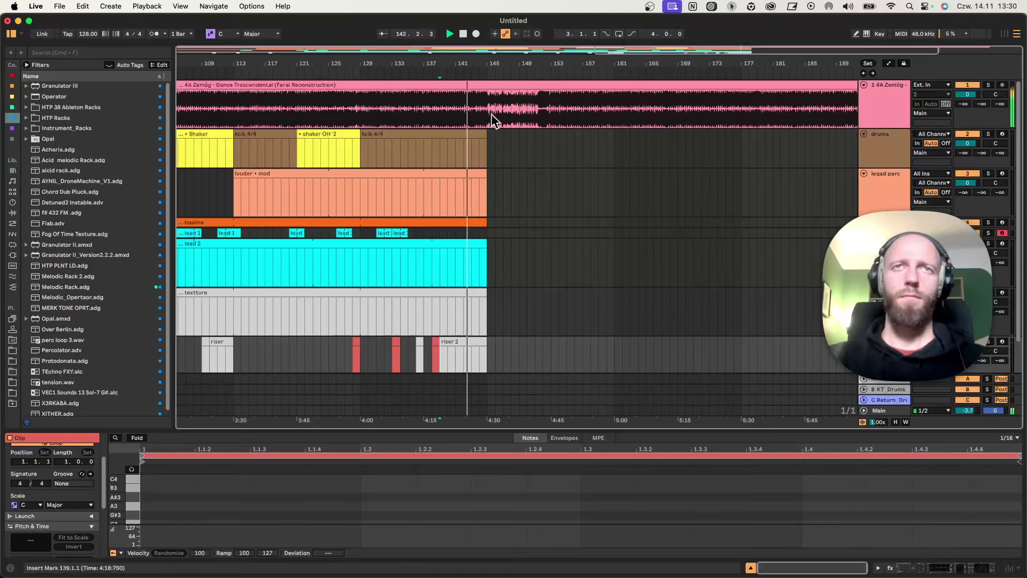
{"action": "left_click_drag", "start_coordinate": [399, 233], "coordinate": [469, 232]}
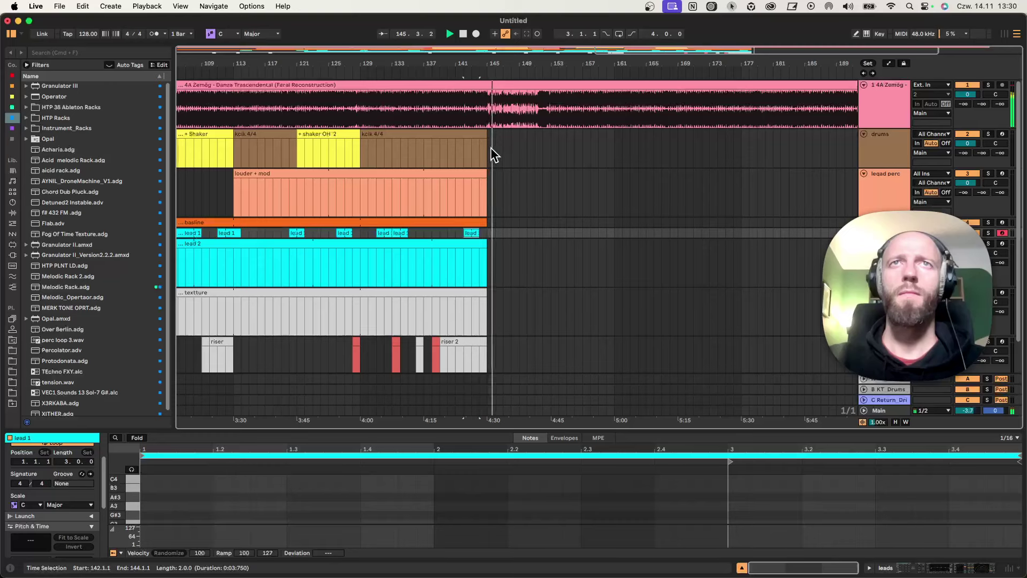
Step: Create an empty clip on the drums track from bar 145 to bar 151 and name it nop kick
{"action": "left_click_drag", "start_coordinate": [490, 148], "coordinate": [537, 154]}
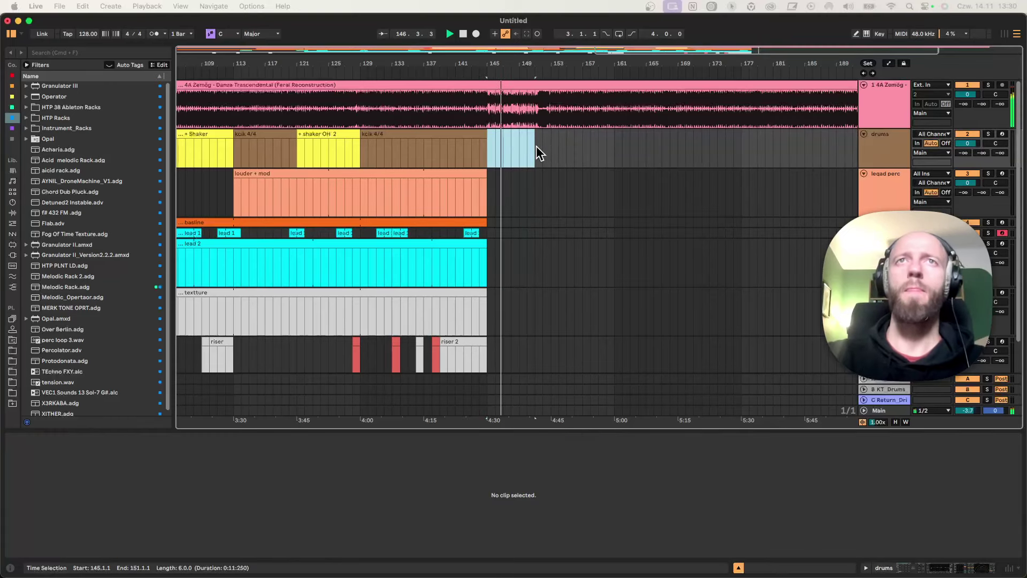
{"action": "left_click", "coordinate": [552, 104]}
{"action": "left_click", "coordinate": [538, 152]}
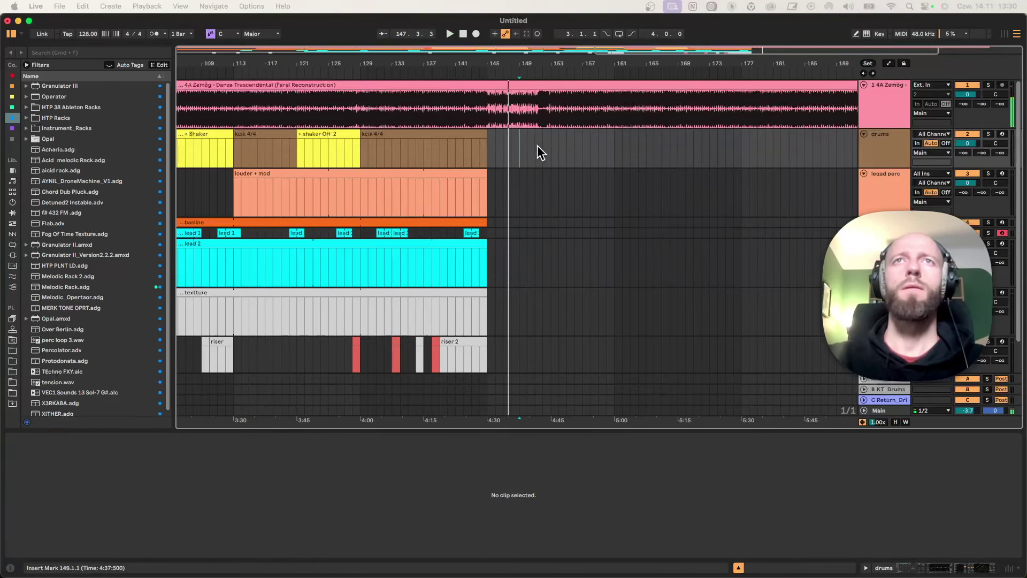
{"action": "left_click_drag", "start_coordinate": [537, 145], "coordinate": [506, 147]}
{"action": "key", "text": "super+shift+m"}
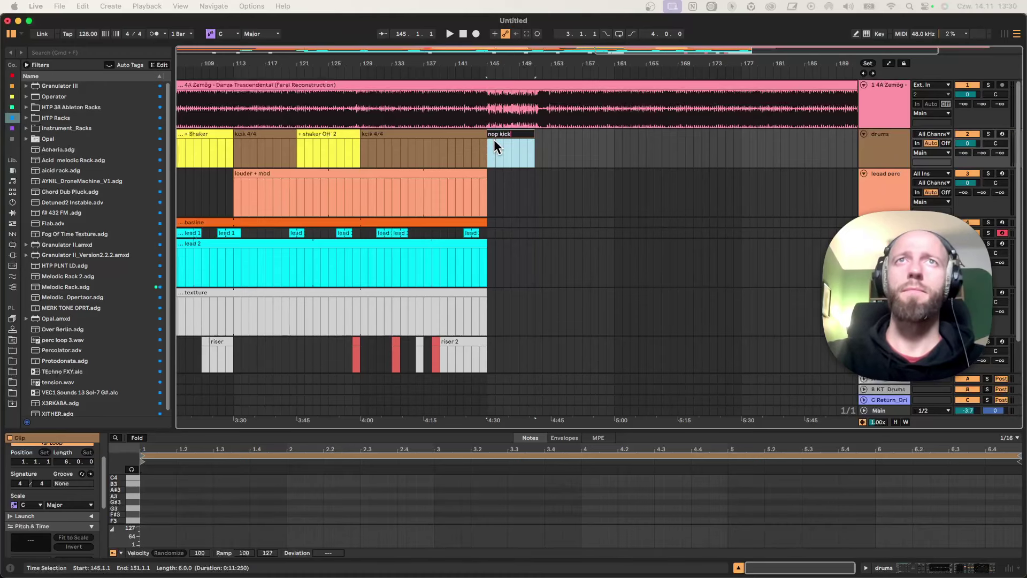
{"action": "key", "text": "Return"}
Step: Color the nop kick clip bright red
{"action": "right_click", "coordinate": [500, 135]}
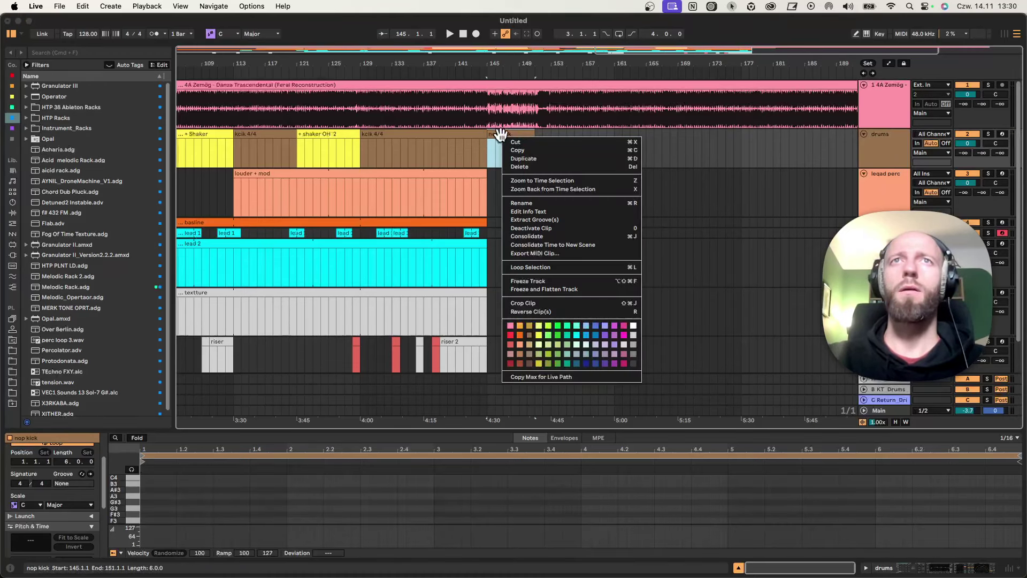
{"action": "left_click", "coordinate": [514, 334]}
{"action": "left_click", "coordinate": [418, 188]}
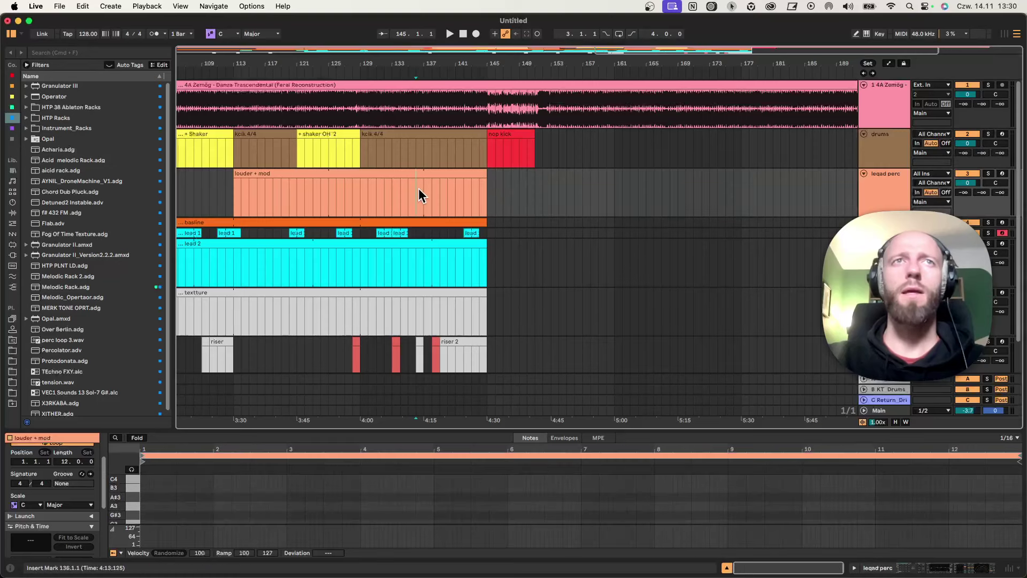
Step: Extend the lead 2 and textture clips to bar 151 and copy the red fx clip with riser 2 to bar 145, ending at bar 151
{"action": "left_click", "coordinate": [458, 269]}
{"action": "key", "text": "space"}
{"action": "left_click_drag", "start_coordinate": [485, 244], "coordinate": [534, 243]}
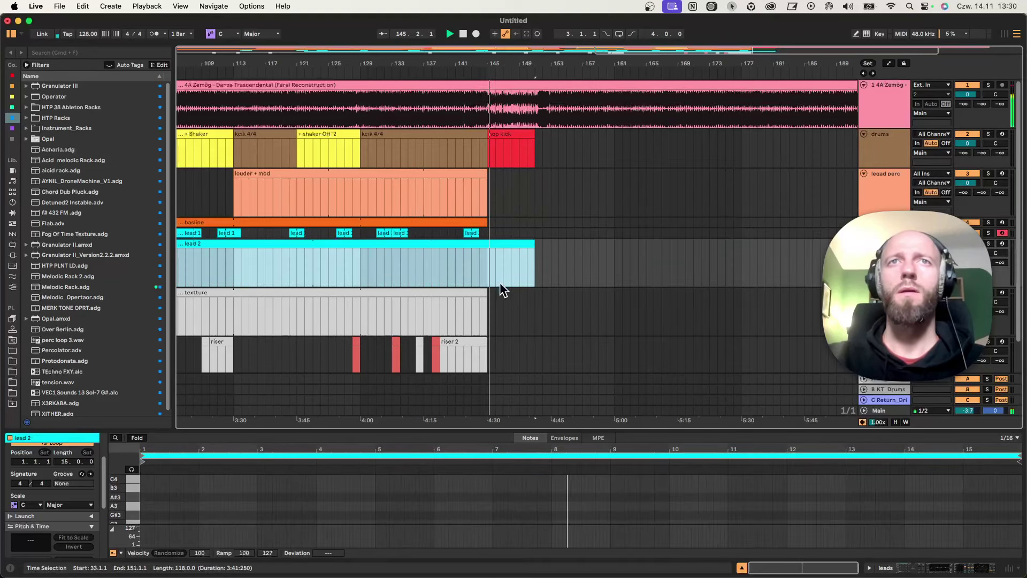
{"action": "left_click_drag", "start_coordinate": [480, 291], "coordinate": [535, 291]}
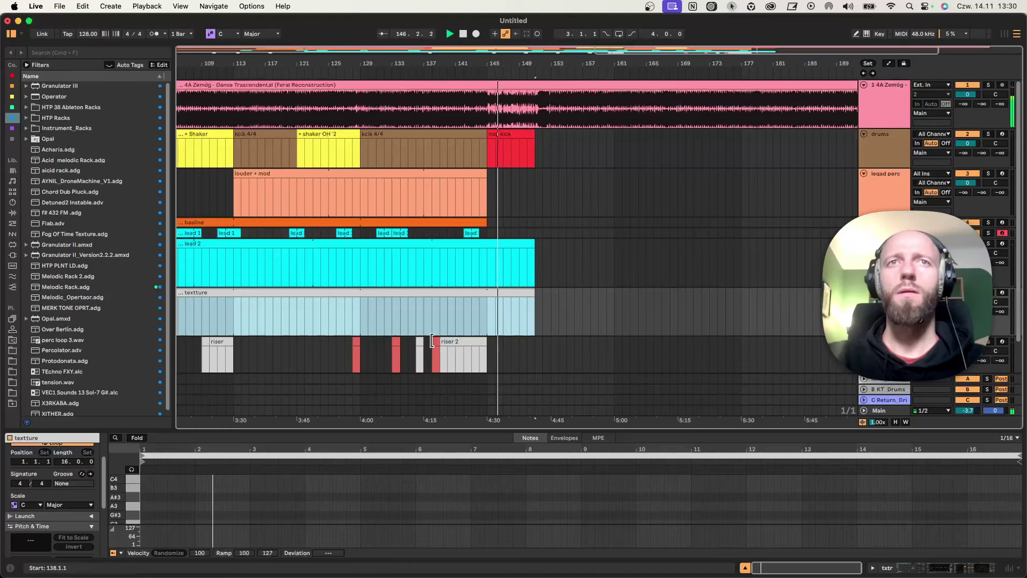
{"action": "left_click", "coordinate": [438, 342]}
{"action": "left_click_drag", "start_coordinate": [438, 342], "coordinate": [535, 341]}
Step: Add a five-bar lead 1 clip from bar 148 to bar 153 and extend lead 2 to bar 153
{"action": "left_click", "coordinate": [471, 233]}
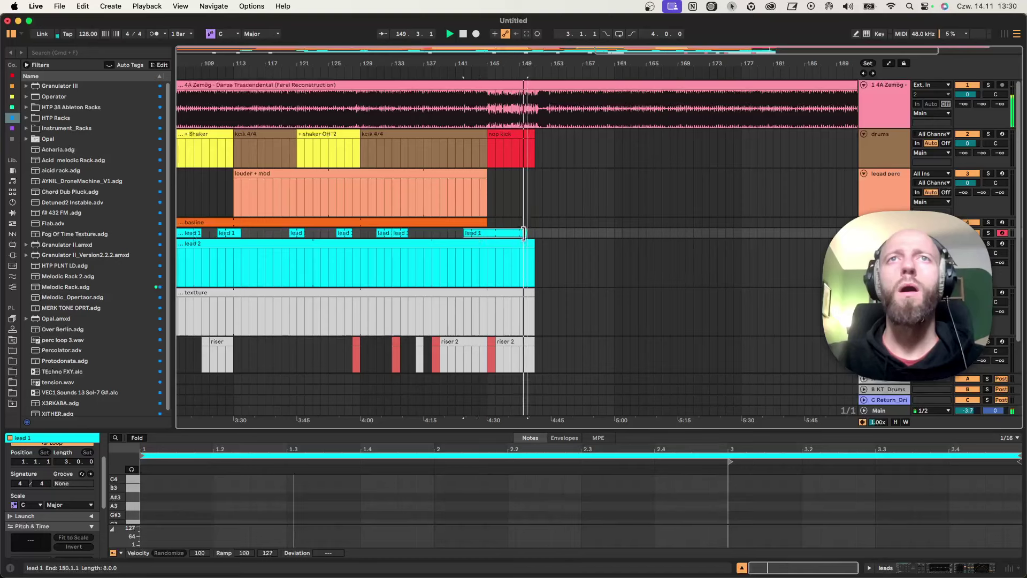
{"action": "left_click_drag", "start_coordinate": [470, 233], "coordinate": [548, 244]}
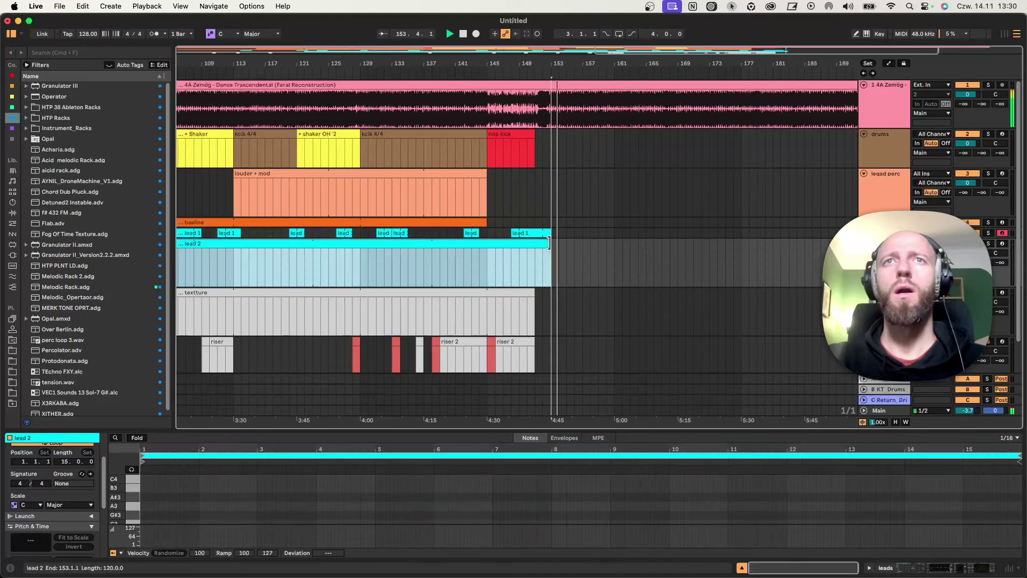
Step: Replay the section from bars 145 and 146 to check whether the bassline and lead percussion continue under nop kick
{"action": "left_click", "coordinate": [491, 221]}
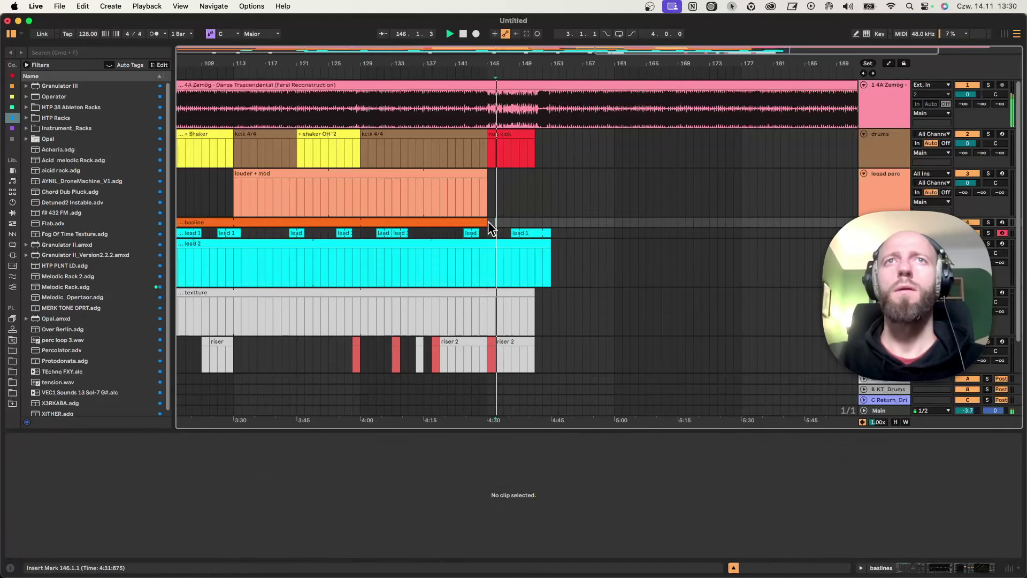
{"action": "left_click", "coordinate": [452, 222]}
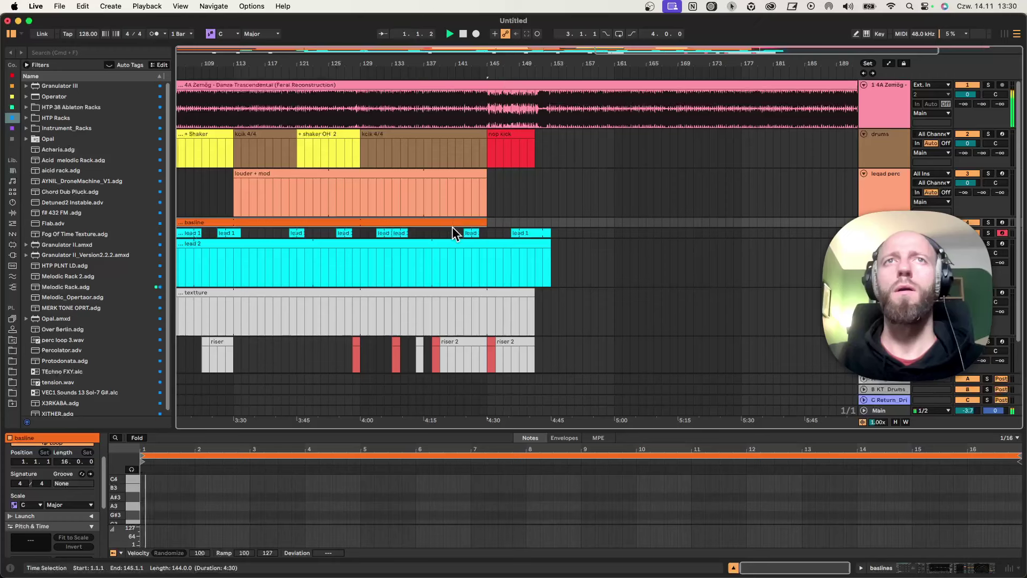
{"action": "left_click", "coordinate": [444, 197]}
{"action": "left_click", "coordinate": [488, 212]}
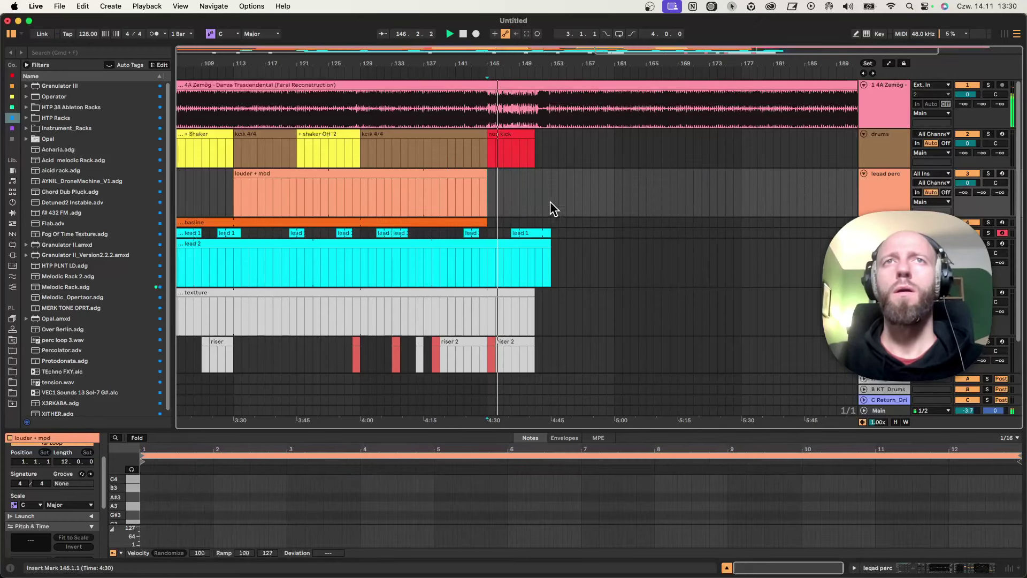
{"action": "left_click", "coordinate": [489, 220]}
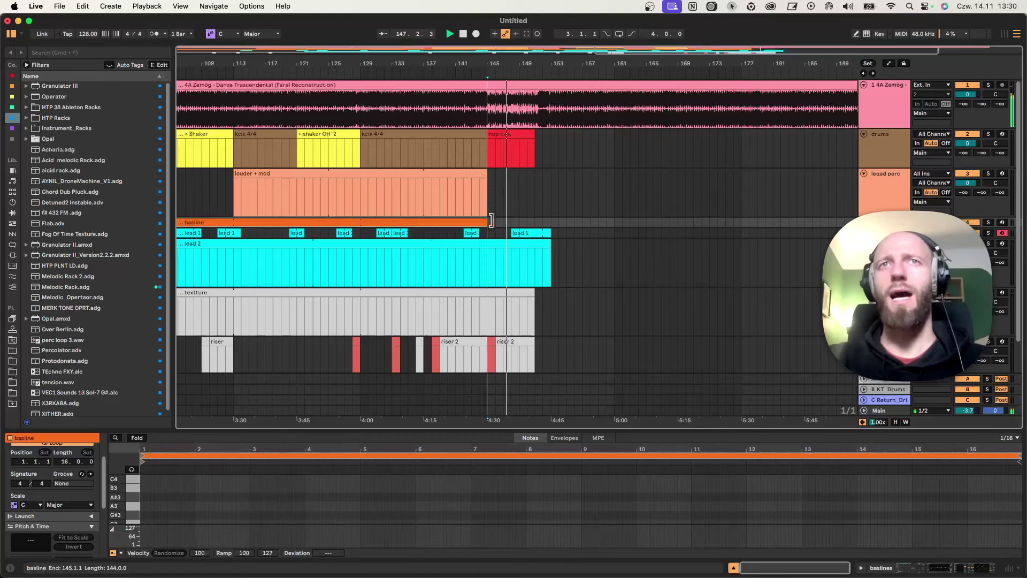
Step: Extend the basline clip to bar 162 and place a copy of the kcik 4/4 clip from bar 153 to bar 160
{"action": "left_click_drag", "start_coordinate": [491, 220], "coordinate": [622, 220]}
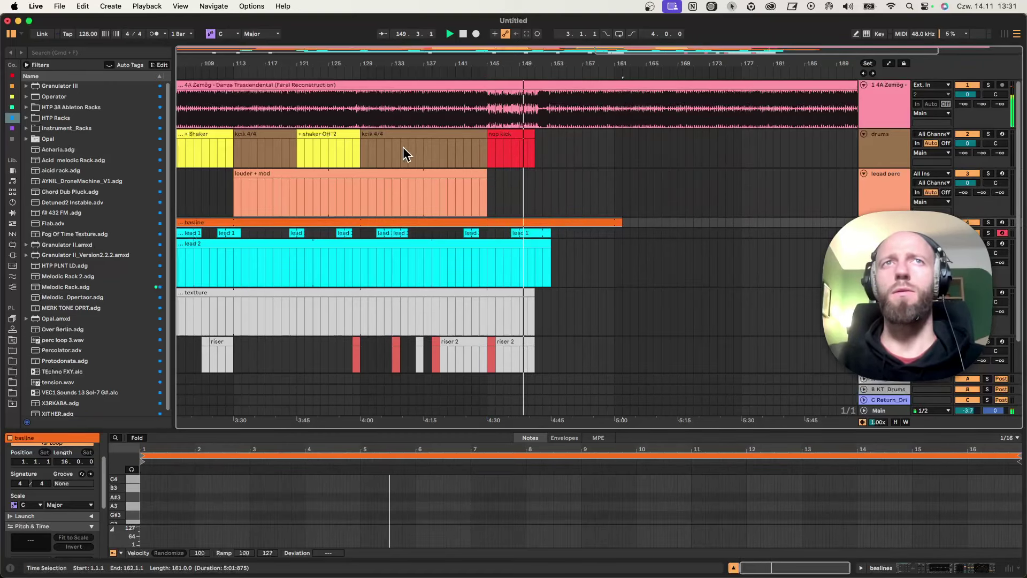
{"action": "left_click_drag", "start_coordinate": [417, 148], "coordinate": [560, 145]}
{"action": "key", "text": "super+e"}
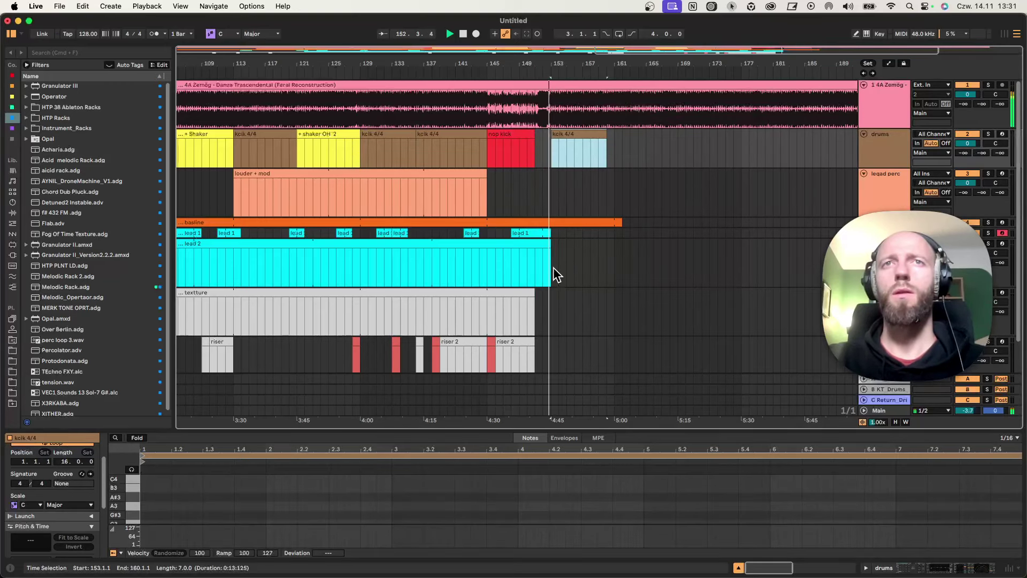
Step: Copy the one-bar grey fx clip to bar 152 and add an eight-bar lead 2 copy at bar 153 named "less of lead 2"
{"action": "left_click", "coordinate": [420, 345]}
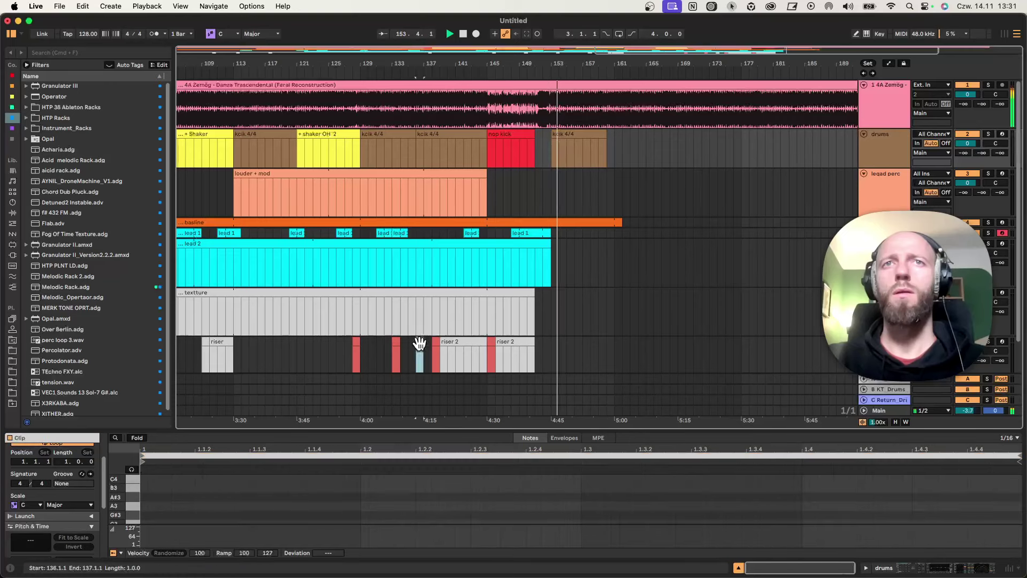
{"action": "left_click_drag", "start_coordinate": [419, 346], "coordinate": [546, 335]}
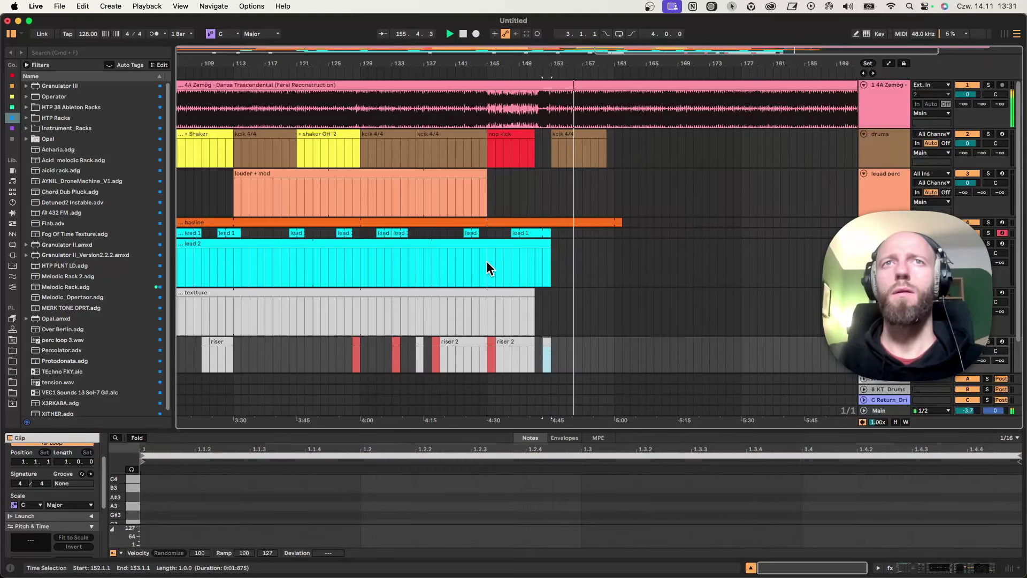
{"action": "left_click_drag", "start_coordinate": [486, 261], "coordinate": [556, 255]}
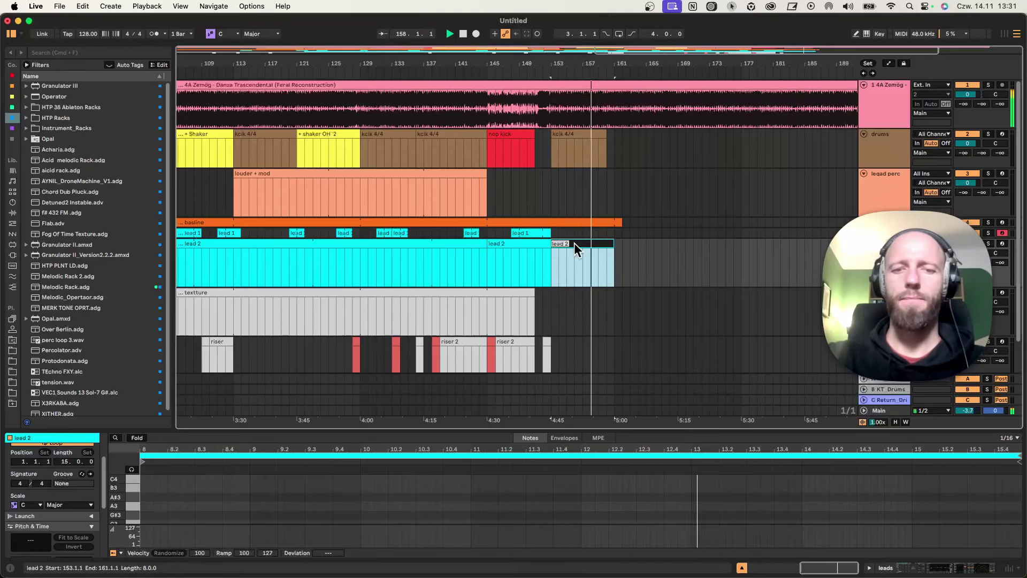
{"action": "type", "text": "less"}
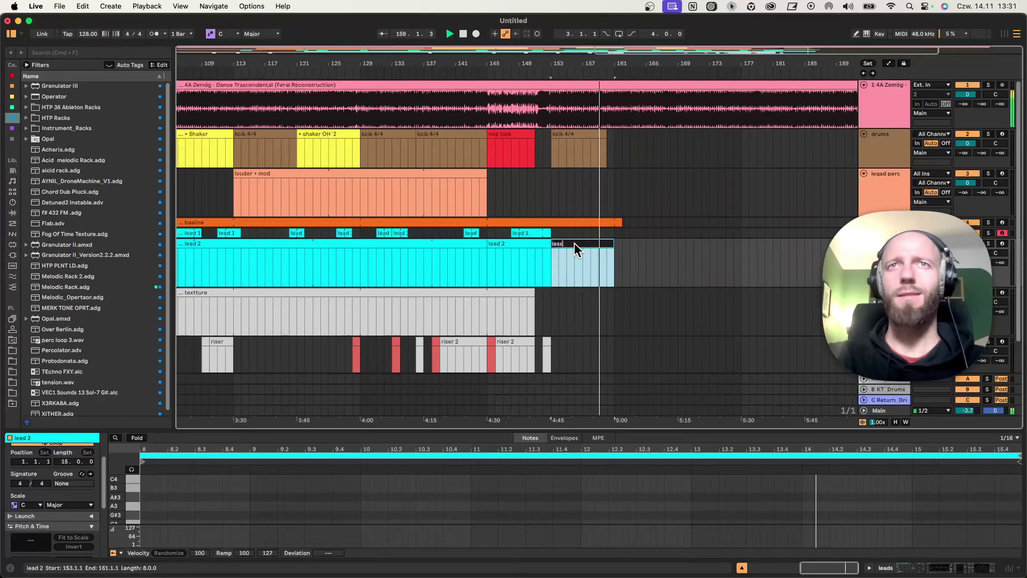
{"action": "type", "text": " of lead 2"}
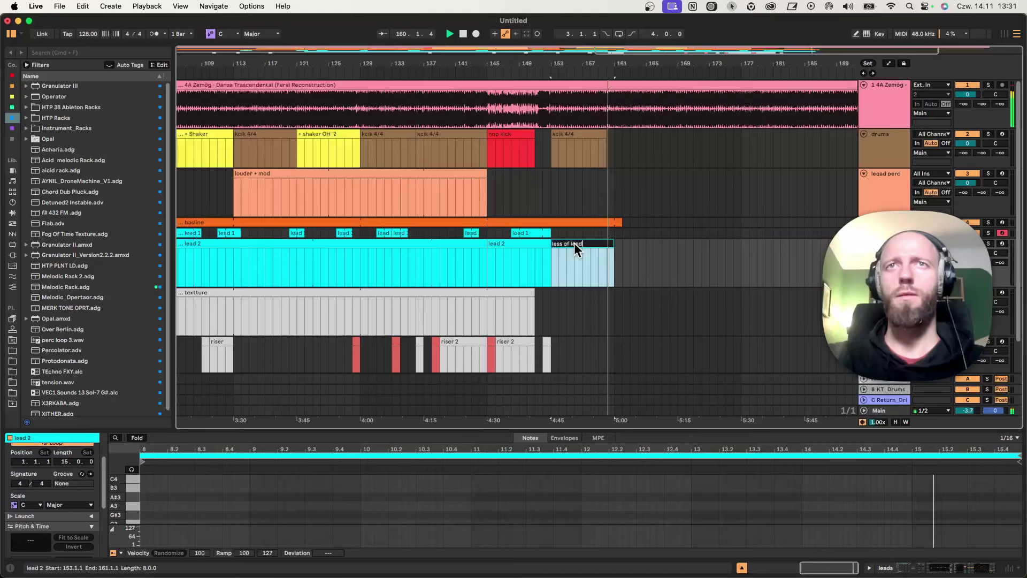
{"action": "key", "text": "Return"}
Step: Extend the last kcik 4/4 clip to bar 161 and trim the basline clip to end at bar 161
{"action": "left_click", "coordinate": [556, 264]}
{"action": "left_click_drag", "start_coordinate": [554, 267], "coordinate": [621, 270]}
{"action": "left_click", "coordinate": [601, 269]}
{"action": "key", "text": "space"}
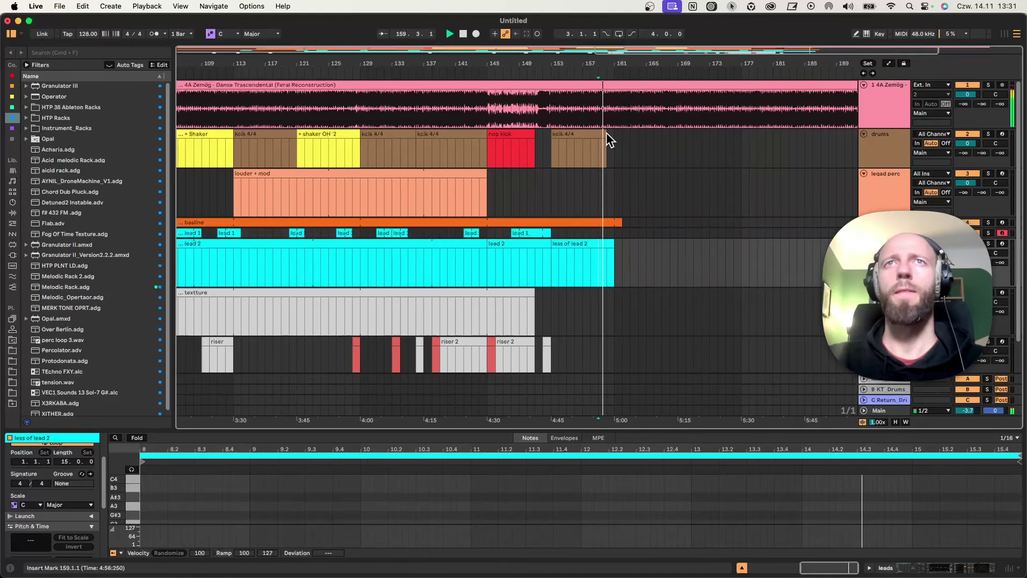
{"action": "left_click_drag", "start_coordinate": [605, 136], "coordinate": [614, 138]}
{"action": "left_click_drag", "start_coordinate": [618, 218], "coordinate": [614, 218]}
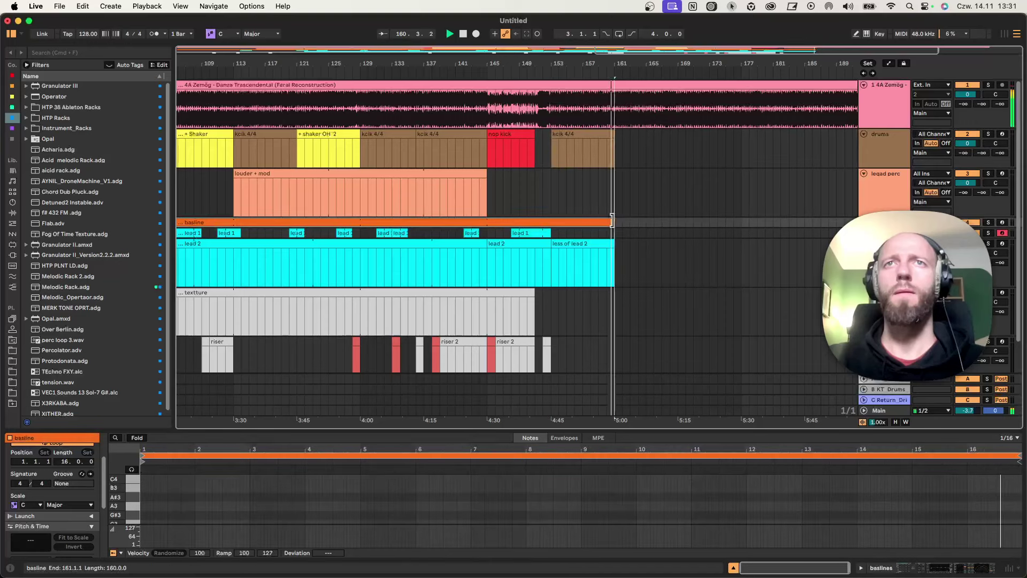
Step: Copy the one-bar fx clip to bar 160 and continue lead 2, basline and kcik 4/4 to bar 169
{"action": "left_click_drag", "start_coordinate": [551, 343], "coordinate": [612, 355]}
{"action": "left_click_drag", "start_coordinate": [491, 243], "coordinate": [676, 222]}
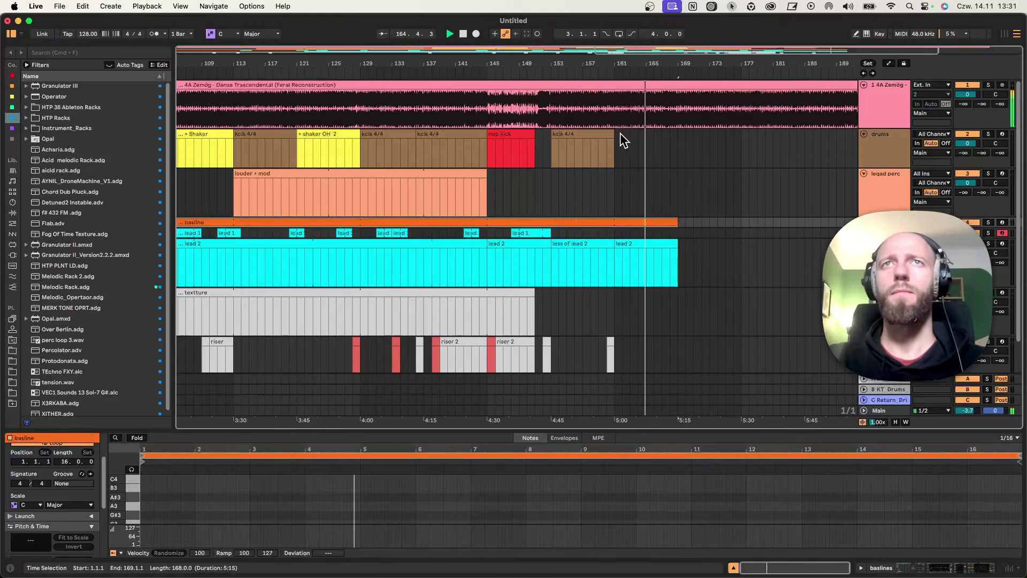
{"action": "left_click_drag", "start_coordinate": [615, 138], "coordinate": [677, 138]}
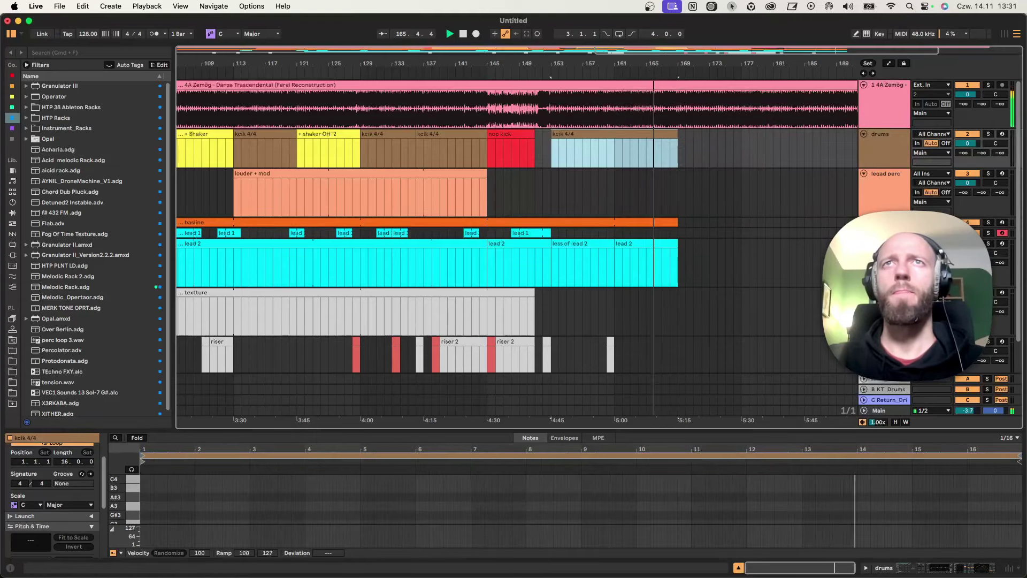
Step: Try to extend the textture clip to about bar 169 and undo the extension
{"action": "key", "text": "minus"}
{"action": "key", "text": "minus"}
{"action": "left_click_drag", "start_coordinate": [510, 293], "coordinate": [615, 294]}
{"action": "key", "text": "super+z"}
{"action": "key", "text": "space"}
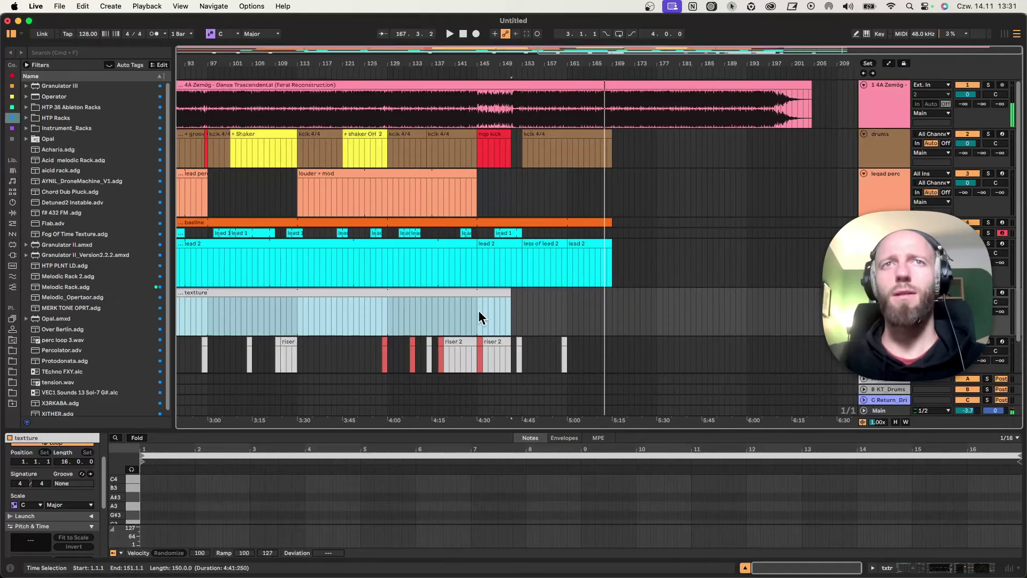
Step: Add a six-bar copy of the textture clip from bar 151 to bar 157 and rename it noise
{"action": "left_click_drag", "start_coordinate": [480, 310], "coordinate": [515, 309]}
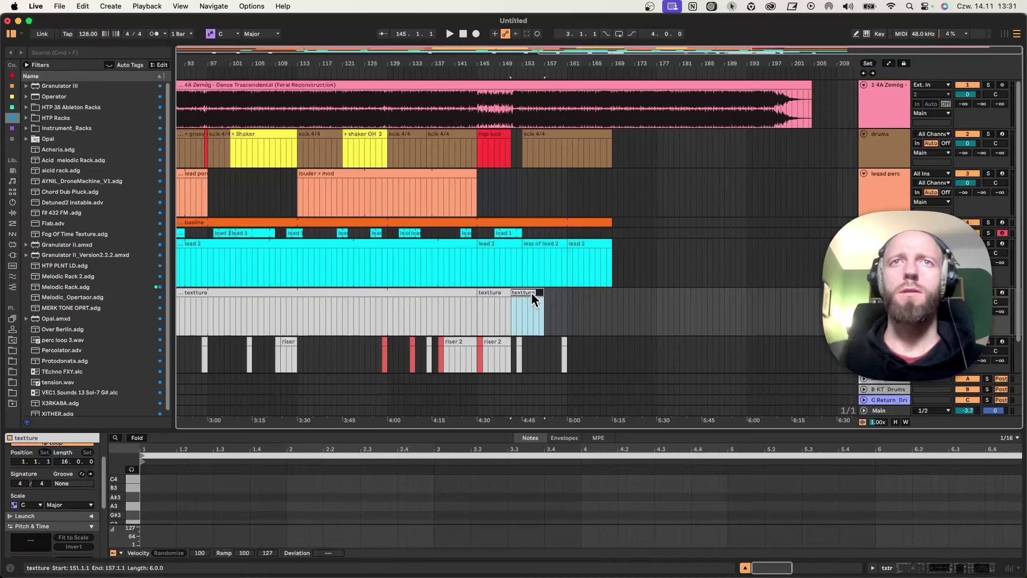
{"action": "type", "text": "noise"}
{"action": "key", "text": "Return"}
Step: Replay the reference from bars 98, 102 and 154 to compare the texture with the noise section
{"action": "left_click", "coordinate": [293, 320]}
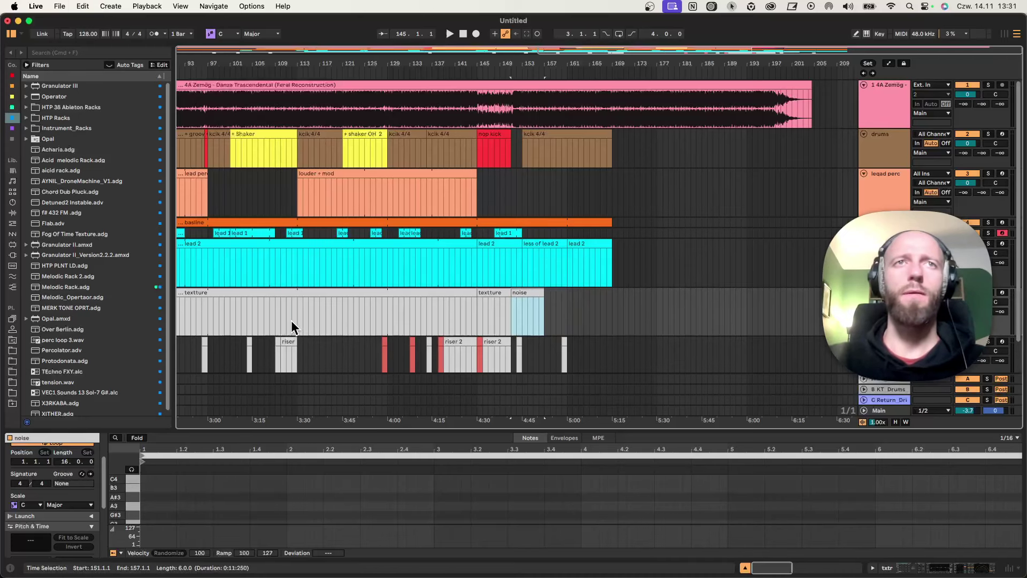
{"action": "key", "text": "space"}
{"action": "left_click", "coordinate": [214, 315]}
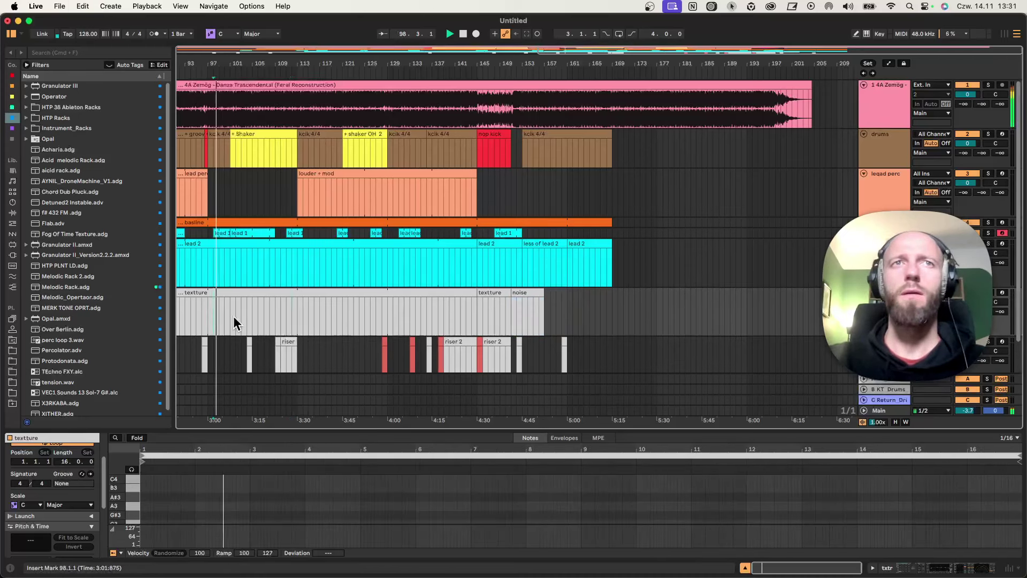
{"action": "left_click", "coordinate": [235, 313]}
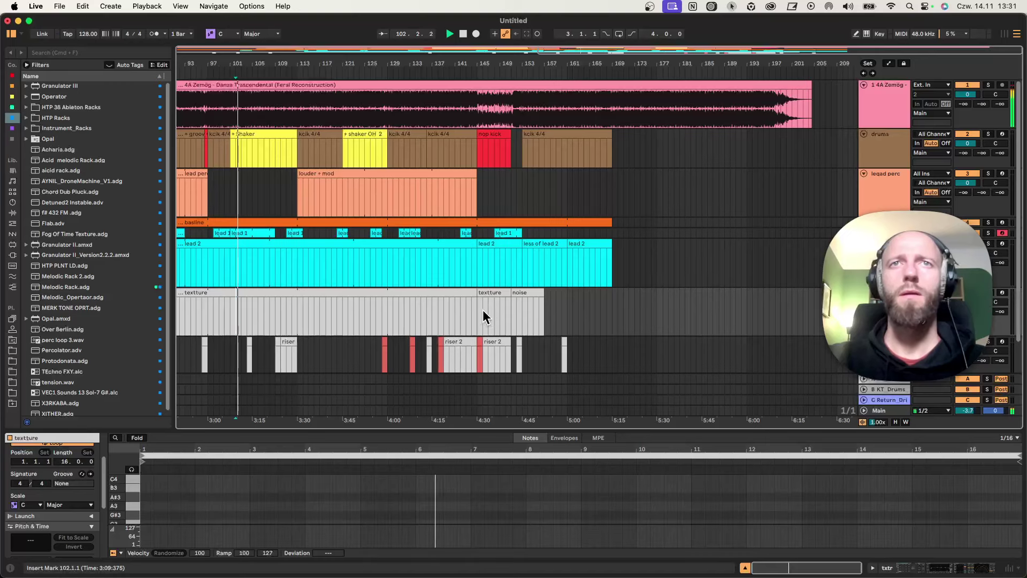
{"action": "left_click", "coordinate": [530, 307]}
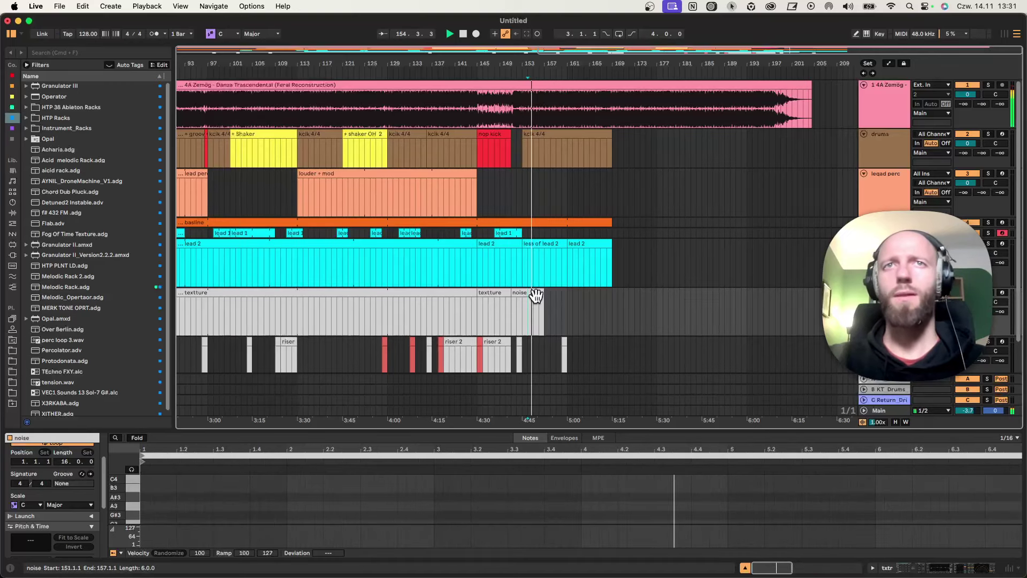
Step: Extend the textture clip starting at bar 145 over the noise clip to bar 169 and replay from bar 160
{"action": "left_click_drag", "start_coordinate": [511, 294], "coordinate": [612, 299]}
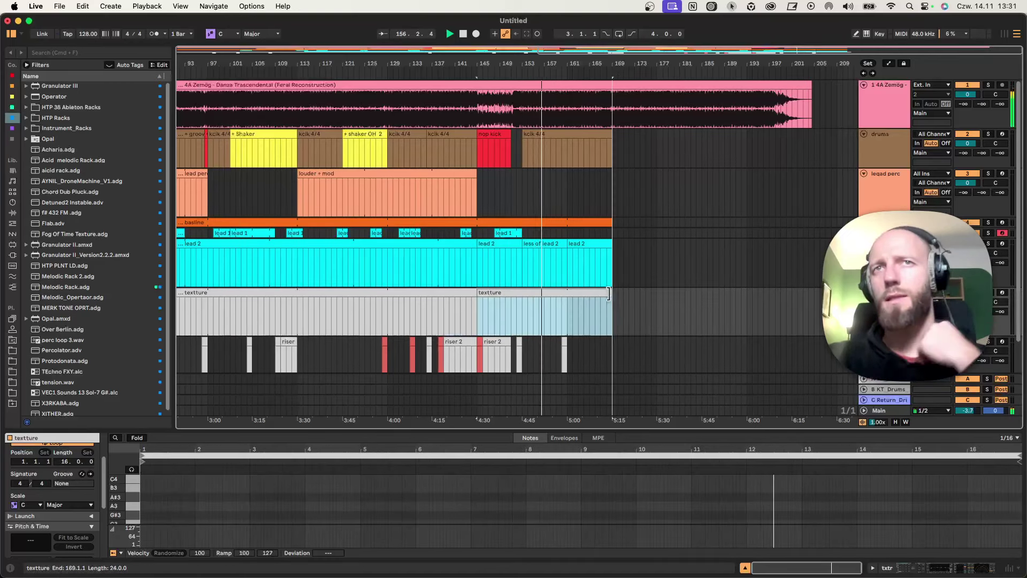
{"action": "left_click", "coordinate": [560, 316]}
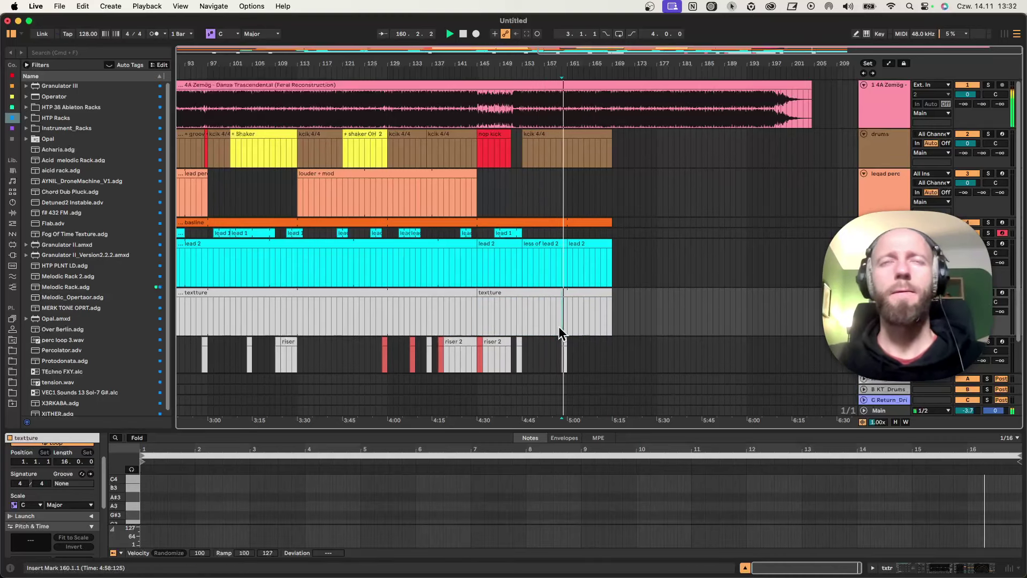
{"action": "scroll", "coordinate": [573, 337], "scroll_direction": "down", "scroll_amount": 1}
{"action": "left_click", "coordinate": [563, 338]}
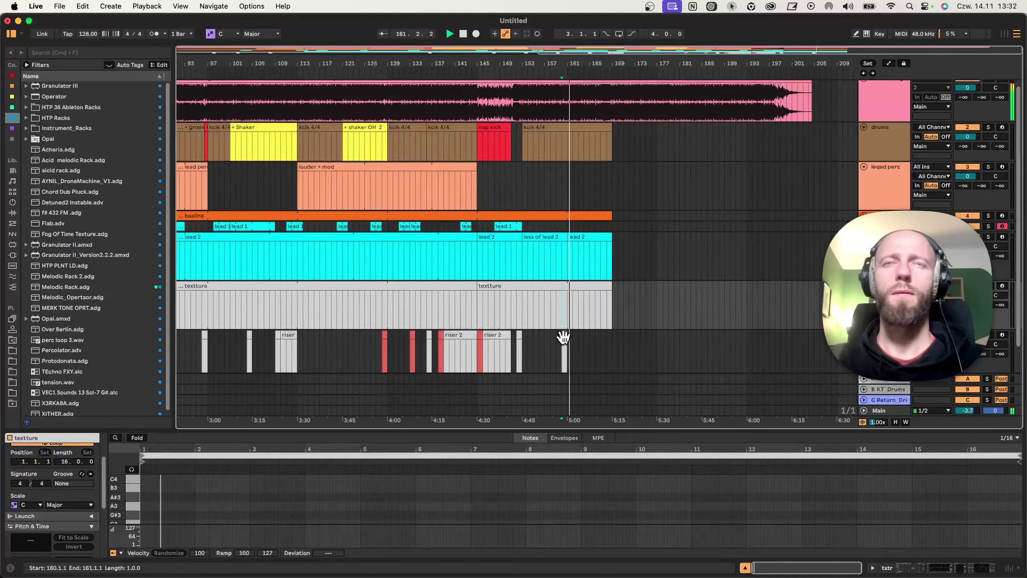
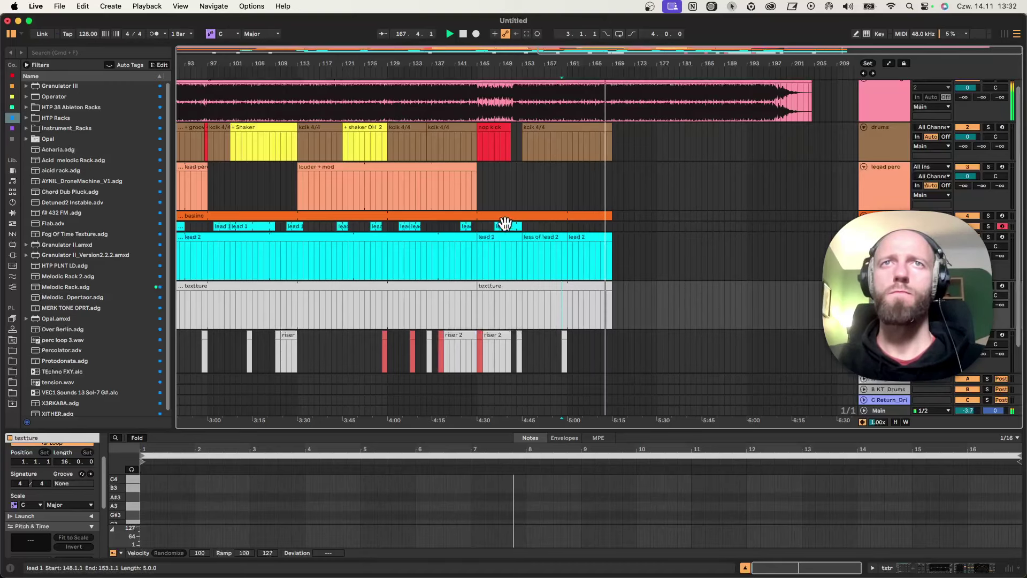
Step: Copy the short lead 1 clip to about bar 166 and the one-bar fx clip to bar 168
{"action": "left_click_drag", "start_coordinate": [465, 226], "coordinate": [599, 227]}
{"action": "left_click_drag", "start_coordinate": [564, 333], "coordinate": [611, 347]}
Step: Extend basline, lead 2 and kcik 4/4 to bar 177 and copy the short lead 1 clip to about bar 172
{"action": "left_click_drag", "start_coordinate": [611, 214], "coordinate": [656, 236]}
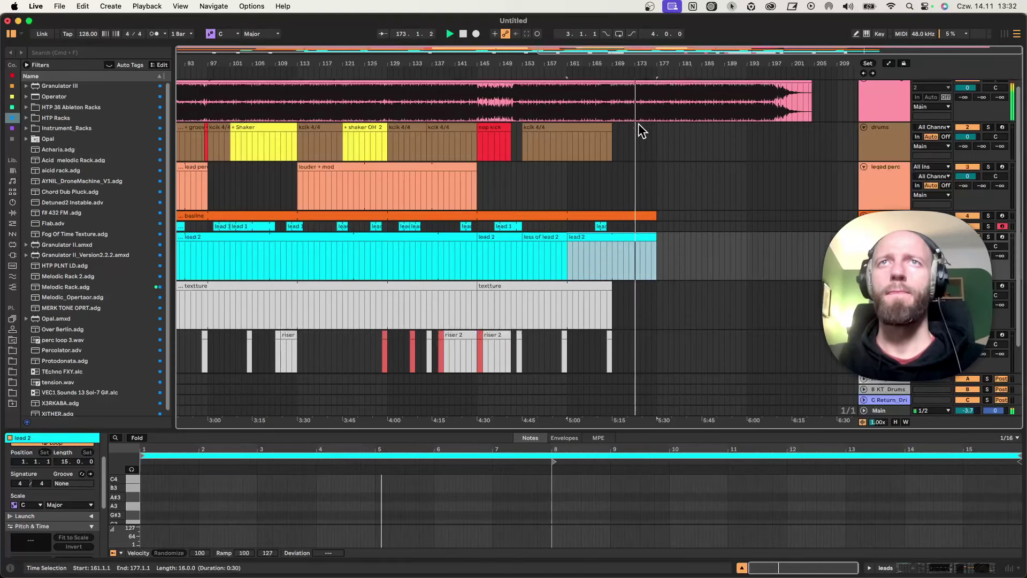
{"action": "left_click_drag", "start_coordinate": [612, 129], "coordinate": [657, 128]}
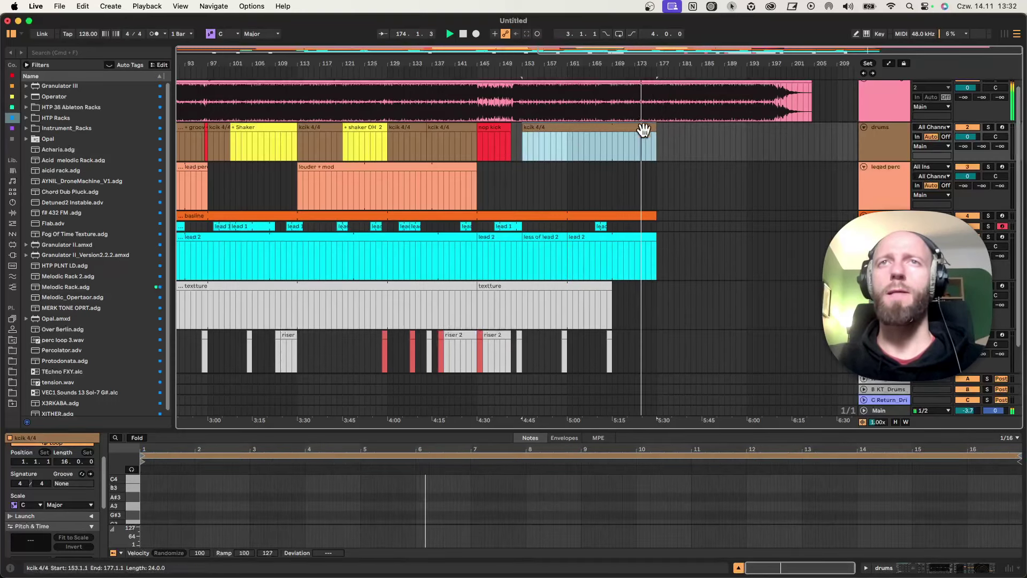
{"action": "left_click_drag", "start_coordinate": [601, 226], "coordinate": [634, 223]}
{"action": "left_click", "coordinate": [648, 238]}
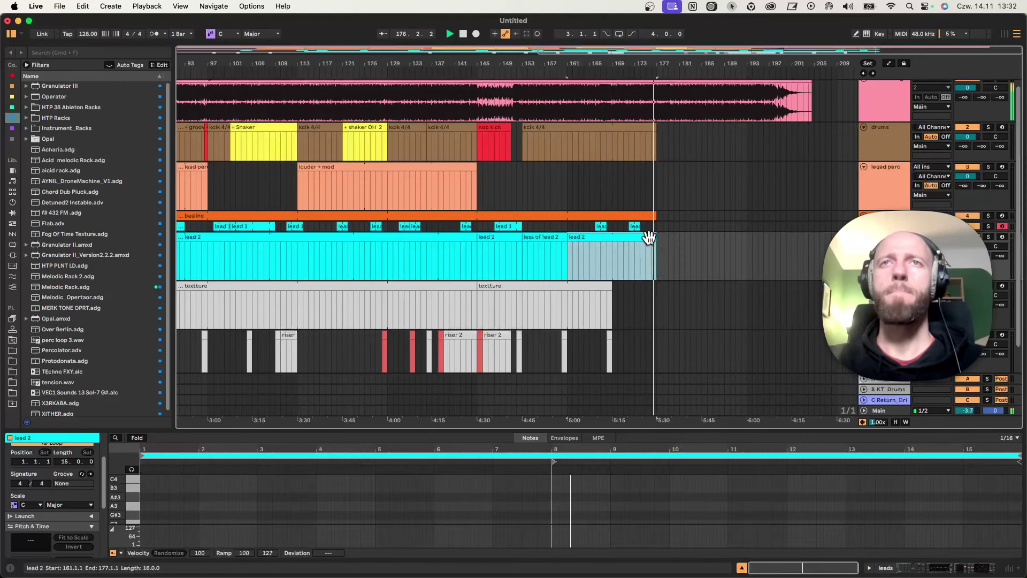
Step: Extend the textture clip to bar 191 and copy the one-bar fx clip to bar 176
{"action": "left_click_drag", "start_coordinate": [605, 286], "coordinate": [735, 285]}
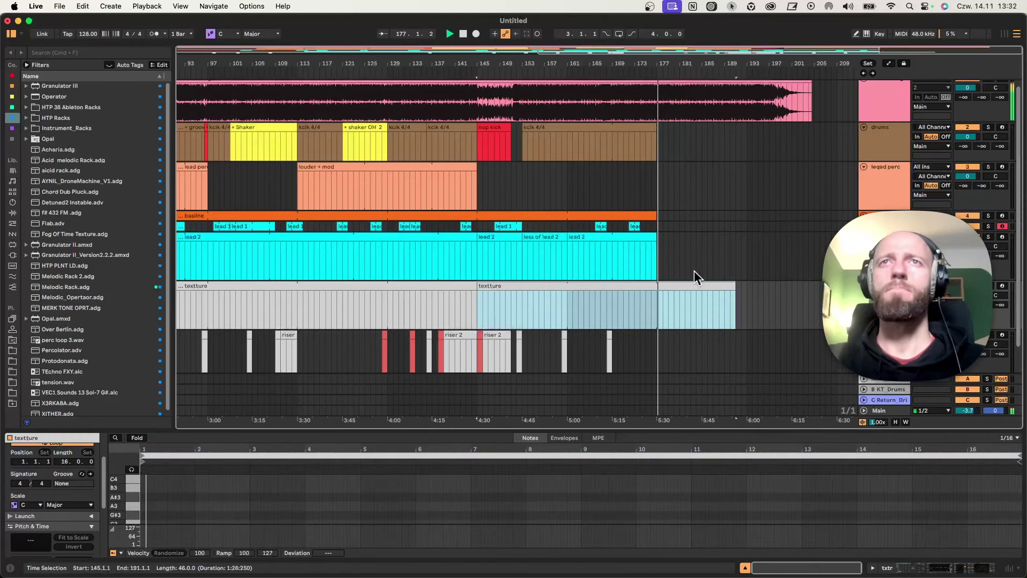
{"action": "left_click", "coordinate": [608, 335]}
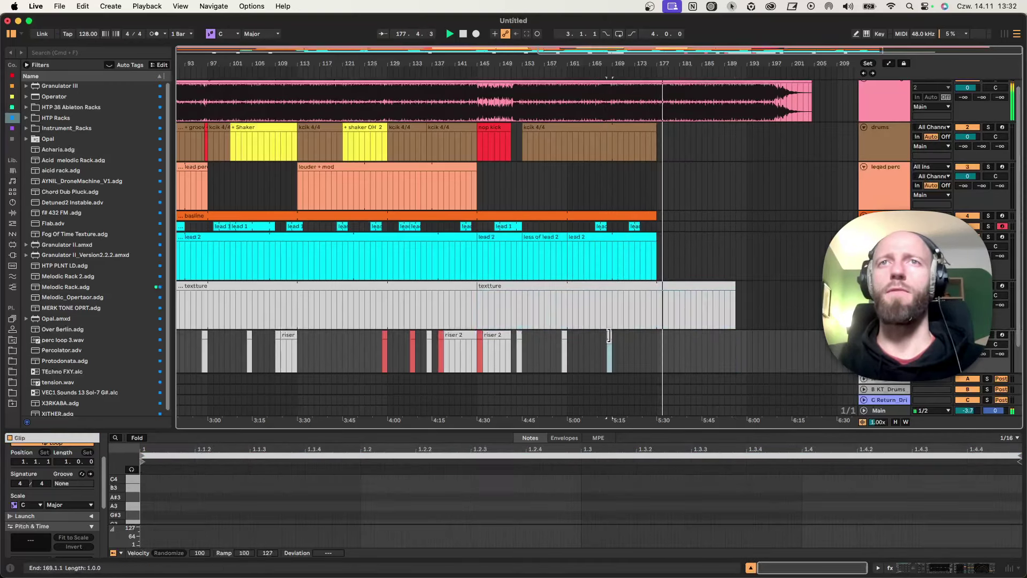
{"action": "left_click", "coordinate": [655, 342]}
Step: Extend lead 2 to about bar 190, and the kcik 4/4 and basline clips to bar 200
{"action": "left_click_drag", "start_coordinate": [652, 236], "coordinate": [729, 236]}
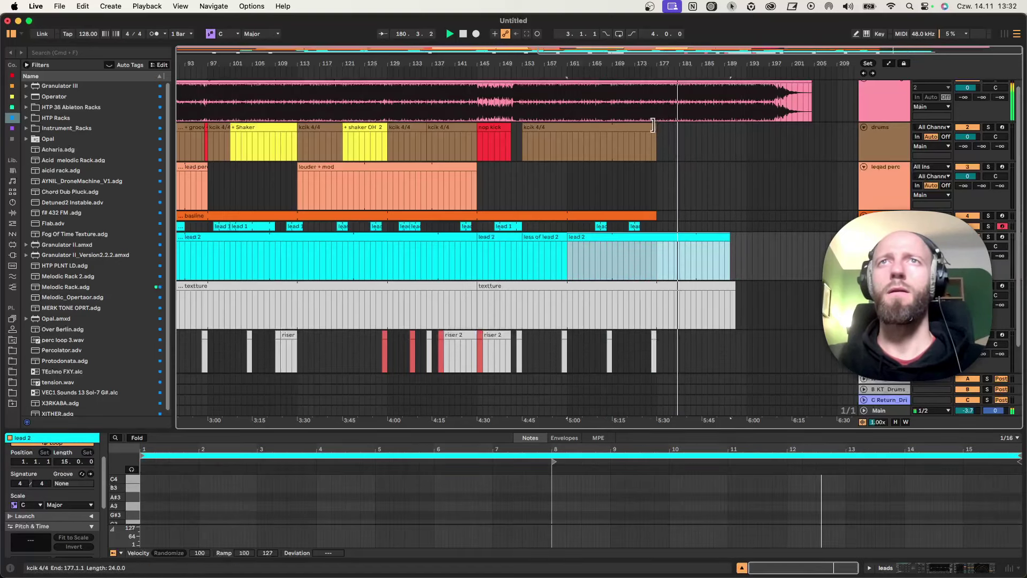
{"action": "left_click_drag", "start_coordinate": [656, 127], "coordinate": [786, 129]}
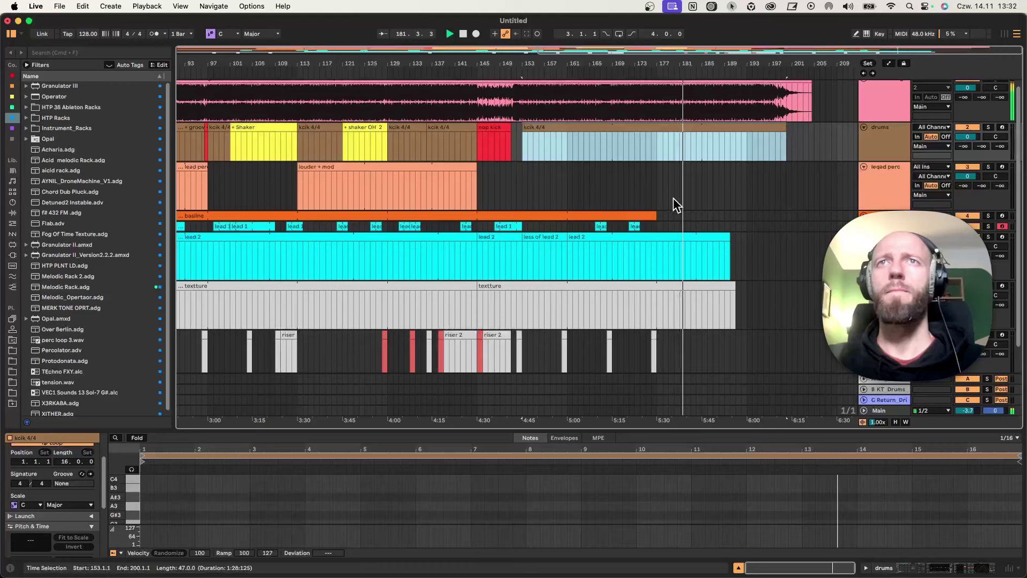
{"action": "left_click_drag", "start_coordinate": [655, 216], "coordinate": [786, 217]}
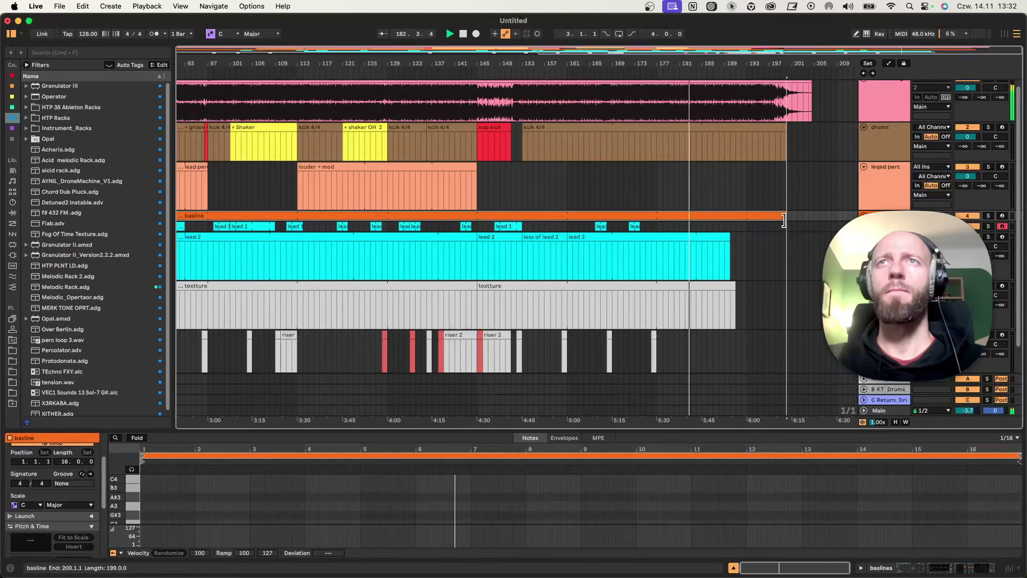
Step: Adjust the end of the last lead 2 clip to bar 200 and extend the textture clip to bar 200
{"action": "left_click_drag", "start_coordinate": [729, 236], "coordinate": [696, 237]}
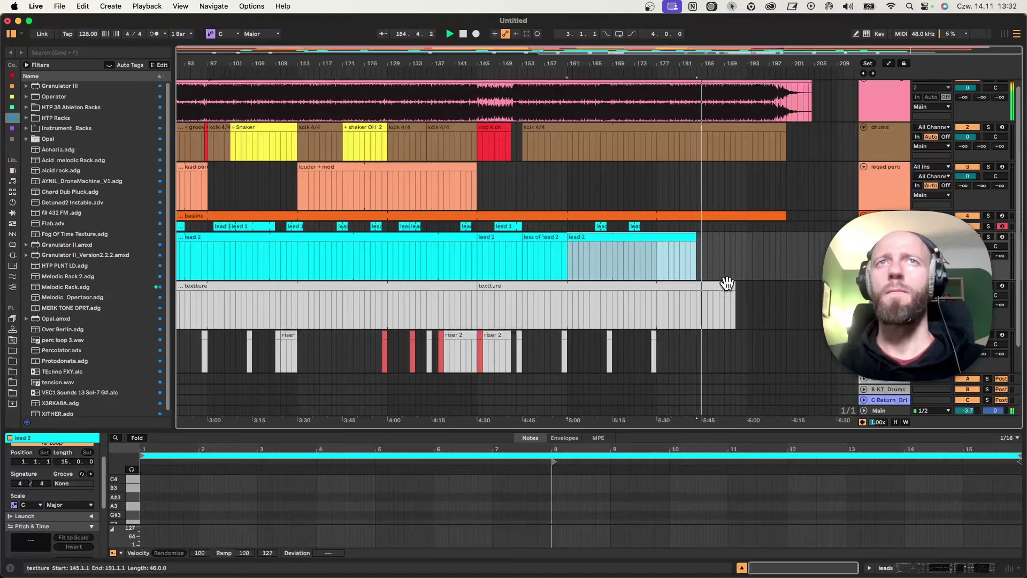
{"action": "left_click_drag", "start_coordinate": [696, 238], "coordinate": [785, 238]}
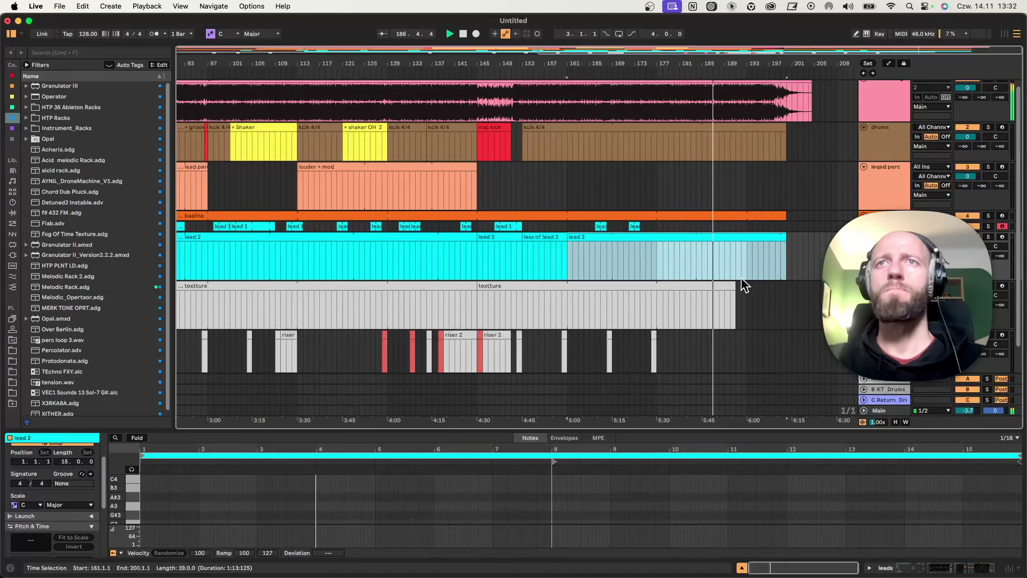
{"action": "left_click_drag", "start_coordinate": [737, 286], "coordinate": [780, 290]}
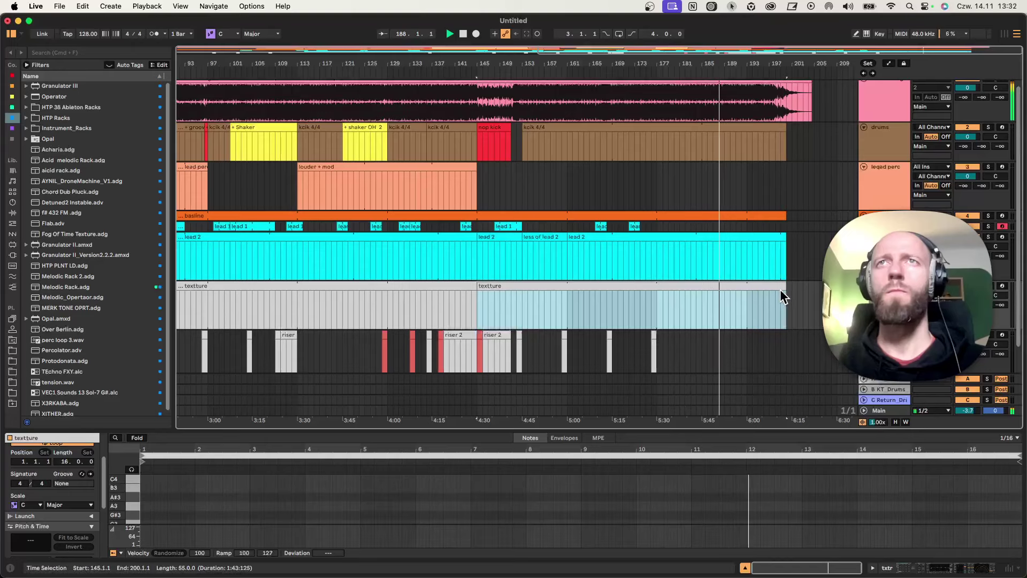
Step: Add a three-bar lead 1 clip from bar 188 to bar 191
{"action": "scroll", "coordinate": [734, 334], "scroll_direction": "down", "scroll_amount": 2}
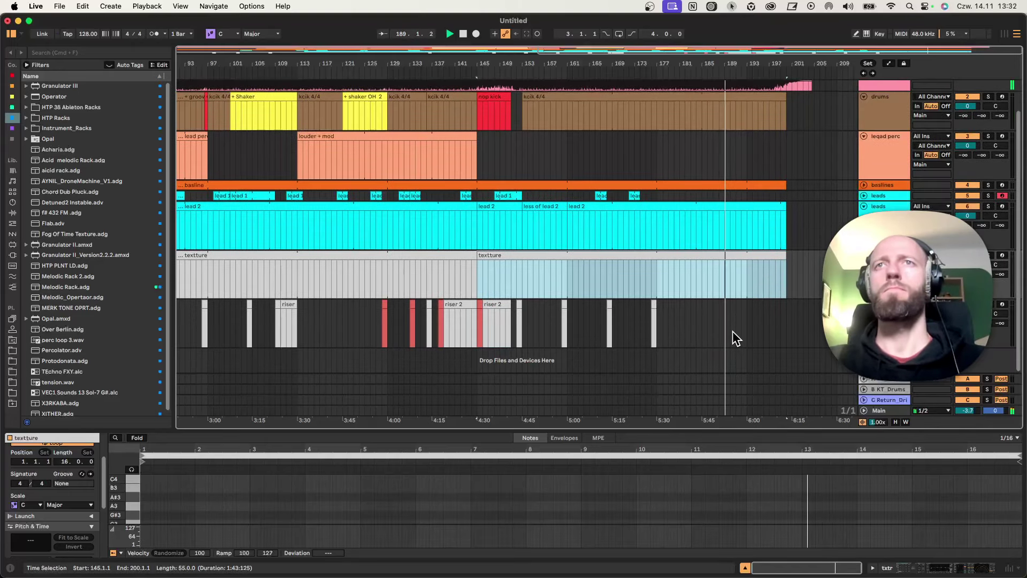
{"action": "left_click_drag", "start_coordinate": [635, 196], "coordinate": [732, 193]}
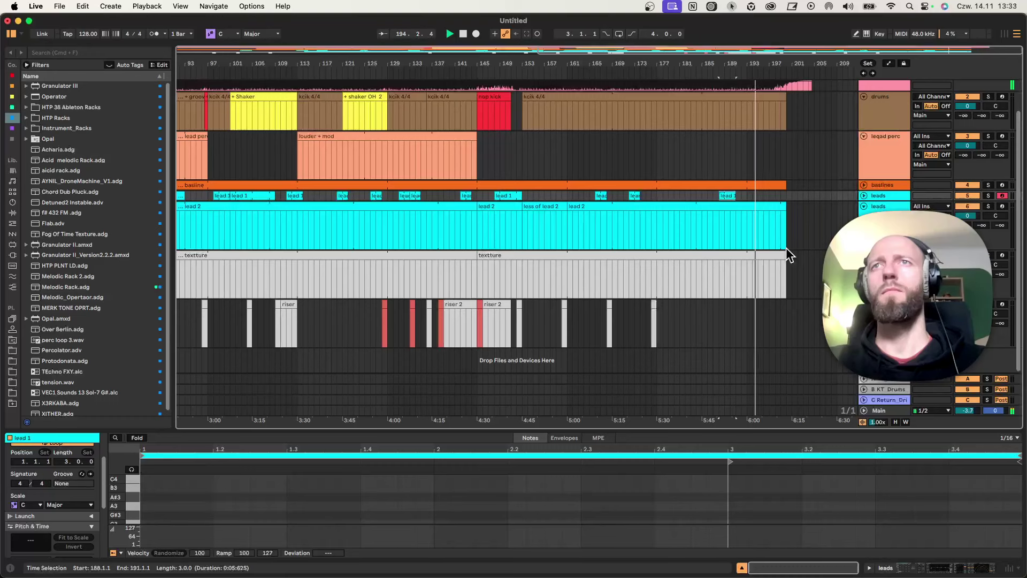
{"action": "scroll", "coordinate": [789, 256], "scroll_direction": "up", "scroll_amount": 2}
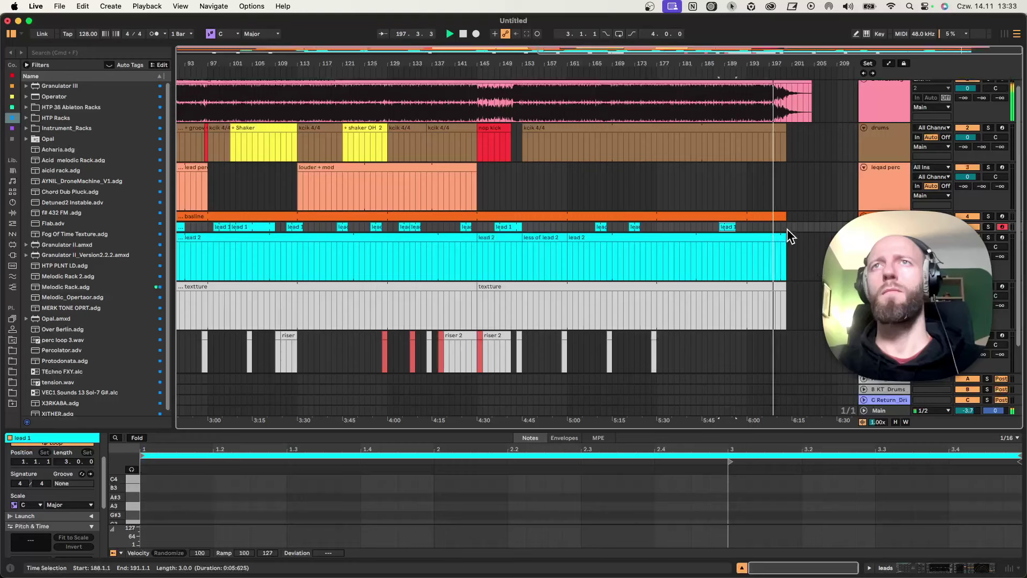
Step: Copy the last three-bar lead 1 clip to about bar 197 and trim the last kcik 4/4 clip to end at bar 198
{"action": "left_click_drag", "start_coordinate": [725, 226], "coordinate": [778, 226]}
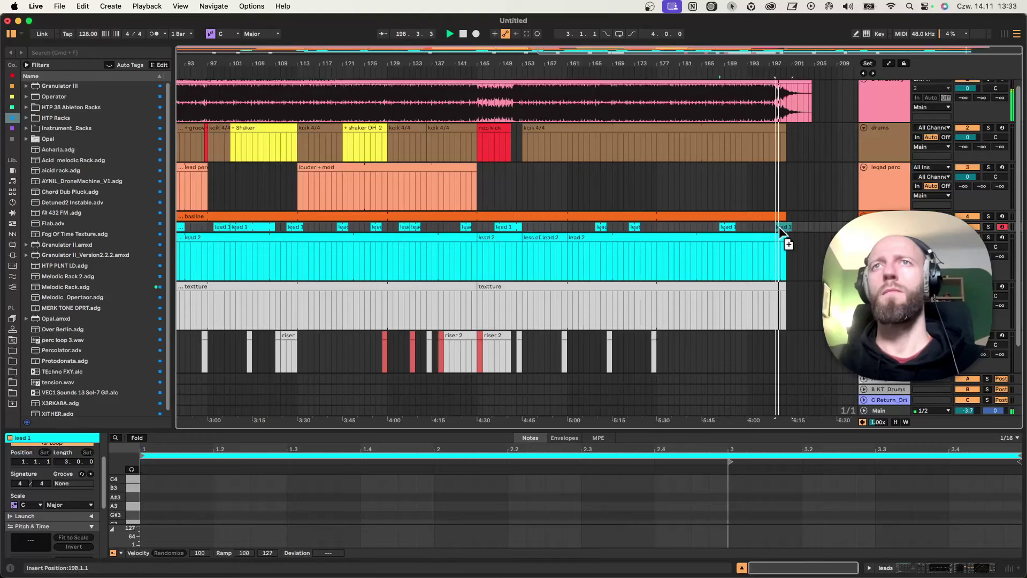
{"action": "left_click_drag", "start_coordinate": [785, 127], "coordinate": [771, 127]}
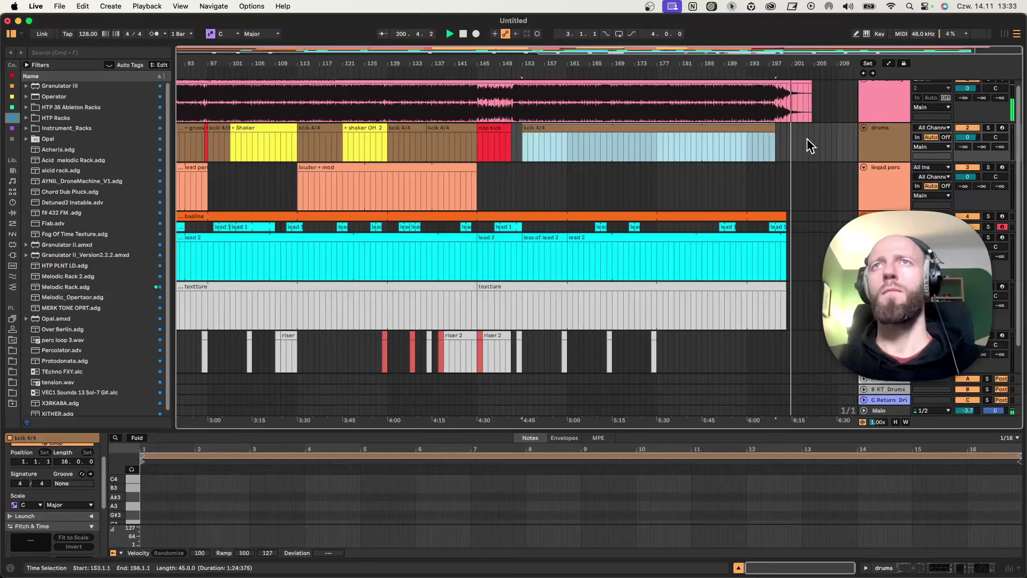
Step: Extend the last textture clip to bar 204, following the reference track's fading tail
{"action": "left_click_drag", "start_coordinate": [785, 284], "coordinate": [804, 284]}
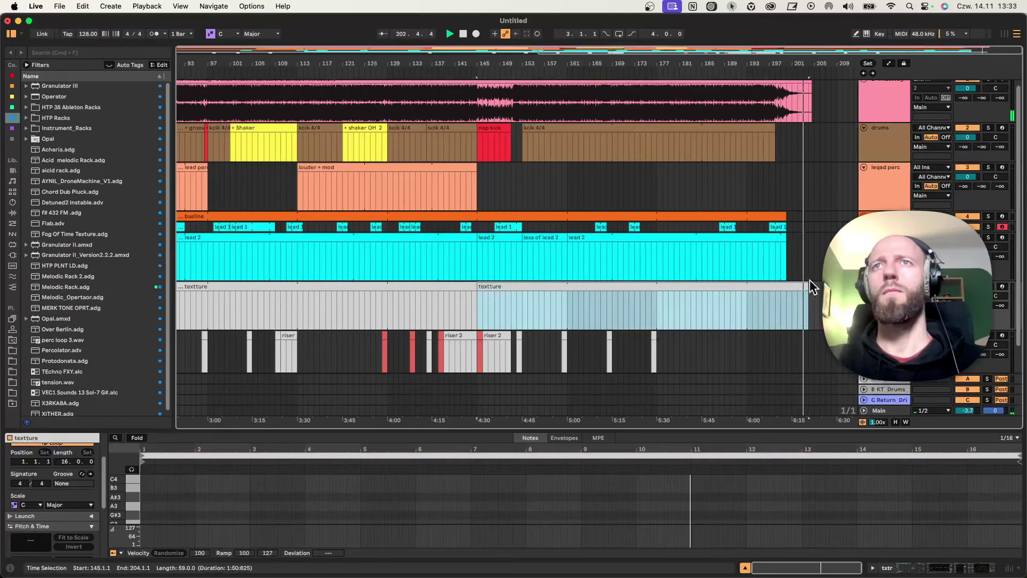
{"action": "left_click", "coordinate": [794, 258]}
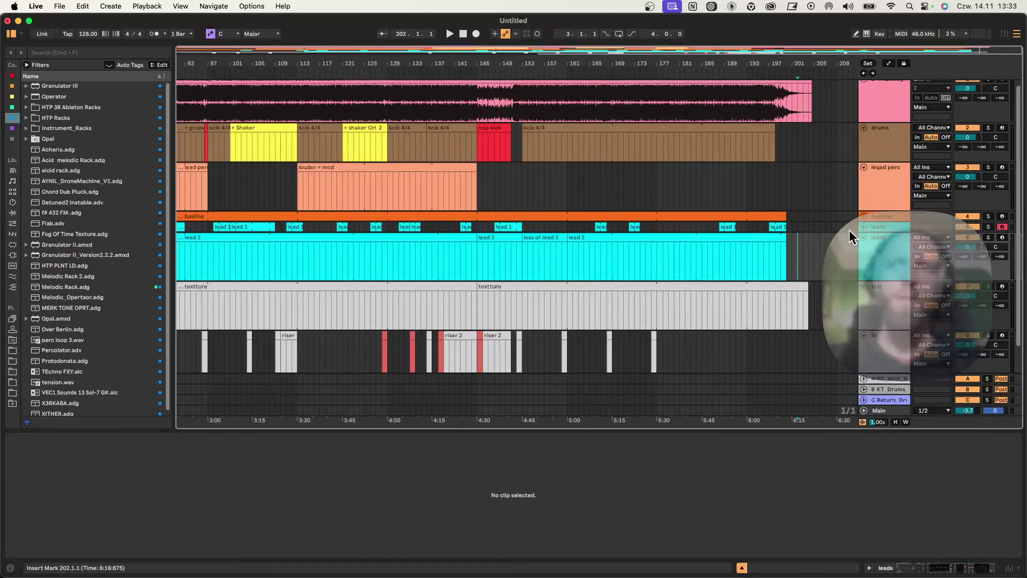
Step: Fold all tracks, unfold only the percussion track, and compare playback at bar 127 in the louder + mod clip with bar 163
{"action": "left_click", "coordinate": [864, 237], "text": "alt"}
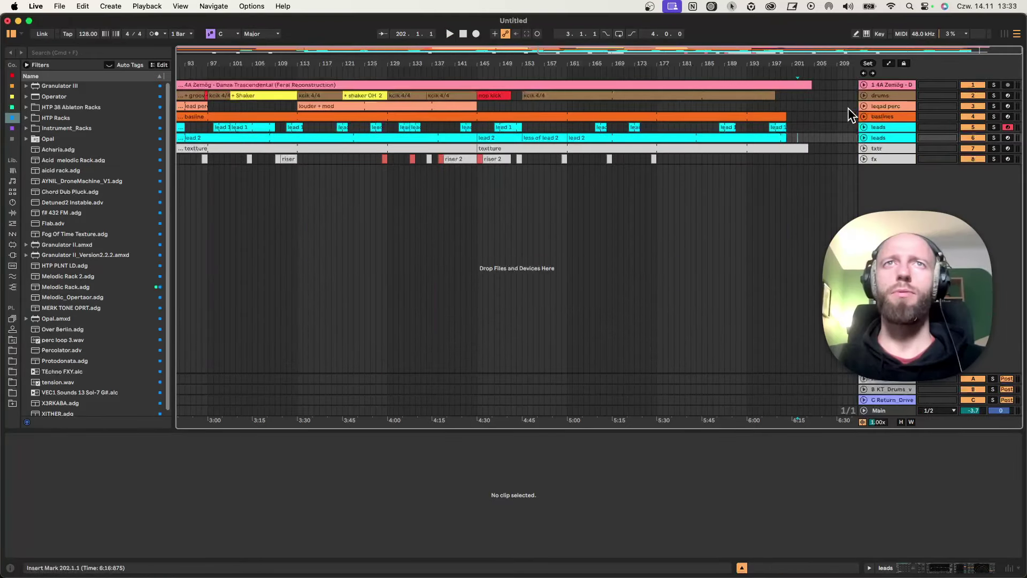
{"action": "left_click", "coordinate": [863, 107]}
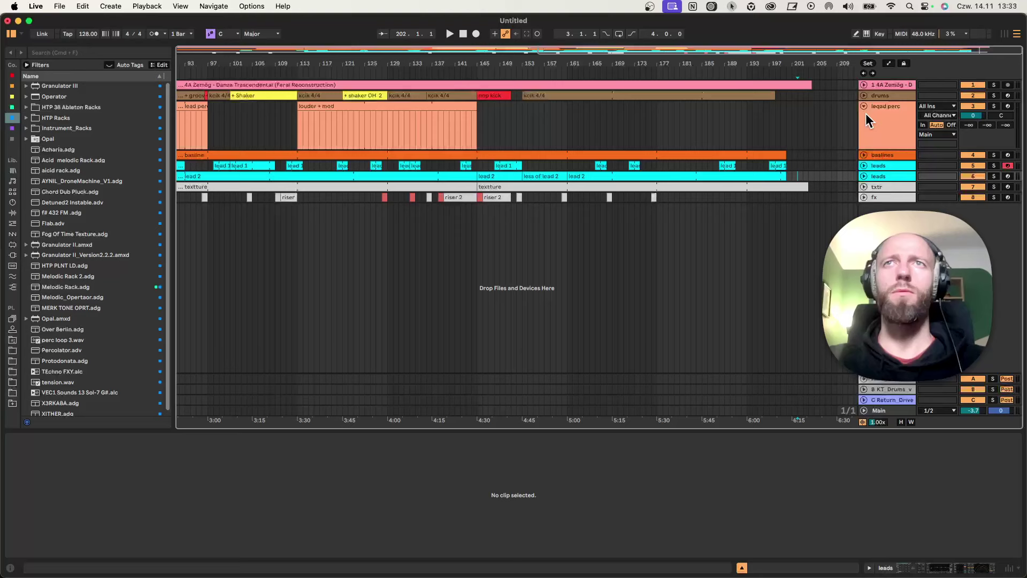
{"action": "left_click", "coordinate": [384, 126]}
{"action": "key", "text": "space"}
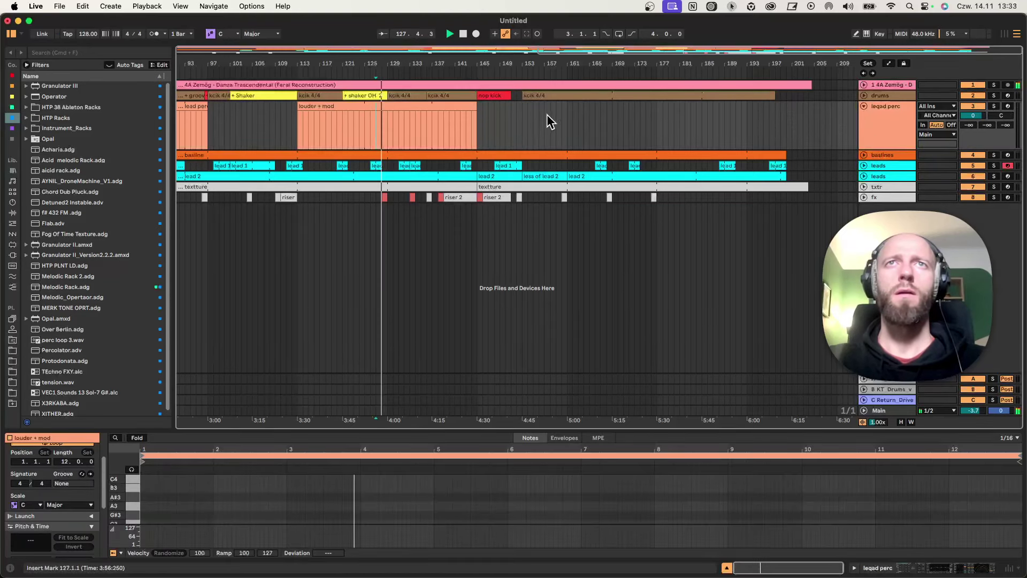
{"action": "left_click", "coordinate": [580, 115]}
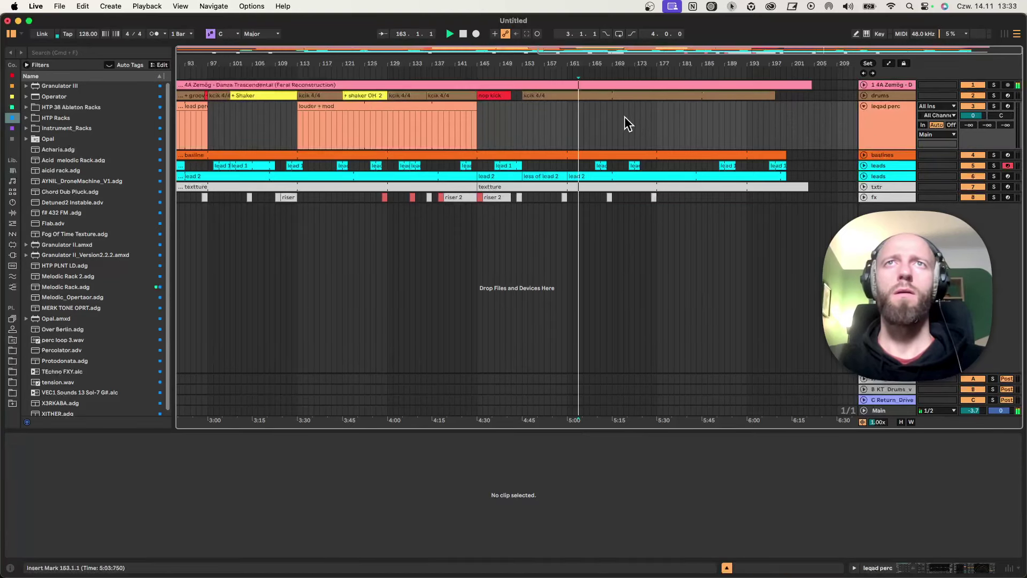
{"action": "left_click", "coordinate": [390, 105]}
{"action": "key", "text": "space"}
Step: Unfold the reference, drums, lead 2, textture and fx tracks and select bars 151 to 199 of the reference audio
{"action": "left_click_drag", "start_coordinate": [470, 63], "coordinate": [486, 57]}
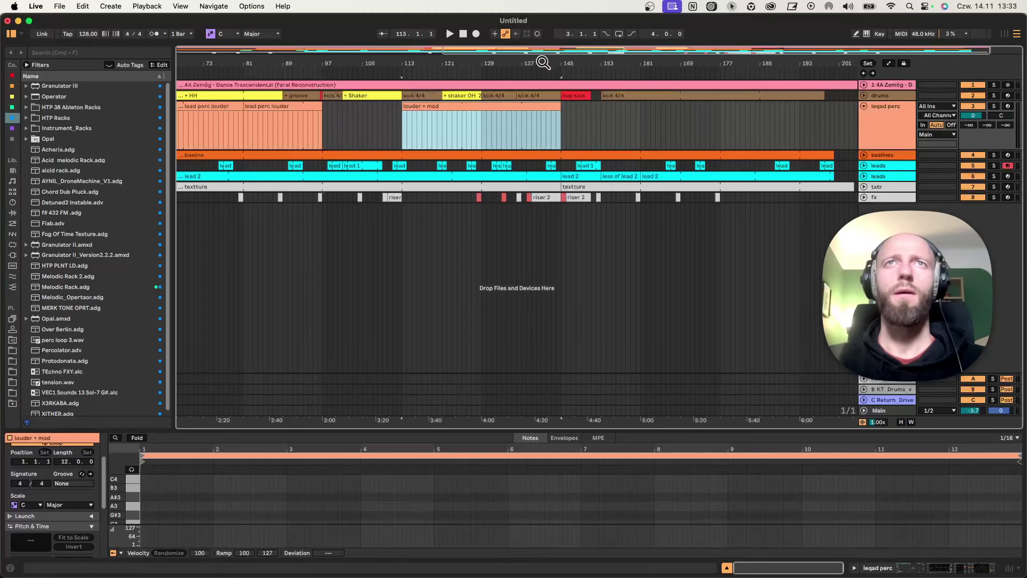
{"action": "left_click_drag", "start_coordinate": [544, 64], "coordinate": [553, 57]}
{"action": "left_click", "coordinate": [864, 96]}
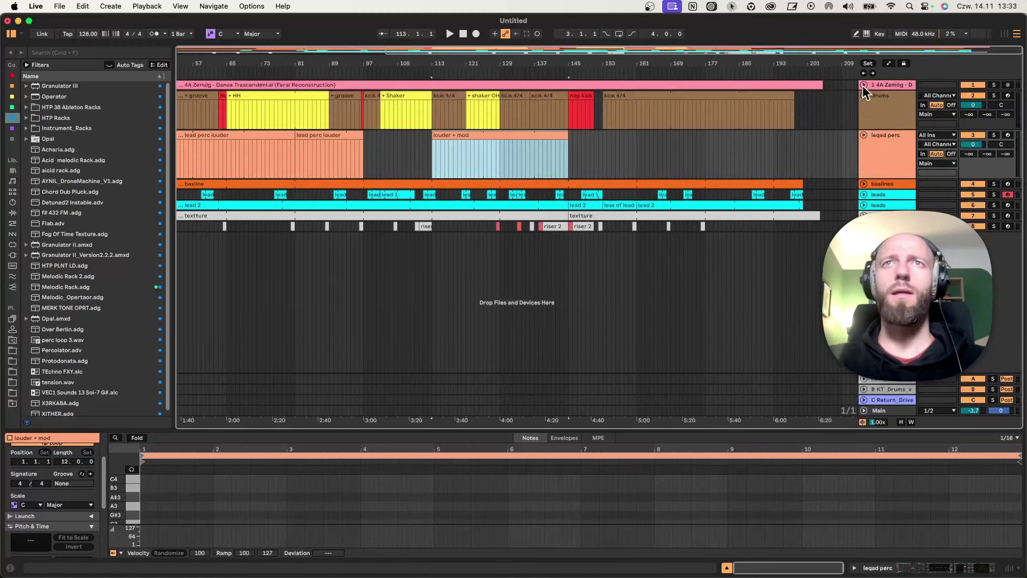
{"action": "left_click", "coordinate": [863, 84]}
{"action": "left_click_drag", "start_coordinate": [595, 110], "coordinate": [801, 113]}
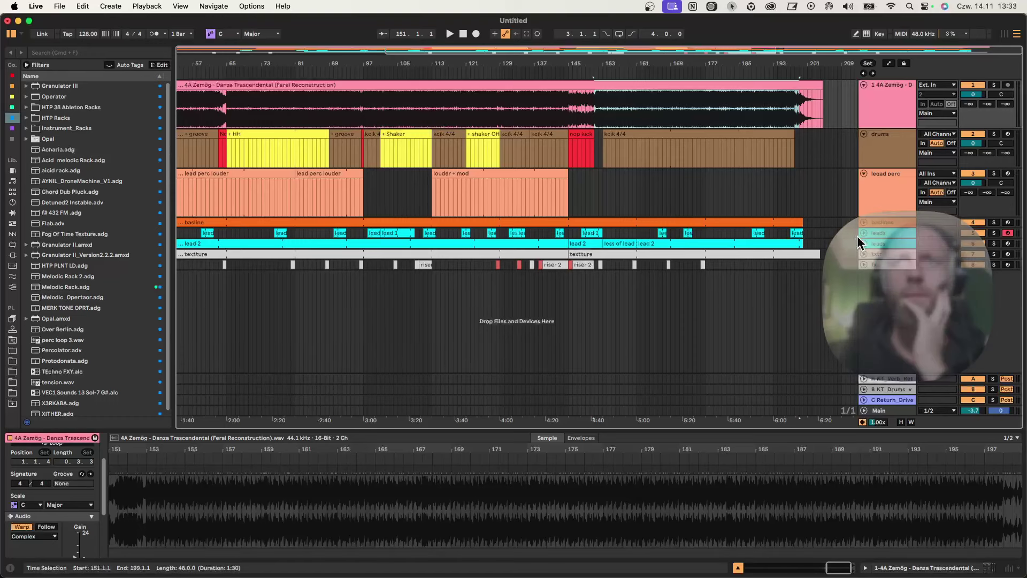
{"action": "left_click", "coordinate": [864, 245]}
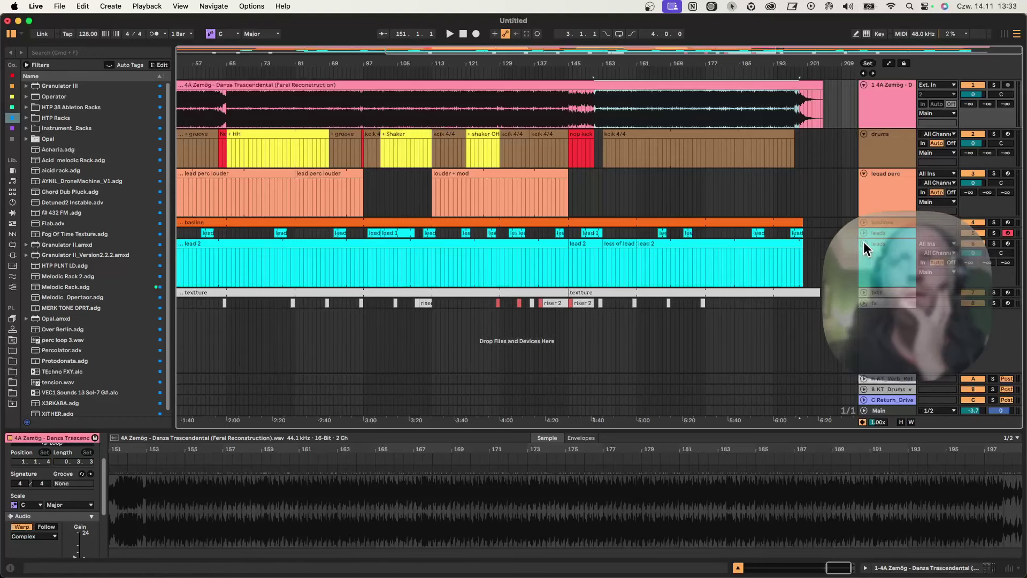
{"action": "left_click", "coordinate": [864, 293]}
{"action": "left_click", "coordinate": [864, 345]}
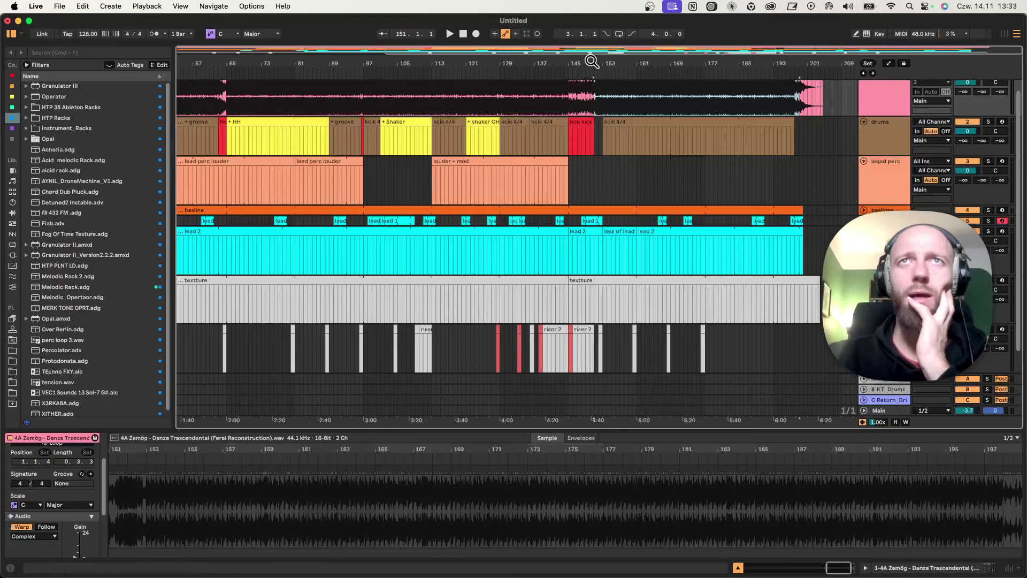
{"action": "left_click_drag", "start_coordinate": [592, 64], "coordinate": [656, 62]}
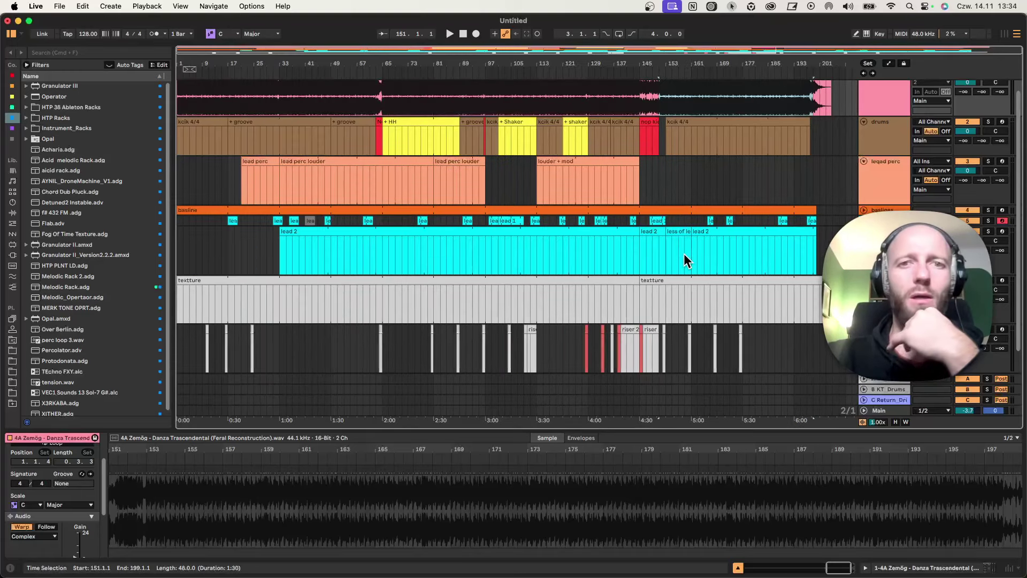
Step: Review the long lead 2 clips from bar 33 to bar 200 and play back the outro from about bar 191
{"action": "left_click", "coordinate": [564, 231]}
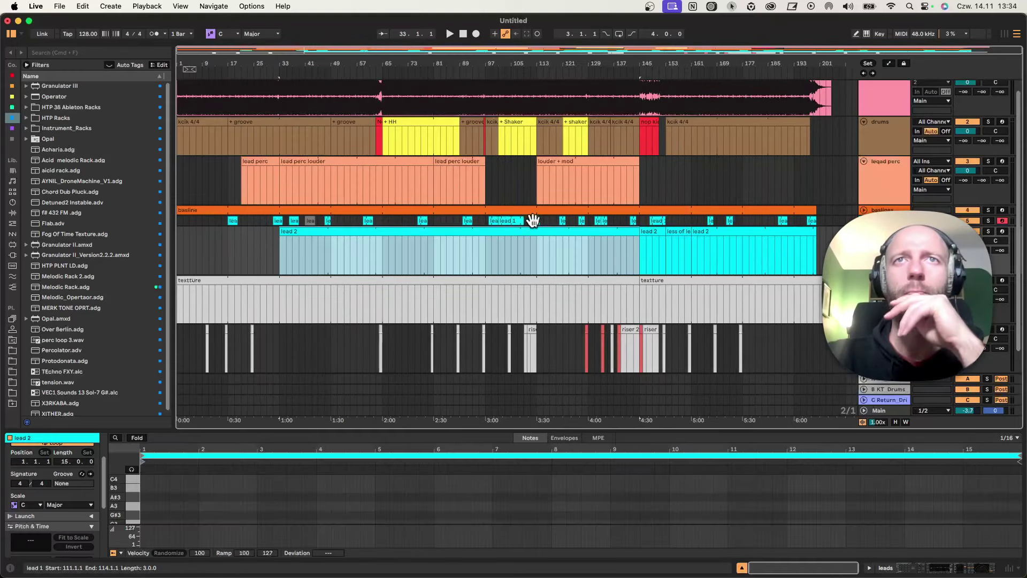
{"action": "left_click", "coordinate": [536, 221]}
{"action": "left_click", "coordinate": [532, 231]}
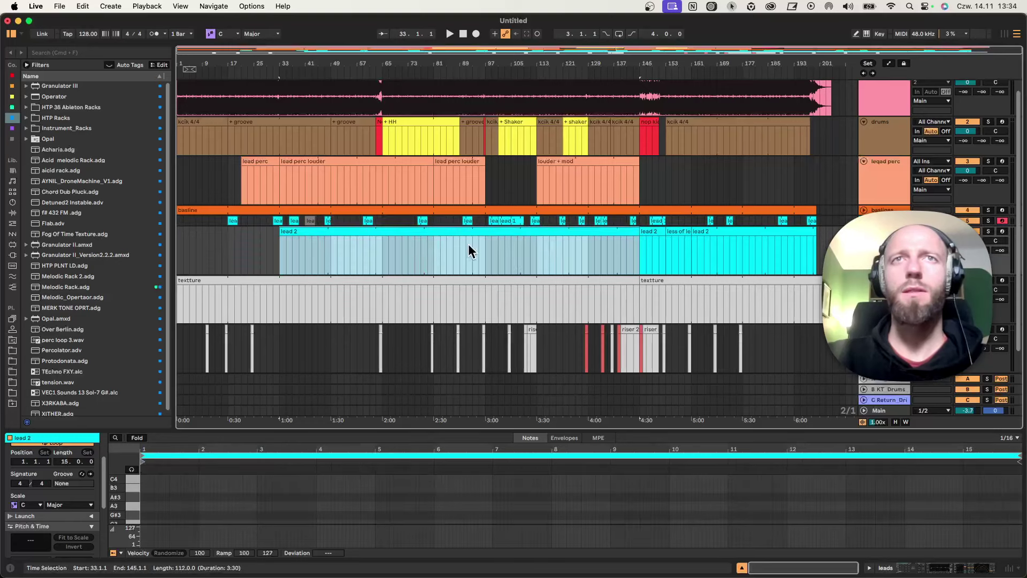
{"action": "left_click", "coordinate": [530, 249]}
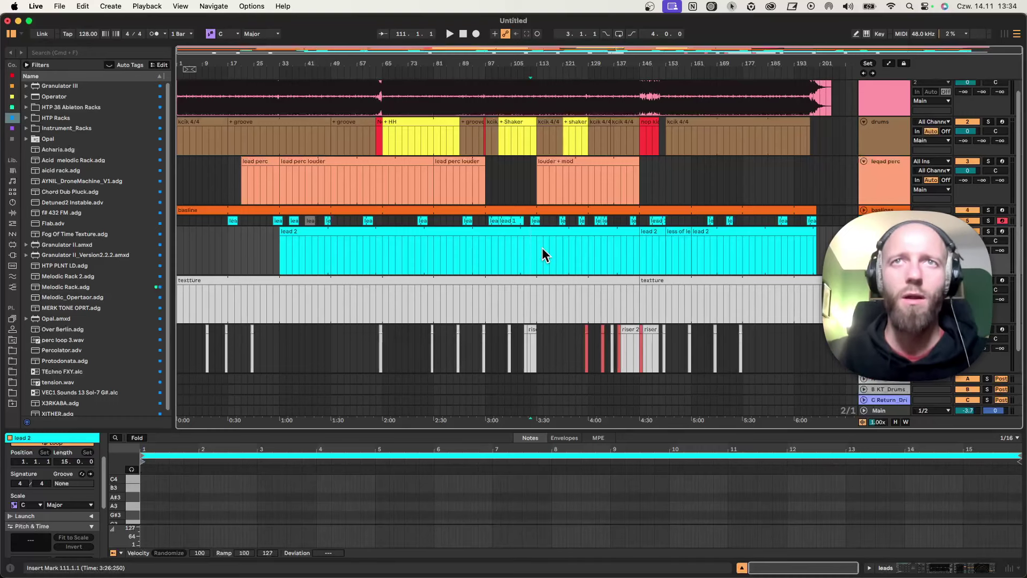
{"action": "left_click", "coordinate": [567, 234]}
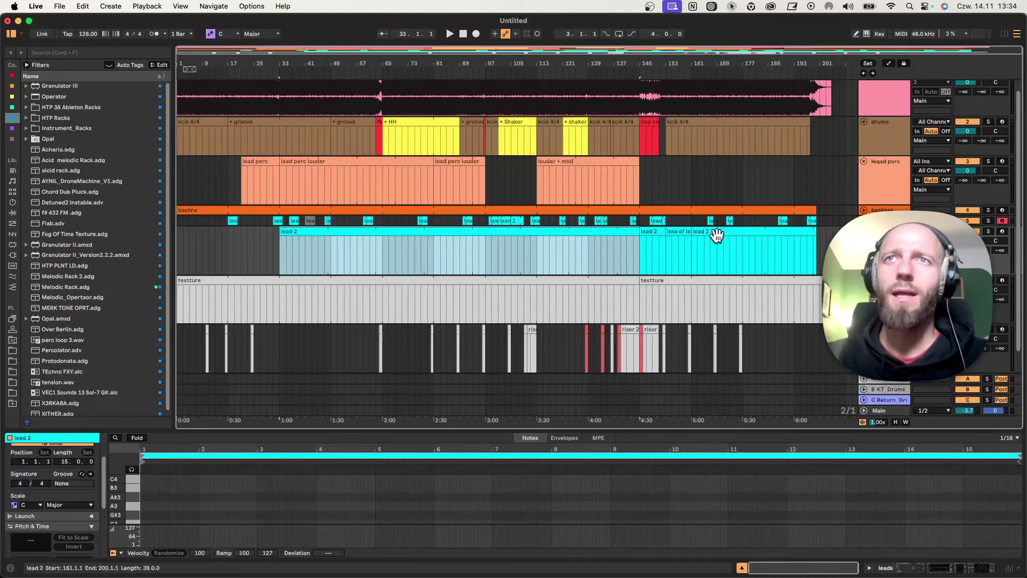
{"action": "left_click", "coordinate": [791, 249]}
{"action": "key", "text": "space"}
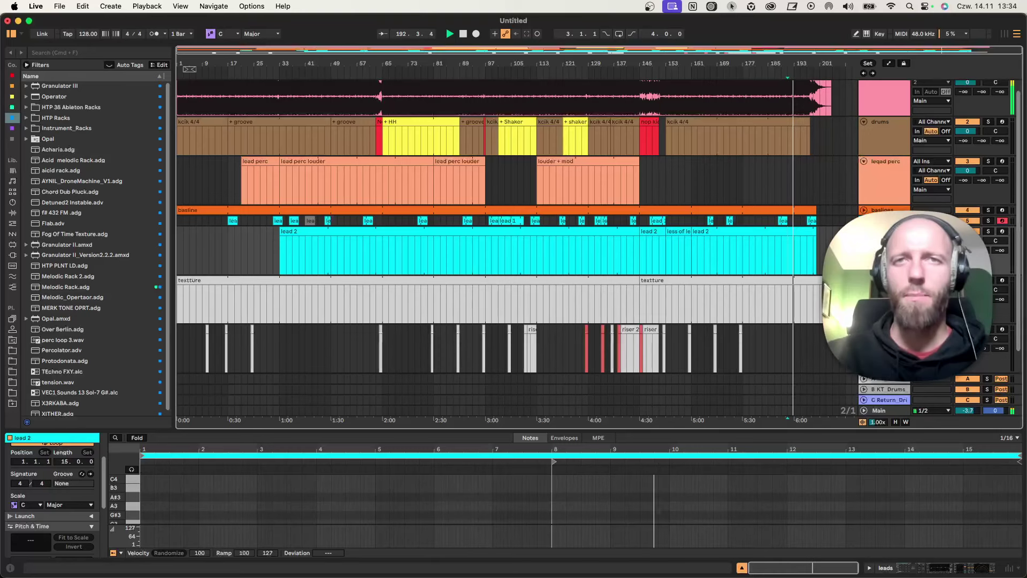
{"action": "left_click", "coordinate": [772, 229]}
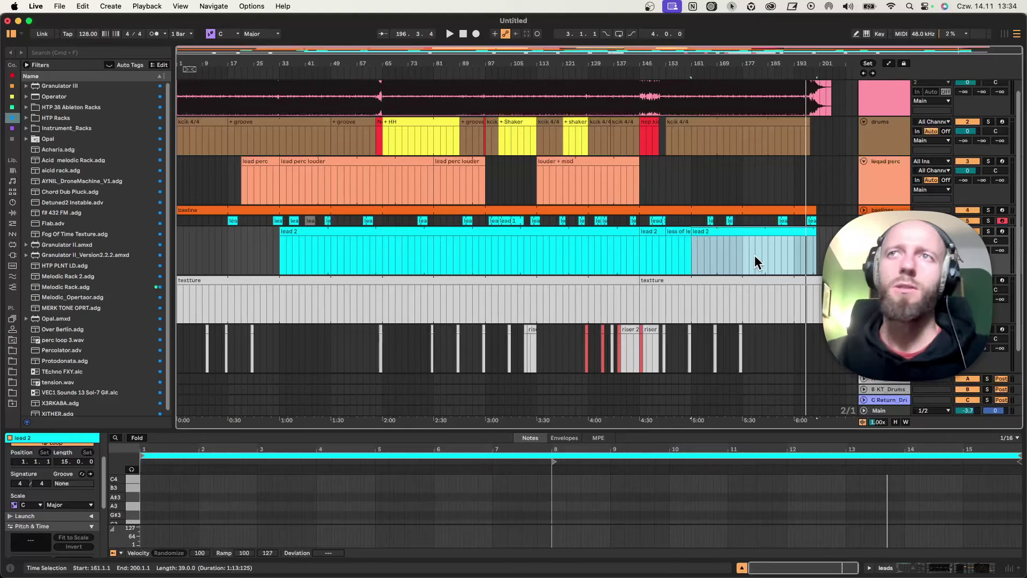
{"action": "left_click", "coordinate": [741, 262]}
Step: Examine the sections by selecting reference bars 1 to 41, bars 65 to 147 across the tracks, and drum bars 47 to 97 and 101 to 147
{"action": "scroll", "coordinate": [741, 263], "scroll_direction": "up", "scroll_amount": 1}
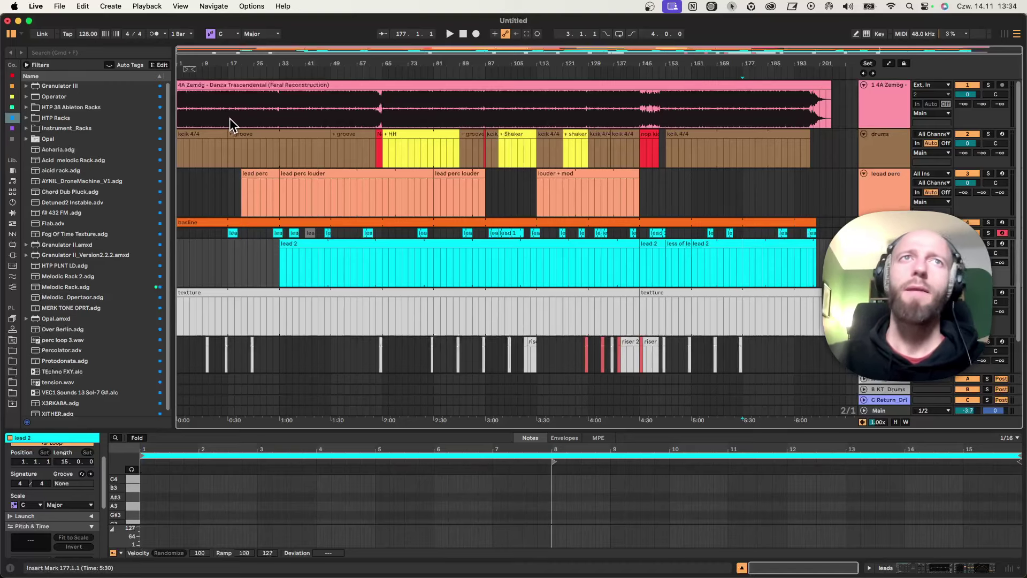
{"action": "left_click_drag", "start_coordinate": [178, 110], "coordinate": [303, 110]}
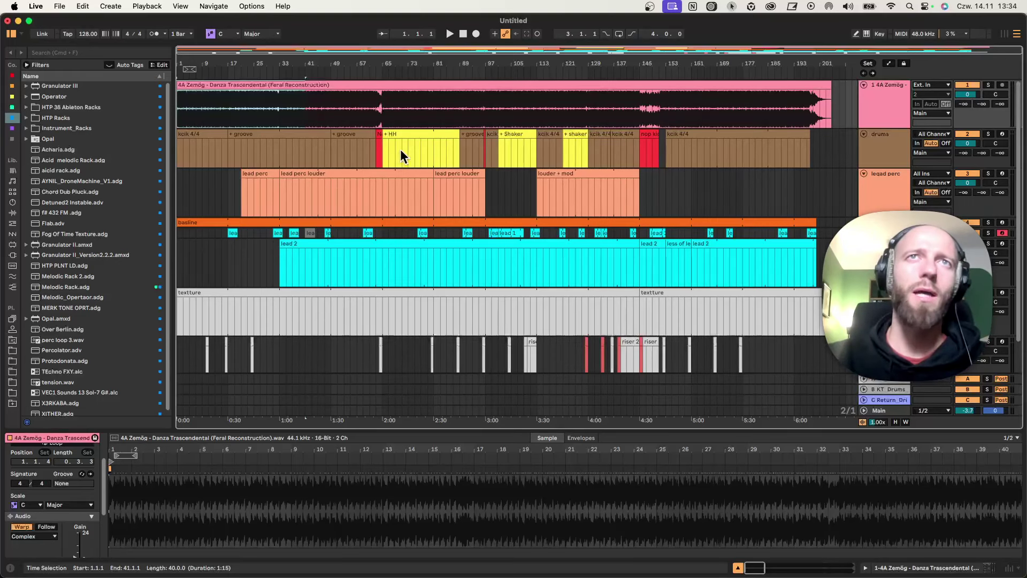
{"action": "left_click_drag", "start_coordinate": [386, 152], "coordinate": [645, 354]}
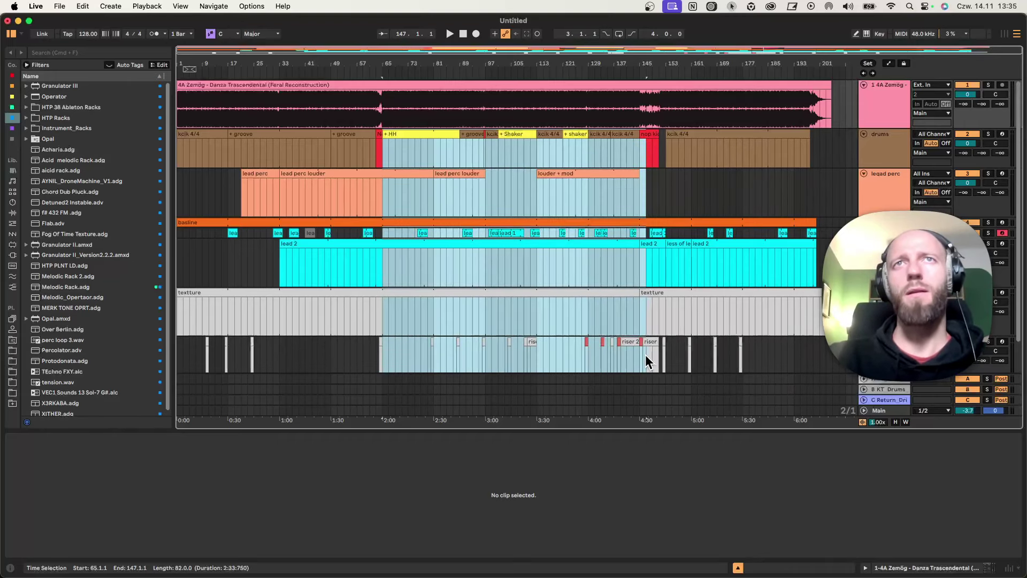
{"action": "left_click", "coordinate": [388, 152]}
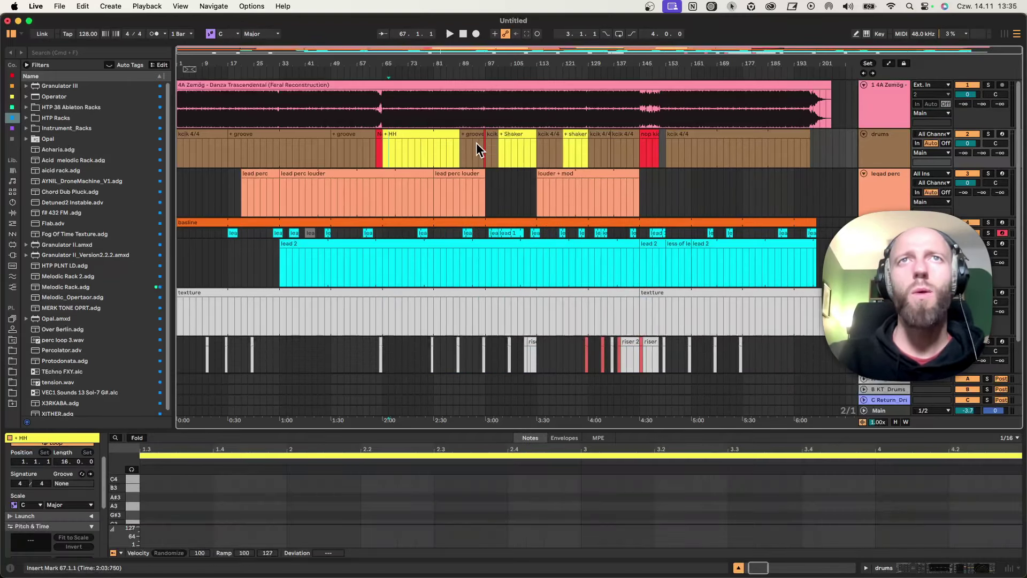
{"action": "left_click_drag", "start_coordinate": [477, 147], "coordinate": [328, 156]}
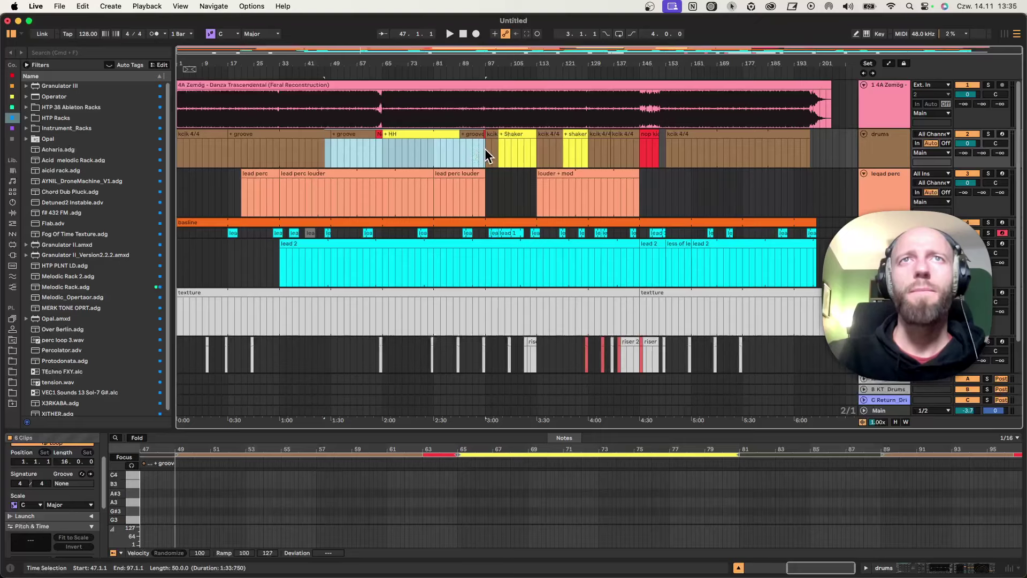
{"action": "left_click_drag", "start_coordinate": [488, 156], "coordinate": [384, 150]}
{"action": "left_click_drag", "start_coordinate": [497, 153], "coordinate": [648, 159]}
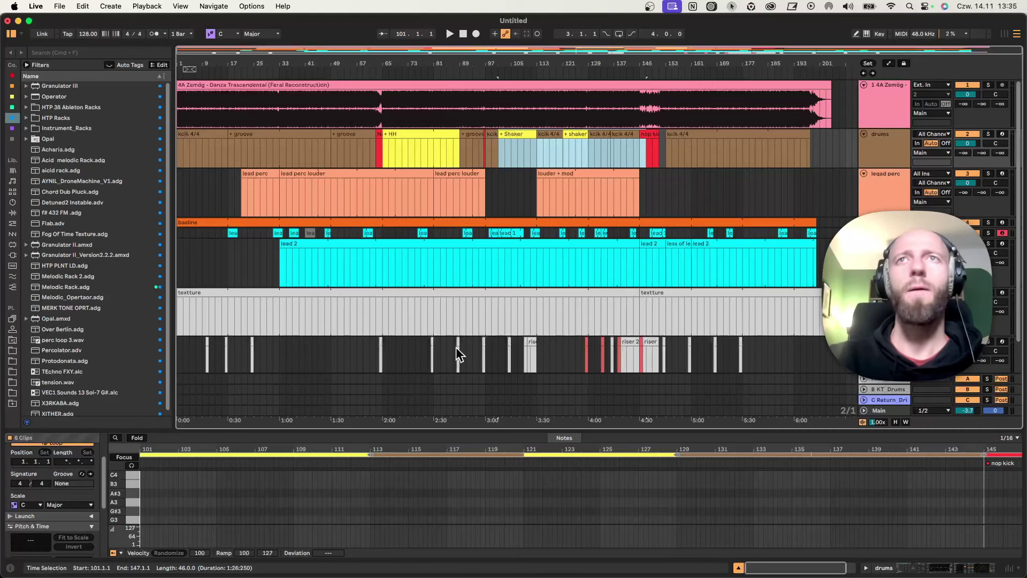
{"action": "scroll", "coordinate": [645, 256], "scroll_direction": "down", "scroll_amount": 1}
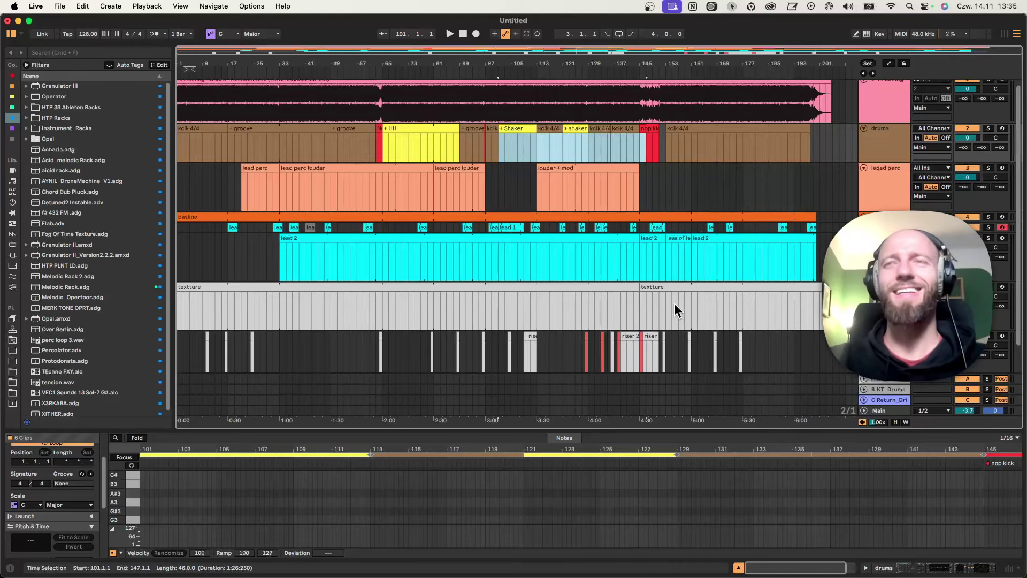
Step: Inspect the last lead perc louder clip and bars 101 to 105 of the + Shaker clip
{"action": "left_click", "coordinate": [452, 169]}
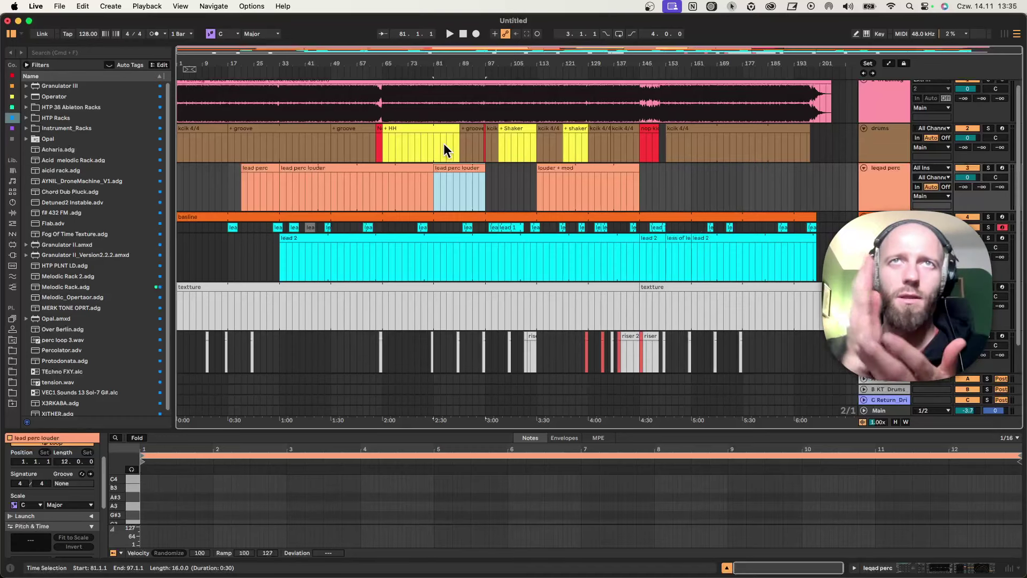
{"action": "left_click", "coordinate": [510, 148]}
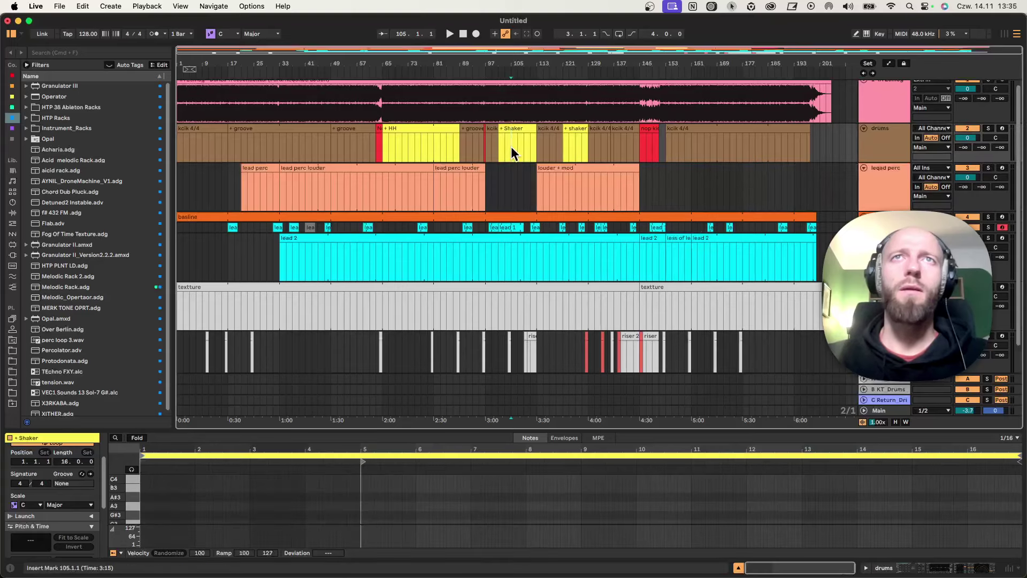
{"action": "left_click_drag", "start_coordinate": [520, 61], "coordinate": [522, 70]}
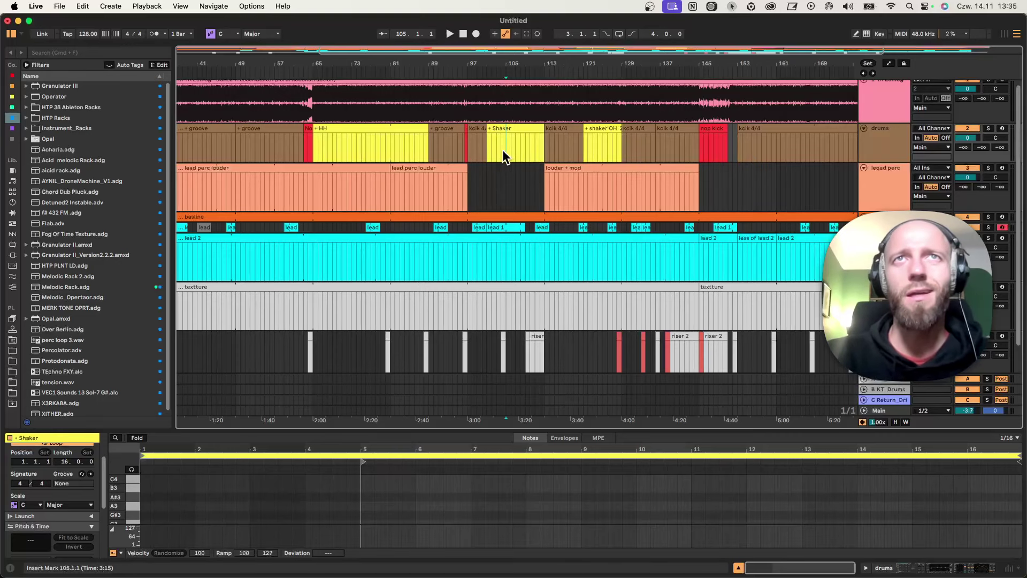
{"action": "left_click_drag", "start_coordinate": [504, 151], "coordinate": [487, 152]}
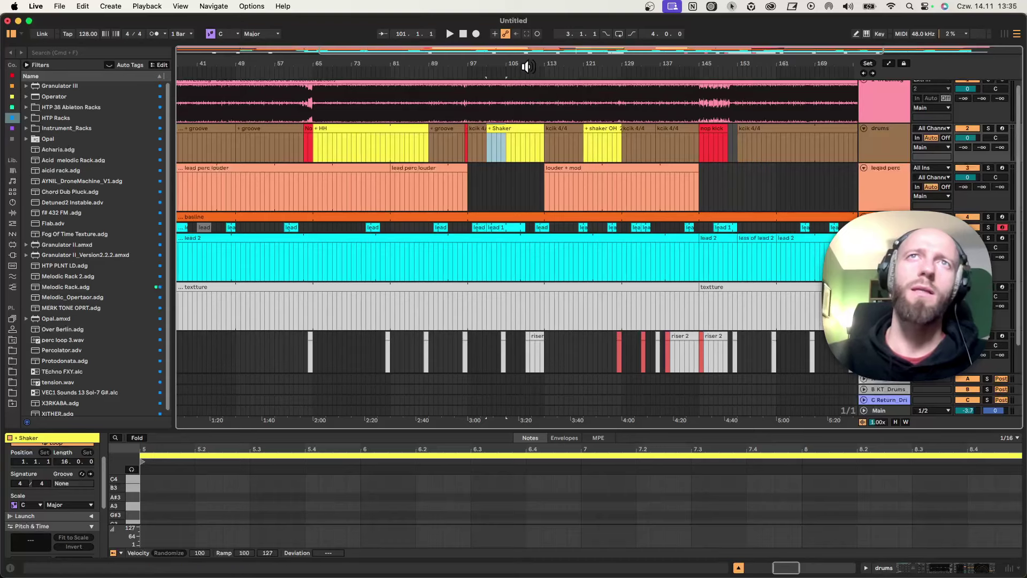
{"action": "left_click_drag", "start_coordinate": [528, 65], "coordinate": [528, 51]}
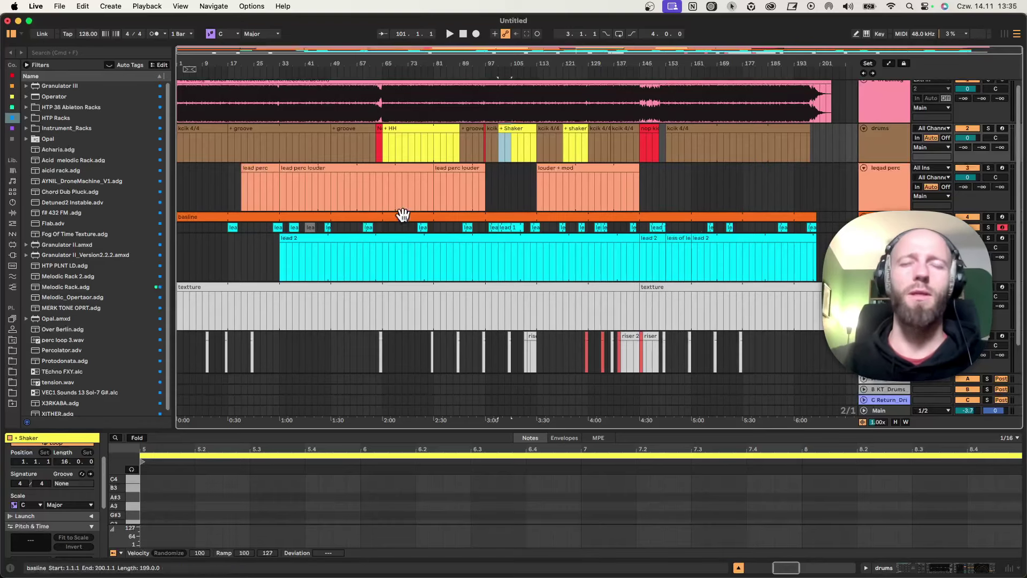
{"action": "scroll", "coordinate": [386, 303], "scroll_direction": "up", "scroll_amount": 1}
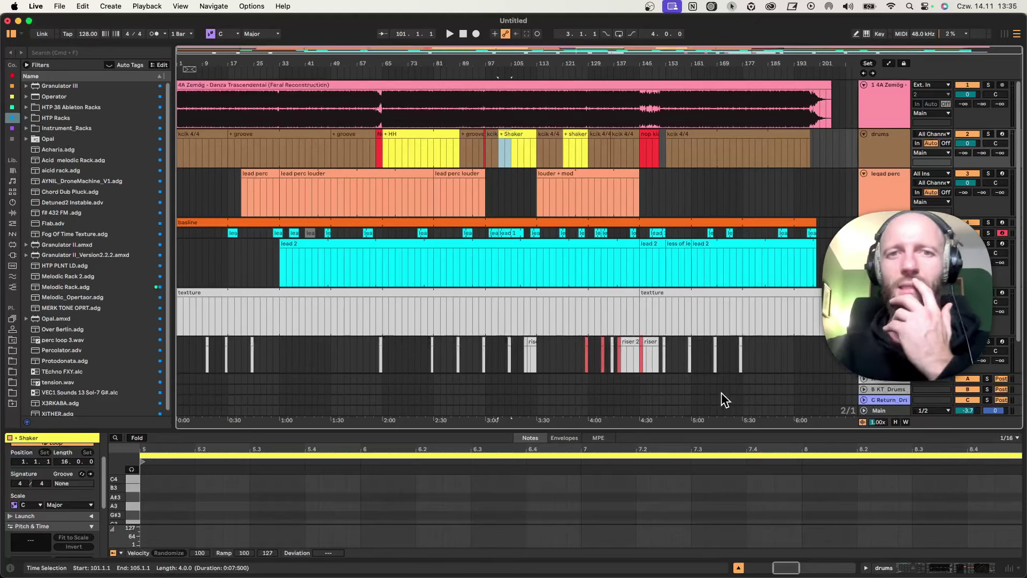
{"action": "scroll", "coordinate": [661, 317], "scroll_direction": "down", "scroll_amount": 1}
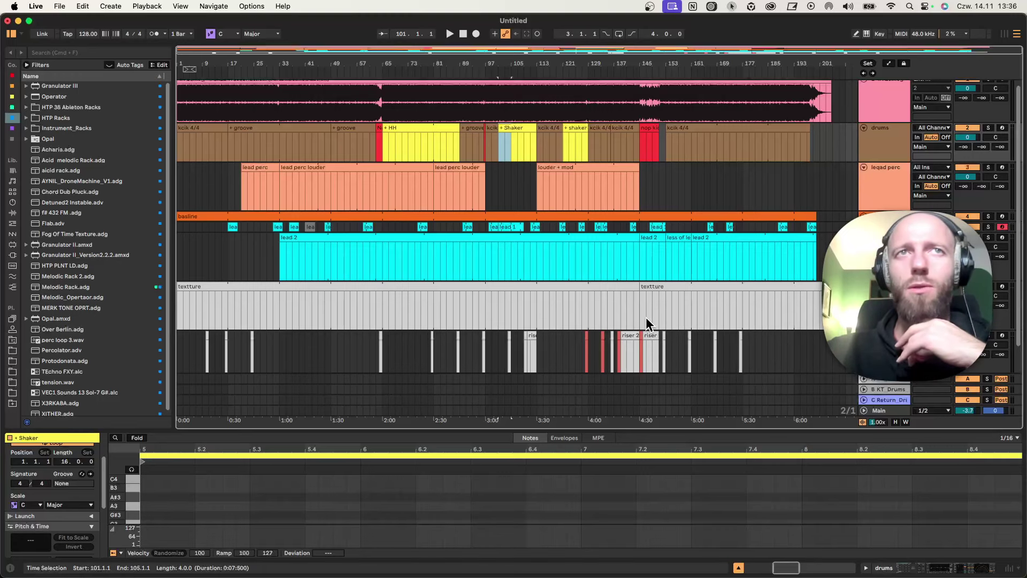
{"action": "scroll", "coordinate": [731, 335], "scroll_direction": "up", "scroll_amount": 1}
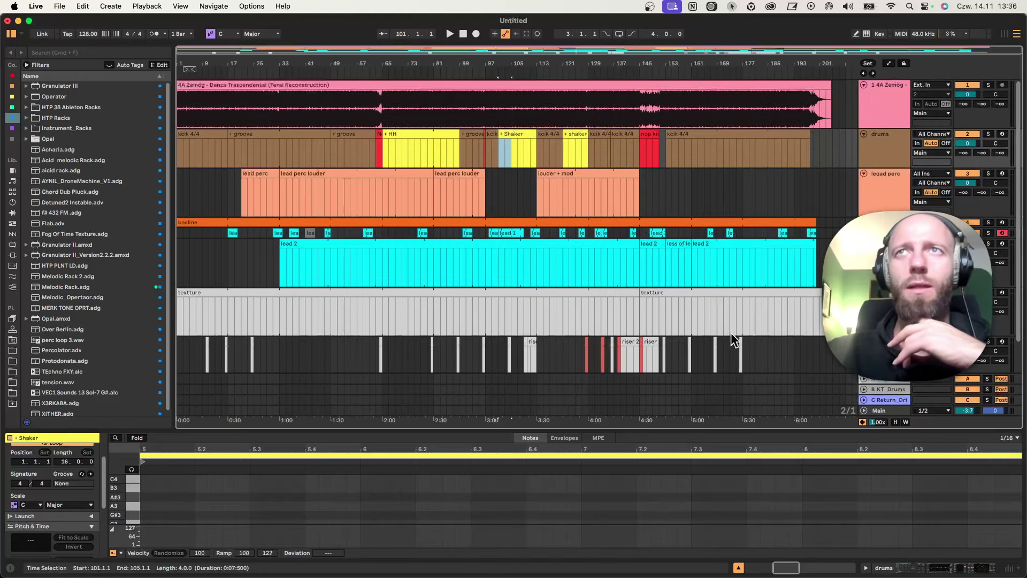
Step: Fold the reference audio track and delete it from the arrangement
{"action": "left_click", "coordinate": [414, 87]}
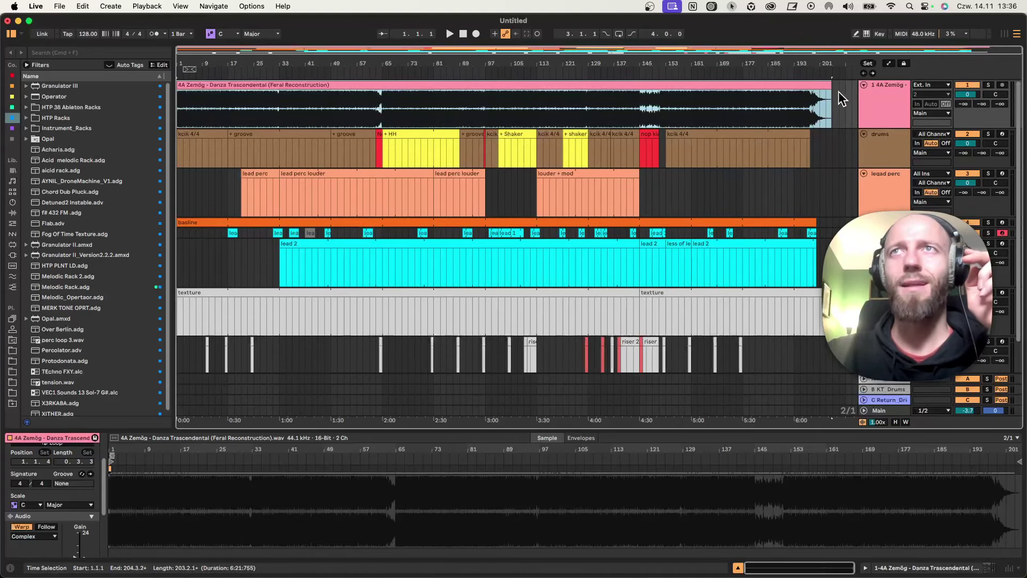
{"action": "left_click", "coordinate": [863, 85]}
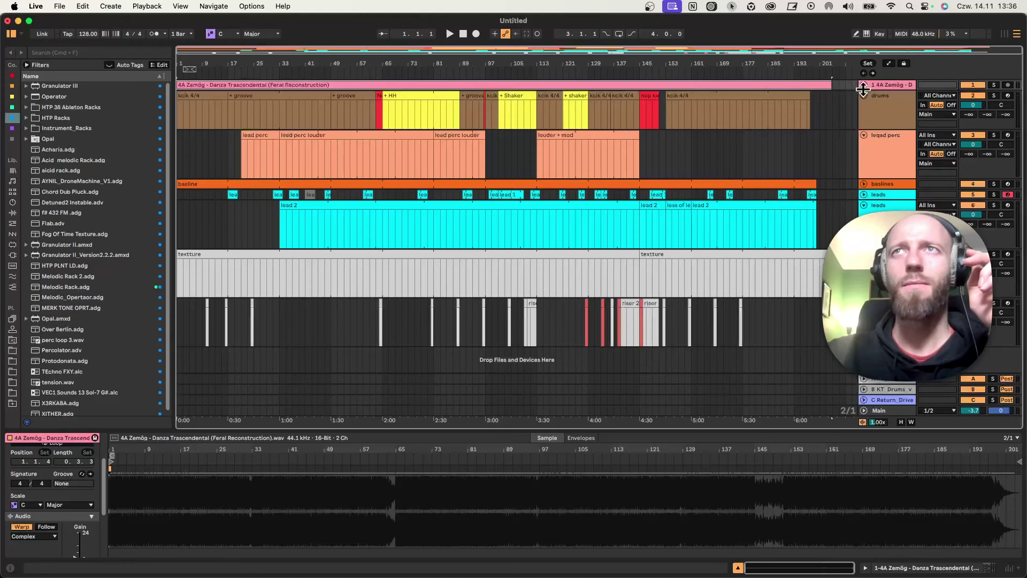
{"action": "left_click", "coordinate": [881, 86]}
{"action": "key", "text": "Delete"}
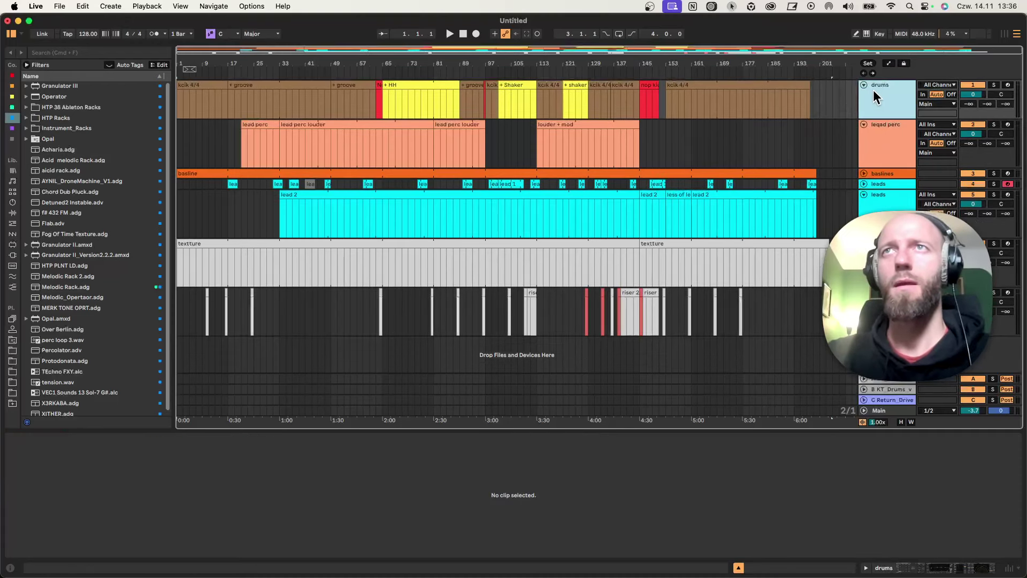
Step: Fold all the remaining tracks, from drums to fx, into a compact arrangement overview
{"action": "left_click", "coordinate": [863, 125]}
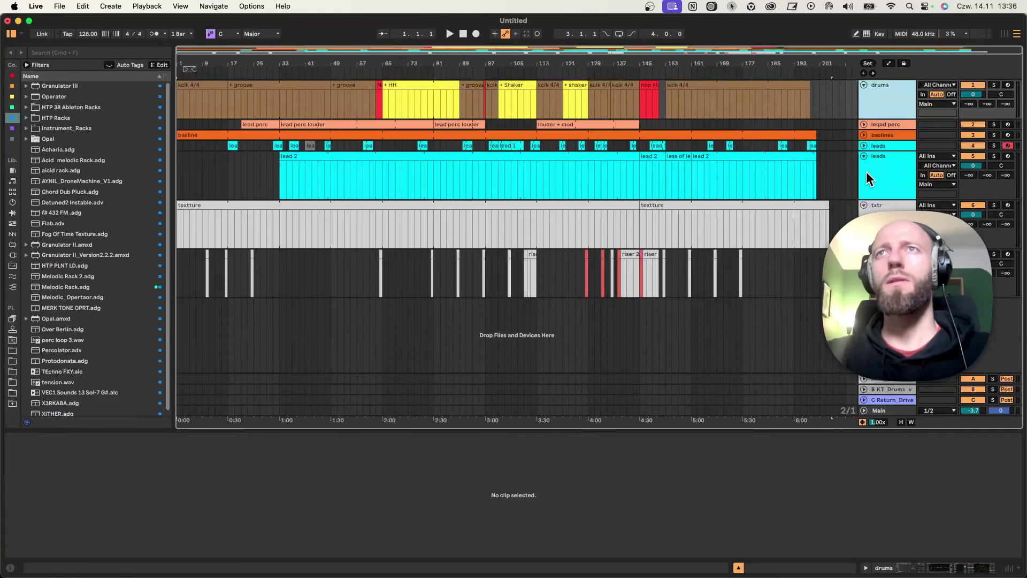
{"action": "left_click", "coordinate": [864, 156]}
{"action": "left_click", "coordinate": [864, 167]}
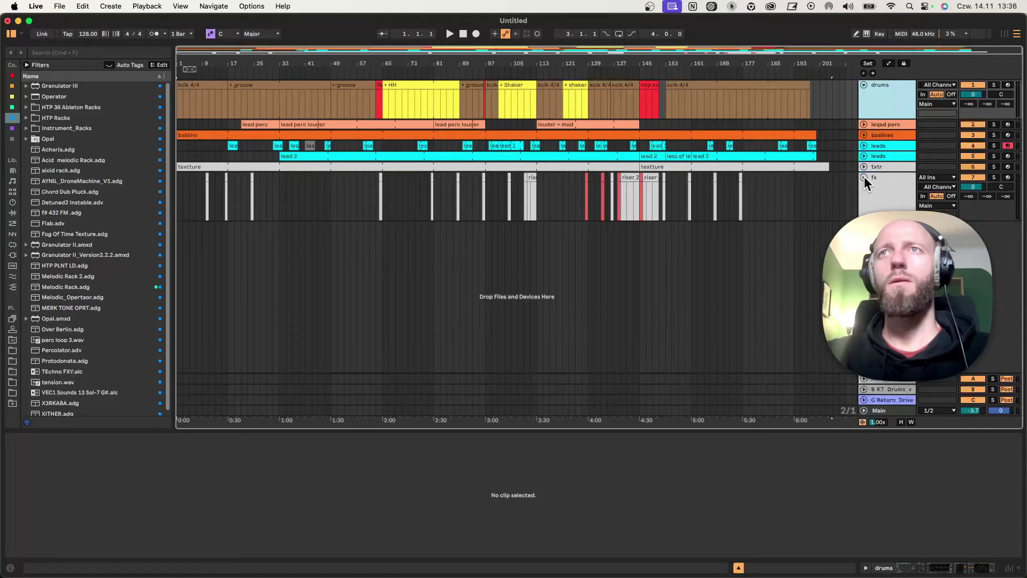
{"action": "left_click", "coordinate": [864, 177], "text": "alt"}
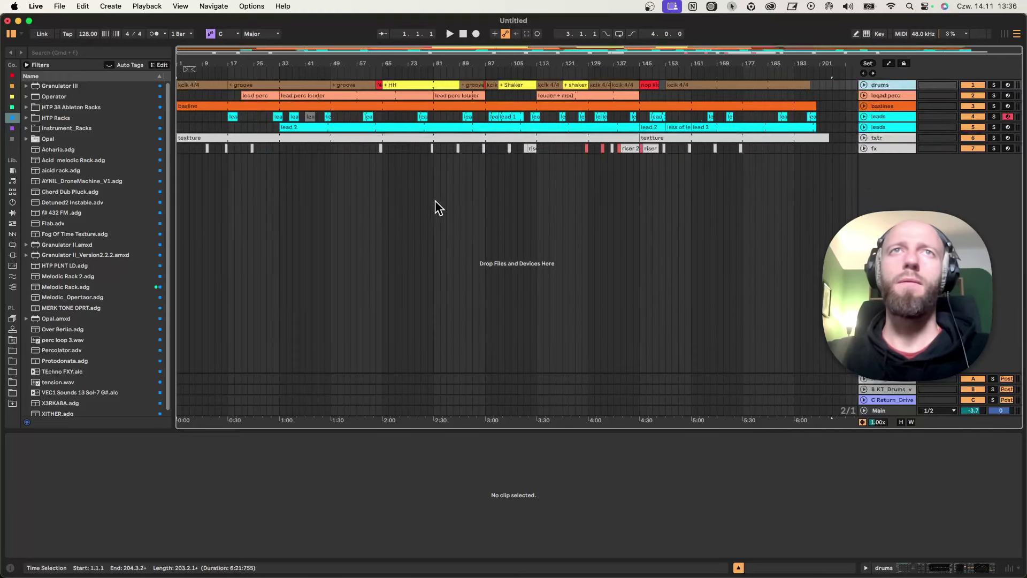
Step: Select the fx track, highlight the clips on all seven tracks from bar 1 to bar 207, and clear the selection
{"action": "left_click", "coordinate": [876, 149]}
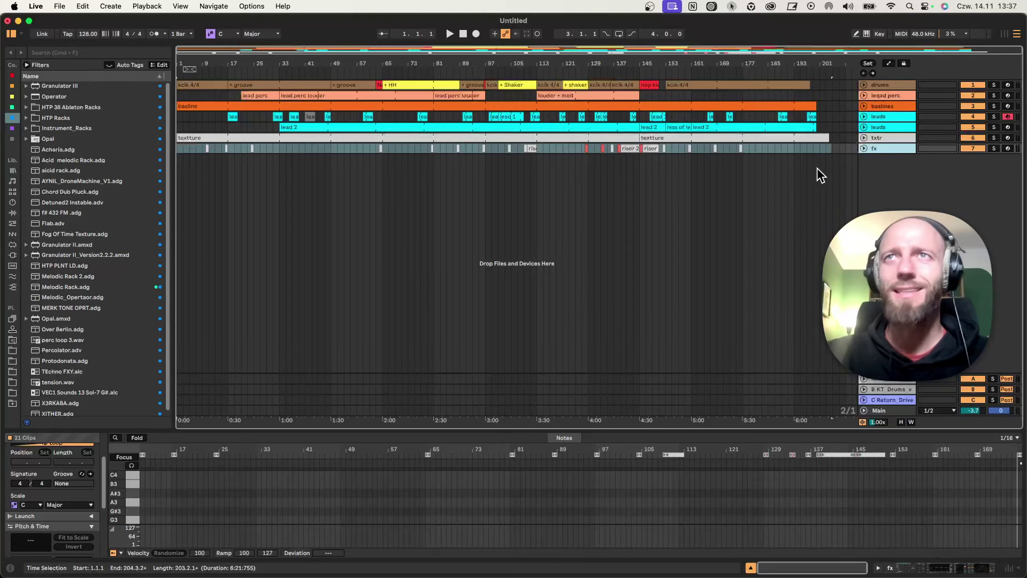
{"action": "left_click_drag", "start_coordinate": [839, 149], "coordinate": [168, 74]}
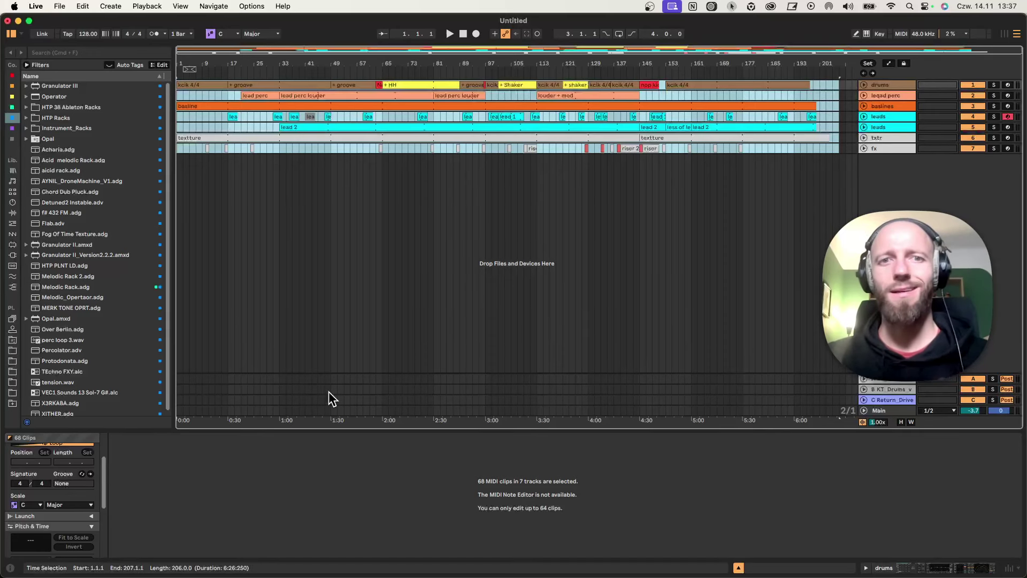
{"action": "left_click", "coordinate": [562, 323]}
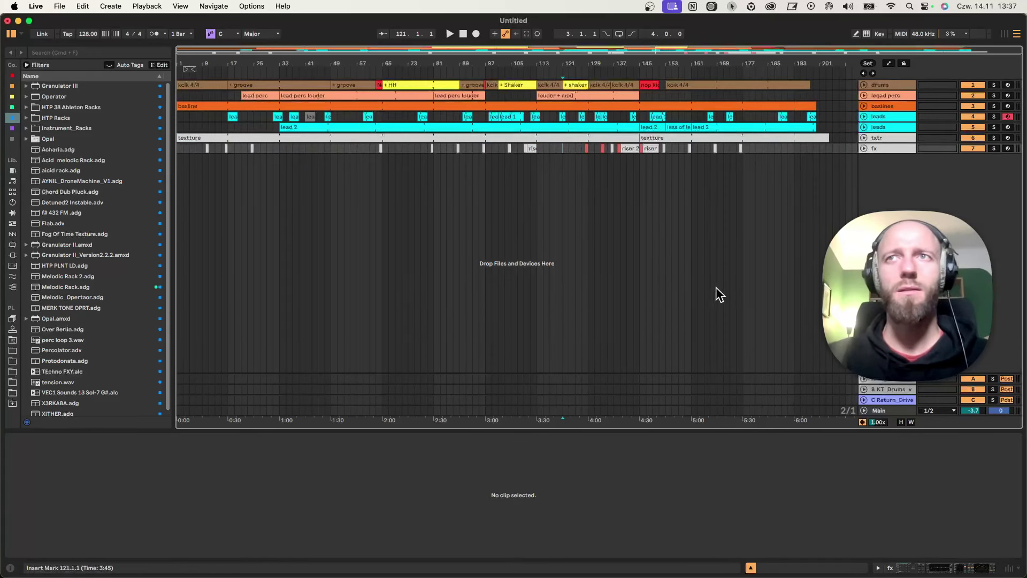